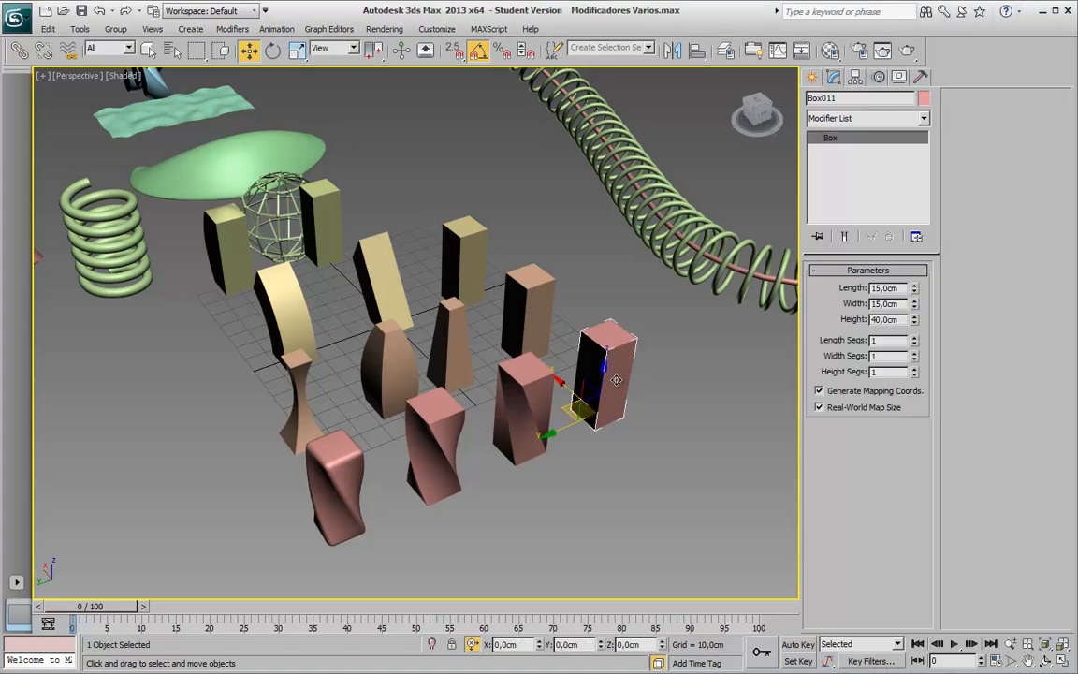
# Browse the modifiers available for the plain pink box and look over the sample objects in the scene
pyautogui.click(924, 119)
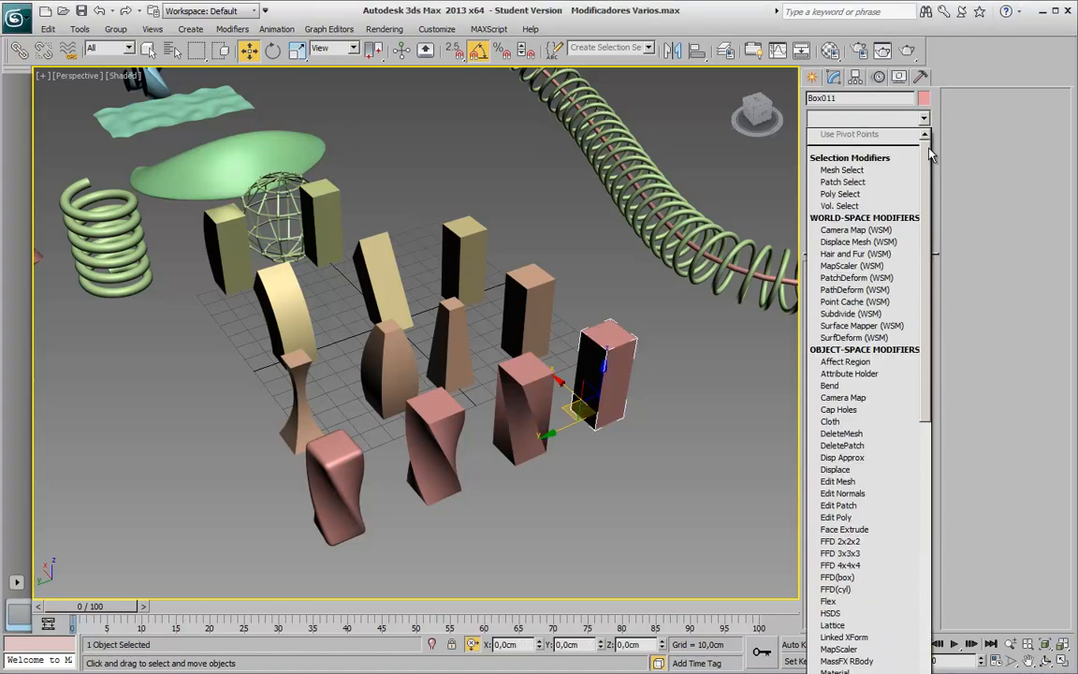
pyautogui.moveTo(927, 148); pyautogui.dragTo(930, 370)
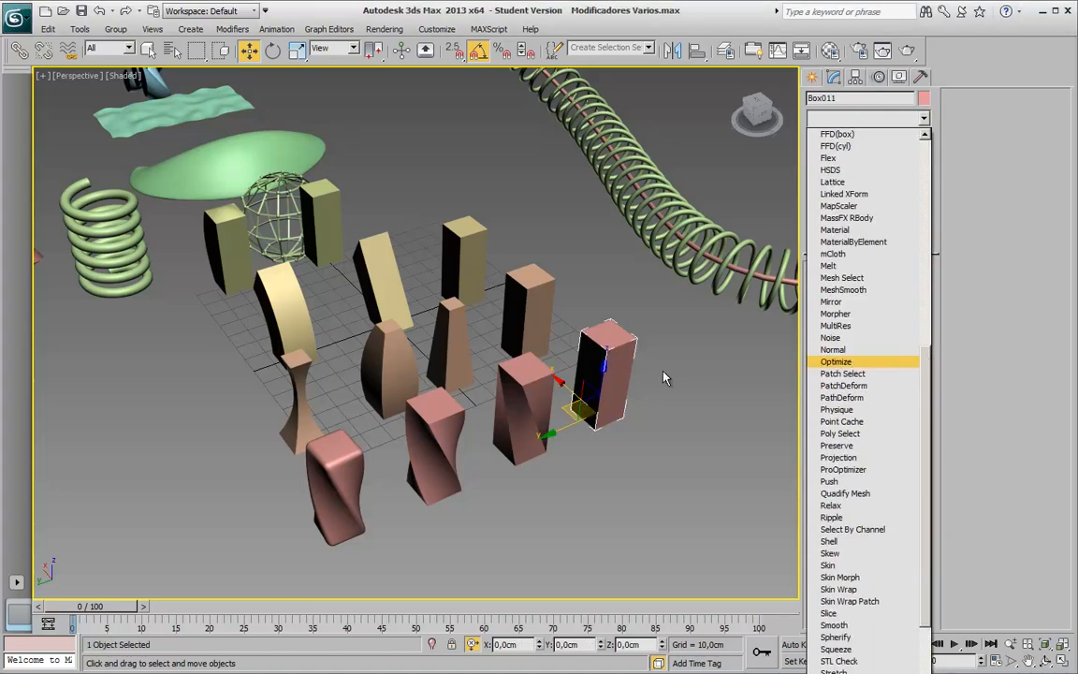
pyautogui.click(676, 358)
pyautogui.click(674, 386)
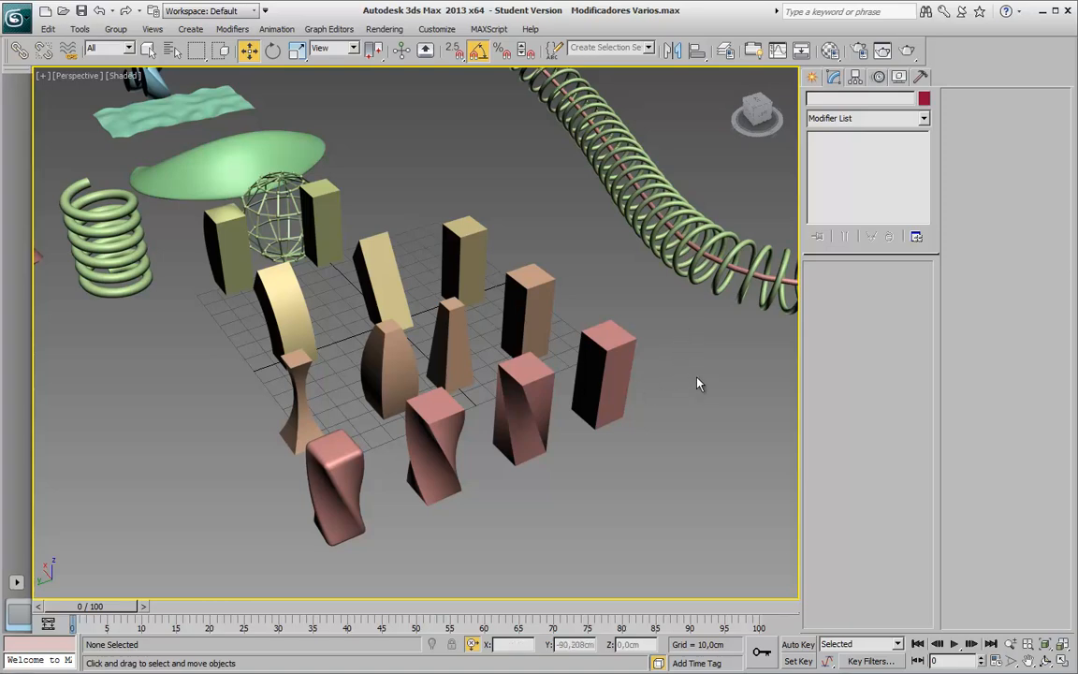
pyautogui.keyDown('alt'); pyautogui.moveTo(689, 399); pyautogui.dragTo(607, 407, button='middle'); pyautogui.keyUp('alt')
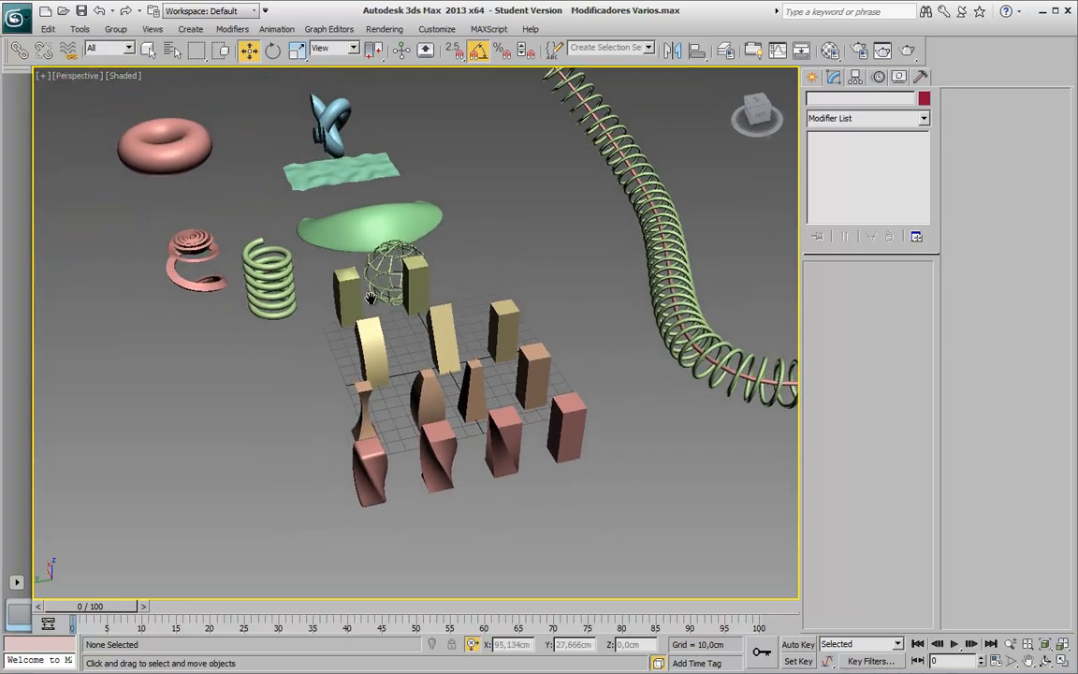
pyautogui.scroll(3, 473, 334)
pyautogui.keyDown('alt'); pyautogui.moveTo(474, 334); pyautogui.dragTo(535, 340, button='middle'); pyautogui.keyUp('alt')
pyautogui.scroll(3, 533, 407)
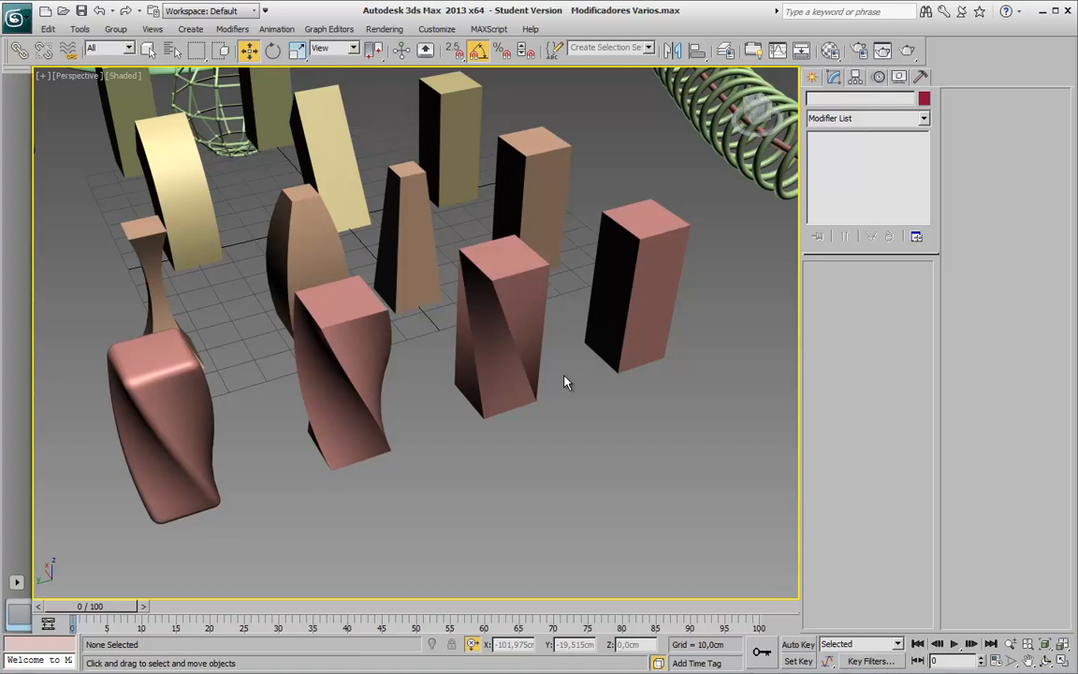
# Draw a circle spline with a radius of about 20 cm on the ground in front of the plain pink box
pyautogui.click(616, 330)
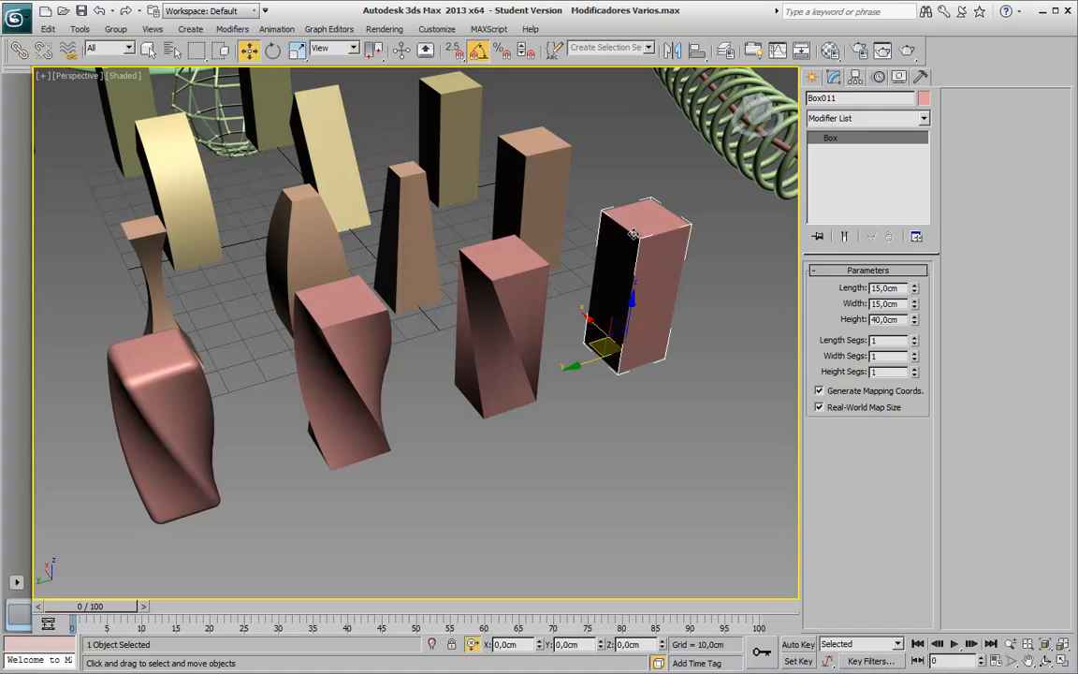
pyautogui.click(812, 77)
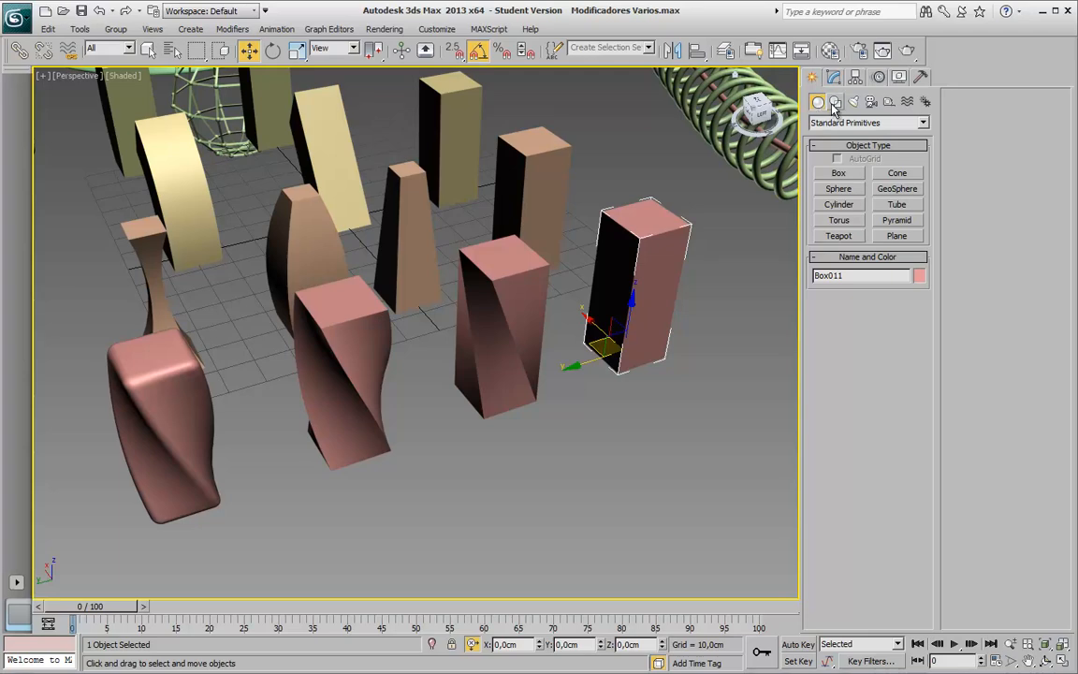
pyautogui.click(836, 101)
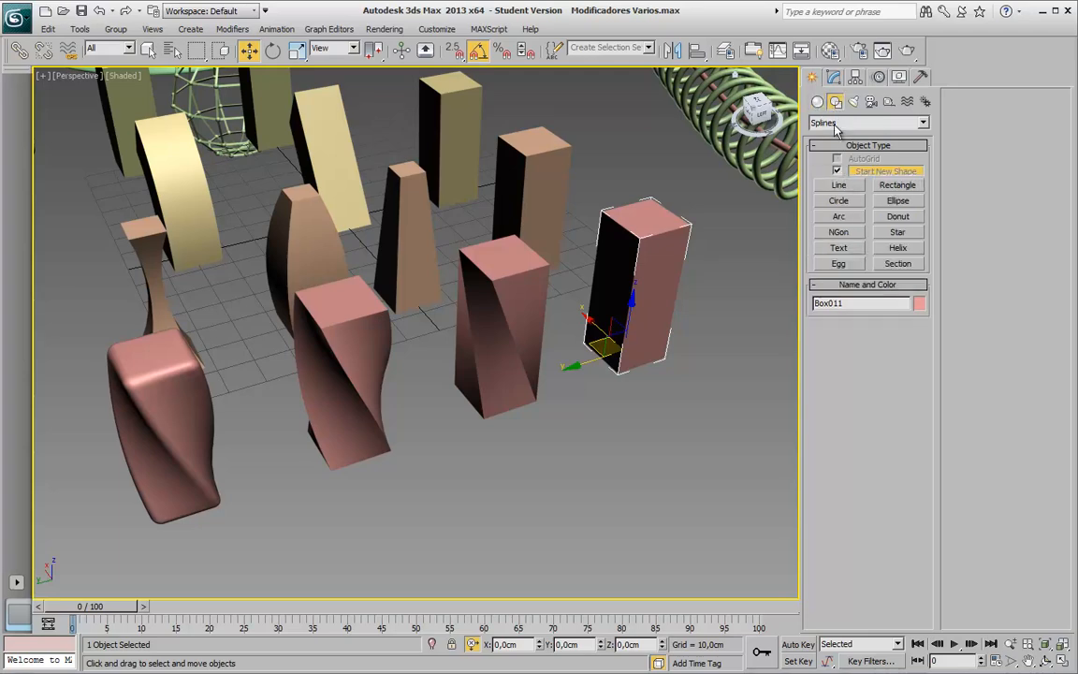
pyautogui.click(838, 200)
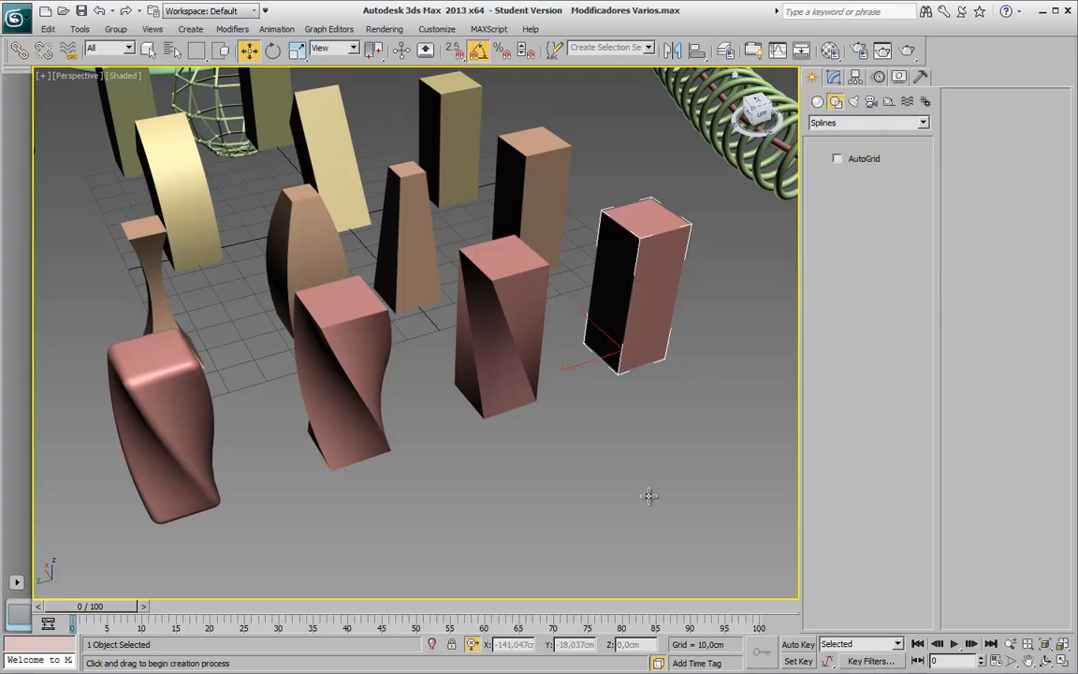
pyautogui.moveTo(645, 498)
pyautogui.mouseDown()
pyautogui.moveTo(602, 513)
pyautogui.moveTo(620, 533)
pyautogui.mouseUp()
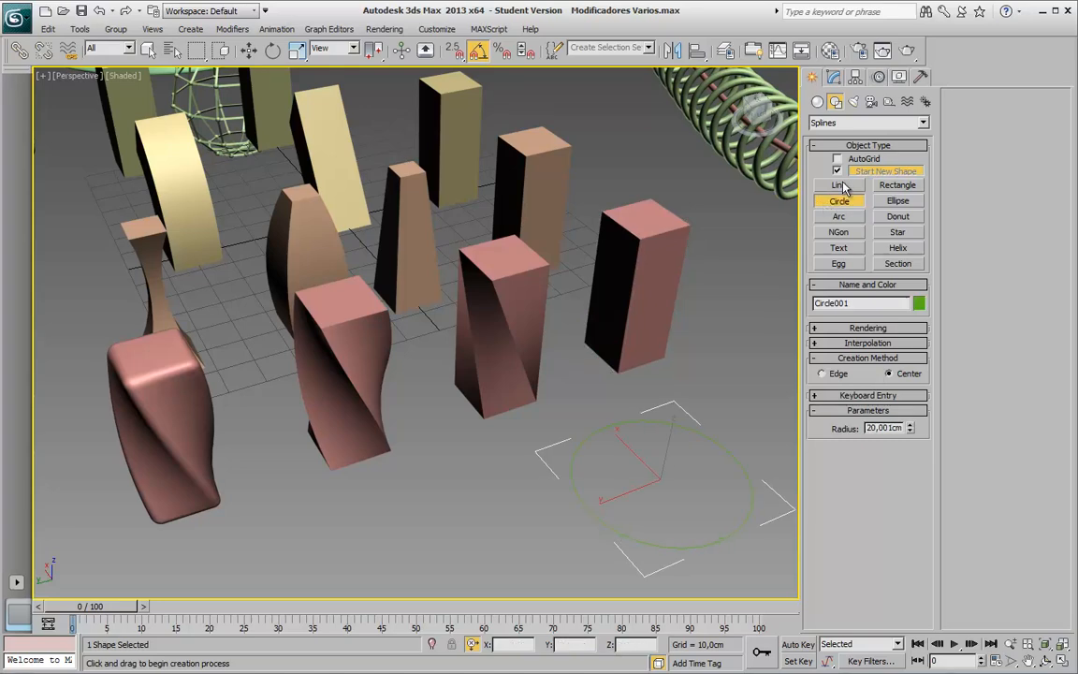
# Draw a straight two-point line spline crossing the edge of the circle
pyautogui.click(838, 184)
pyautogui.click(727, 399)
pyautogui.click(659, 469)
pyautogui.rightClick(676, 412)
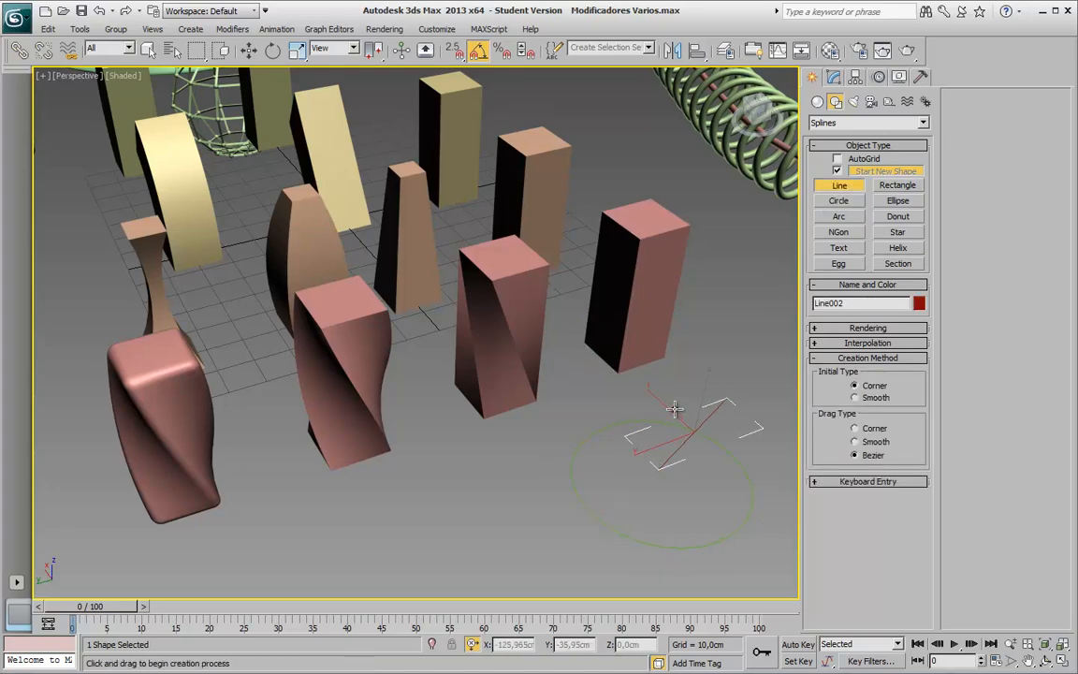
pyautogui.rightClick(676, 412)
# Delete the line and the circle, and reselect the plain pink box for modification
pyautogui.click(686, 447)
pyautogui.click(646, 436)
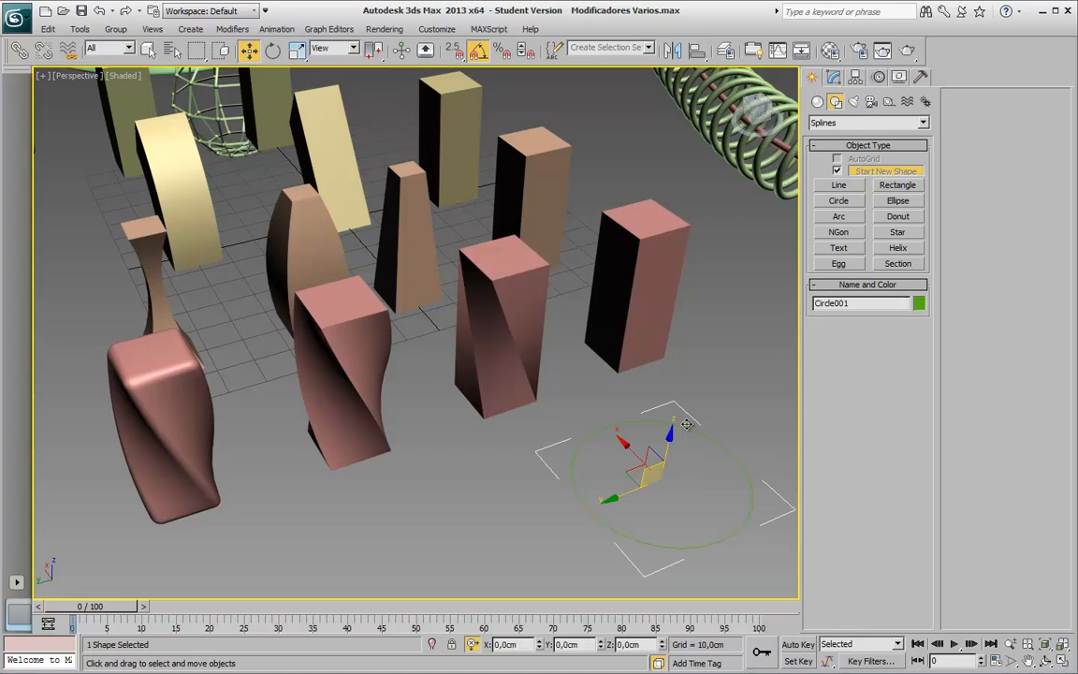
pyautogui.click(640, 284)
pyautogui.click(834, 78)
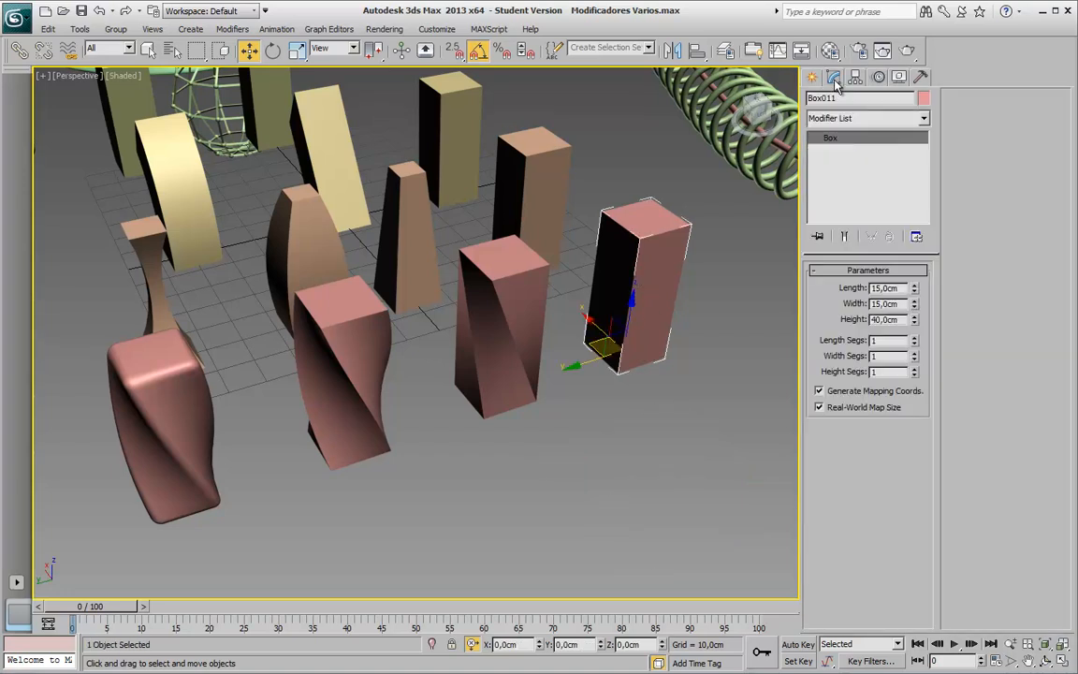
# Examine the Twist settings and shapes of the two sharp-edged twisted pink boxes
pyautogui.click(481, 334)
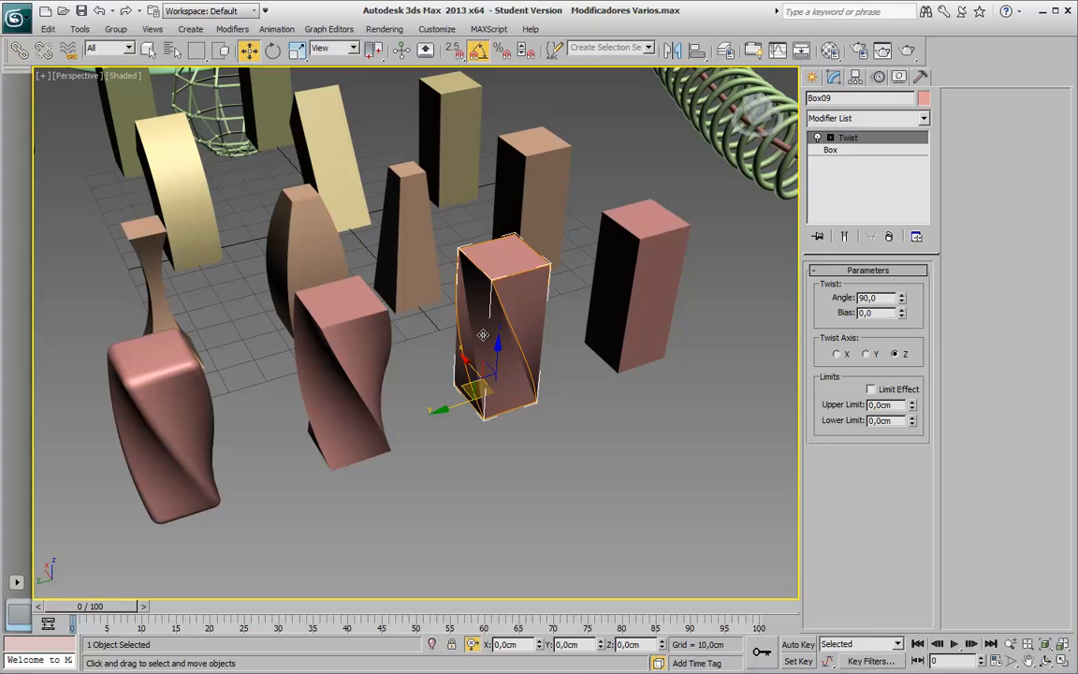
pyautogui.moveTo(482, 334); pyautogui.dragTo(486, 344, button='middle')
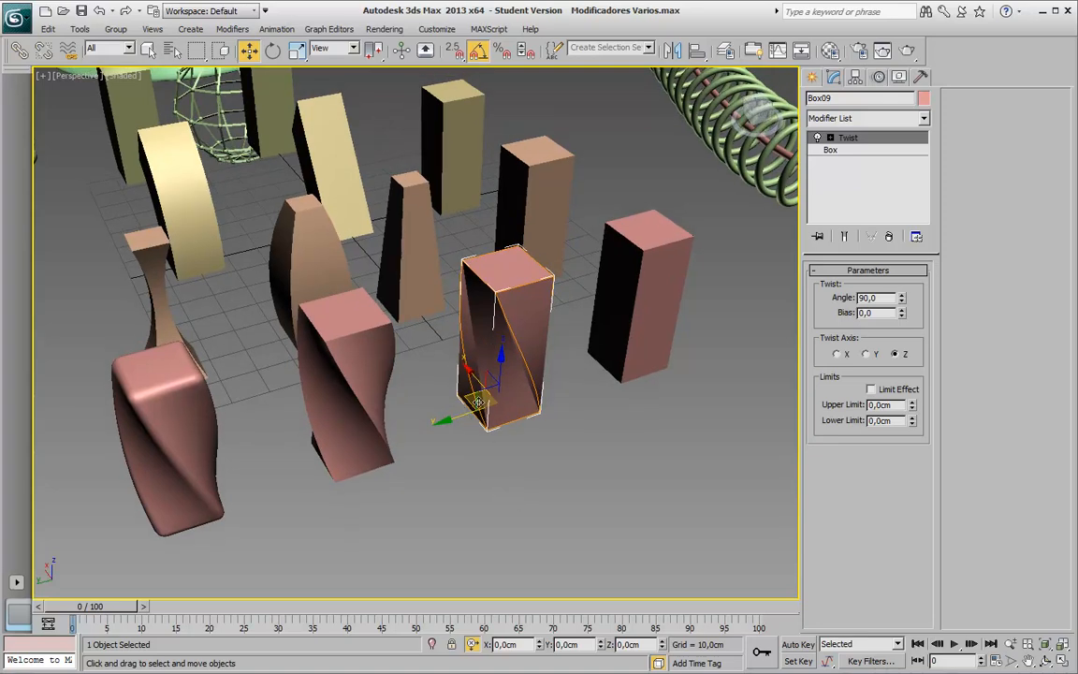
pyautogui.click(369, 439)
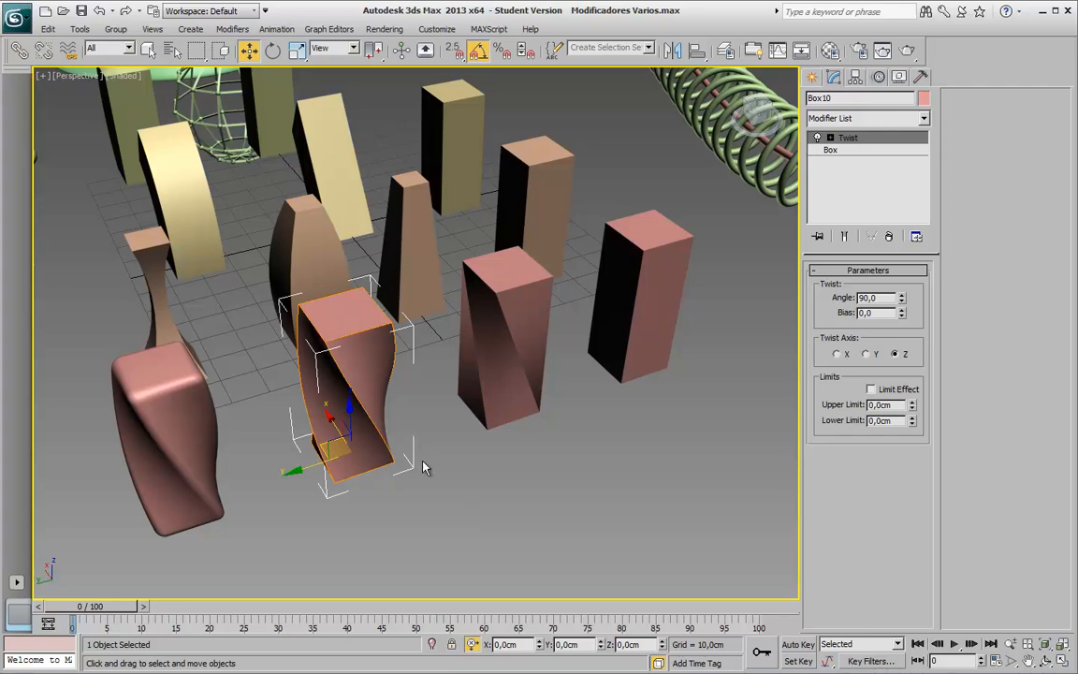
pyautogui.click(426, 506)
pyautogui.moveTo(385, 435); pyautogui.dragTo(385, 441, button='middle')
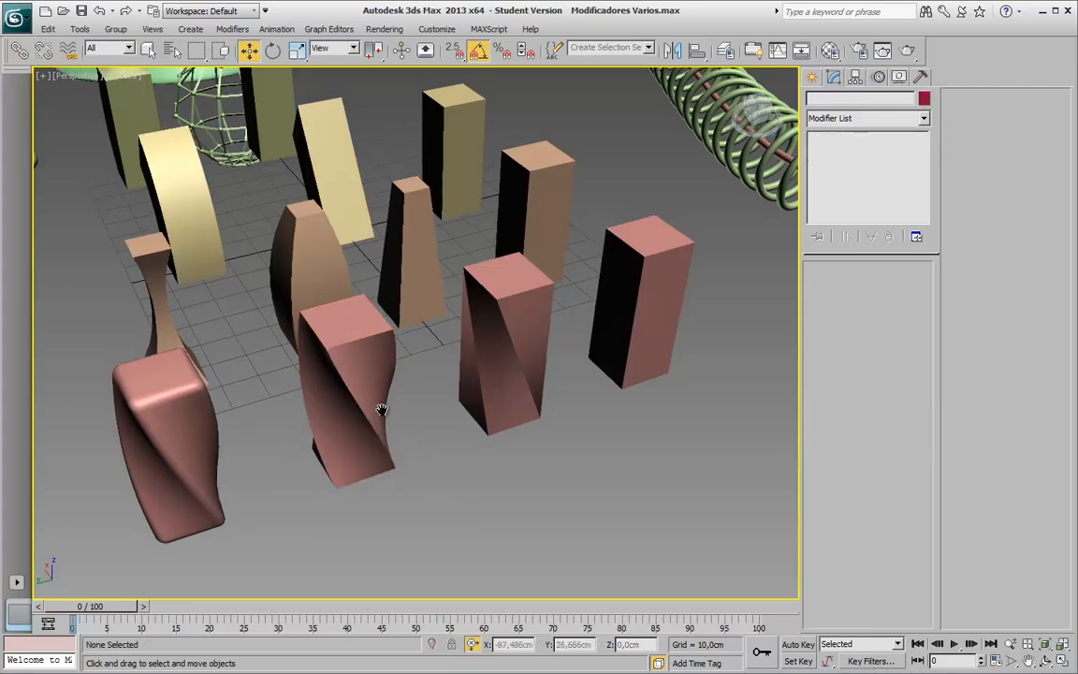
pyautogui.scroll(4, 505, 393)
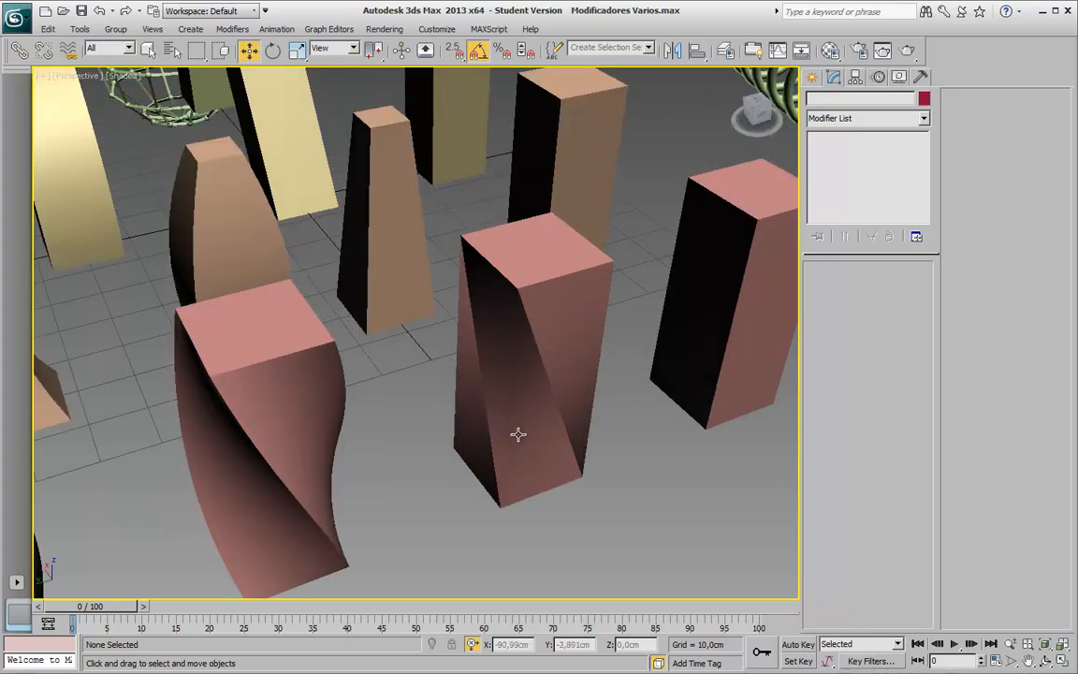
pyautogui.moveTo(518, 433)
pyautogui.mouseDown(button='middle')
pyautogui.moveTo(452, 384)
pyautogui.moveTo(459, 389)
pyautogui.mouseUp(button='middle')
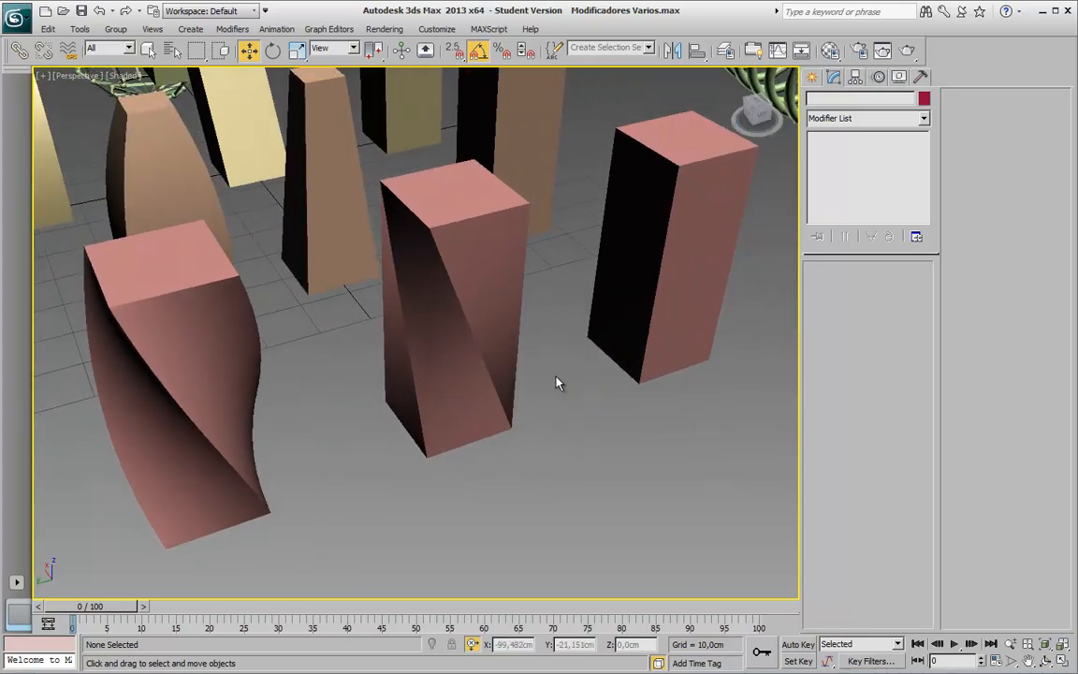
# Show edged faces on the objects in the shaded perspective view
pyautogui.press('F4')
pyautogui.scroll(-3, 164, 117)
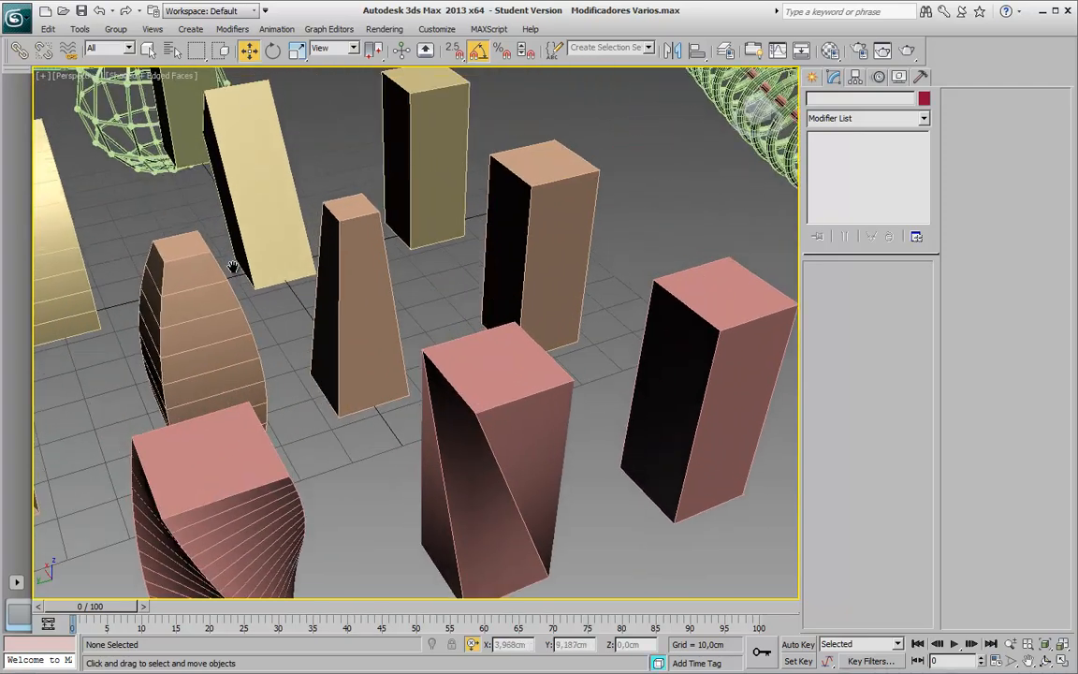
pyautogui.click(168, 78)
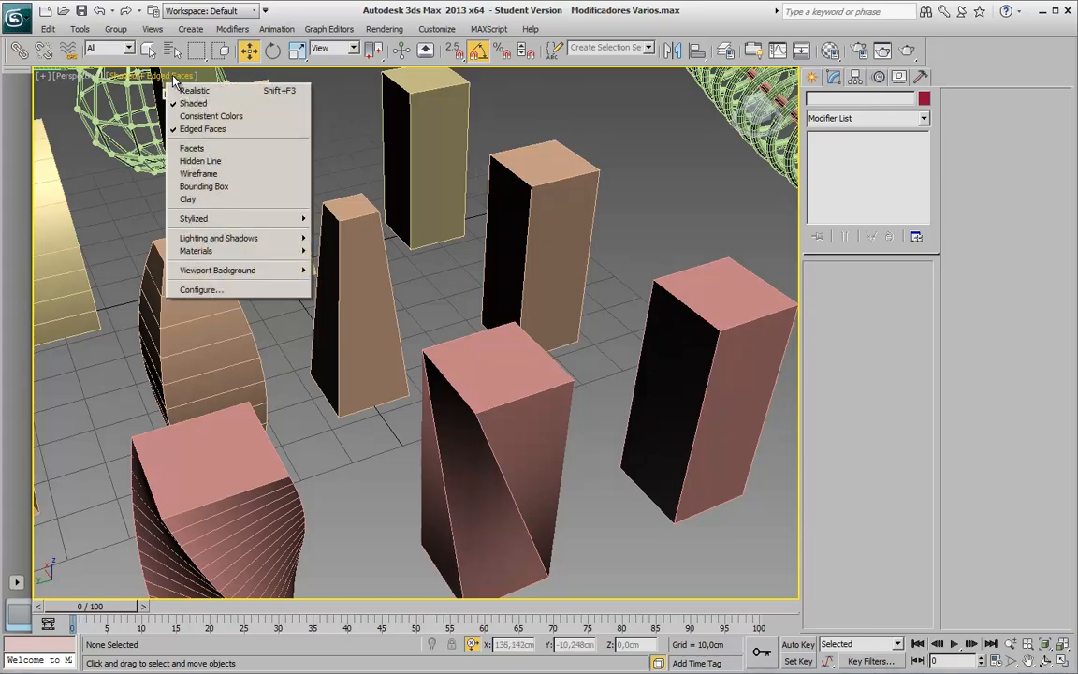
pyautogui.click(594, 361)
pyautogui.moveTo(626, 388); pyautogui.dragTo(592, 318, button='middle')
# Set the plain pink box's length segments and width segments to 3 each
pyautogui.click(698, 255)
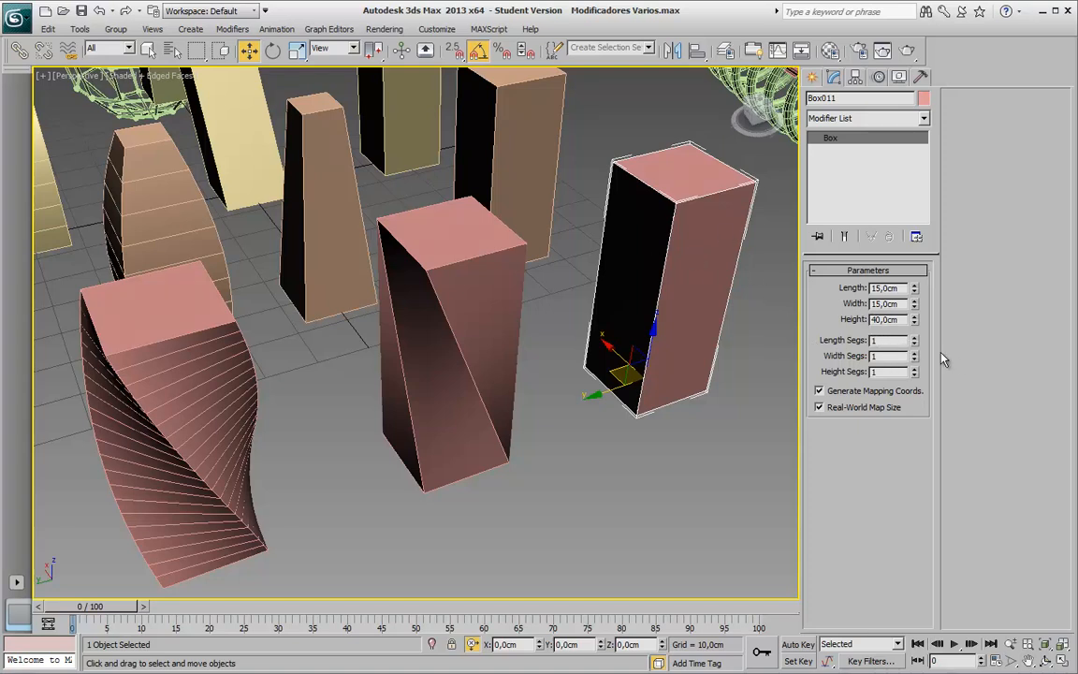
pyautogui.click(916, 337)
pyautogui.click(915, 338)
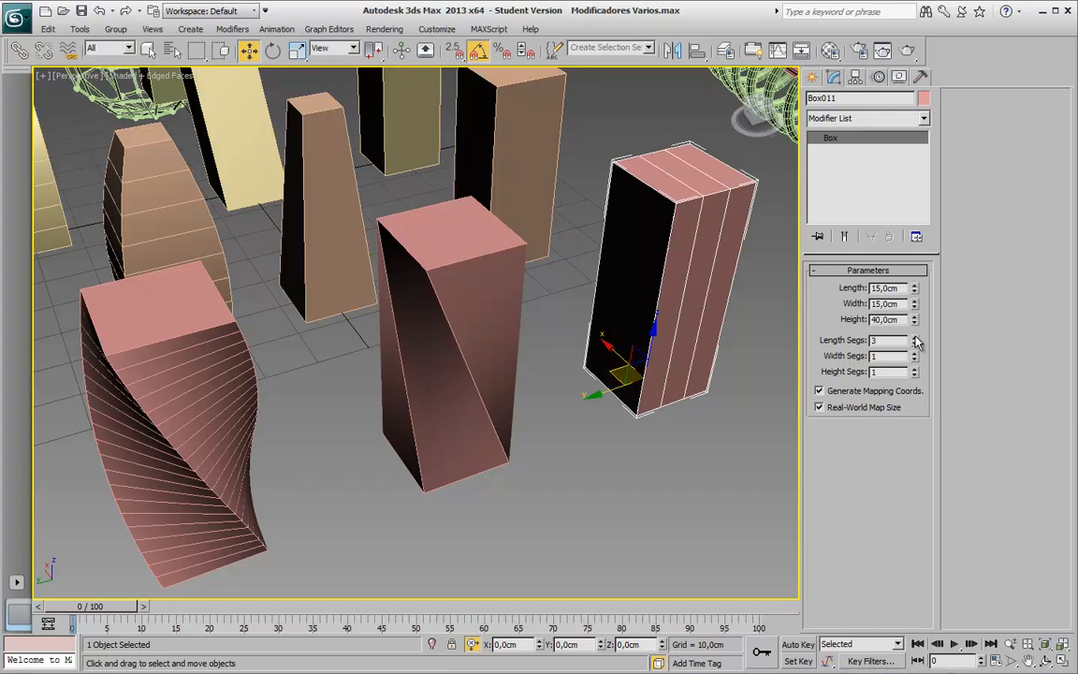
pyautogui.click(915, 353)
pyautogui.click(915, 353)
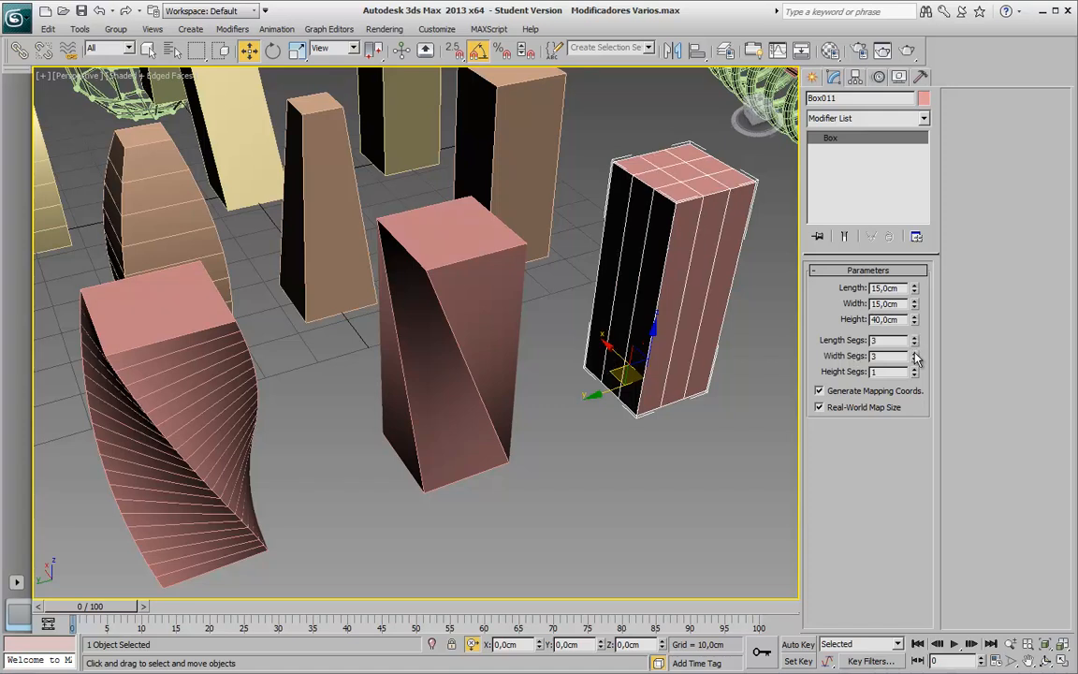
# Return the plain pink box's width segments and length segments to 1 each
pyautogui.click(916, 359)
pyautogui.click(915, 359)
pyautogui.click(915, 343)
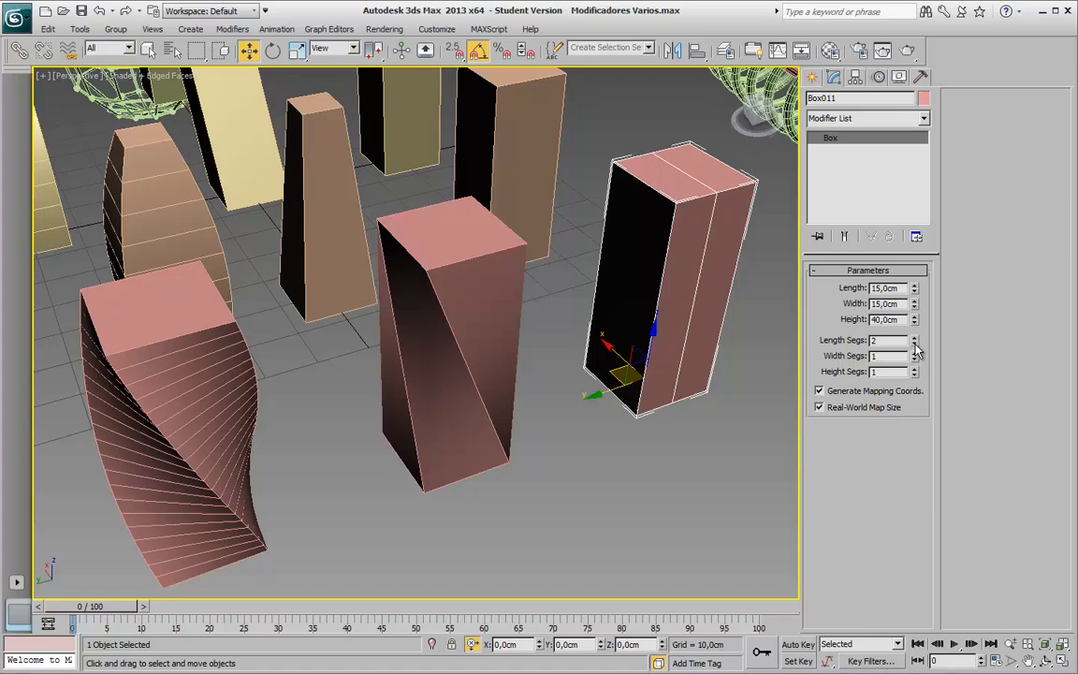
pyautogui.click(916, 344)
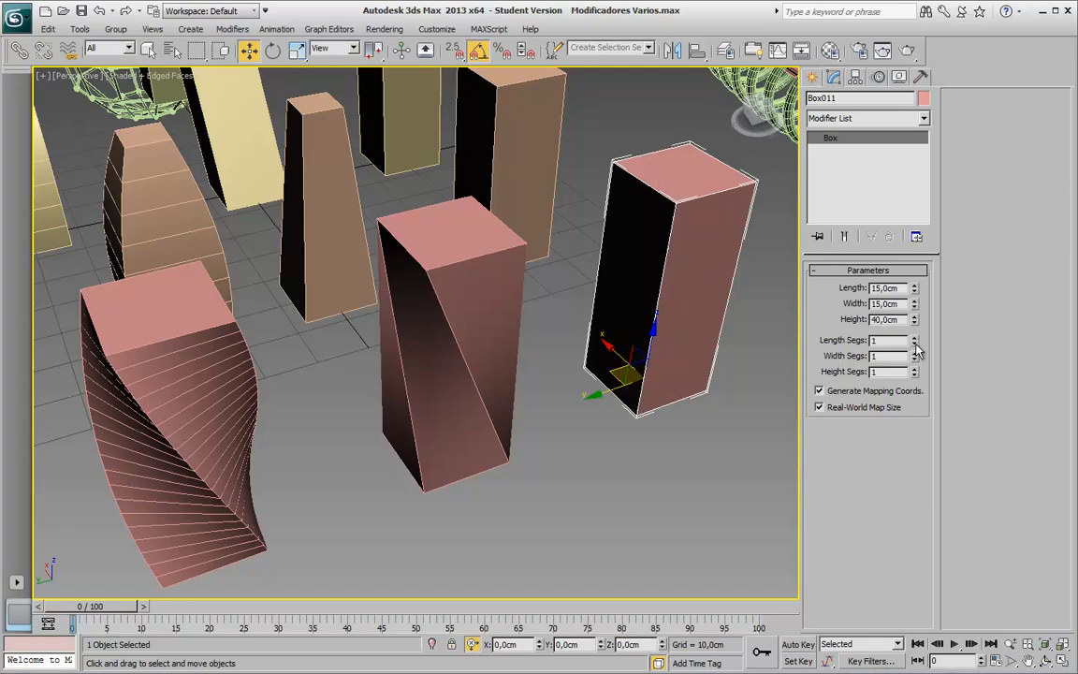
# Test the plain pink box's length segments with edged faces hidden, and show edged faces again
pyautogui.click(164, 75)
pyautogui.click(213, 129)
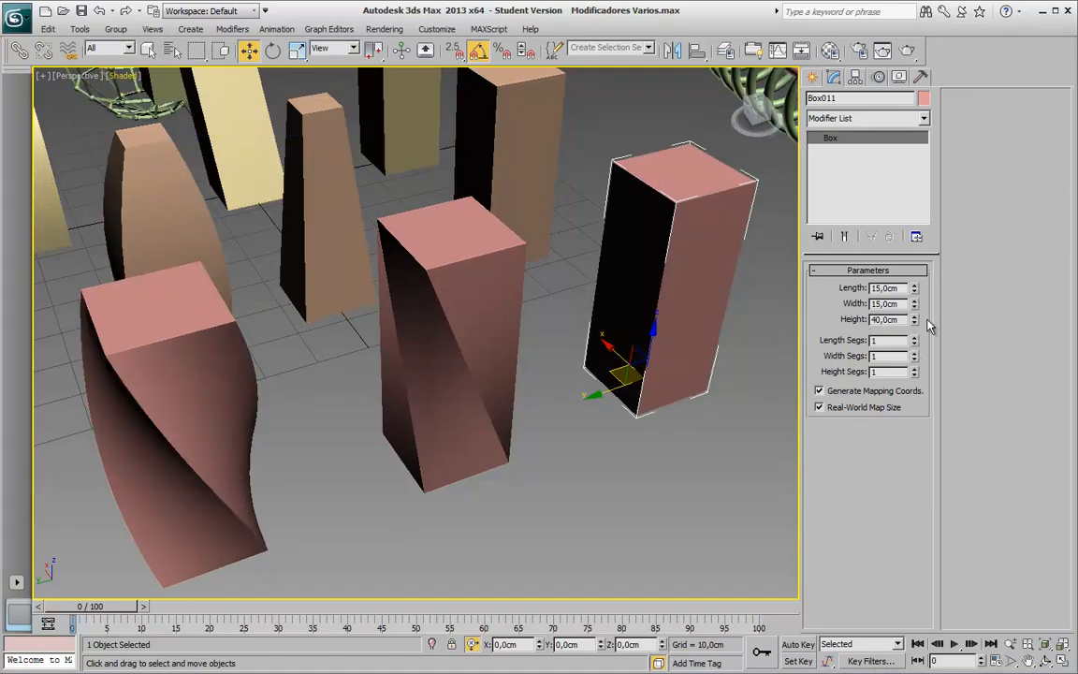
pyautogui.click(915, 337)
pyautogui.click(916, 337)
pyautogui.click(121, 74)
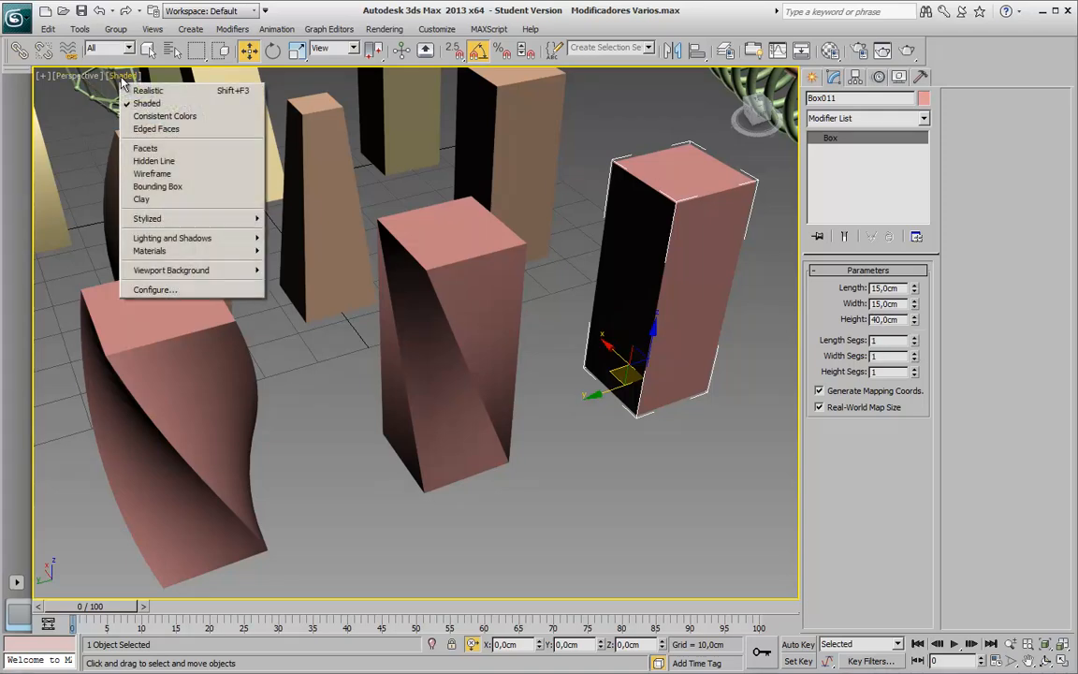
pyautogui.click(156, 129)
# Examine the edges and Twist settings of the twisted pink box next to the plain one, and deselect it
pyautogui.click(446, 317)
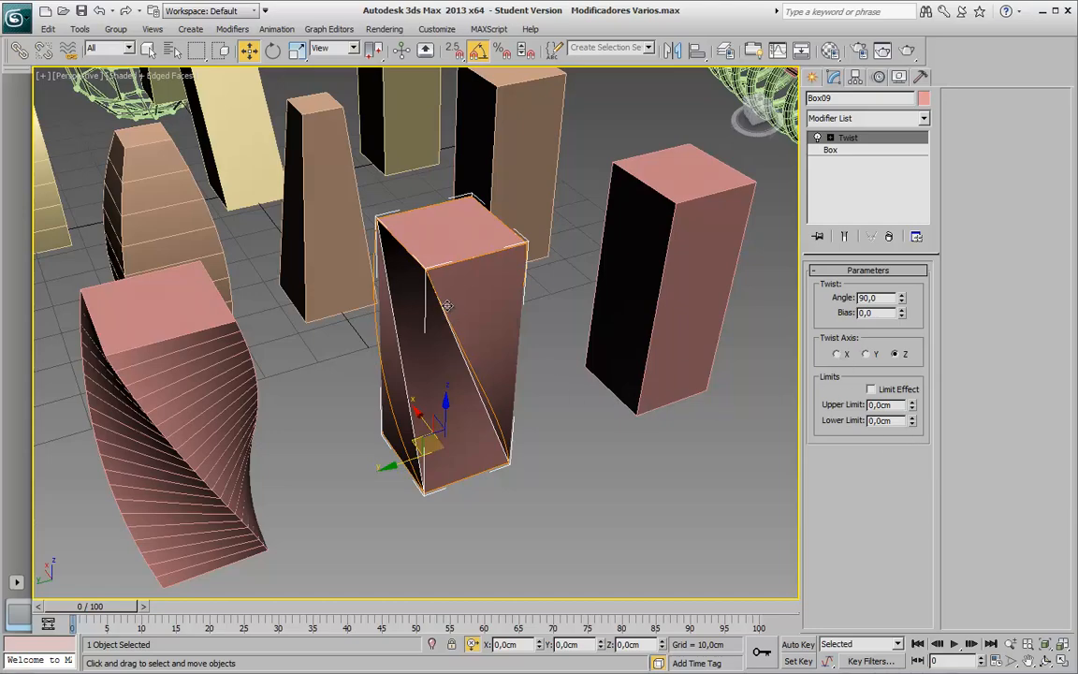
pyautogui.moveTo(454, 389); pyautogui.dragTo(475, 351, button='middle')
pyautogui.moveTo(604, 328); pyautogui.dragTo(548, 335, button='middle')
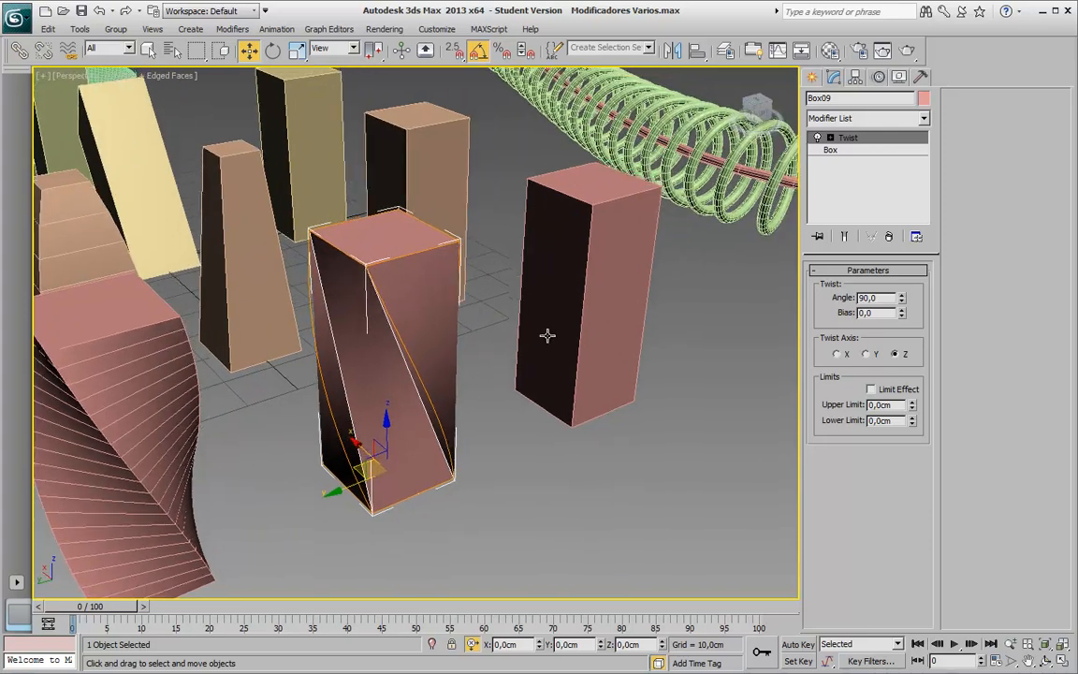
pyautogui.click(583, 473)
# Apply a Twist modifier to the plain pink box
pyautogui.click(624, 300)
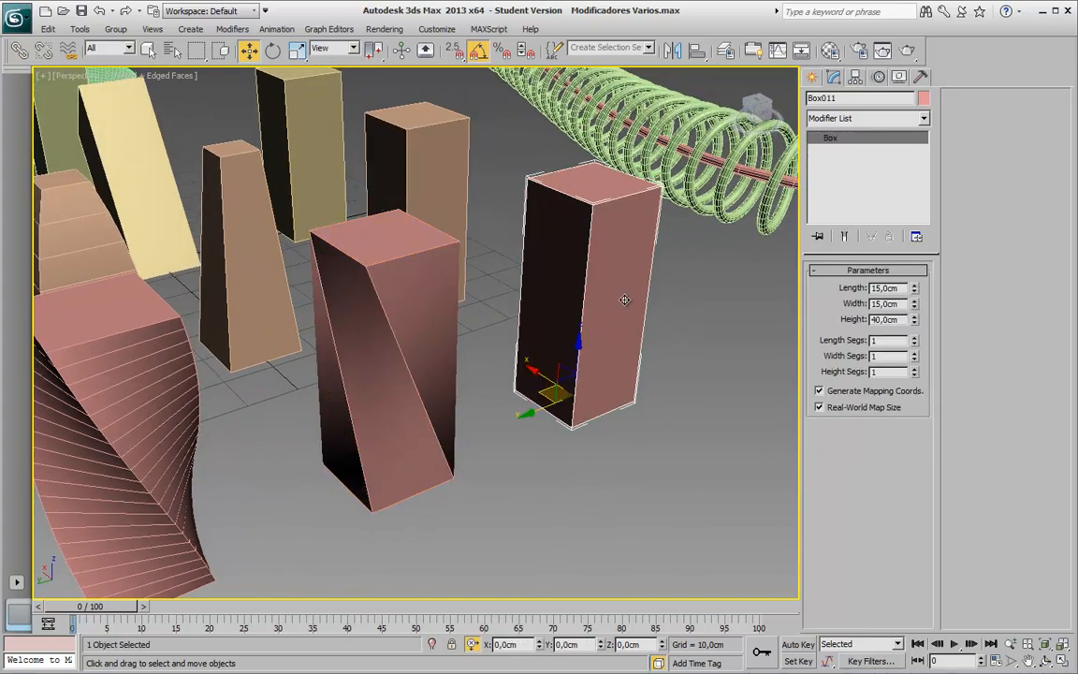
pyautogui.moveTo(620, 294); pyautogui.dragTo(614, 298, button='middle')
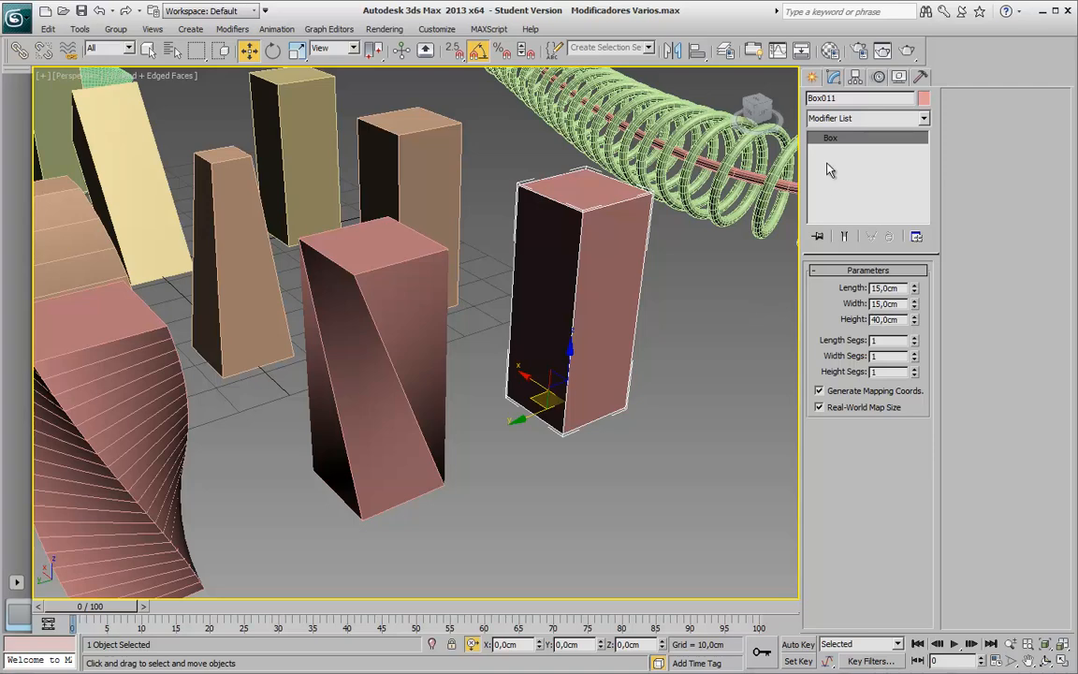
pyautogui.click(848, 118)
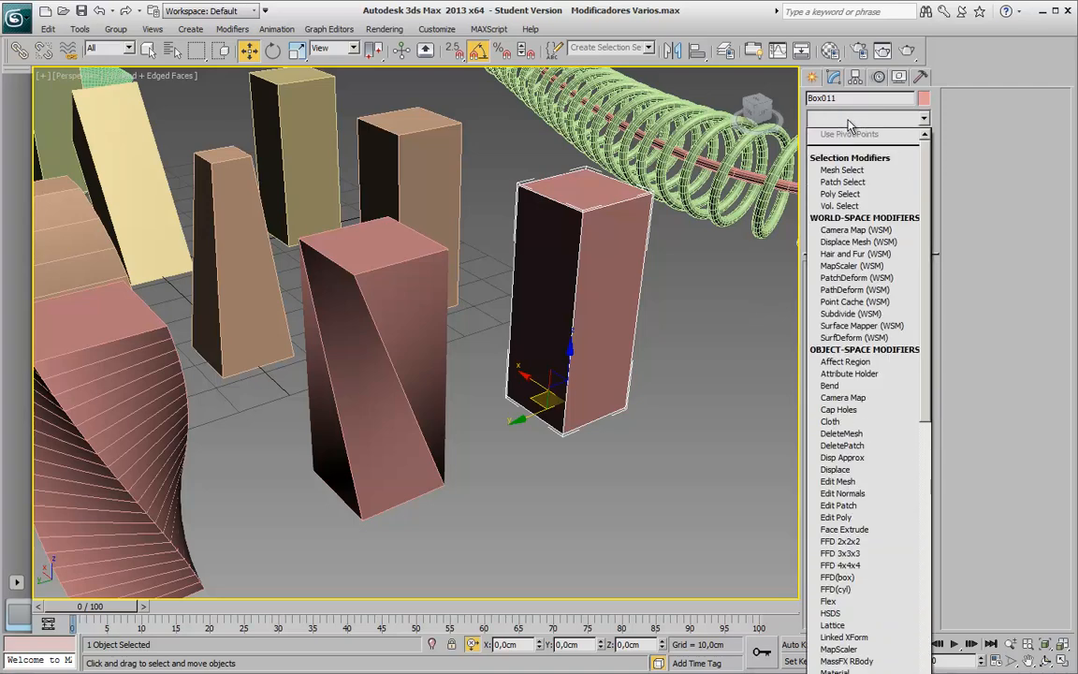
pyautogui.press('t')
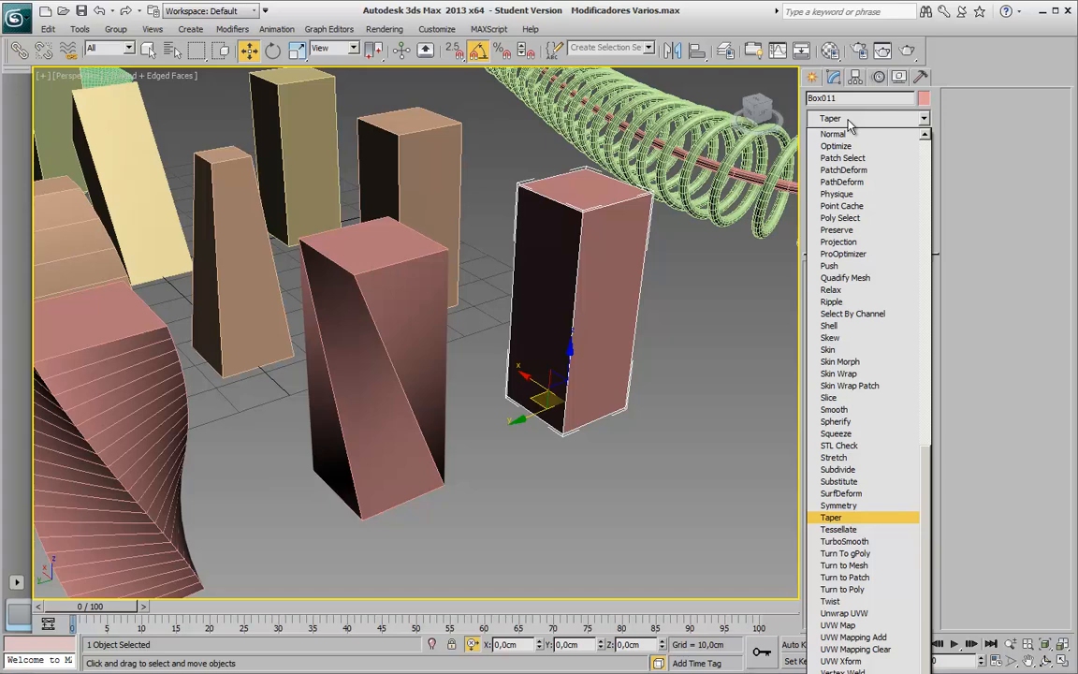
pyautogui.click(833, 601)
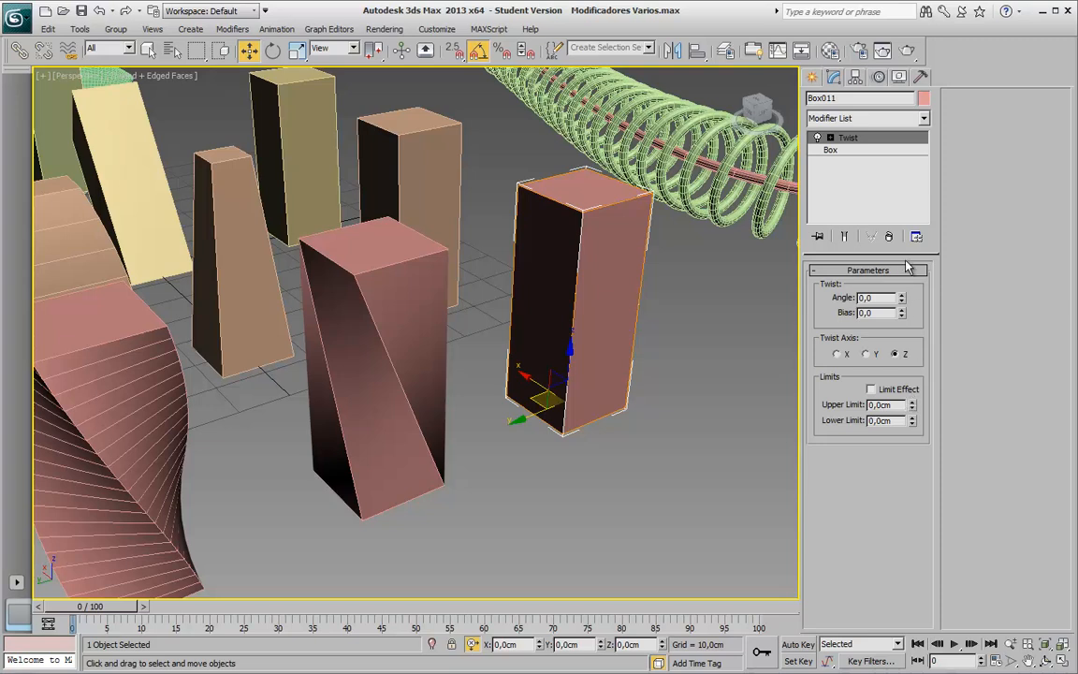
# Set the plain pink box's Twist angle to 90 and try varying the angle
pyautogui.click(873, 297)
pyautogui.moveTo(901, 298); pyautogui.dragTo(904, 161)
pyautogui.doubleClick(869, 298)
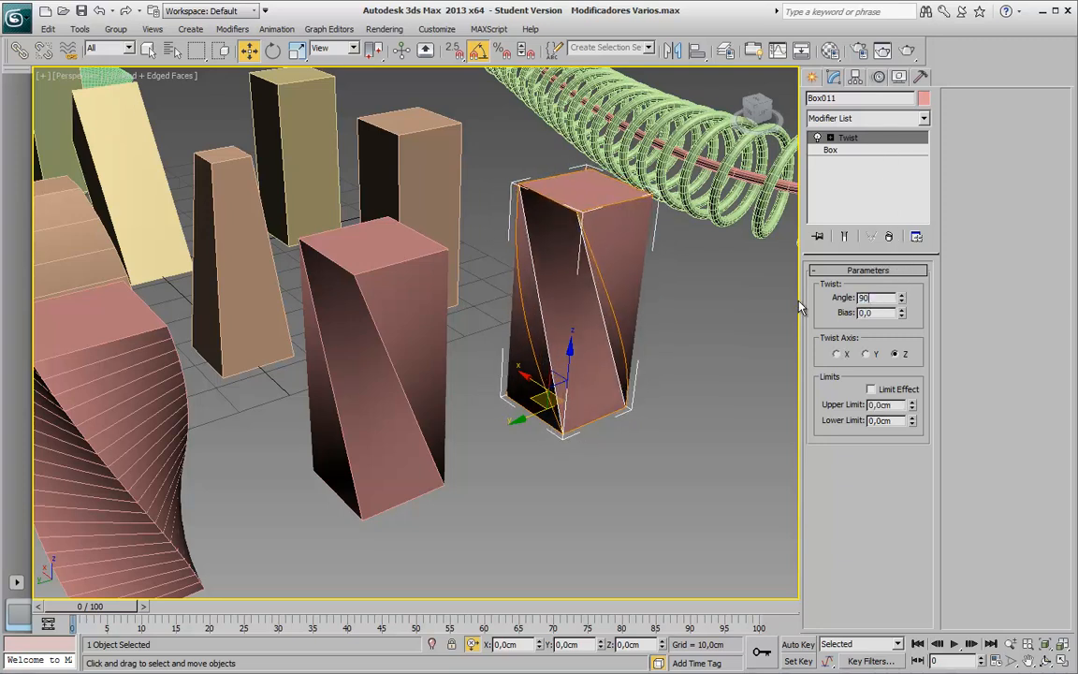
pyautogui.write('90')
pyautogui.press('Return')
pyautogui.moveTo(902, 295); pyautogui.dragTo(903, 298)
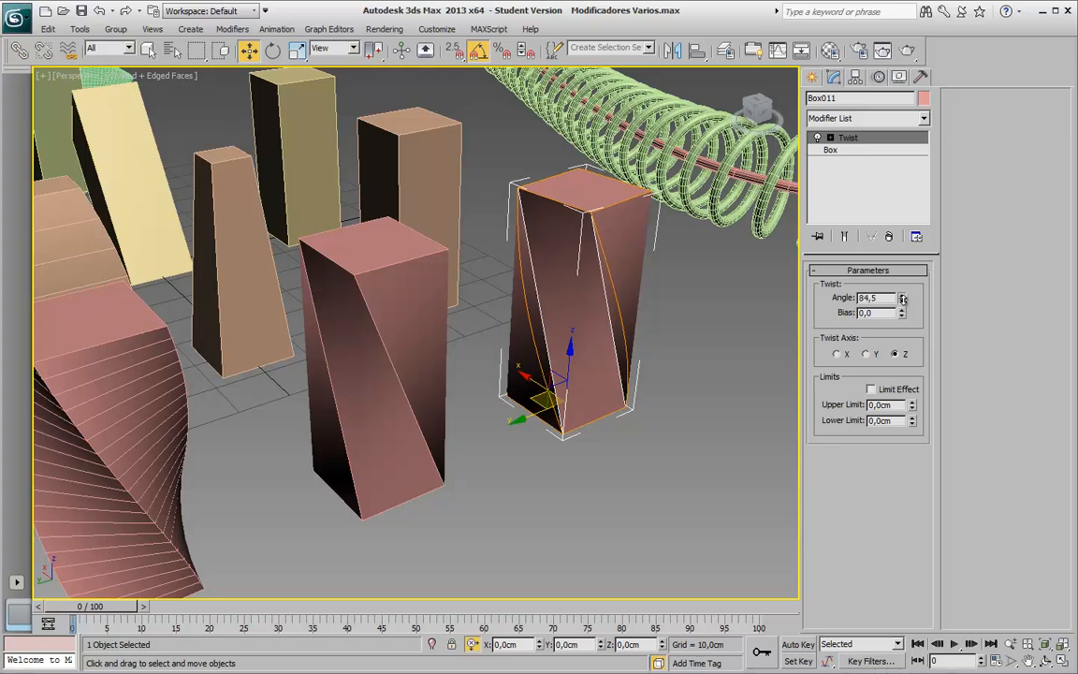
pyautogui.rightClick(903, 298)
# Compare the neighbouring twisted pink box, and remove the Twist modifier from the plain pink box
pyautogui.click(353, 338)
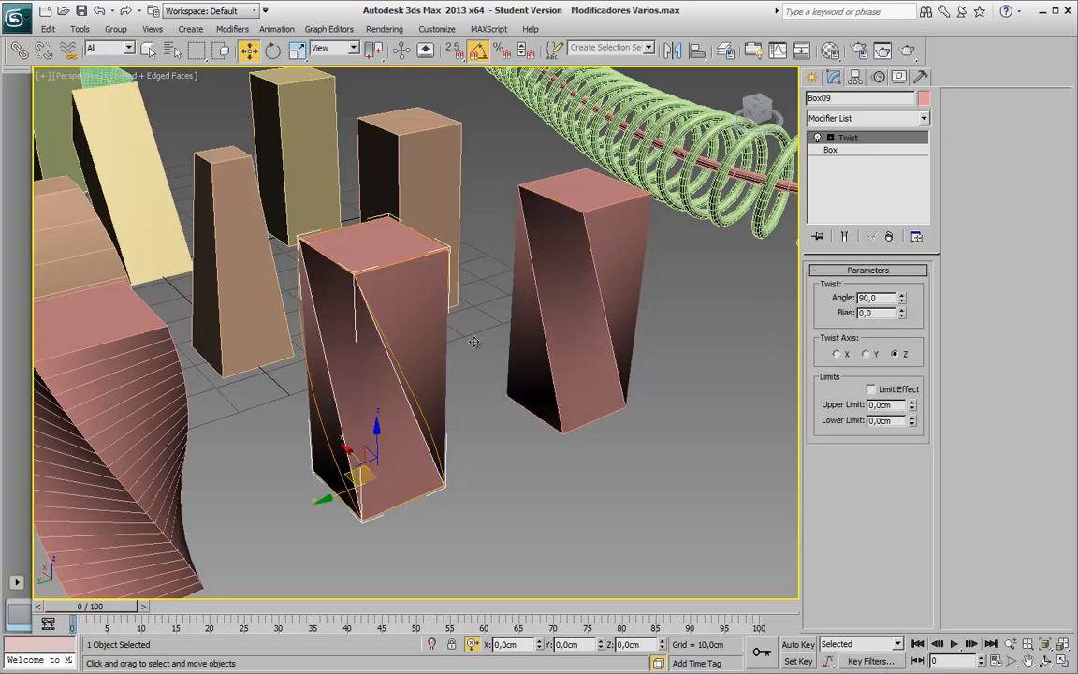
pyautogui.click(561, 309)
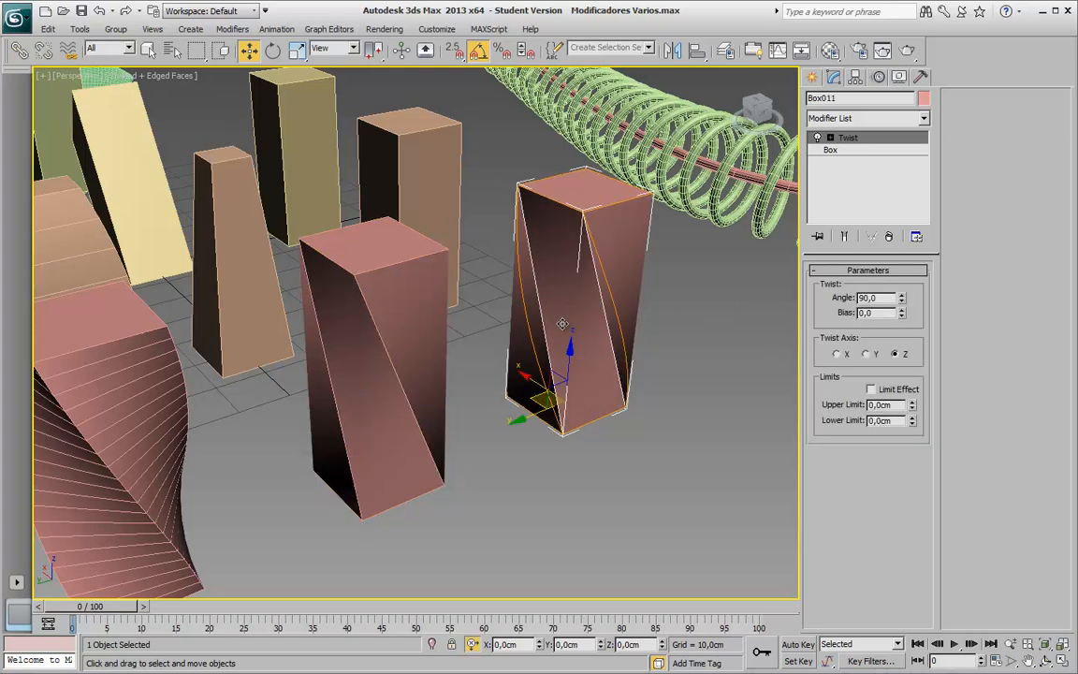
pyautogui.click(889, 237)
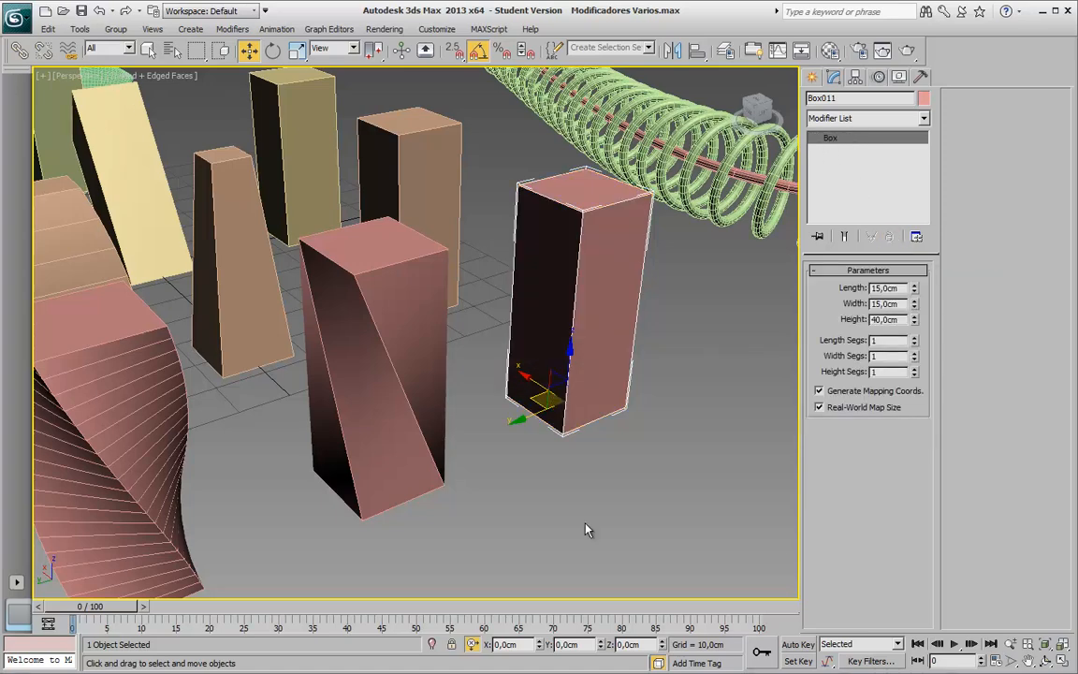
pyautogui.click(621, 507)
# Inspect the base Box height segments of the finely segmented twisted pink box, and return to its Twist level
pyautogui.click(386, 419)
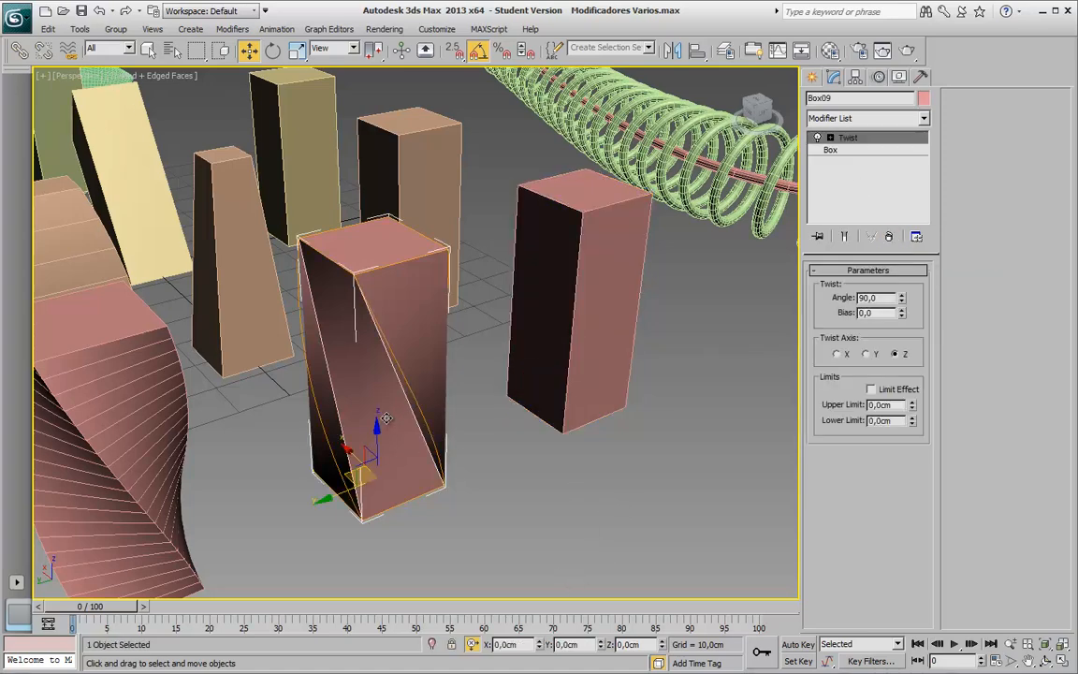
pyautogui.moveTo(343, 373); pyautogui.dragTo(437, 354, button='middle')
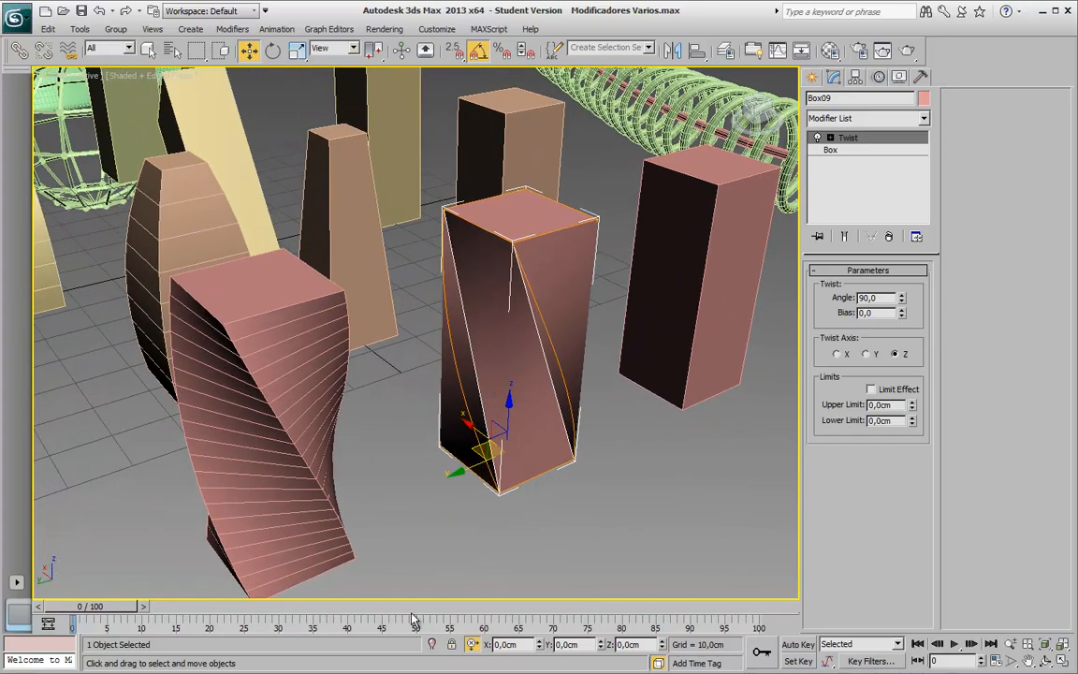
pyautogui.moveTo(382, 515); pyautogui.dragTo(417, 492, button='middle')
pyautogui.click(337, 478)
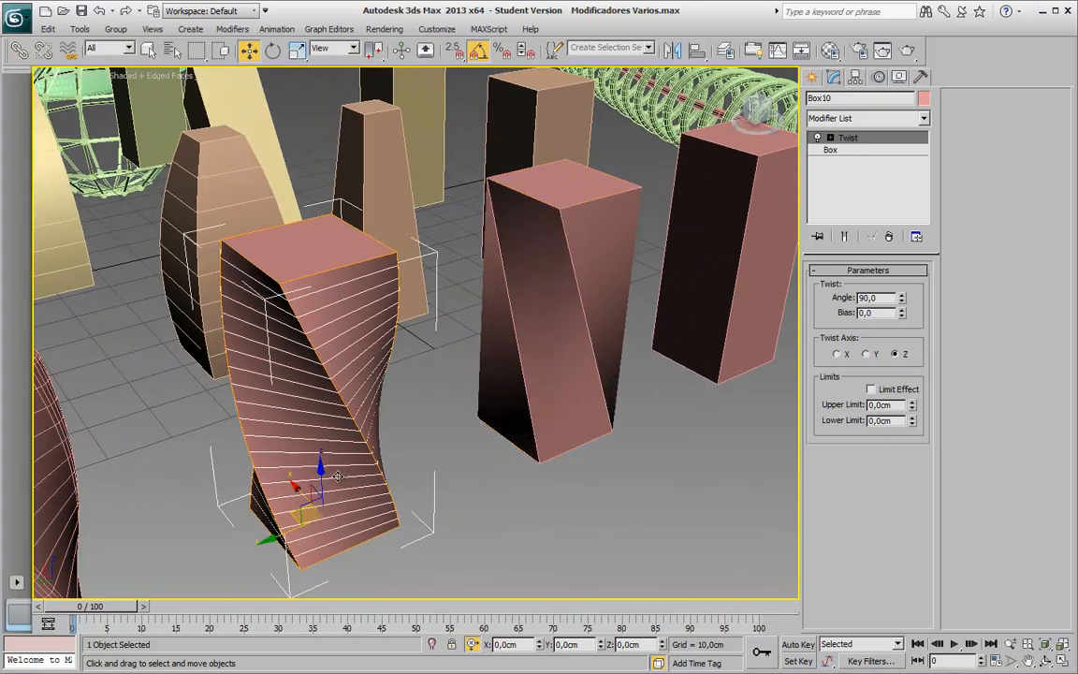
pyautogui.click(831, 150)
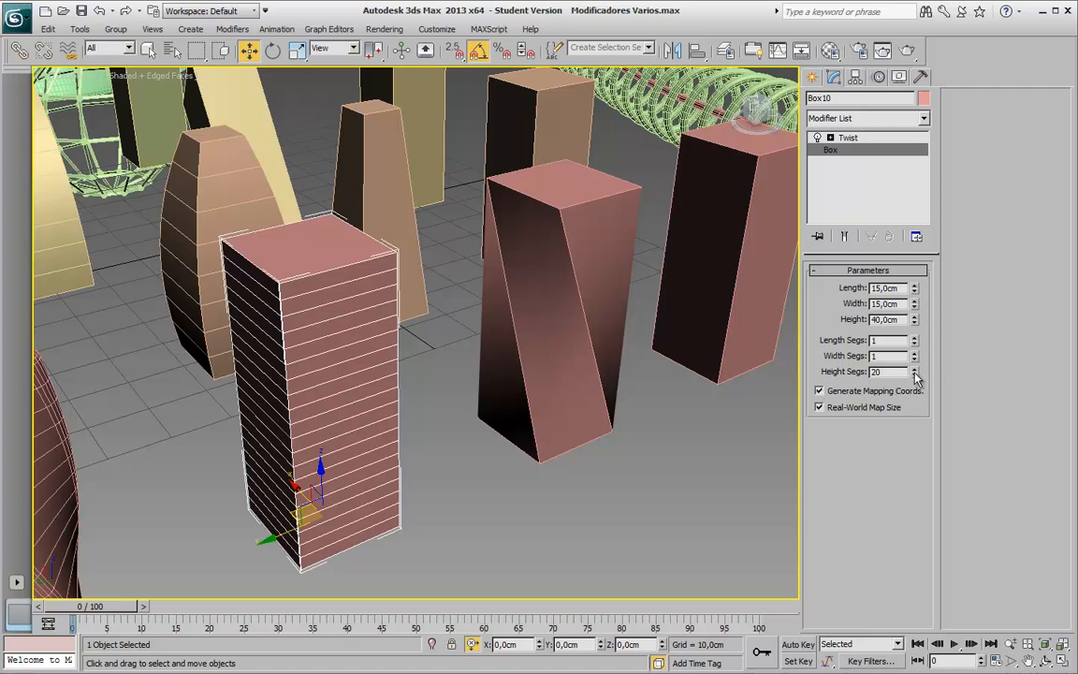
pyautogui.moveTo(916, 374)
pyautogui.mouseDown()
pyautogui.moveTo(920, 529)
pyautogui.moveTo(926, 378)
pyautogui.mouseUp()
pyautogui.click(853, 139)
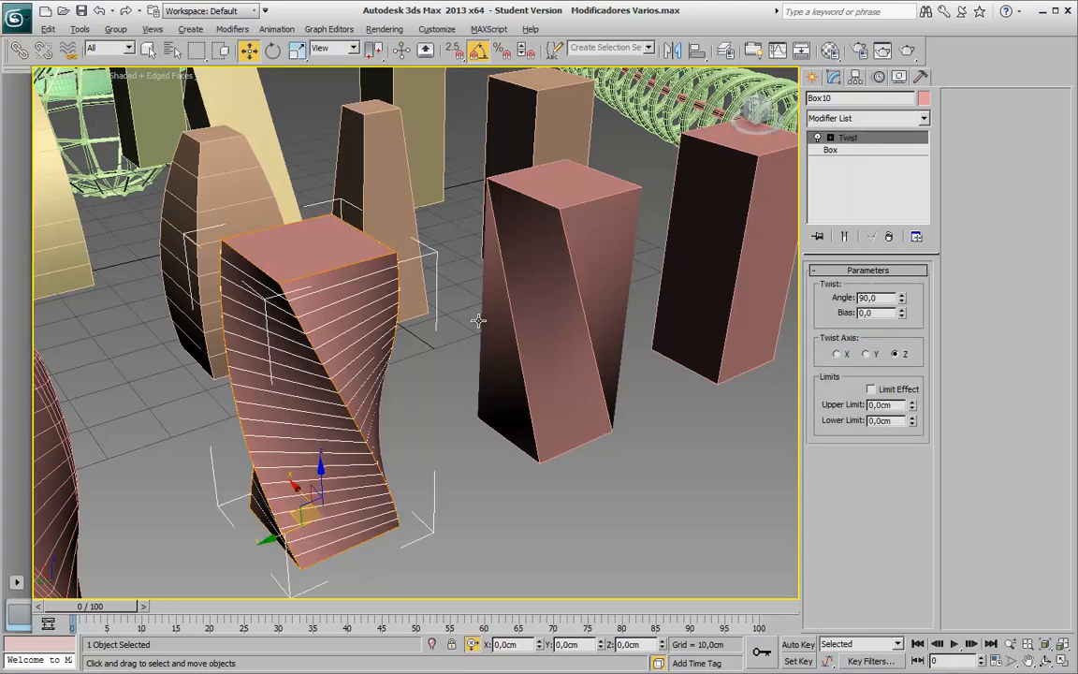
# Examine the curved surface of the finely segmented twisted box and compare it with the single-segment twisted box
pyautogui.keyDown('alt'); pyautogui.moveTo(421, 449); pyautogui.dragTo(379, 374, button='middle'); pyautogui.keyUp('alt')
pyautogui.scroll(4, 318, 448)
pyautogui.moveTo(319, 447); pyautogui.dragTo(342, 444, button='middle')
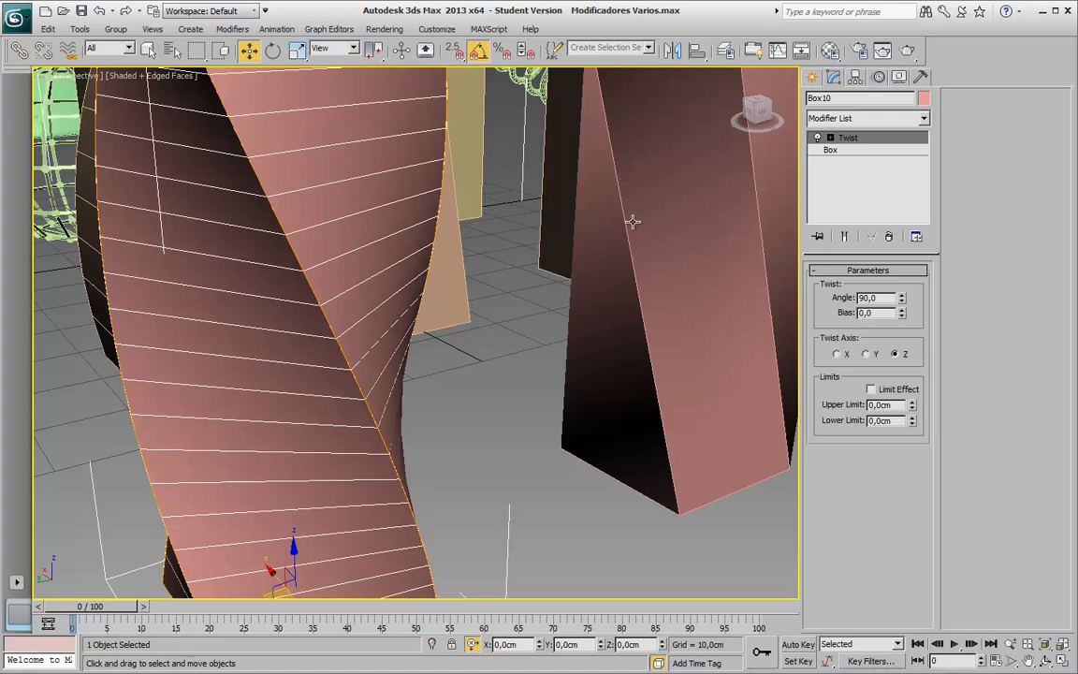
pyautogui.scroll(-5, 501, 320)
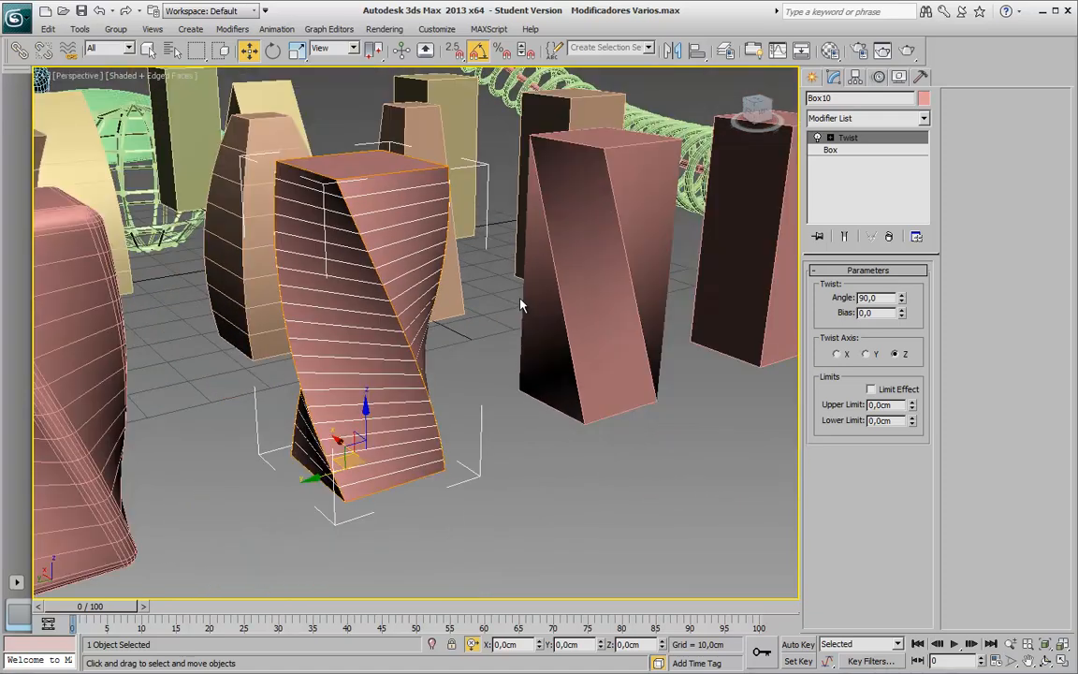
pyautogui.scroll(1, 510, 321)
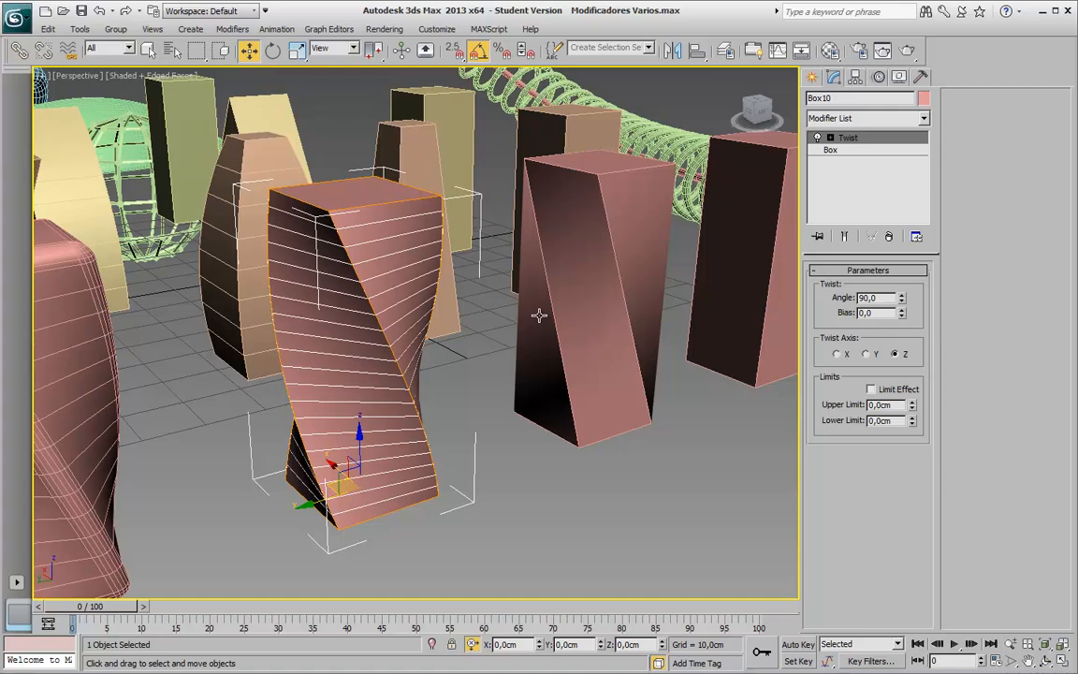
pyautogui.click(553, 314)
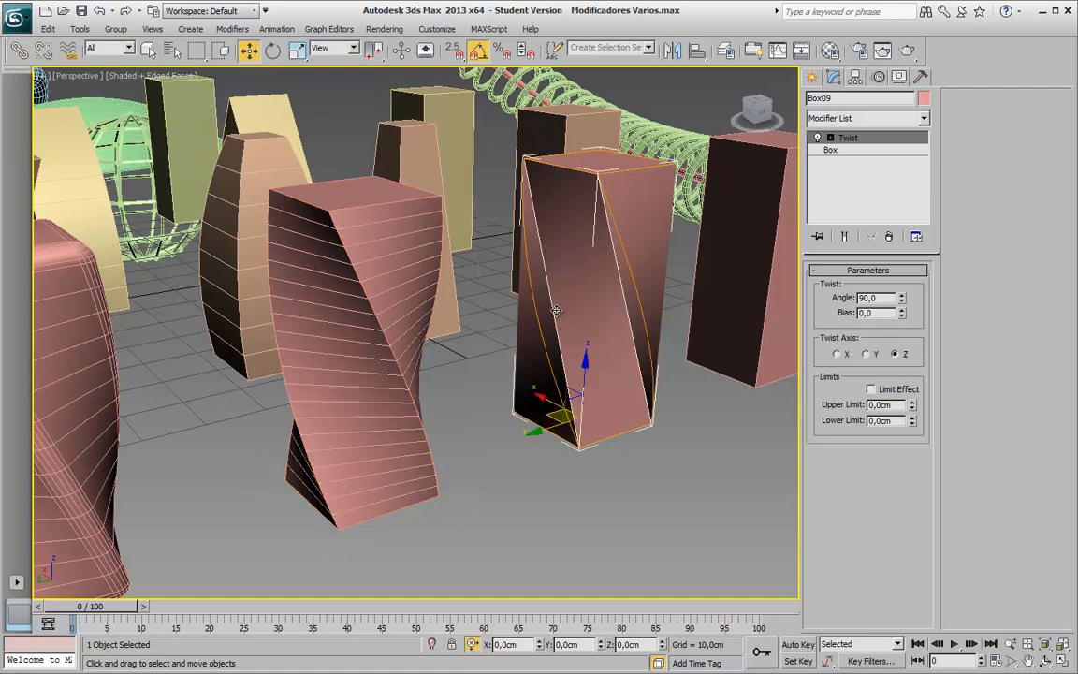
pyautogui.moveTo(507, 394); pyautogui.dragTo(518, 402, button='middle')
pyautogui.click(398, 423)
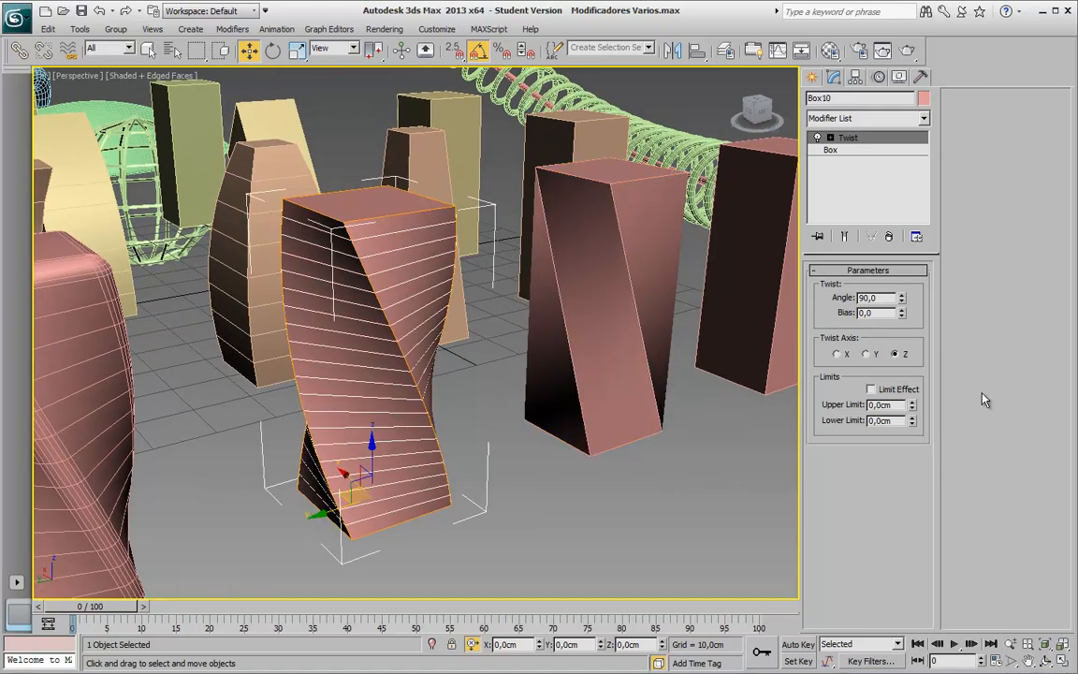
# Select the segmented twisted box's base Box level and turn on showing the end result with the twist
pyautogui.click(830, 149)
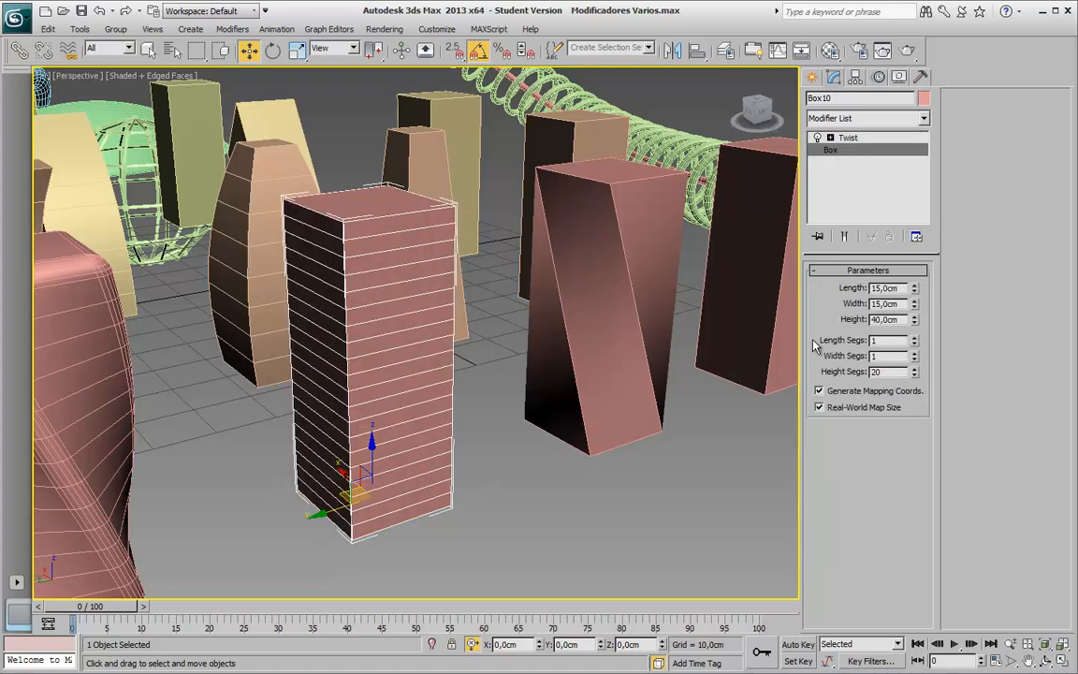
pyautogui.click(845, 238)
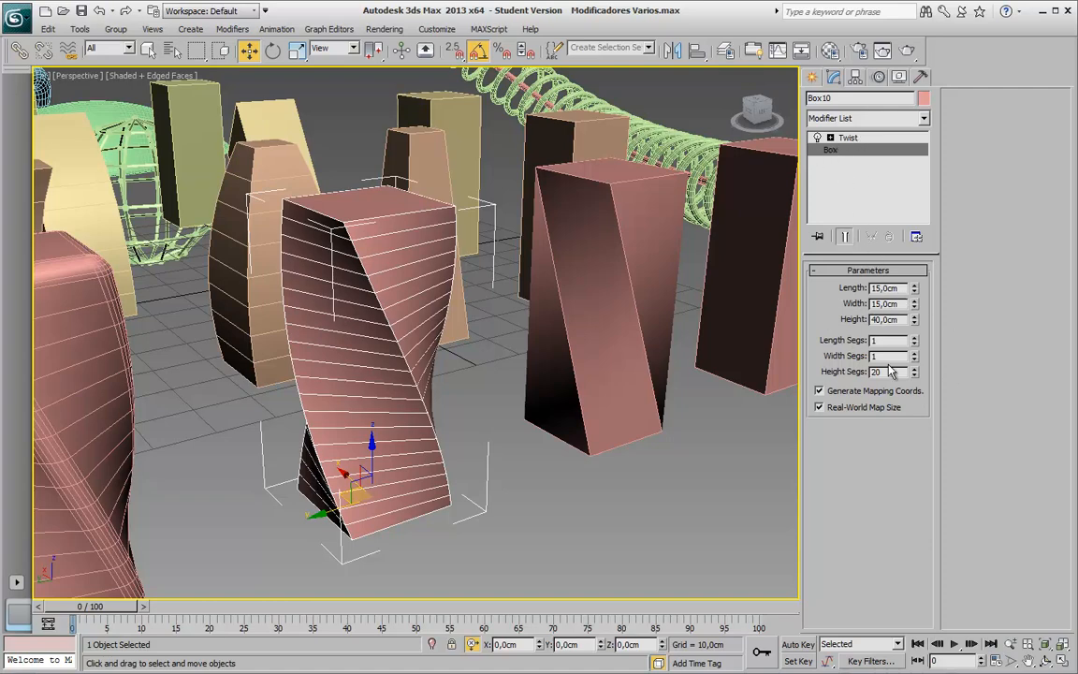
pyautogui.click(846, 238)
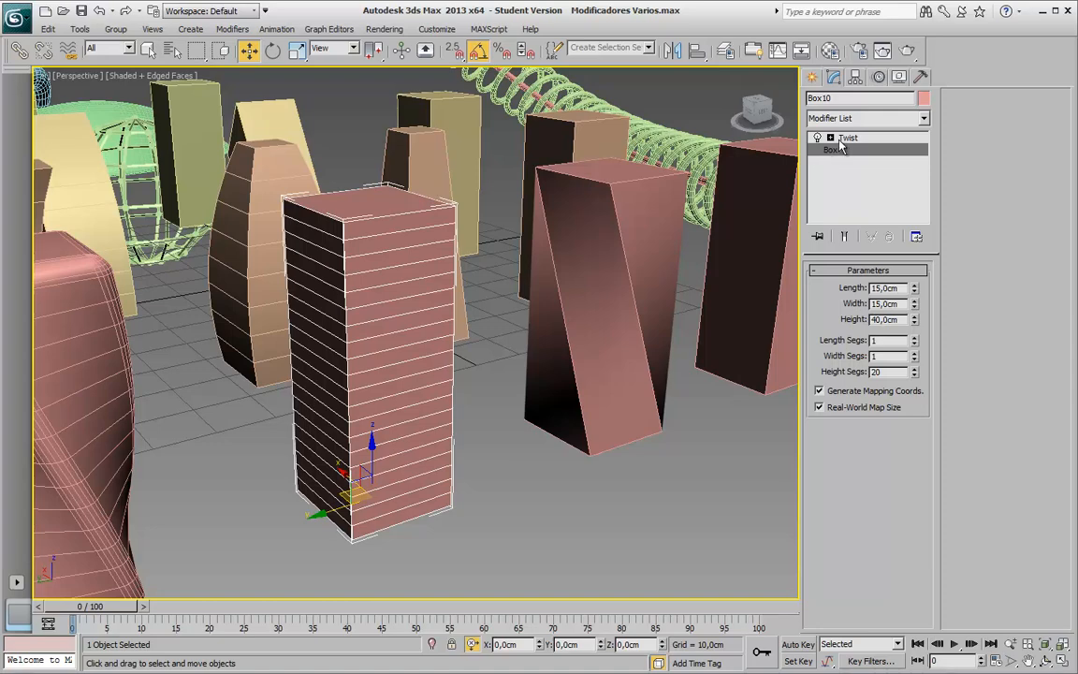
pyautogui.click(846, 236)
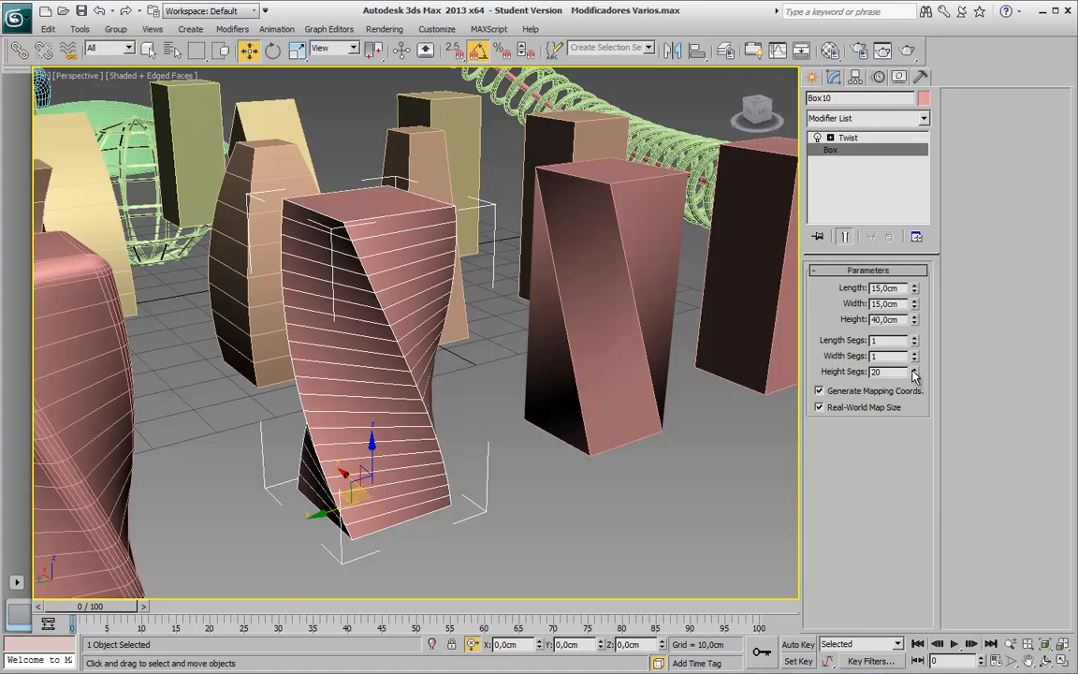
# Test the segmented twisted box's height segments by lowering them to 1 and raising them to 8
pyautogui.moveTo(914, 375); pyautogui.dragTo(914, 519)
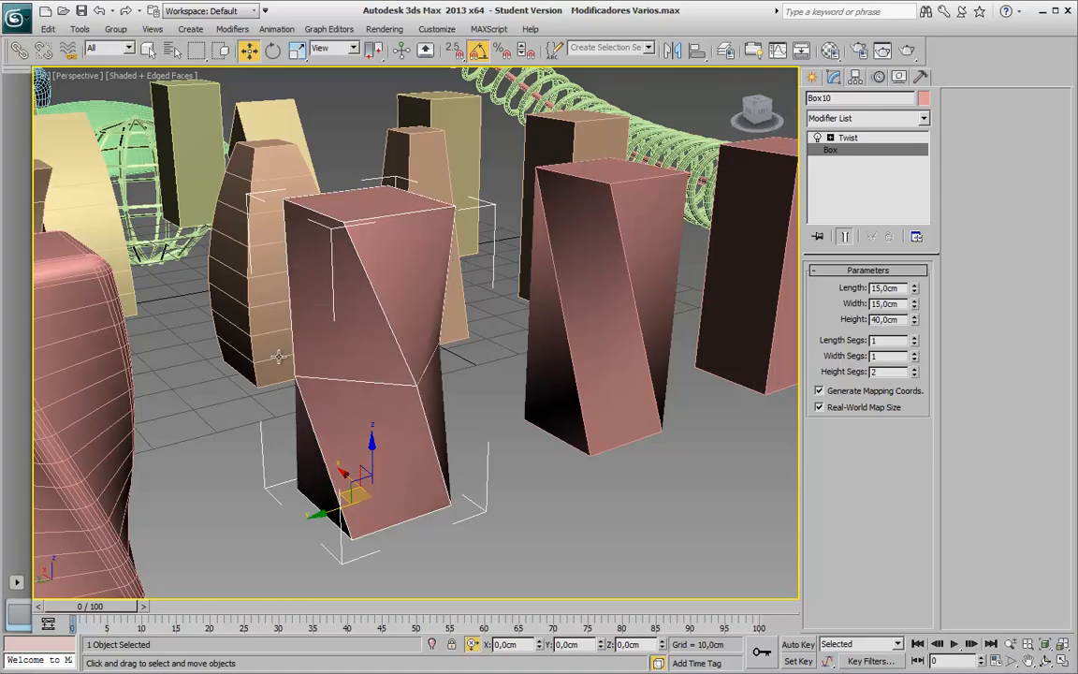
pyautogui.click(914, 376)
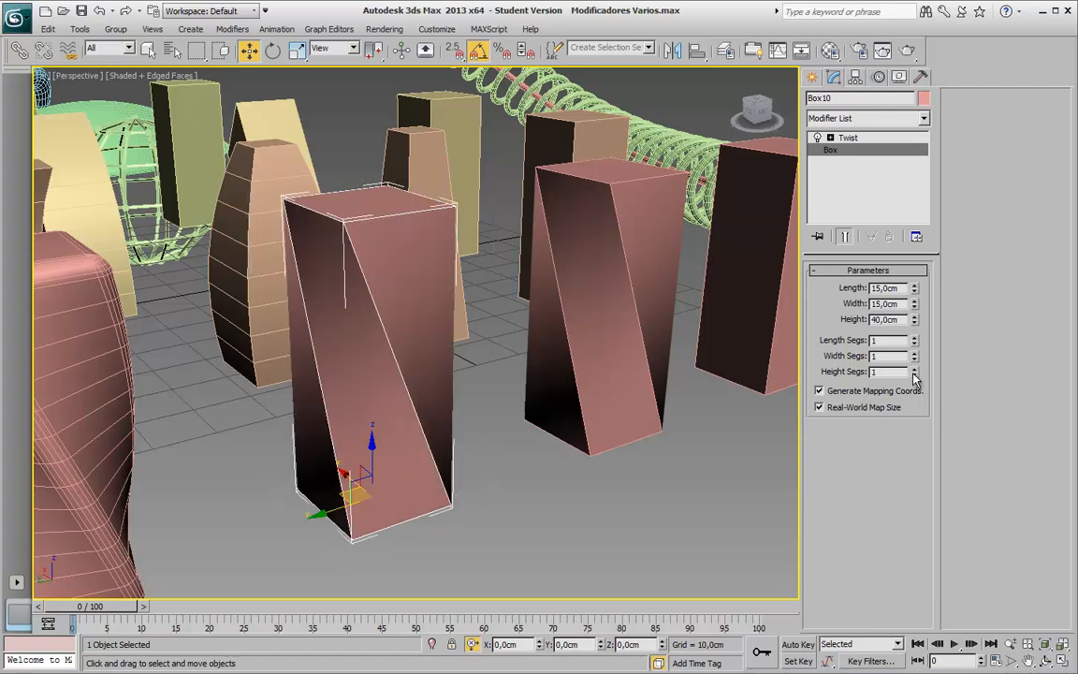
pyautogui.click(913, 370)
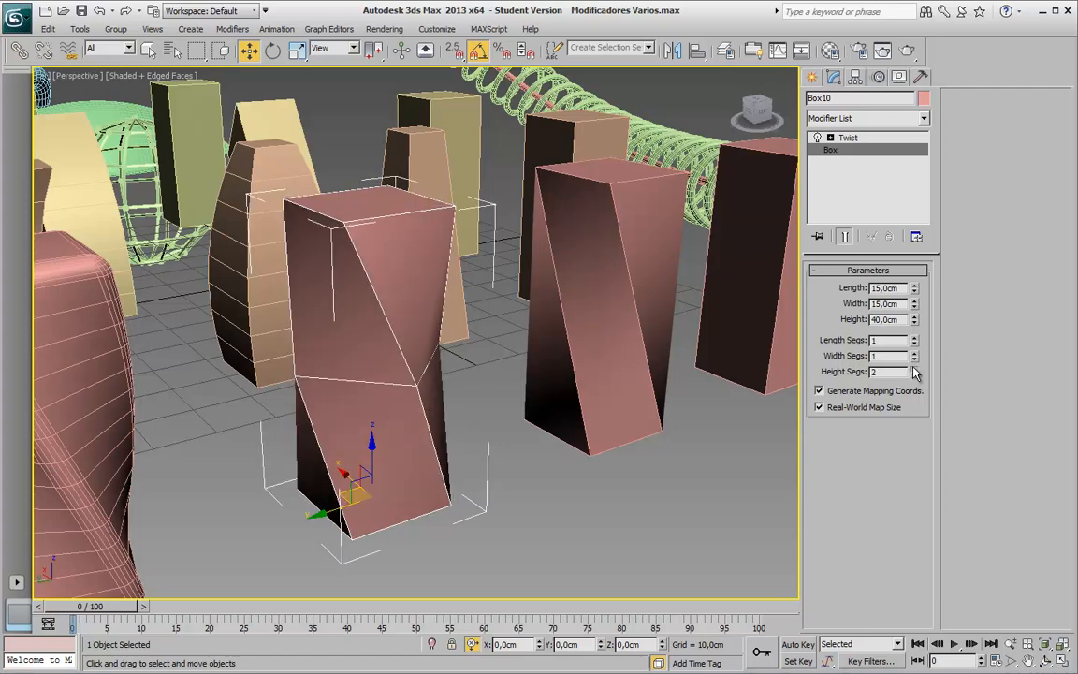
pyautogui.click(914, 369)
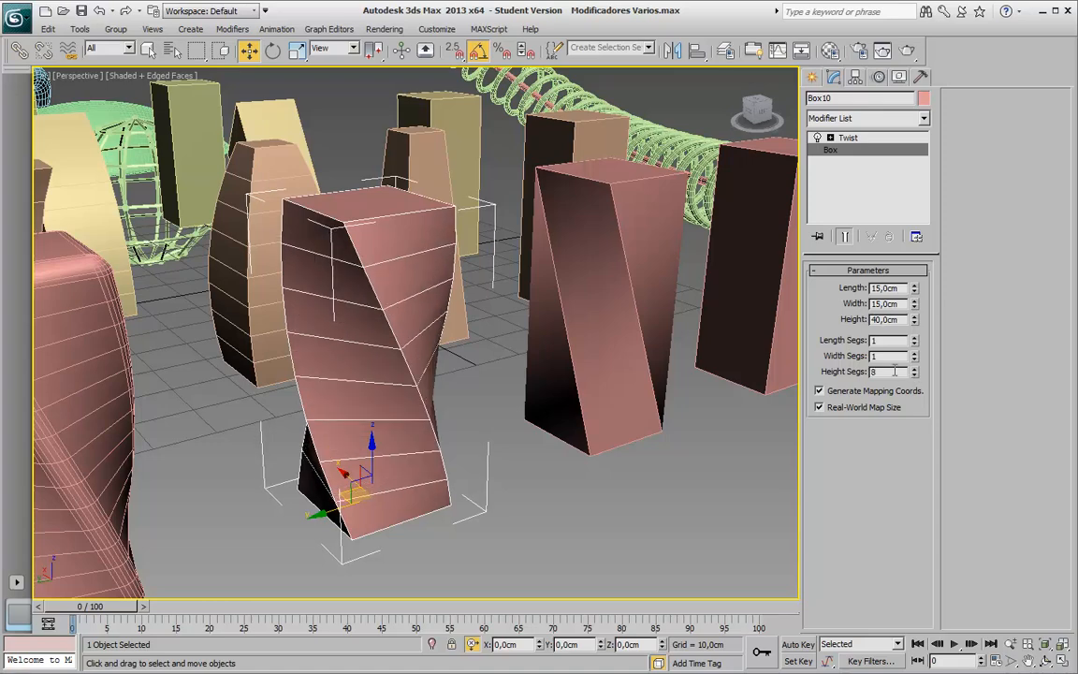
# Test the segmented twisted box with 32 and 64 height segments, and deselect it
pyautogui.write('32')
pyautogui.press('Return')
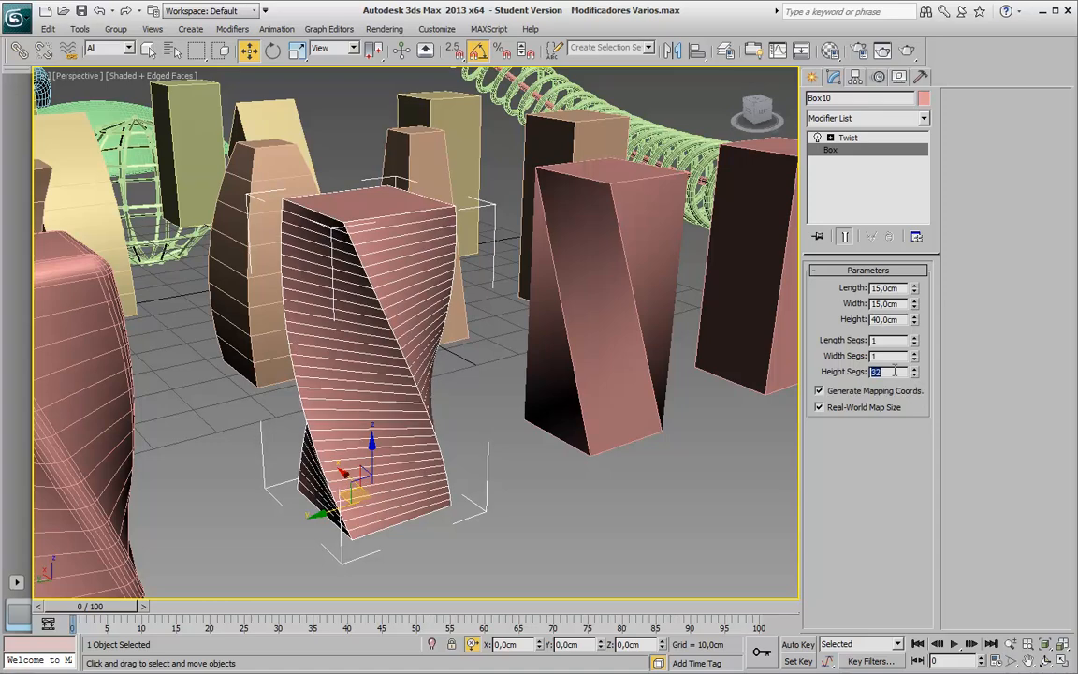
pyautogui.write('64')
pyautogui.press('Return')
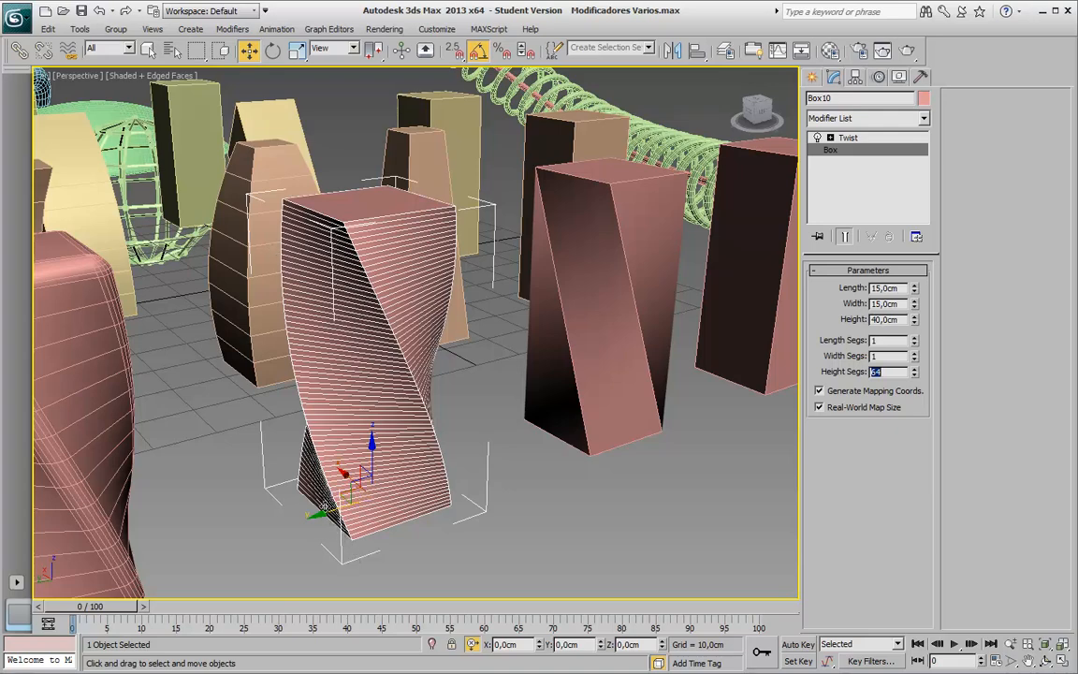
pyautogui.click(250, 440)
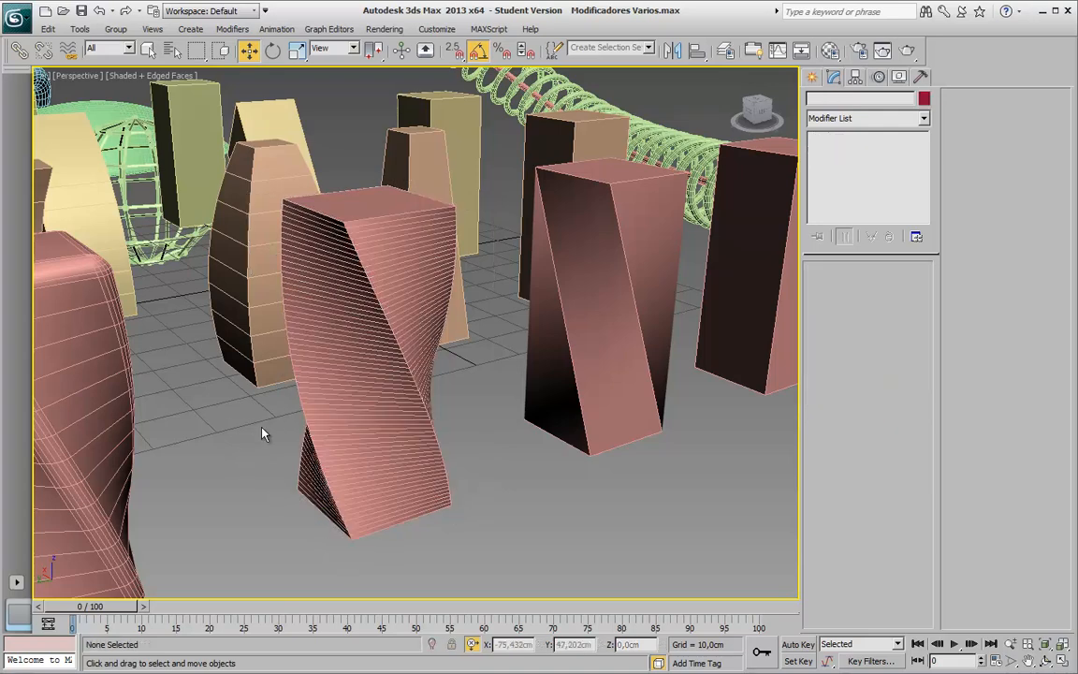
# Reselect the segmented twisted box and set its base Box height segments to 20
pyautogui.click(372, 474)
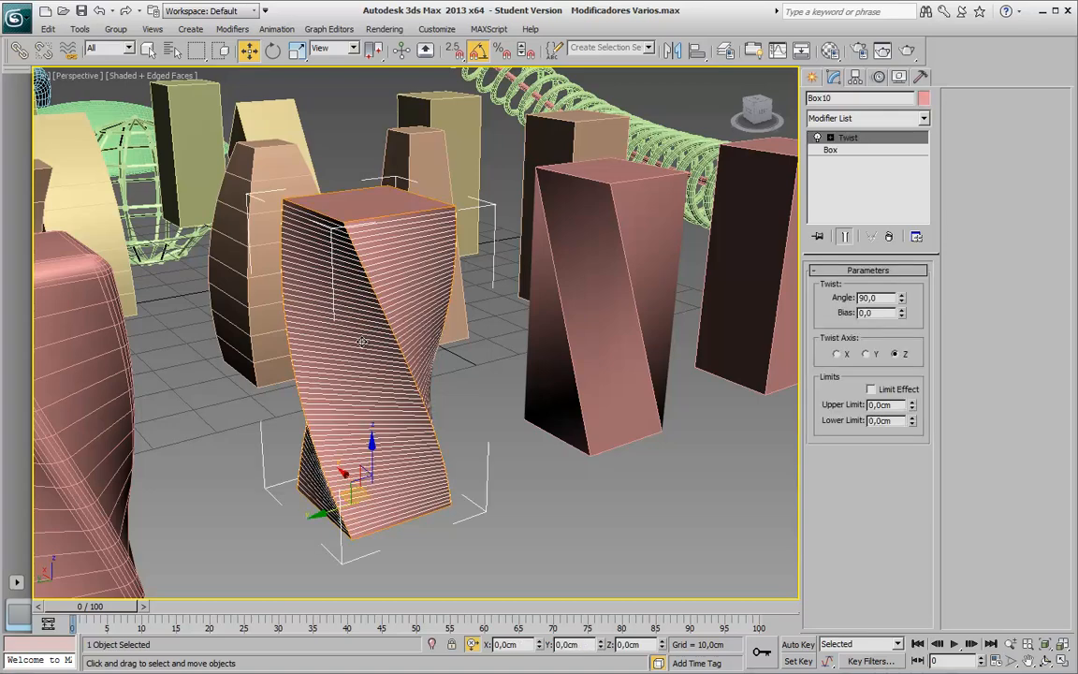
pyautogui.click(831, 151)
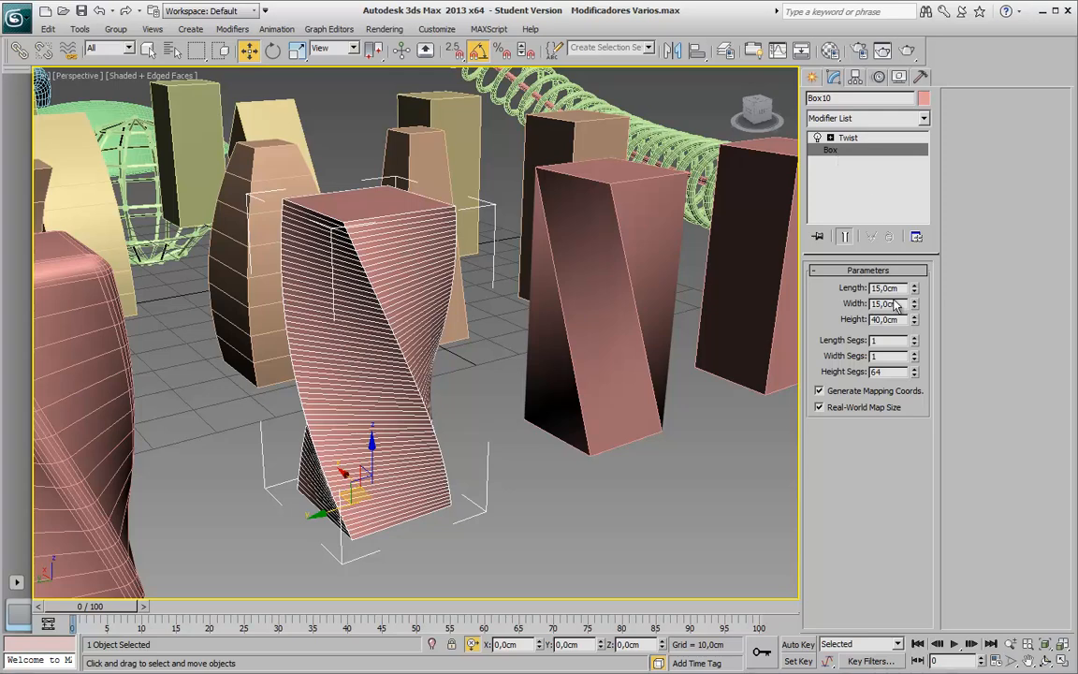
pyautogui.click(903, 372)
pyautogui.write('20')
pyautogui.press('Return')
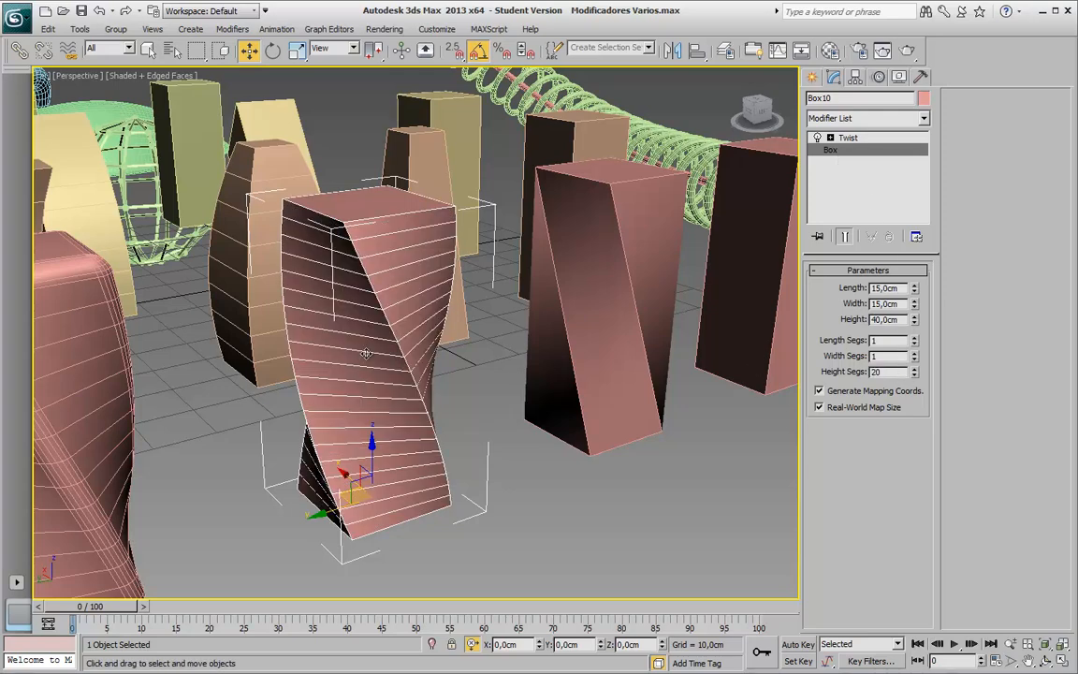
# Test the twisted box with 32 height segments seen up close and 12 seen from far away
pyautogui.scroll(5, 366, 353)
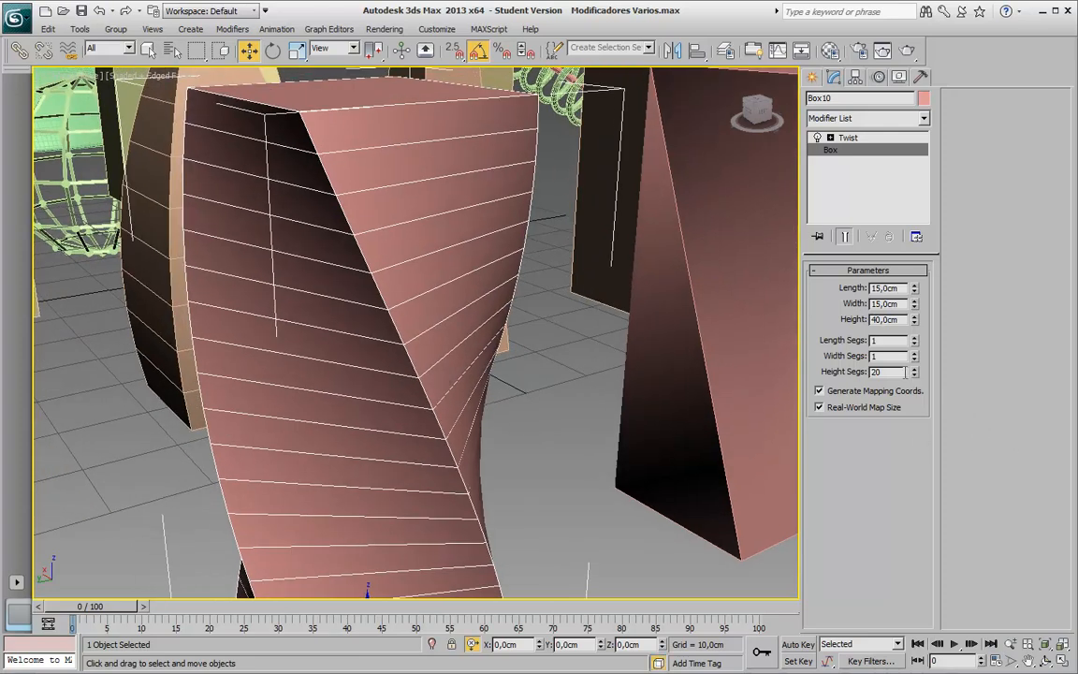
pyautogui.write('32')
pyautogui.press('Return')
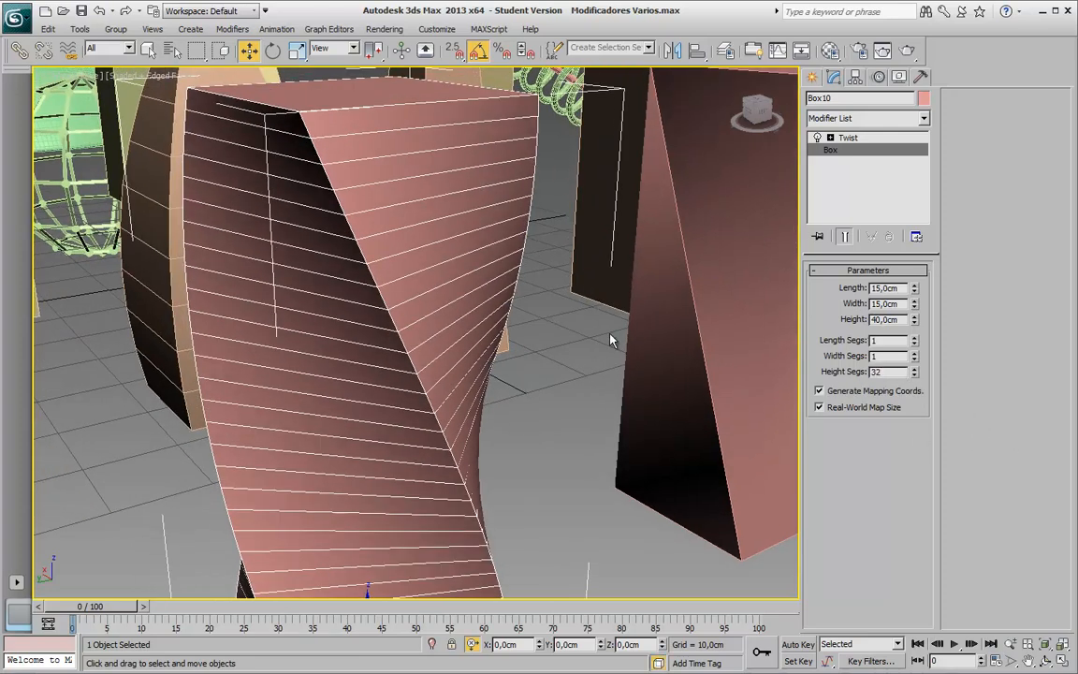
pyautogui.scroll(-10, 409, 376)
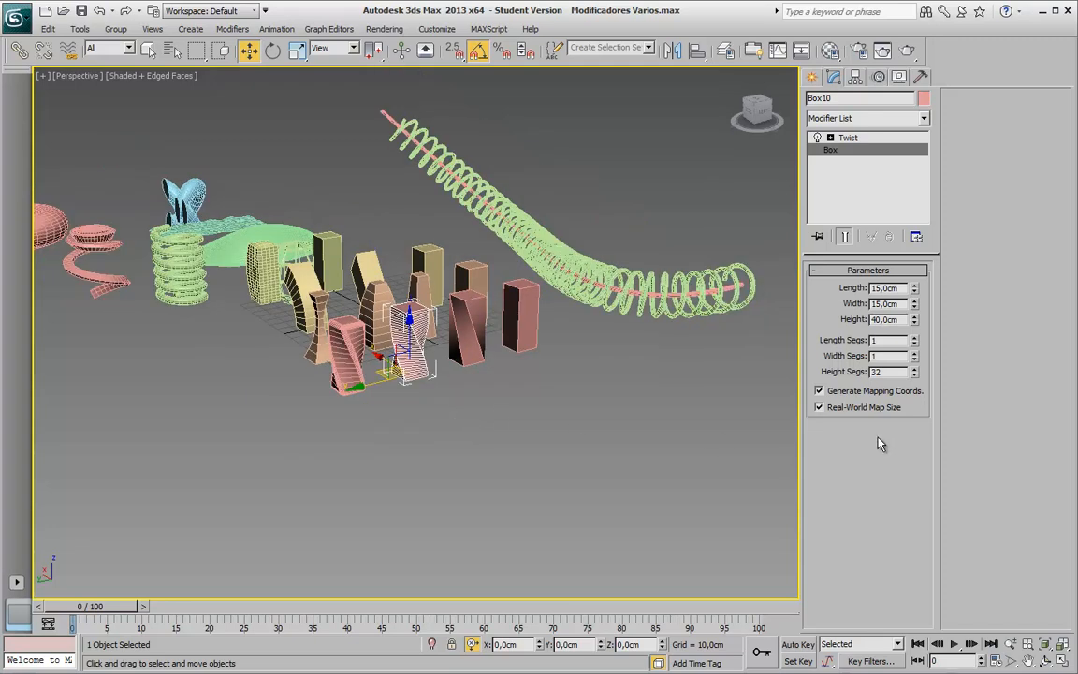
pyautogui.write('12')
pyautogui.press('Return')
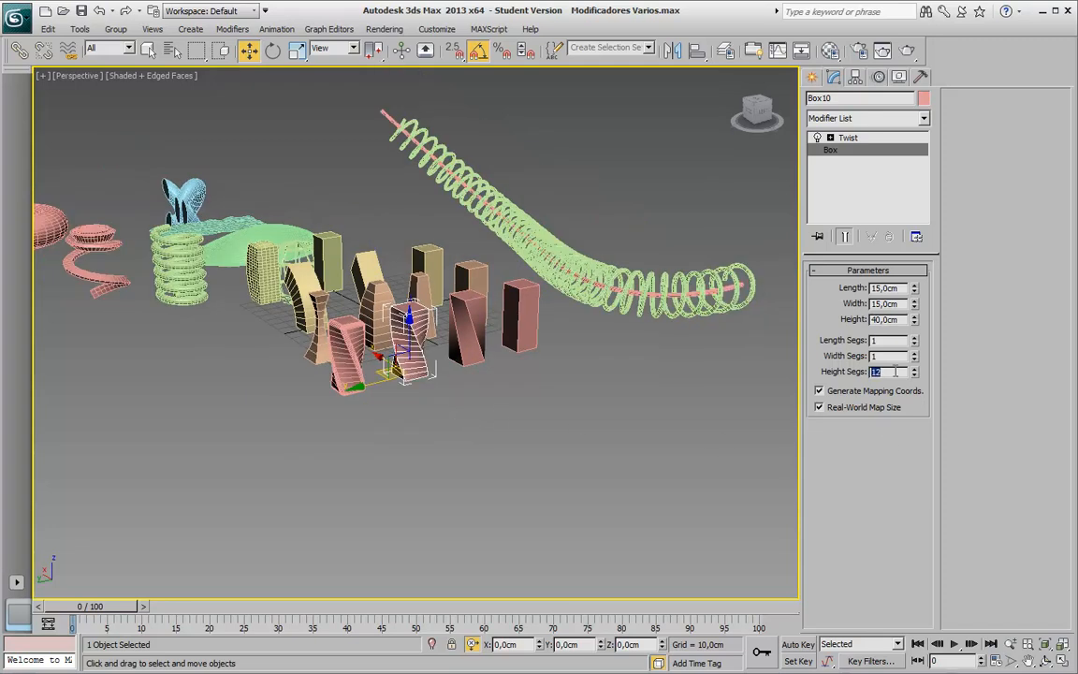
# Set the segmented twisted box's height segments back to 20 and deselect it
pyautogui.write('20')
pyautogui.press('Return')
pyautogui.click(349, 423)
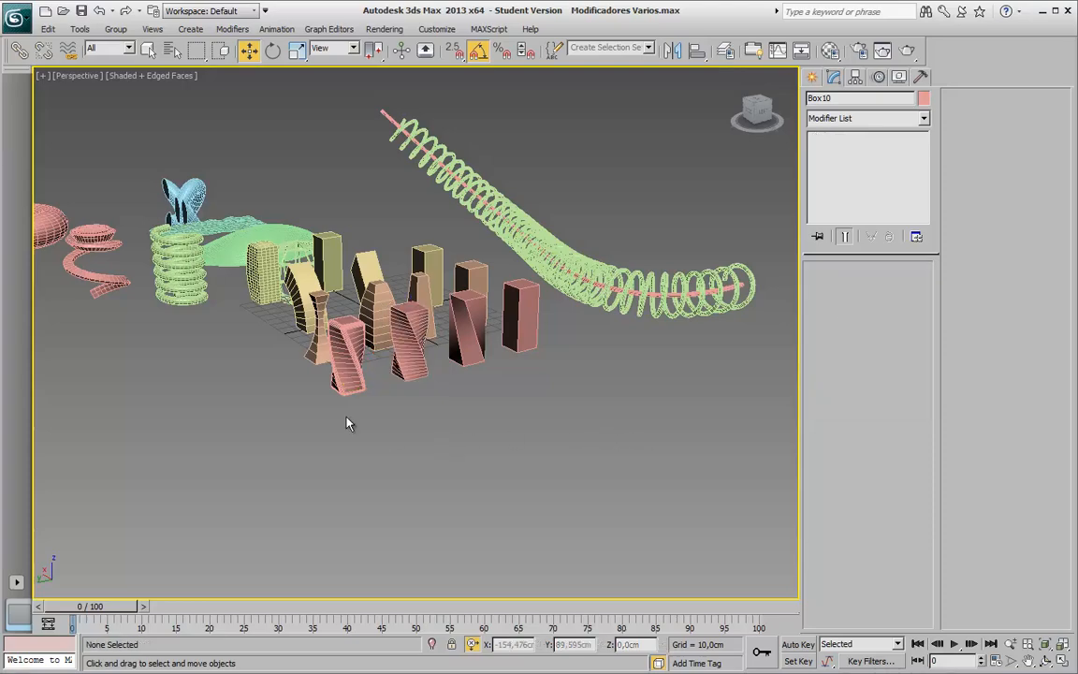
# Select the chamfered twisted pink box next to the segmented one and examine it up close
pyautogui.scroll(8, 349, 424)
pyautogui.click(361, 364)
pyautogui.moveTo(540, 452); pyautogui.dragTo(503, 405, button='middle')
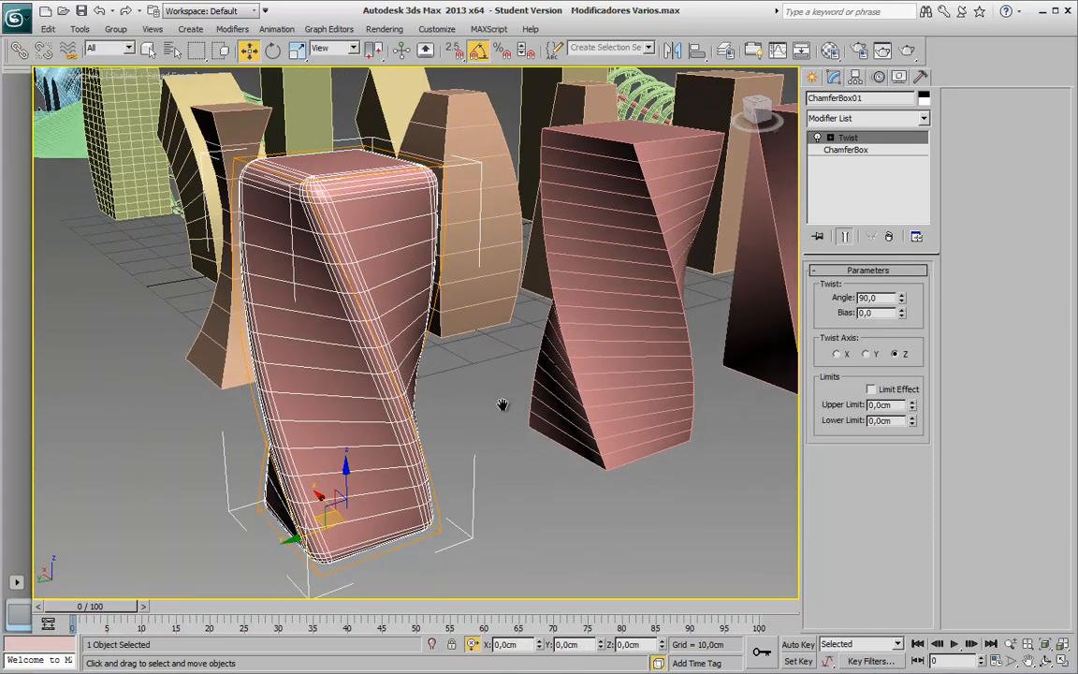
# Show the chamfered box's base without its Twist and list the Extended Primitives object types that include ChamferBox
pyautogui.click(846, 151)
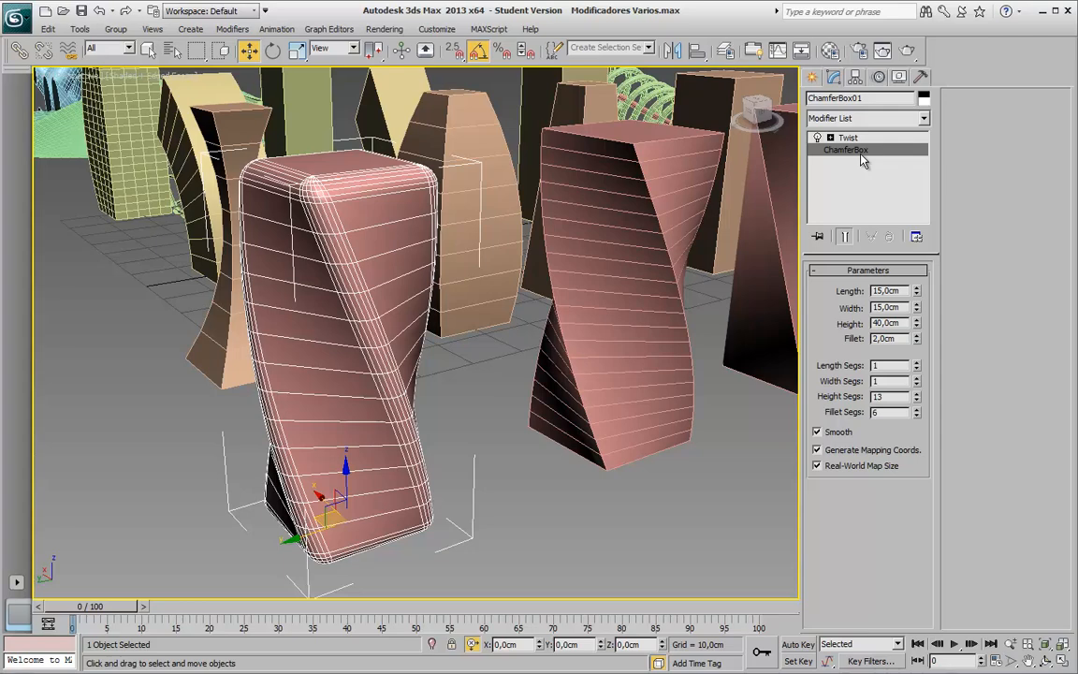
pyautogui.click(847, 238)
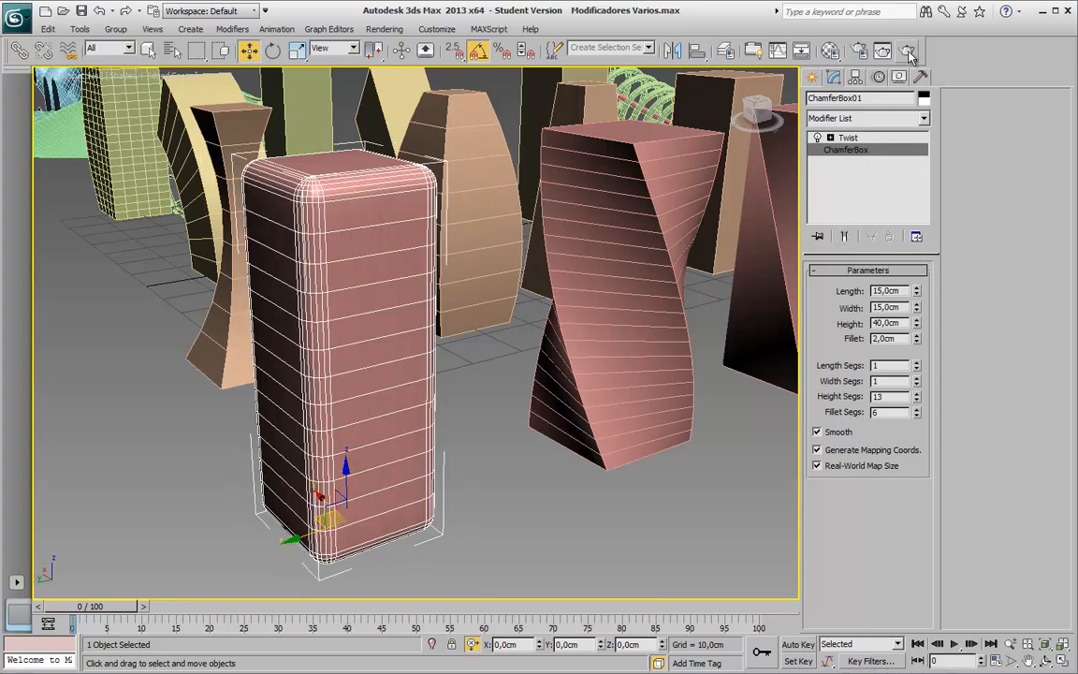
pyautogui.click(816, 78)
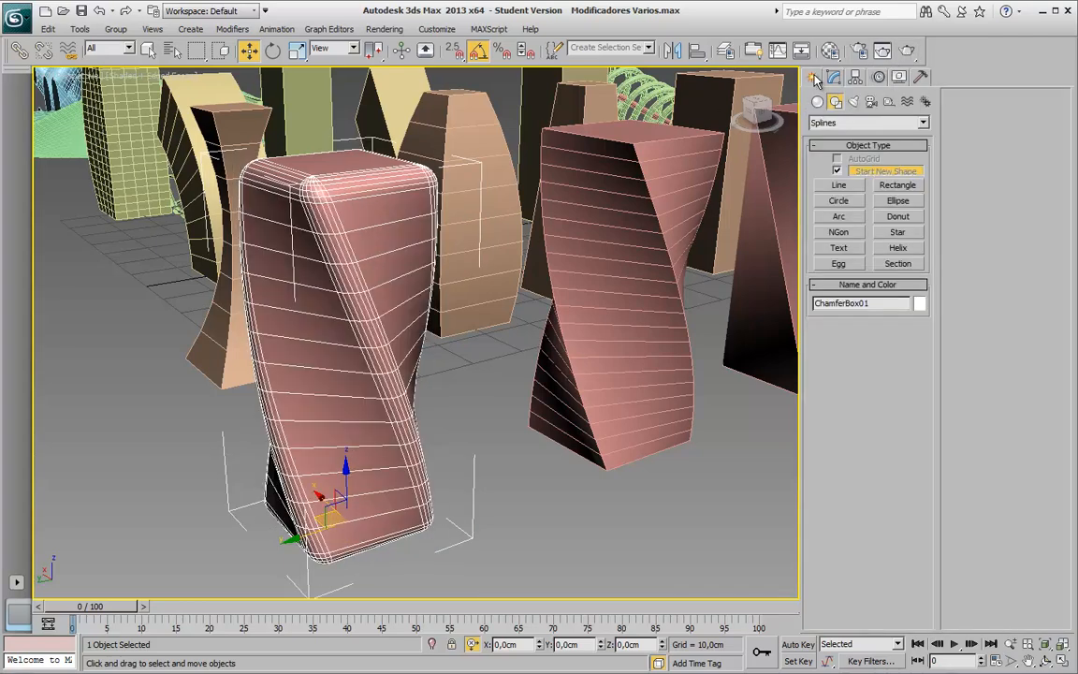
pyautogui.click(818, 101)
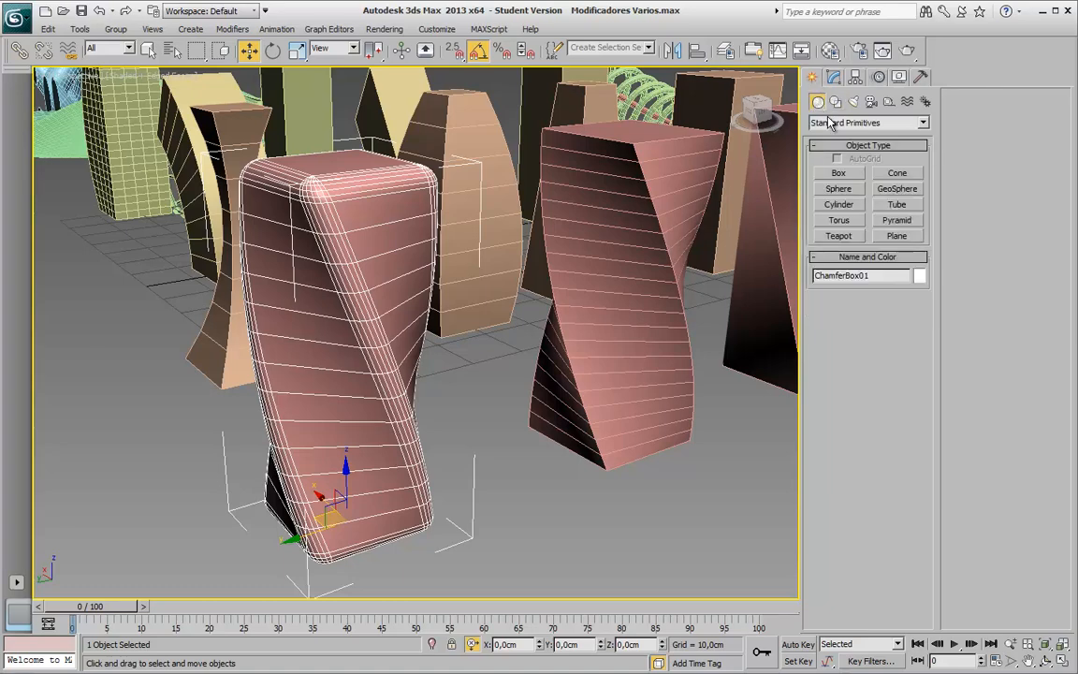
pyautogui.click(839, 123)
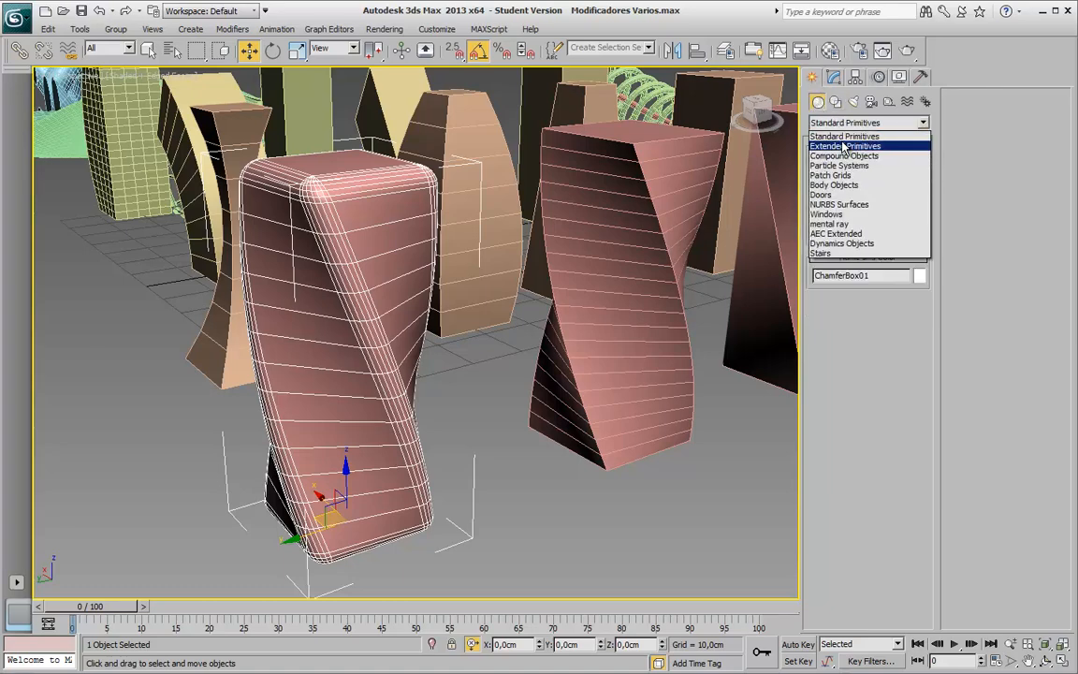
pyautogui.click(844, 148)
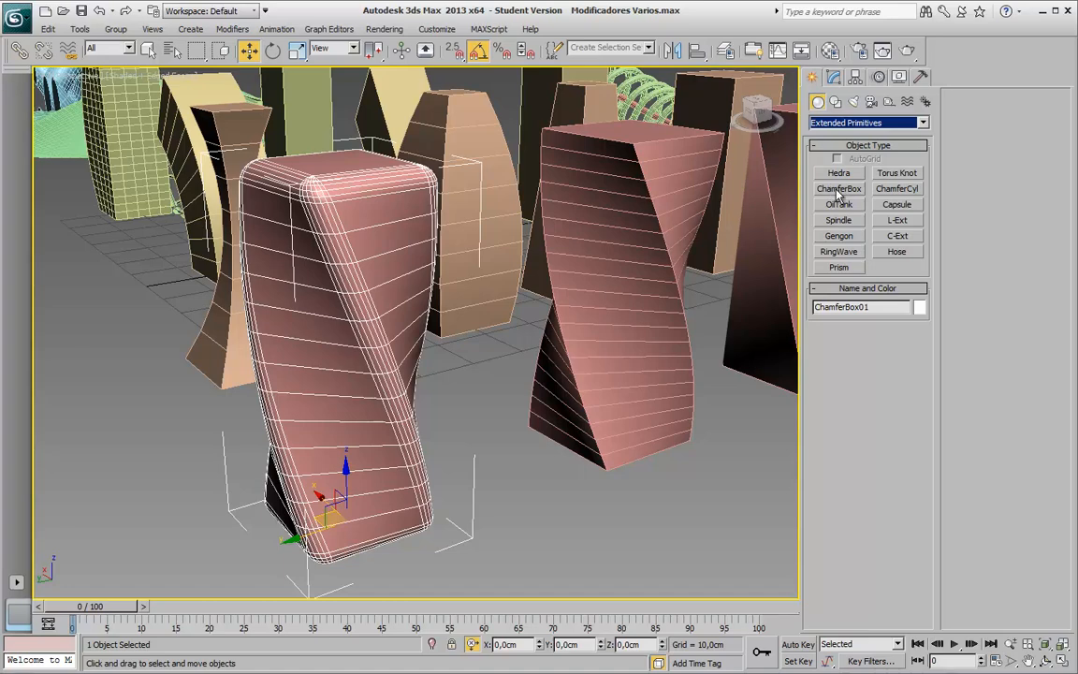
# Return to the chamfered box's base ChamferBox parameters and try varying its Fillet size up close
pyautogui.click(833, 79)
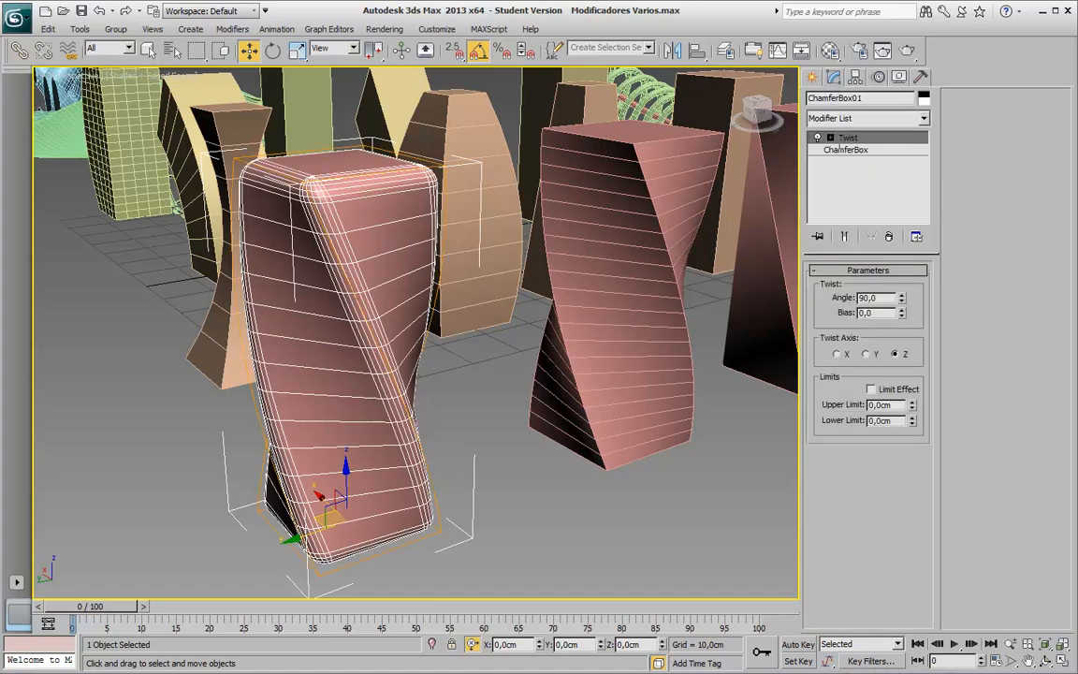
pyautogui.click(846, 150)
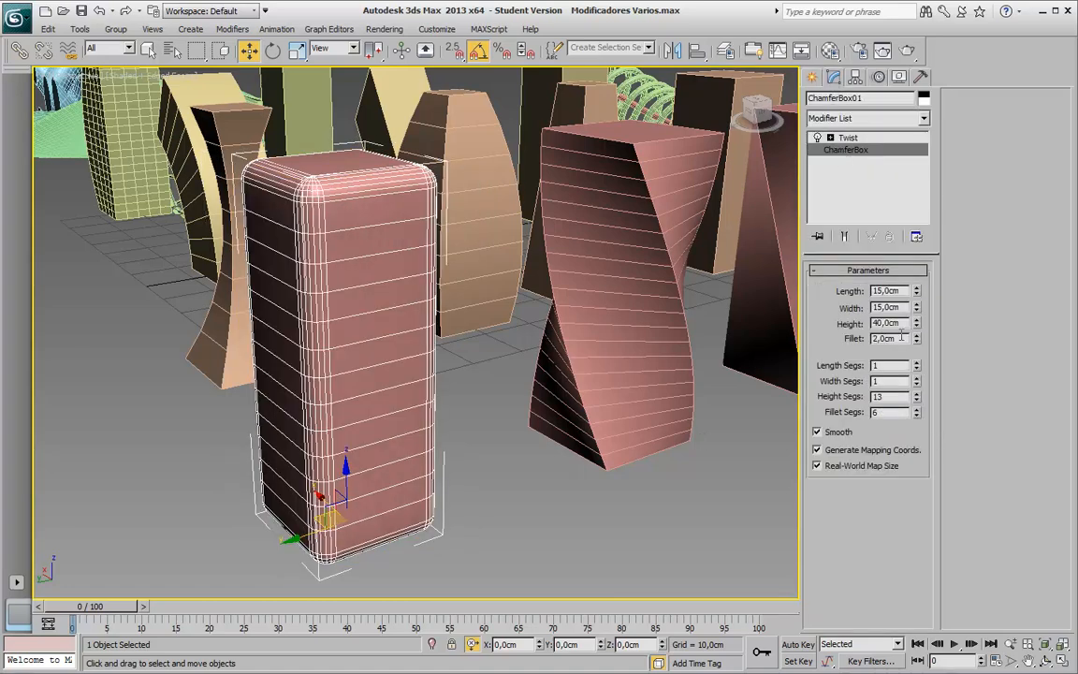
pyautogui.moveTo(916, 338)
pyautogui.mouseDown()
pyautogui.moveTo(927, 424)
pyautogui.moveTo(918, 323)
pyautogui.moveTo(921, 337)
pyautogui.mouseUp()
pyautogui.scroll(8, 339, 264)
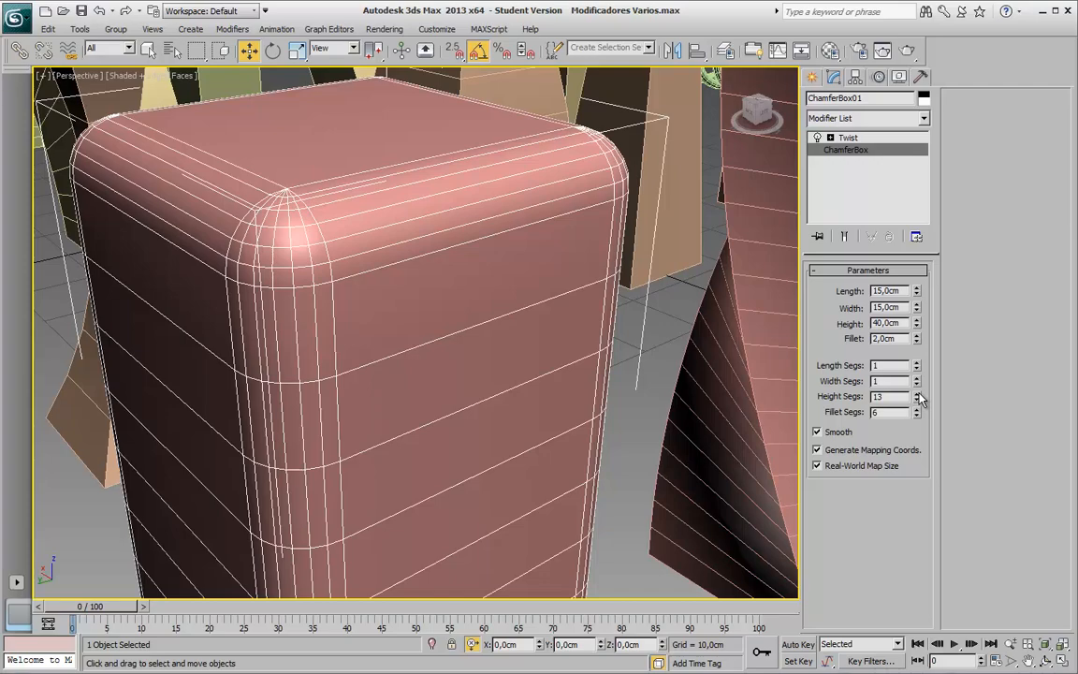
# Test the chamfered box with 1 fillet segment, with Smooth off and on, and restore its fillet segments to 6
pyautogui.moveTo(917, 413); pyautogui.dragTo(932, 447)
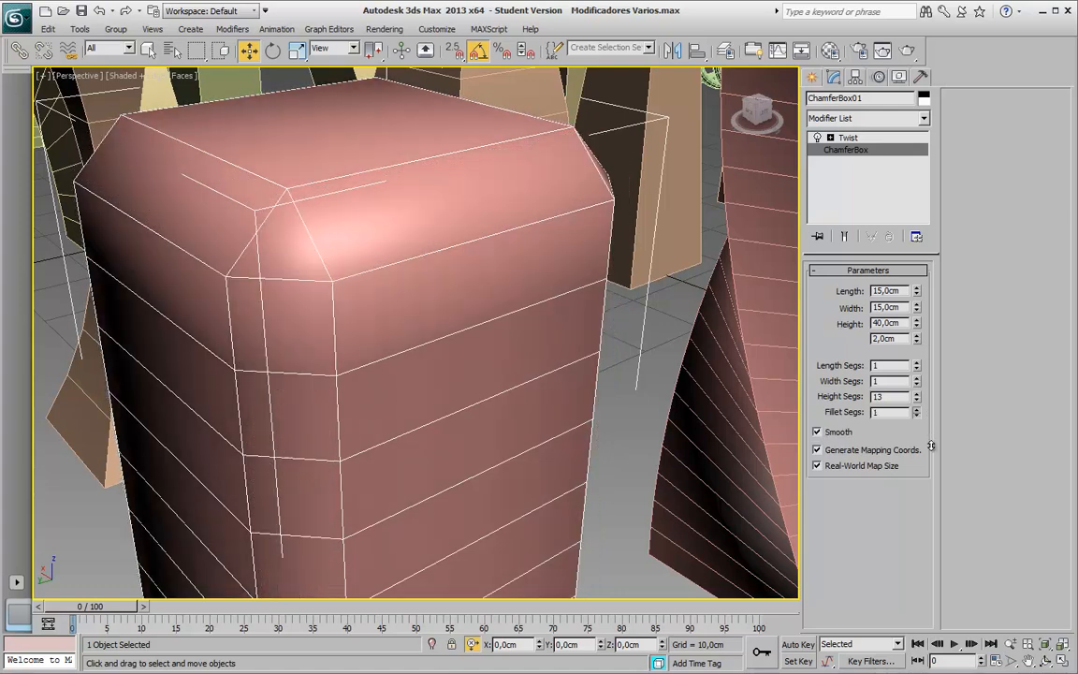
pyautogui.click(818, 431)
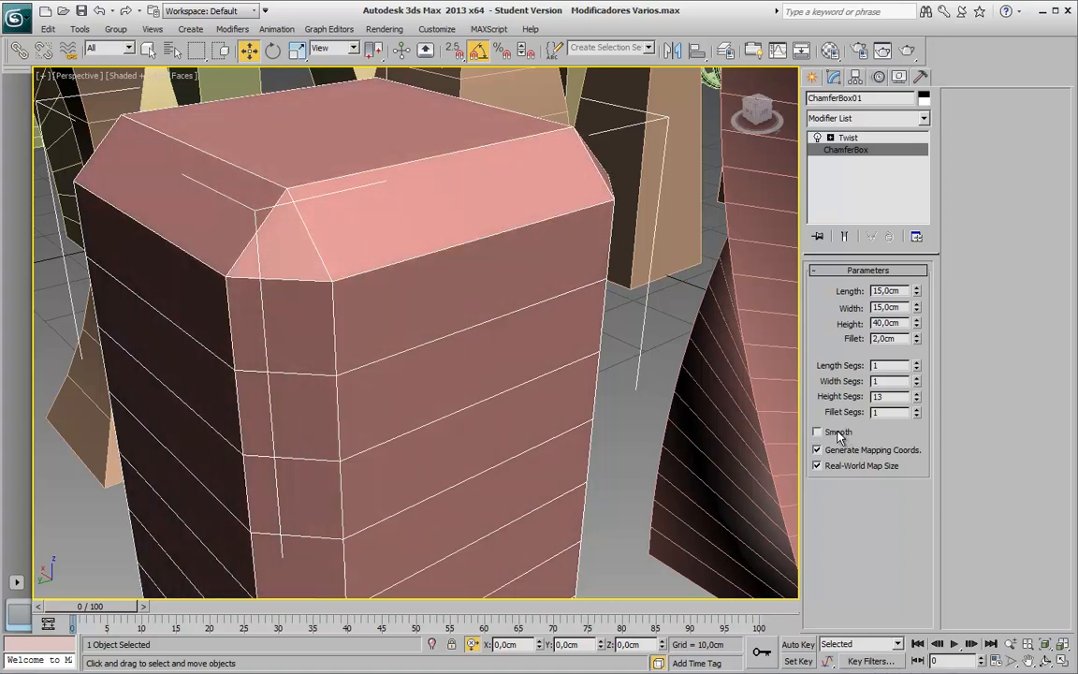
pyautogui.click(838, 433)
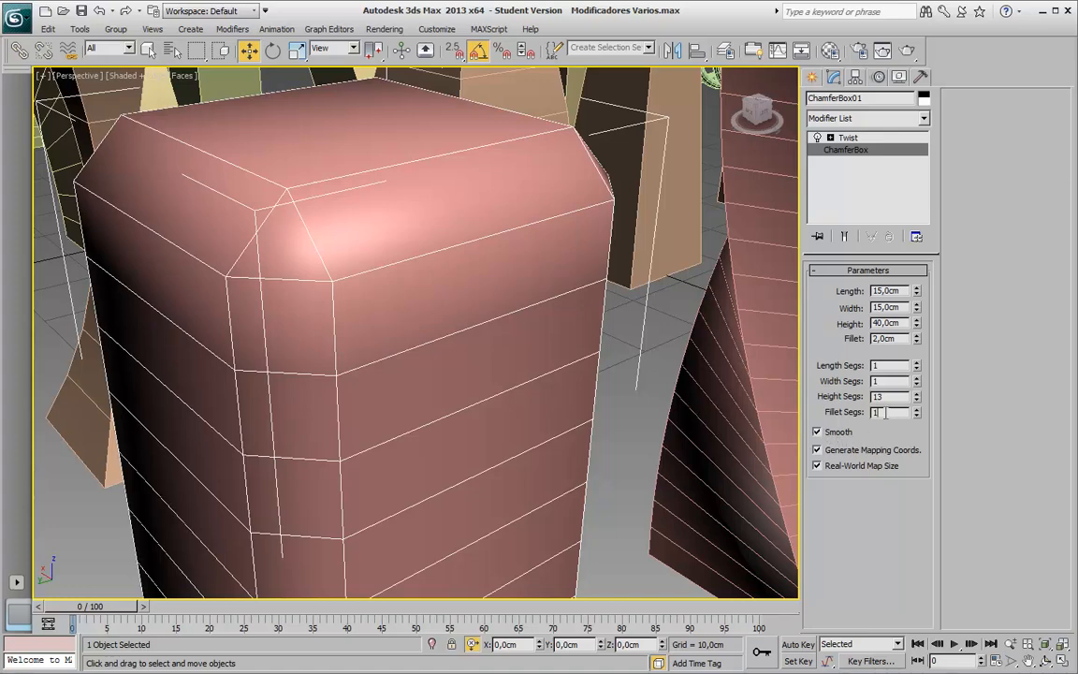
pyautogui.press('Return')
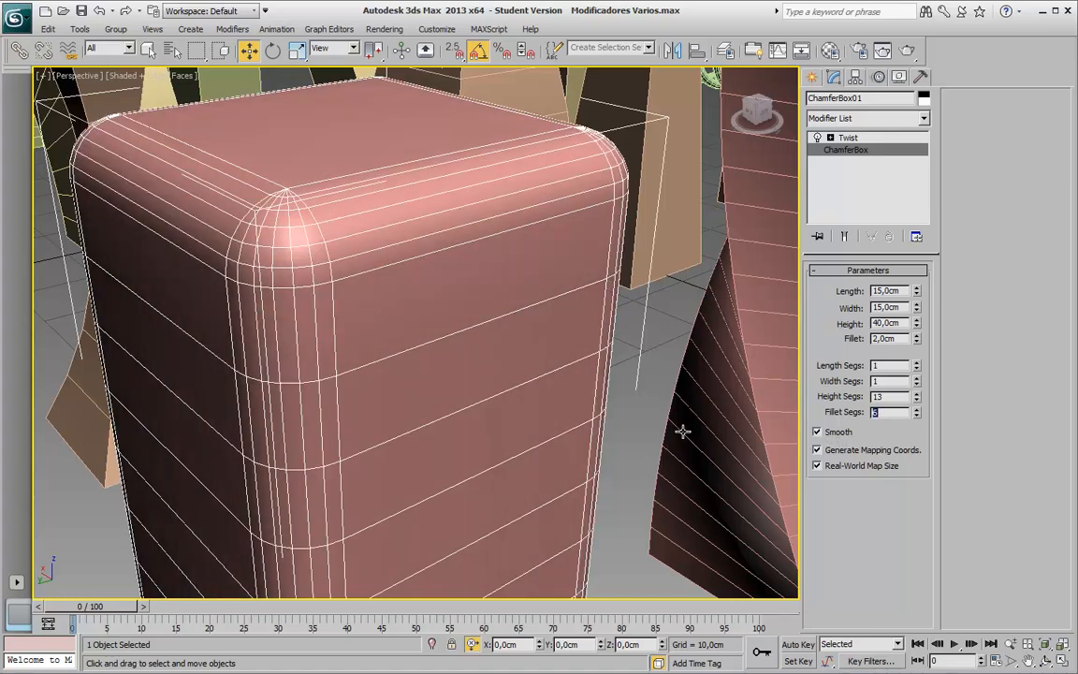
# Deselect and reselect the chamfered box, and compare its untwisted ChamferBox base with the Twist result
pyautogui.click(659, 372)
pyautogui.press('F4')
pyautogui.press('F4')
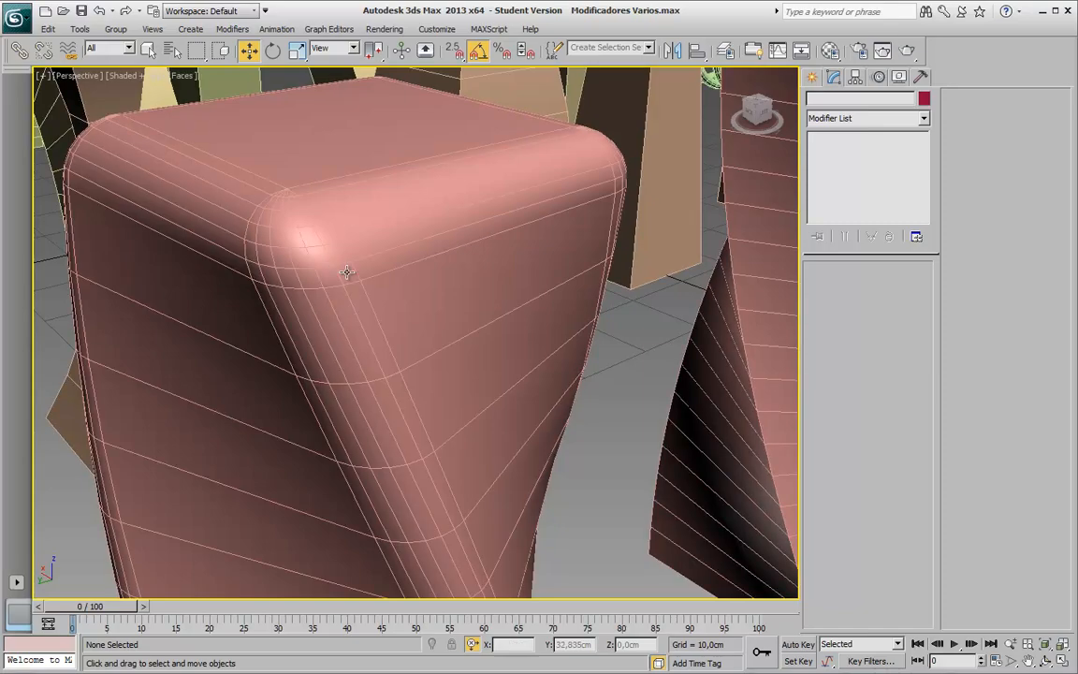
pyautogui.click(347, 272)
pyautogui.click(846, 150)
pyautogui.scroll(-8, 458, 248)
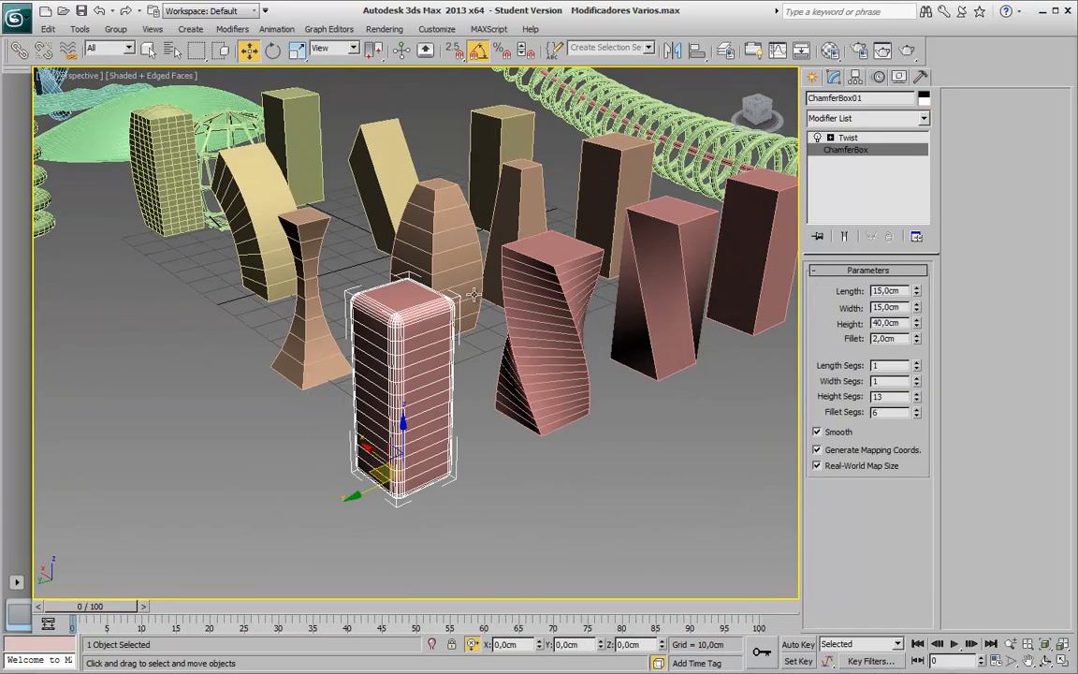
pyautogui.scroll(6, 474, 295)
pyautogui.click(852, 139)
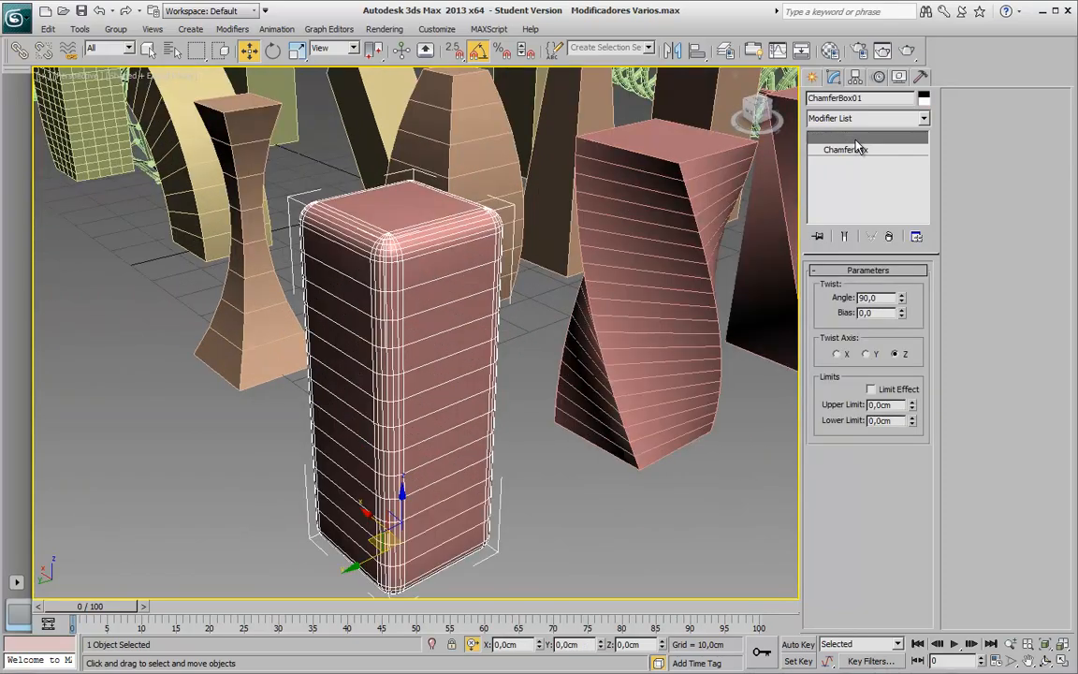
pyautogui.keyDown('alt'); pyautogui.moveTo(484, 348); pyautogui.dragTo(477, 338, button='middle'); pyautogui.keyUp('alt')
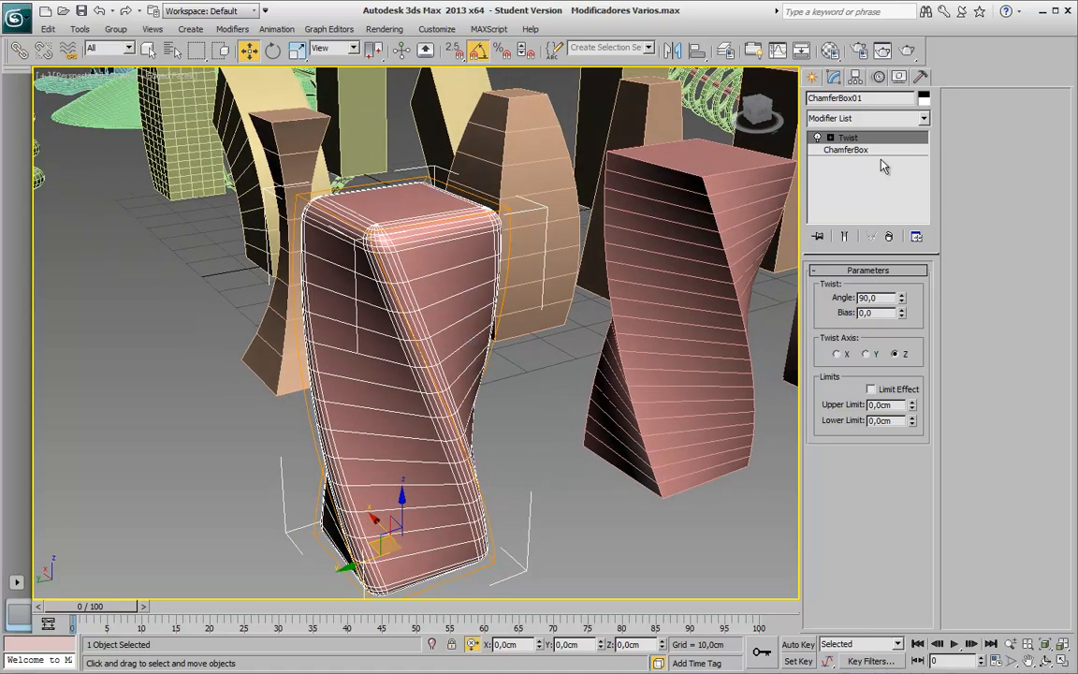
# Set the chamfered box's base height segments to 32 with the twisted end result shown, and deselect it
pyautogui.click(845, 150)
pyautogui.click(845, 237)
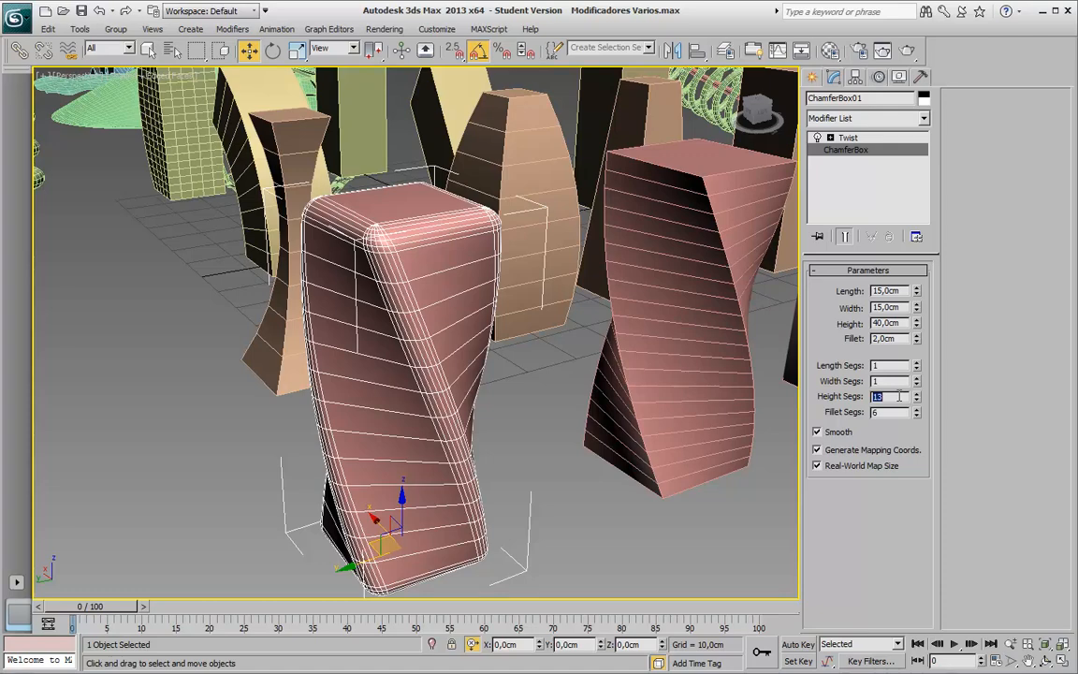
pyautogui.write('32')
pyautogui.press('Return')
pyautogui.click(526, 506)
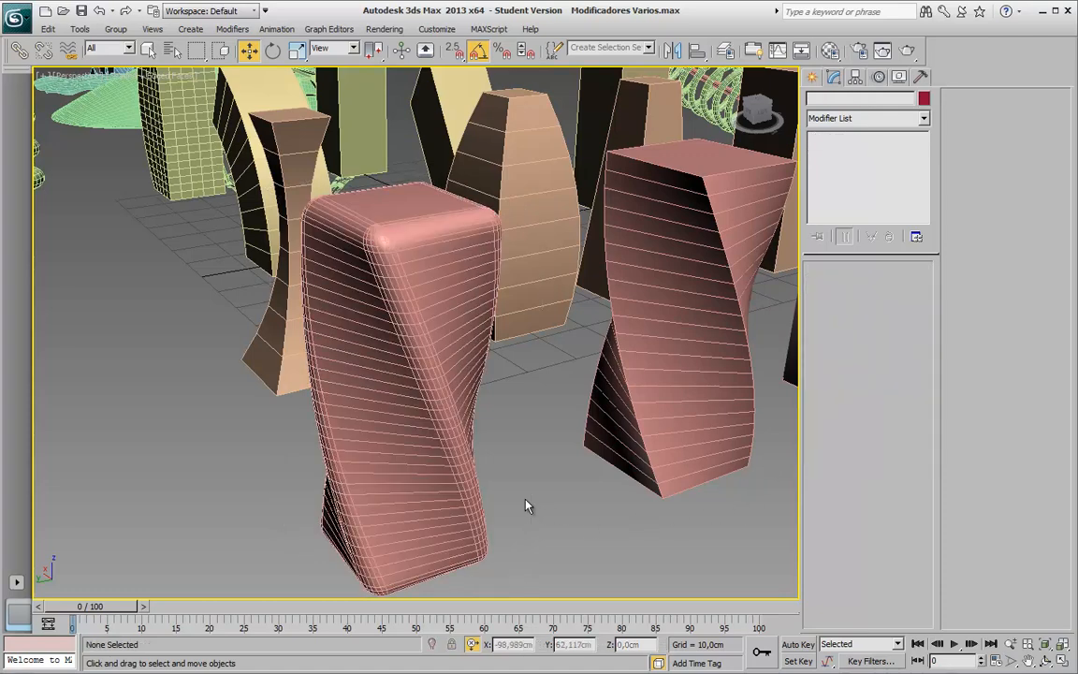
# Hide the edged faces and examine the twisted chamfered box up close and beside the other pink boxes
pyautogui.press('F4')
pyautogui.moveTo(443, 434); pyautogui.dragTo(394, 408, button='middle')
pyautogui.scroll(4, 327, 369)
pyautogui.moveTo(322, 352); pyautogui.dragTo(420, 442, button='middle')
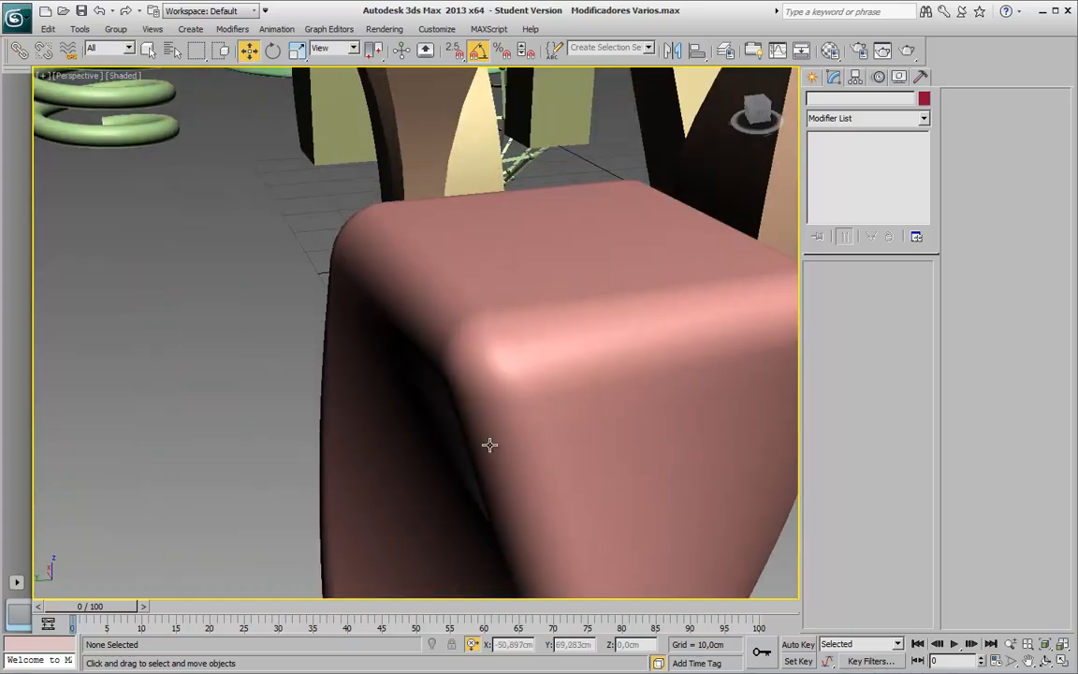
pyautogui.moveTo(579, 467); pyautogui.dragTo(521, 419, button='middle')
pyautogui.click(361, 323)
pyautogui.keyDown('alt'); pyautogui.moveTo(387, 373); pyautogui.dragTo(437, 371, button='middle'); pyautogui.keyUp('alt')
pyautogui.scroll(-4, 377, 334)
pyautogui.moveTo(445, 344); pyautogui.dragTo(595, 491, button='middle')
pyautogui.scroll(-5, 415, 445)
pyautogui.click(595, 491)
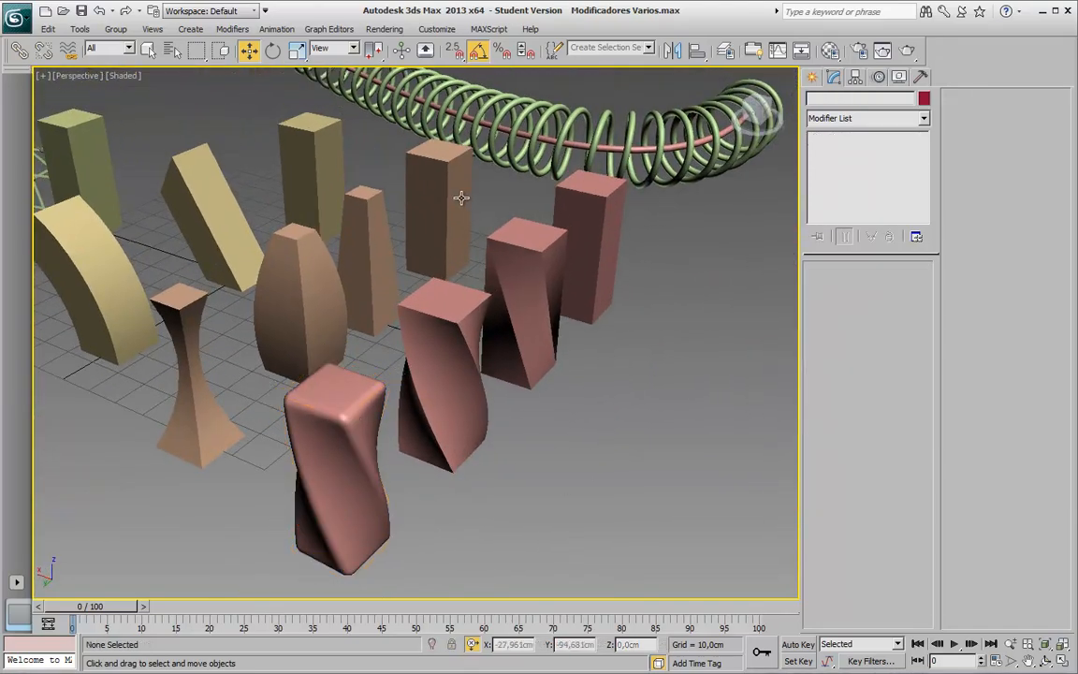
# Select the plain brown box behind the tapered ones and frame it in the view
pyautogui.click(460, 197)
pyautogui.press('z')
pyautogui.keyDown('alt'); pyautogui.moveTo(456, 243); pyautogui.dragTo(422, 255, button='middle'); pyautogui.keyUp('alt')
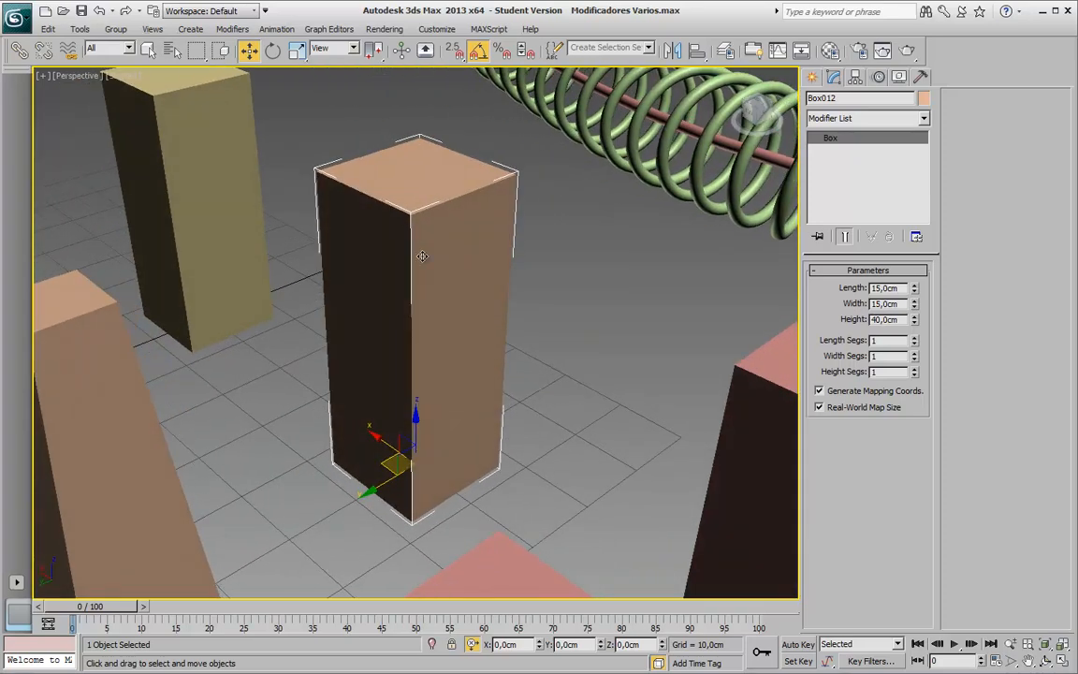
pyautogui.moveTo(373, 330); pyautogui.dragTo(450, 305, button='middle')
# Compare the single-segment tapered brown box with the plain brown box and leave the tapered one selected
pyautogui.click(154, 416)
pyautogui.moveTo(266, 457); pyautogui.dragTo(574, 363, button='middle')
pyautogui.moveTo(524, 419); pyautogui.dragTo(521, 348, button='middle')
pyautogui.keyDown('alt'); pyautogui.moveTo(588, 239); pyautogui.dragTo(446, 405, button='middle'); pyautogui.keyUp('alt')
pyautogui.click(672, 303)
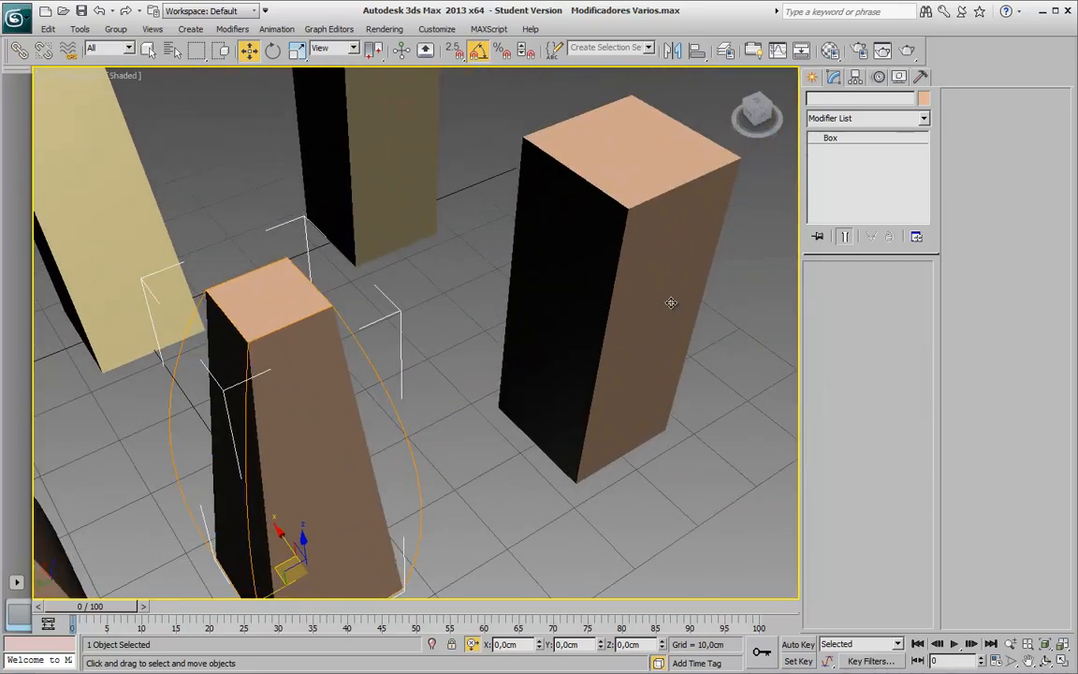
pyautogui.keyDown('alt'); pyautogui.moveTo(686, 308); pyautogui.dragTo(471, 461, button='middle'); pyautogui.keyUp('alt')
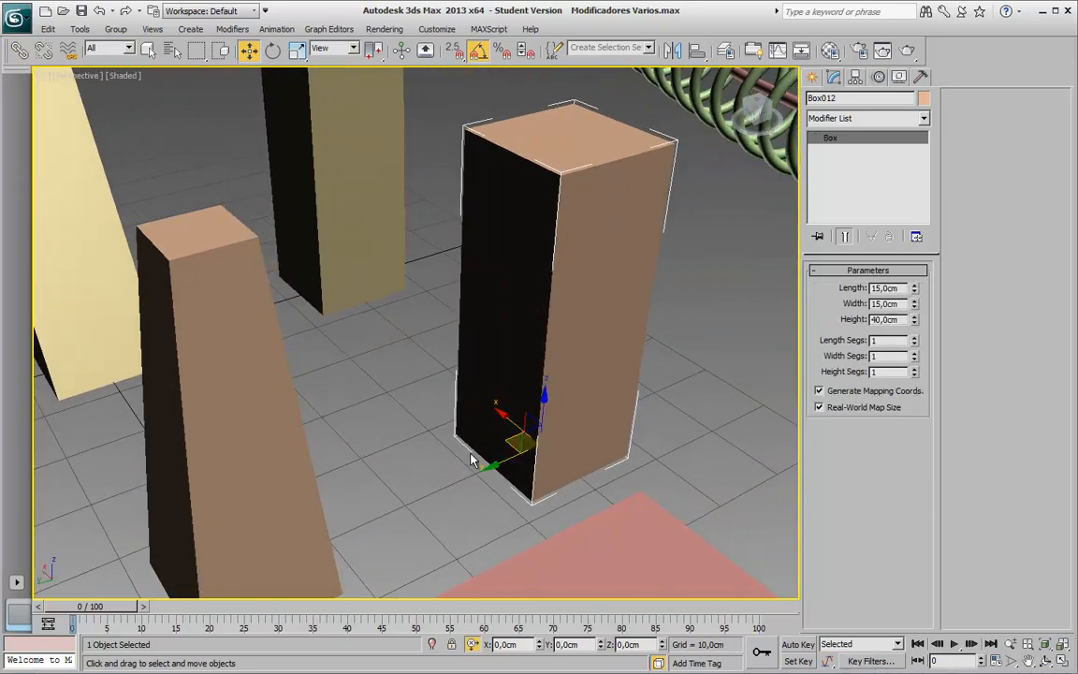
pyautogui.click(227, 430)
pyautogui.keyDown('alt'); pyautogui.moveTo(246, 449); pyautogui.dragTo(671, 365, button='middle'); pyautogui.keyUp('alt')
pyautogui.keyDown('alt'); pyautogui.moveTo(784, 313); pyautogui.dragTo(605, 305, button='middle'); pyautogui.keyUp('alt')
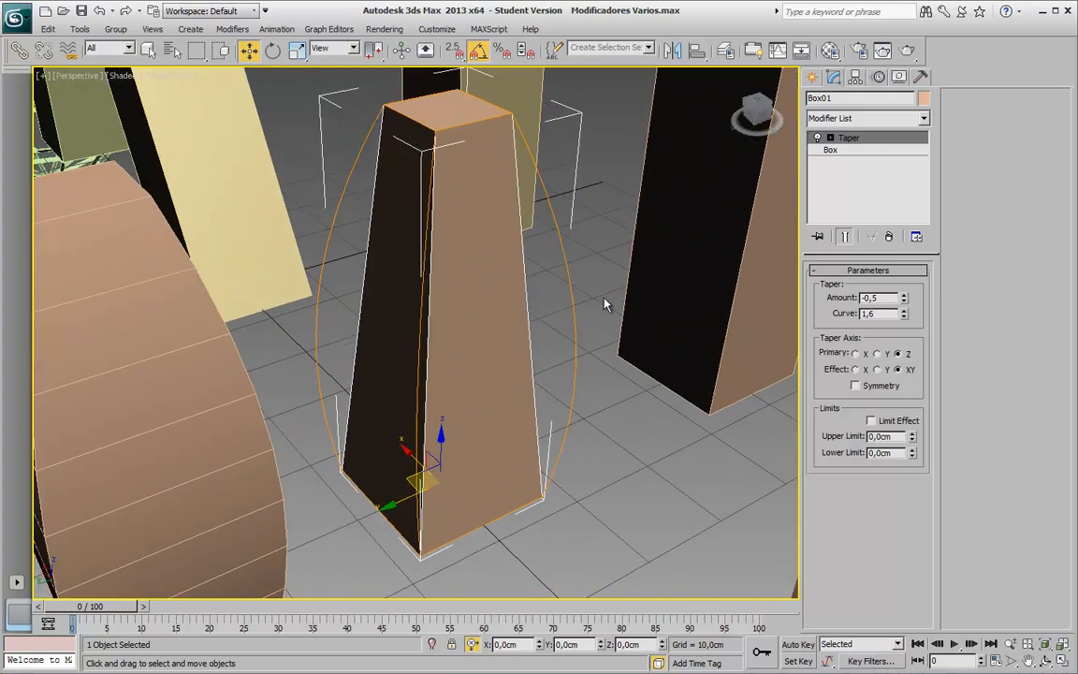
# Try varying the Amount and Curve of the single-segment box's Taper modifier
pyautogui.moveTo(905, 300); pyautogui.dragTo(920, 319)
pyautogui.moveTo(907, 320)
pyautogui.mouseDown()
pyautogui.moveTo(901, 375)
pyautogui.moveTo(895, 230)
pyautogui.moveTo(903, 319)
pyautogui.mouseUp()
# Select the bulging multi-segment tapered brown box and open its base Box parameters
pyautogui.moveTo(310, 270); pyautogui.dragTo(409, 223, button='middle')
pyautogui.click(349, 287)
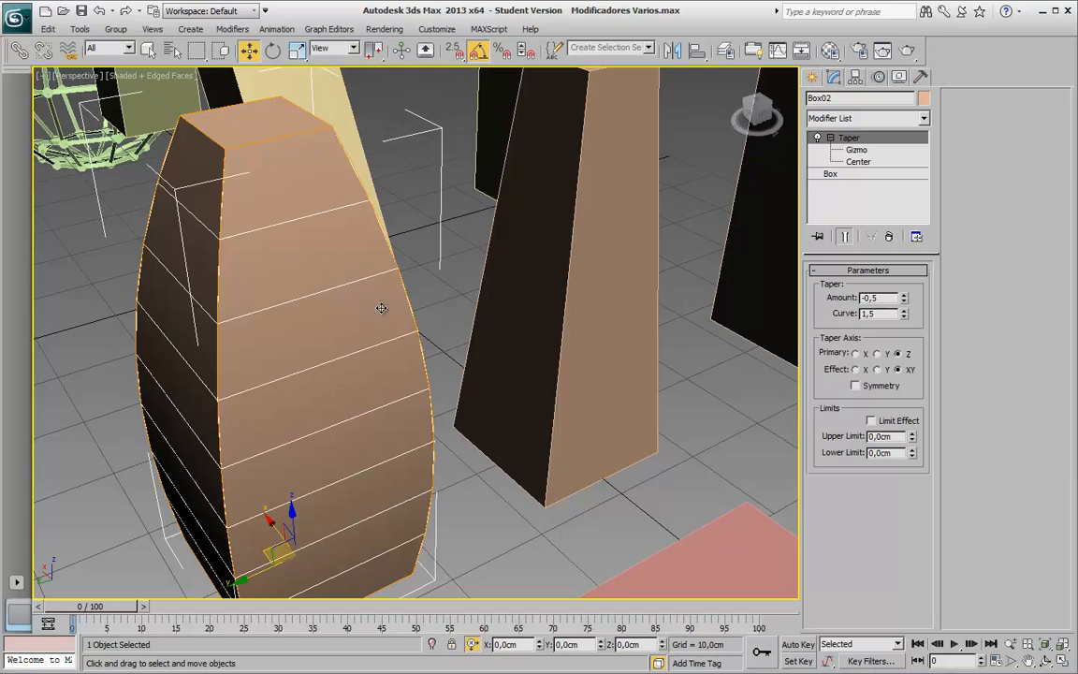
pyautogui.scroll(-10, 370, 315)
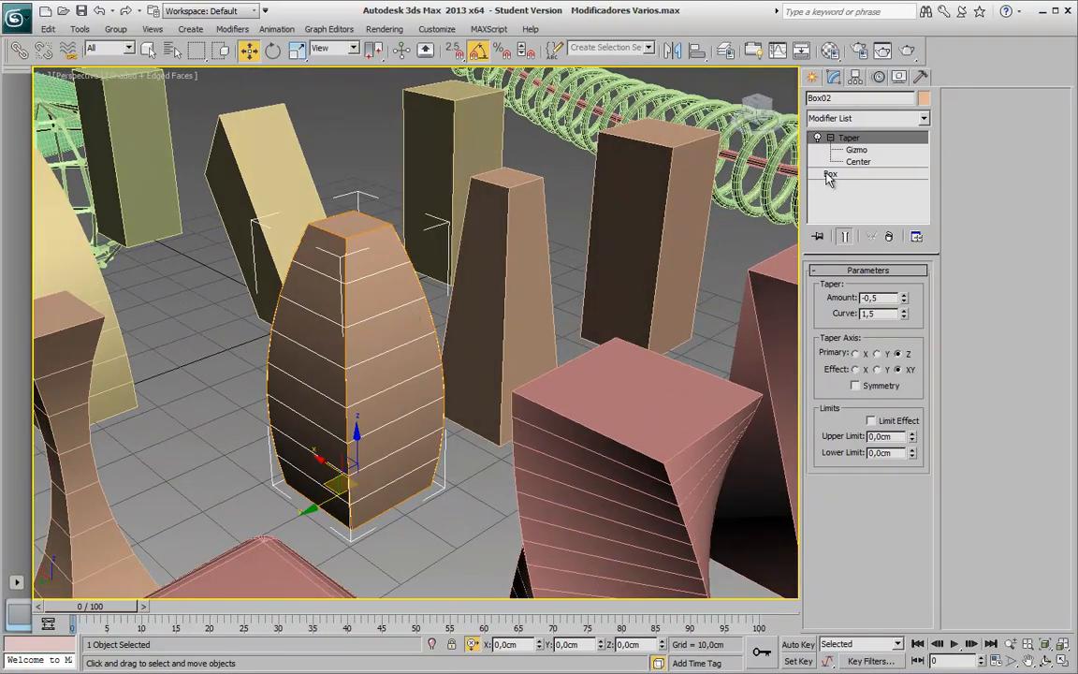
pyautogui.click(830, 175)
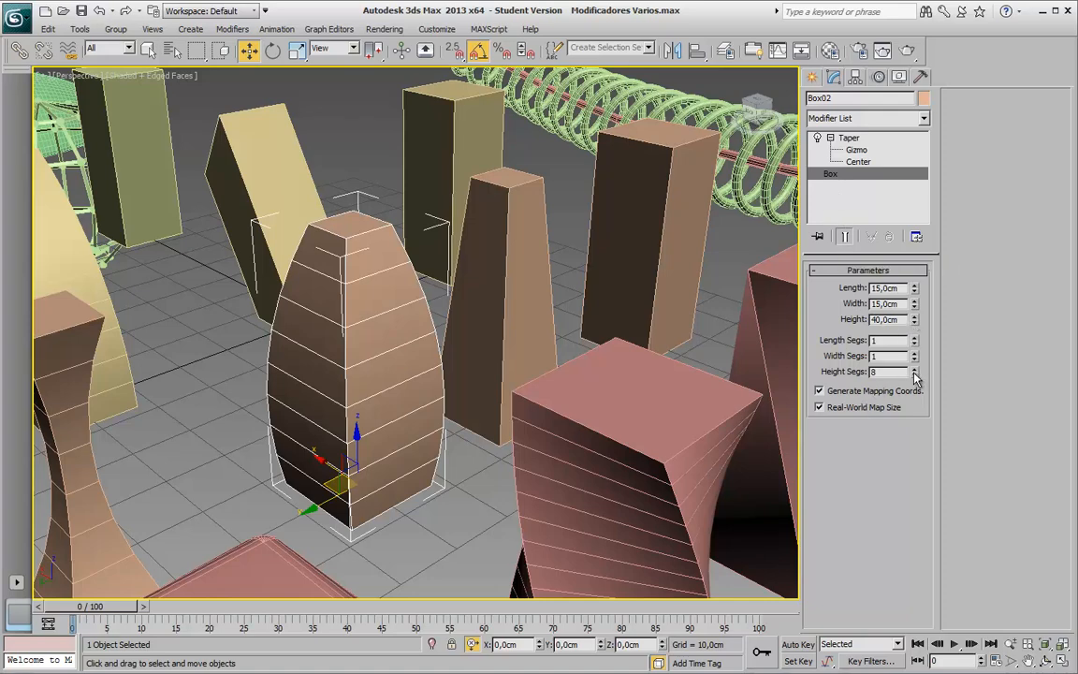
# Test the bulging tapered box with 1 and 2 height segments
pyautogui.moveTo(916, 377); pyautogui.dragTo(917, 410)
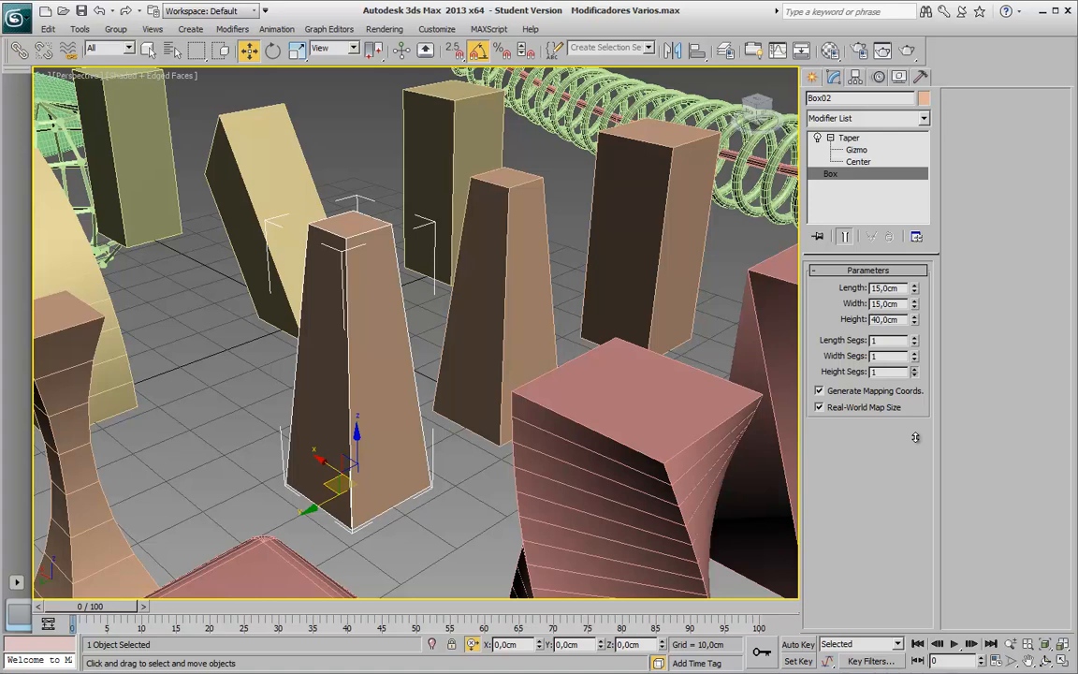
pyautogui.click(916, 369)
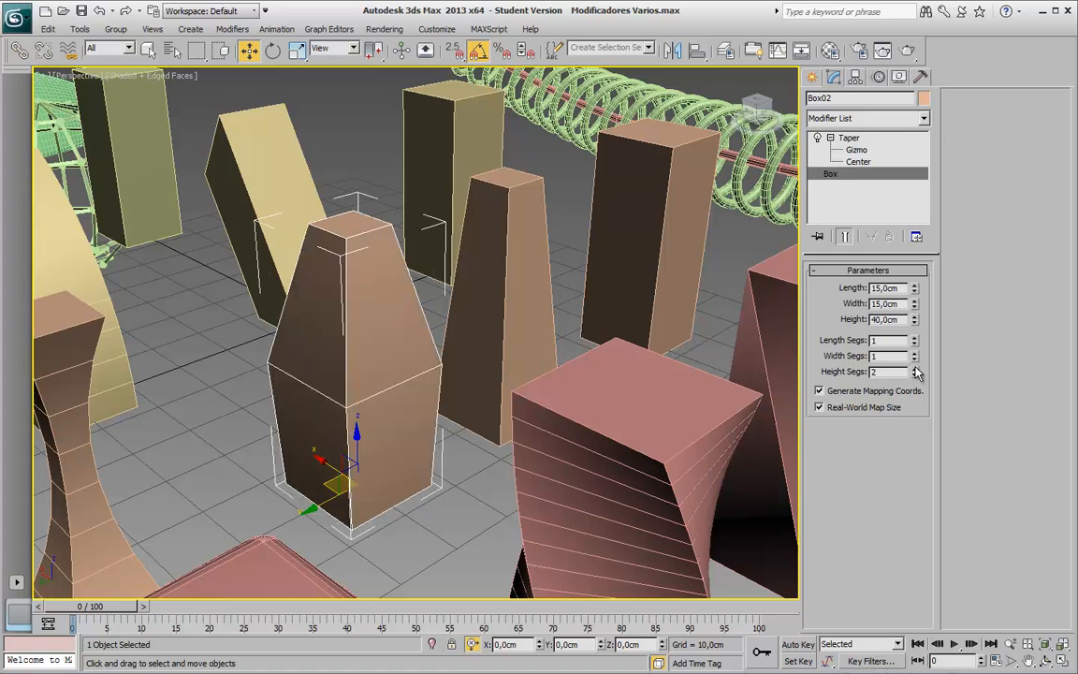
pyautogui.click(915, 376)
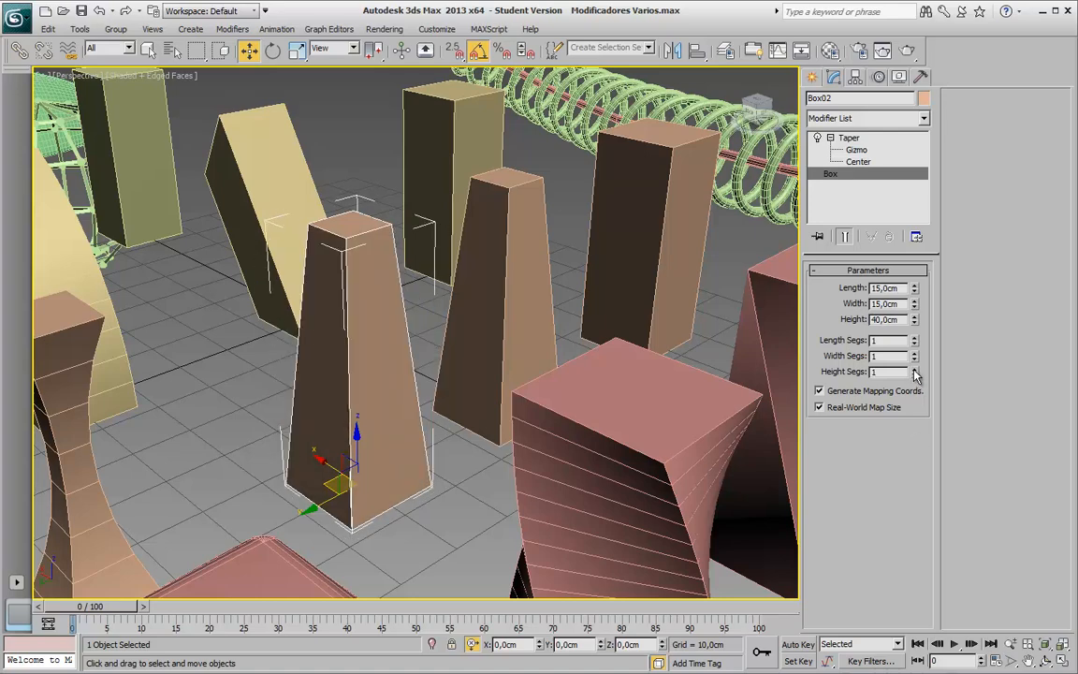
# Raise the bulging tapered box's height segments step by step to 6, and on to 20
pyautogui.click(915, 372)
pyautogui.click(916, 372)
pyautogui.click(916, 371)
pyautogui.click(916, 371)
pyautogui.click(916, 372)
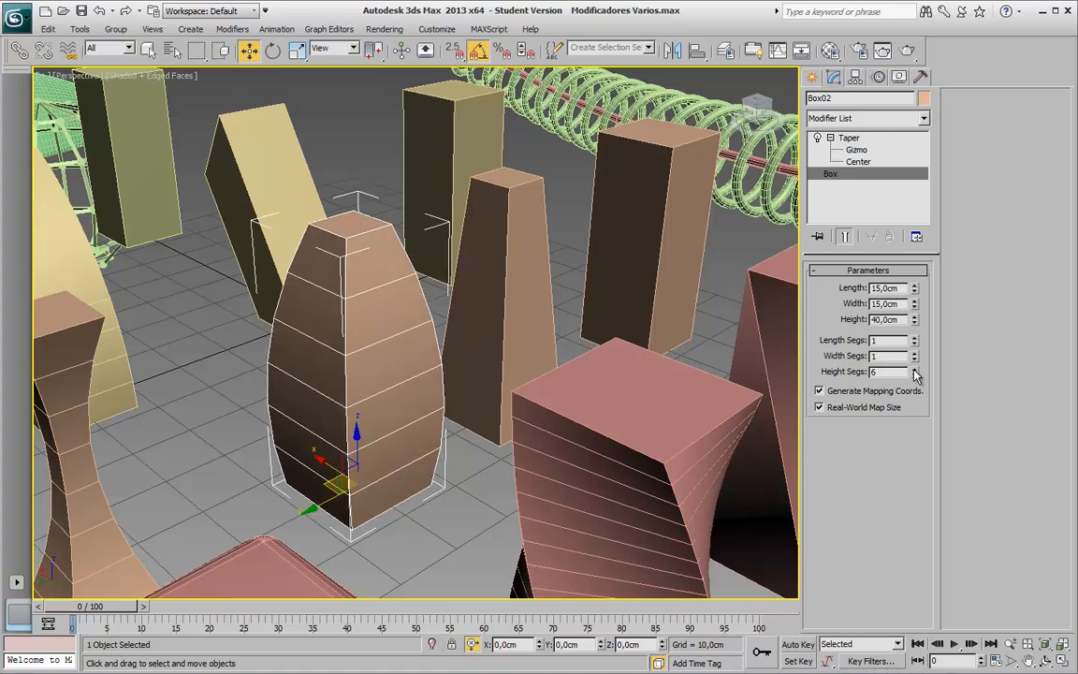
pyautogui.moveTo(916, 375); pyautogui.dragTo(917, 375)
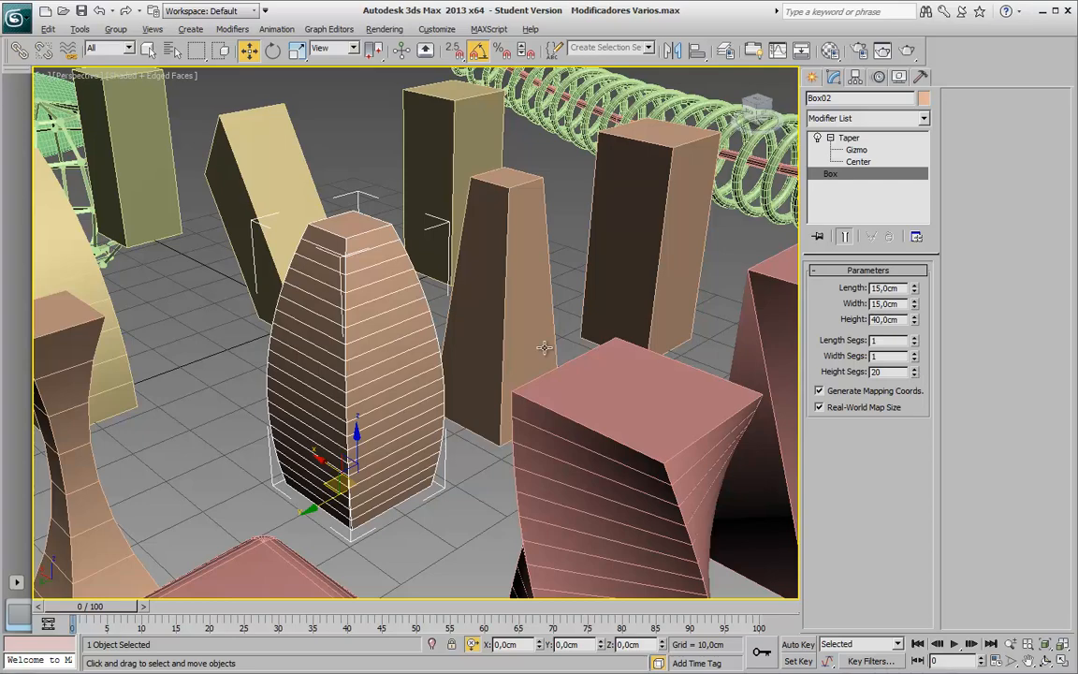
# Try a Taper Curve of 0 on the bulging box, and vary its Taper to Amount -0,84 and Curve 1,8
pyautogui.keyDown('alt'); pyautogui.moveTo(491, 314); pyautogui.dragTo(442, 342, button='middle'); pyautogui.keyUp('alt')
pyautogui.scroll(3, 441, 302)
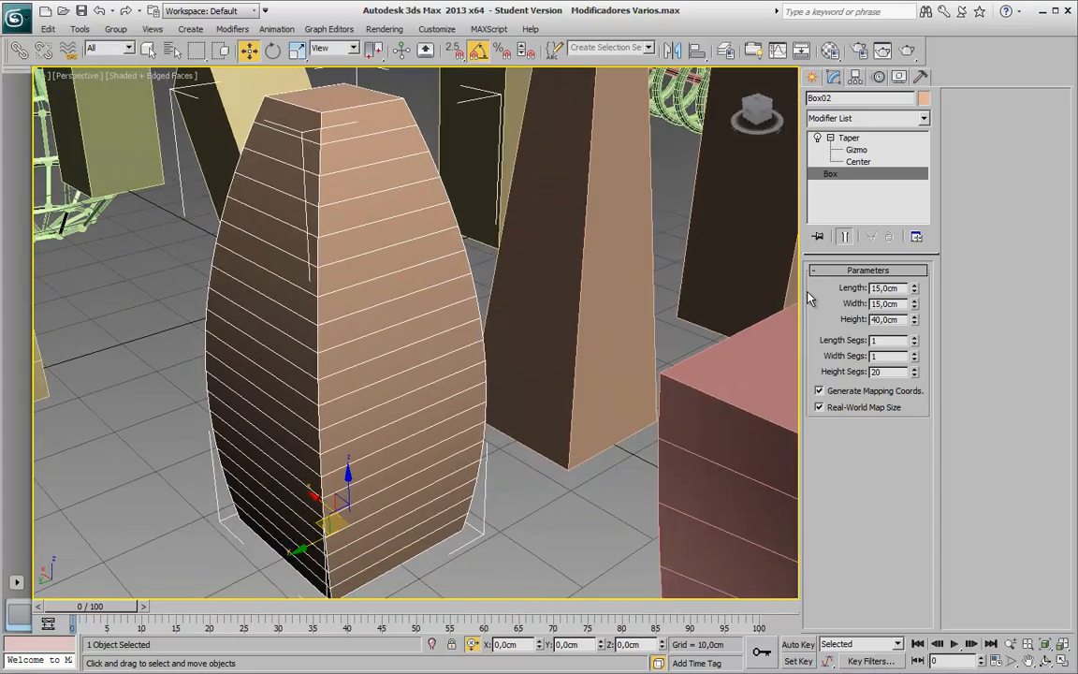
pyautogui.click(852, 139)
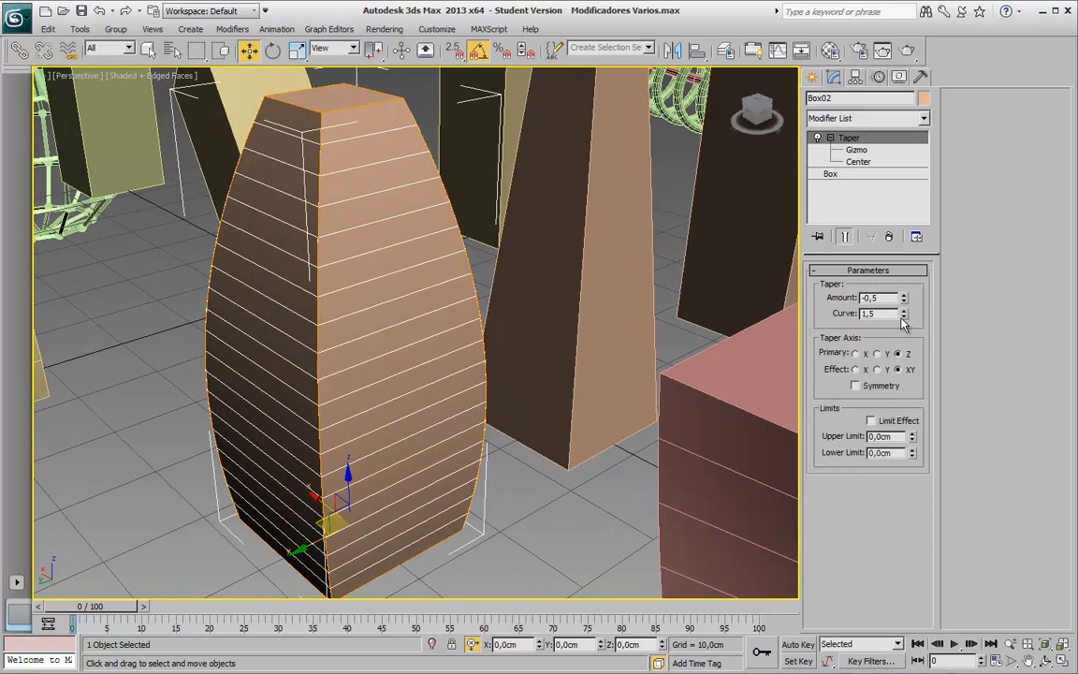
pyautogui.moveTo(906, 315); pyautogui.dragTo(887, 339)
pyautogui.write('0')
pyautogui.press('Return')
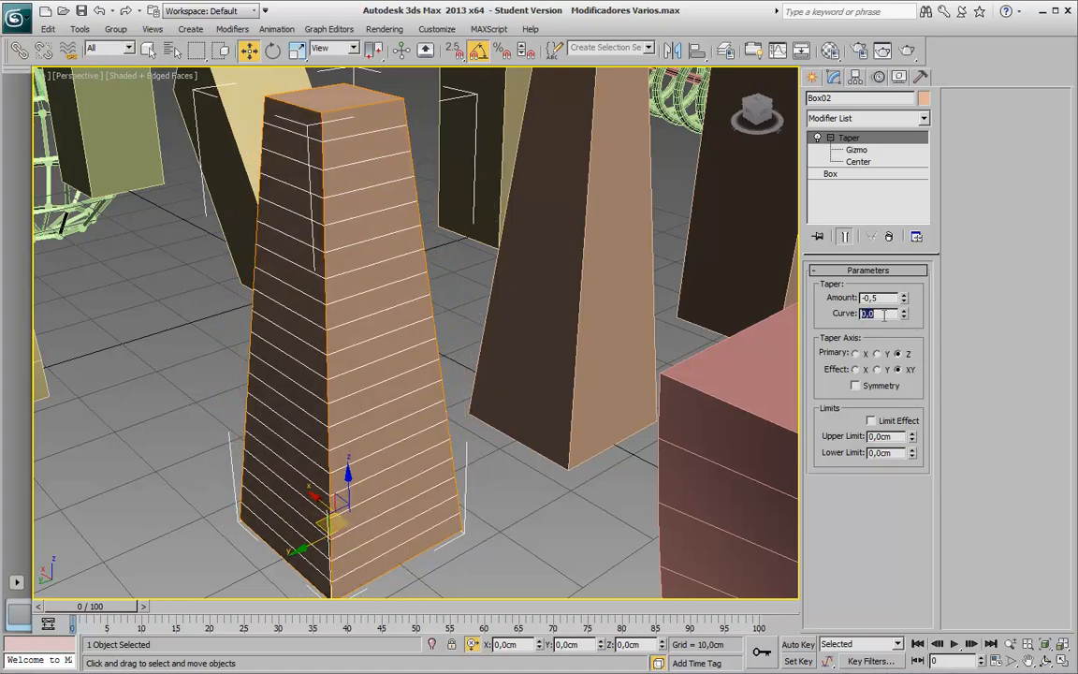
pyautogui.moveTo(906, 300); pyautogui.dragTo(888, 178)
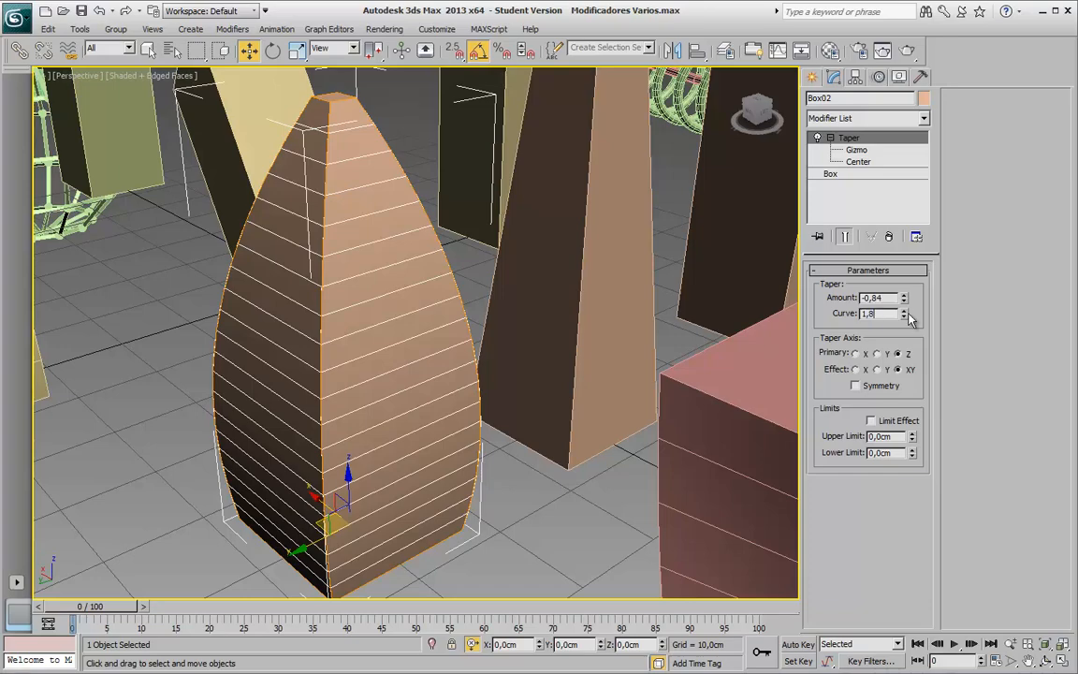
# Select the narrow-waisted brown box and try varying its Taper Curve
pyautogui.scroll(-5, 550, 330)
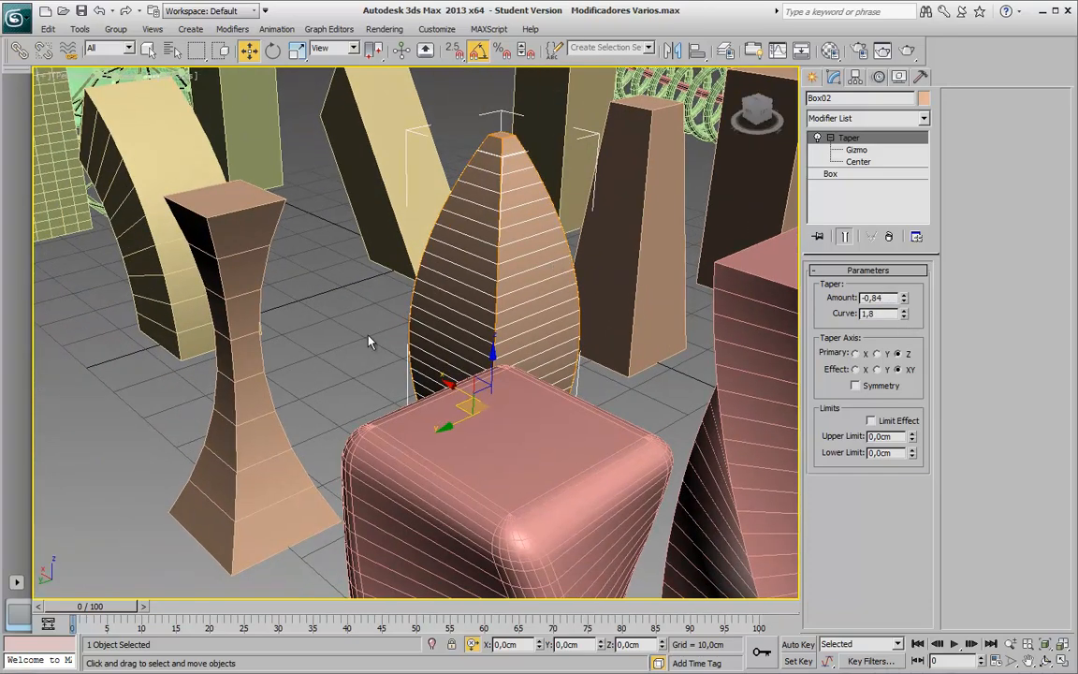
pyautogui.moveTo(368, 336); pyautogui.dragTo(482, 349, button='middle')
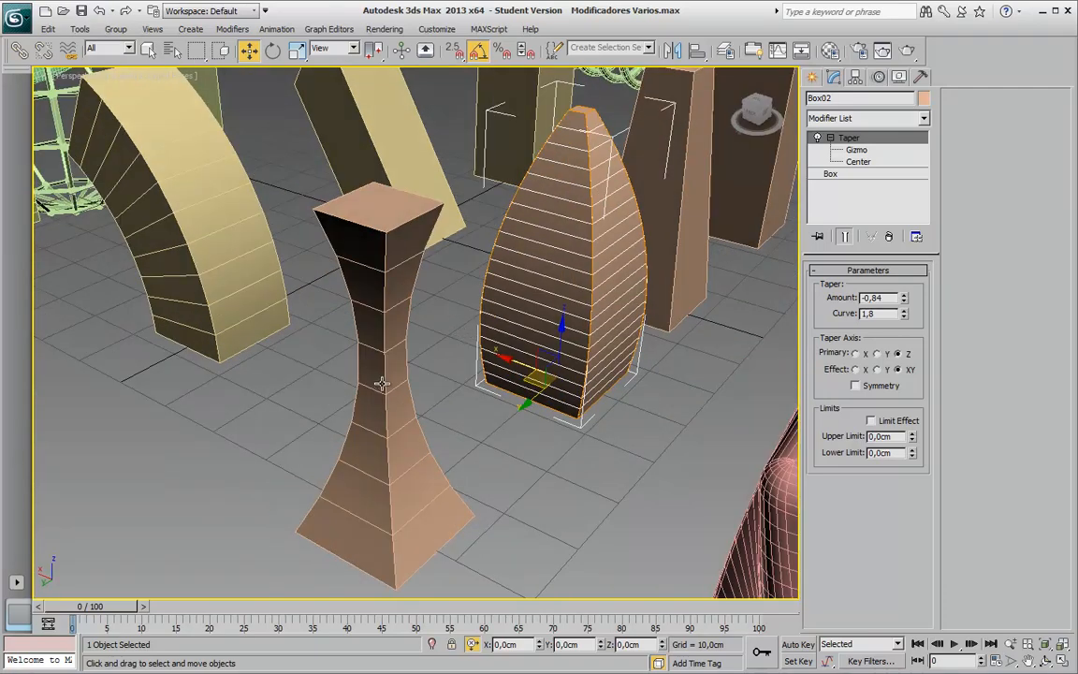
pyautogui.click(382, 384)
pyautogui.moveTo(410, 457); pyautogui.dragTo(409, 443, button='middle')
pyautogui.moveTo(904, 316); pyautogui.dragTo(884, 298)
pyautogui.rightClick(883, 298)
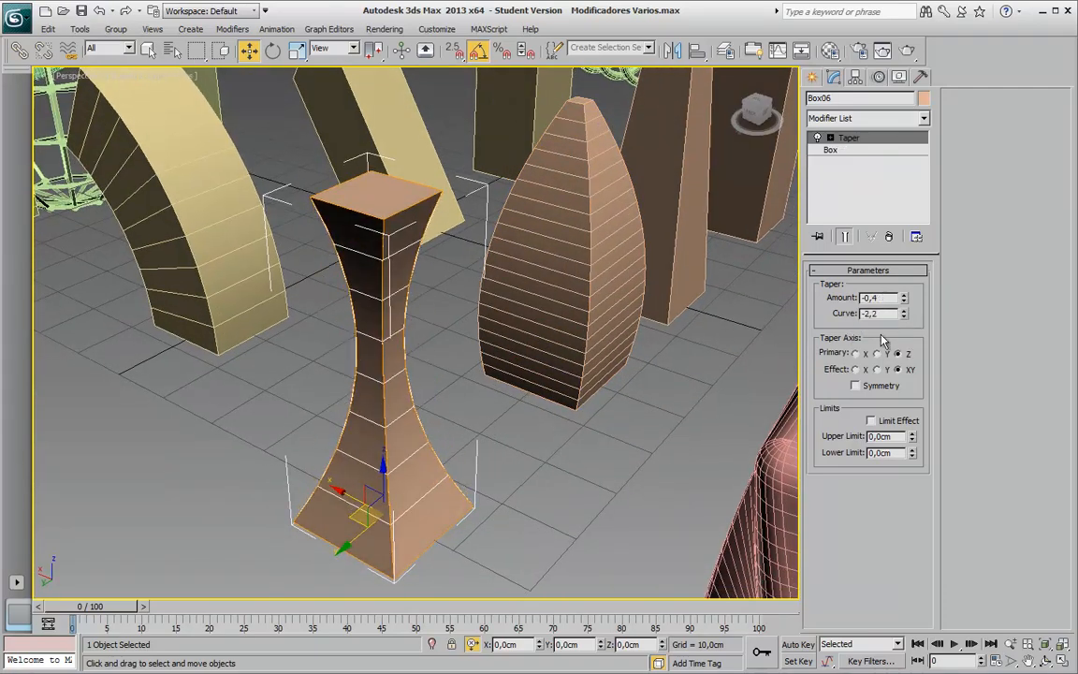
# Raise the narrow-waisted box's base height segments to 32 and deselect it
pyautogui.click(847, 151)
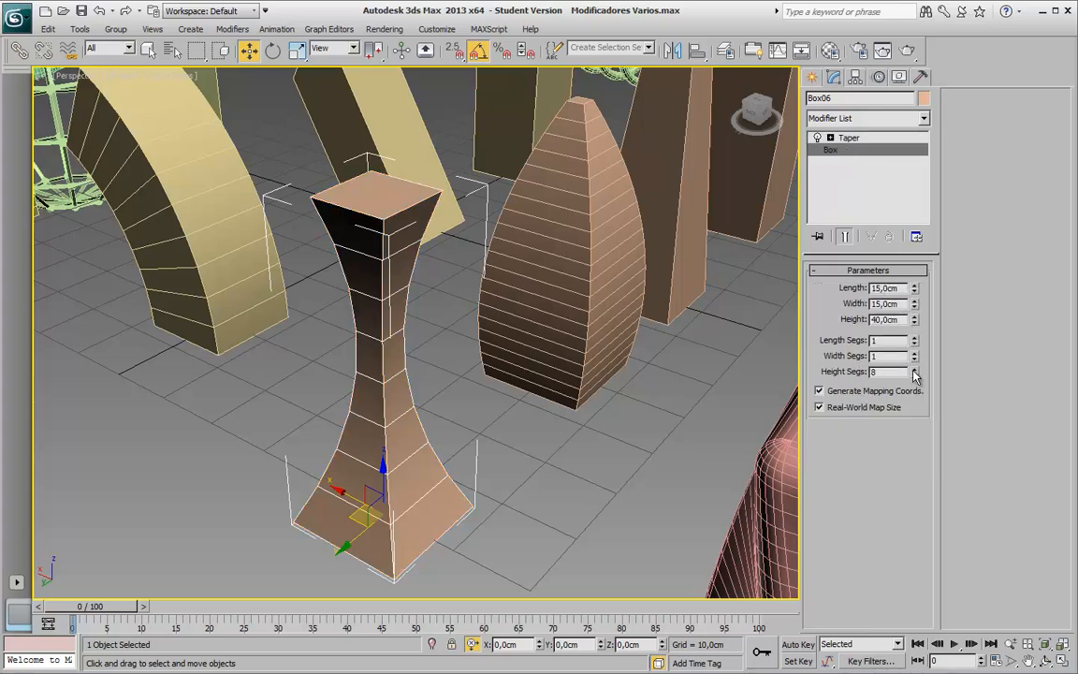
pyautogui.moveTo(915, 375)
pyautogui.mouseDown()
pyautogui.moveTo(916, 352)
pyautogui.moveTo(917, 372)
pyautogui.mouseUp()
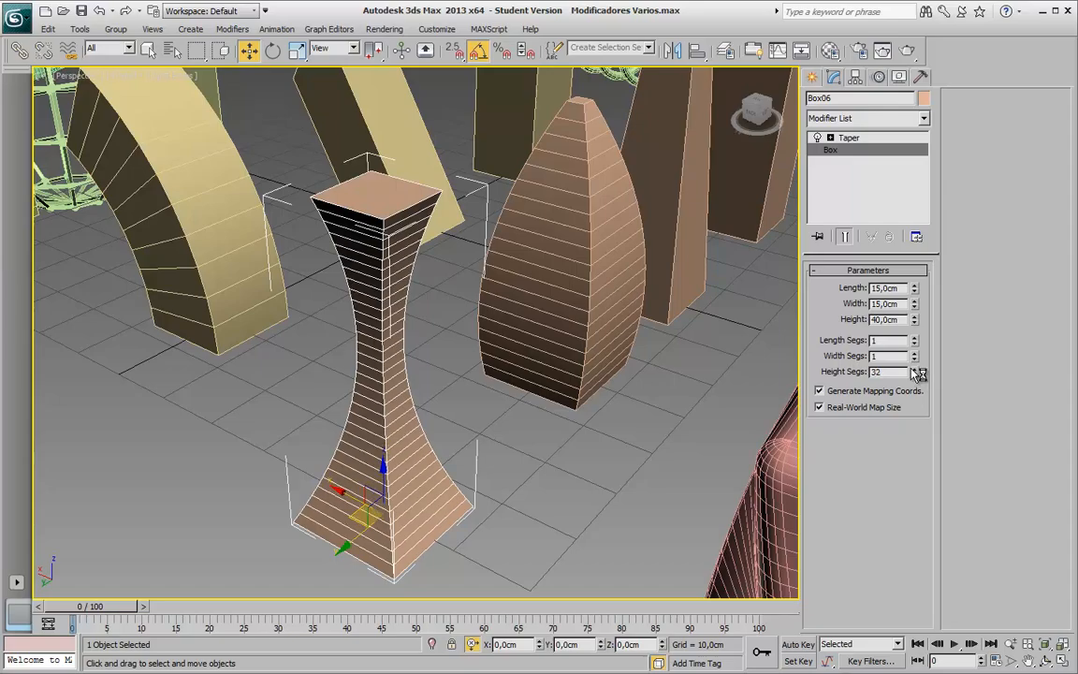
pyautogui.scroll(4, 476, 284)
pyautogui.click(423, 352)
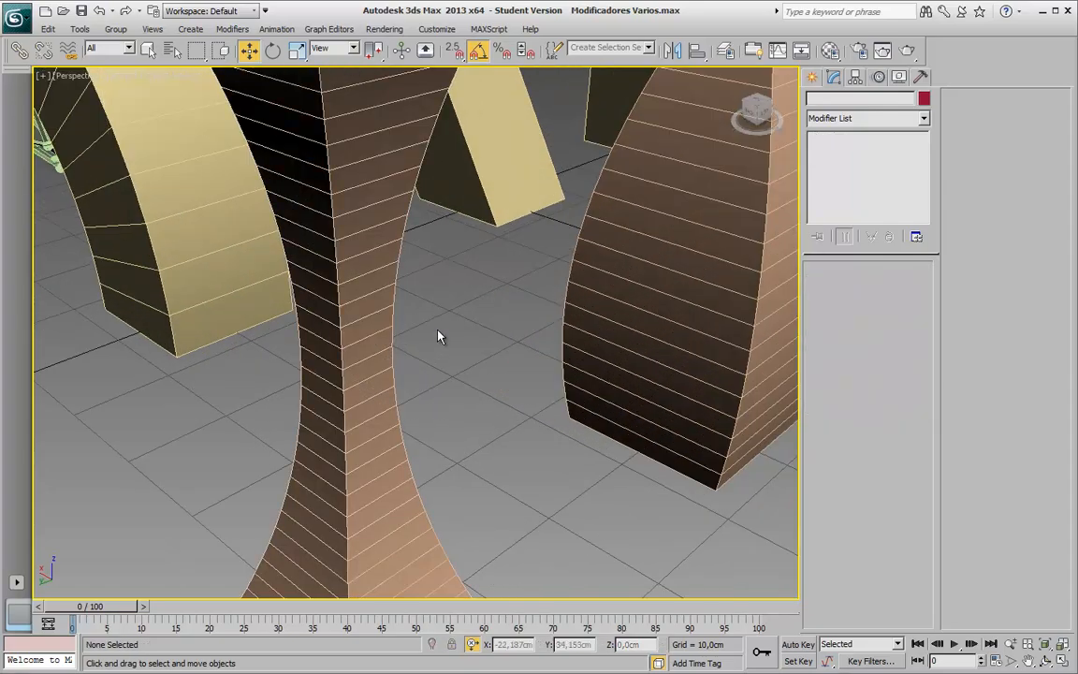
# Compare the tapered brown boxes from several angles, including the Taper settings of the single-segment one
pyautogui.scroll(-5, 442, 328)
pyautogui.keyDown('alt'); pyautogui.moveTo(450, 323); pyautogui.dragTo(386, 348, button='middle'); pyautogui.keyUp('alt')
pyautogui.scroll(4, 487, 302)
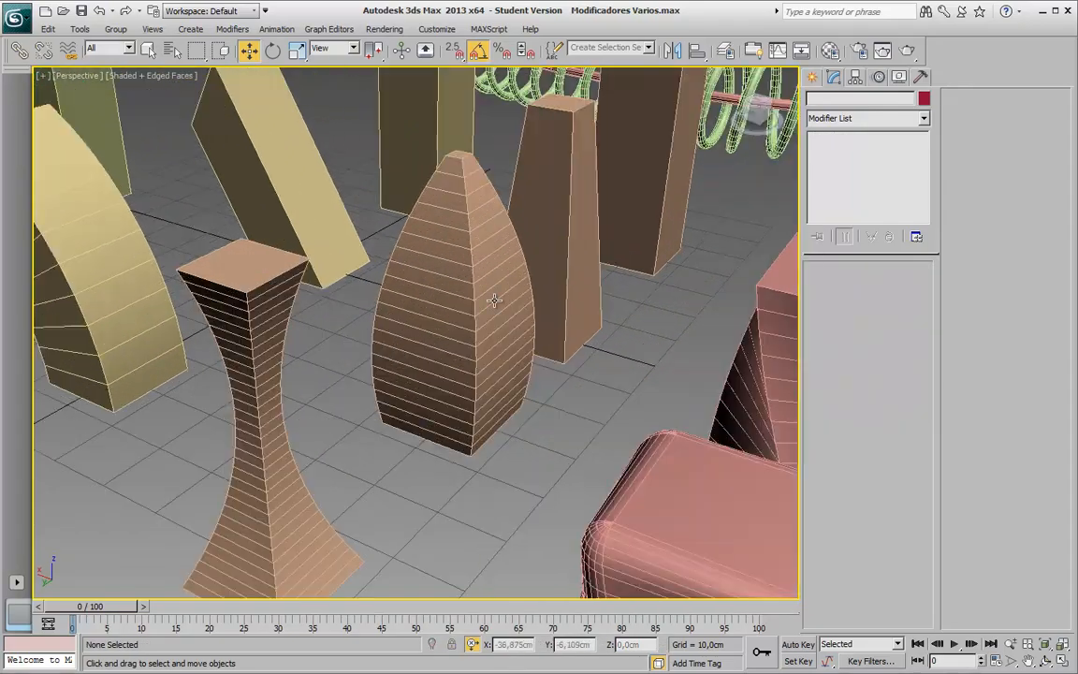
pyautogui.moveTo(493, 299)
pyautogui.keyDown('alt'); pyautogui.mouseDown(button='middle')
pyautogui.moveTo(482, 303)
pyautogui.moveTo(498, 299)
pyautogui.mouseUp(button='middle'); pyautogui.keyUp('alt')
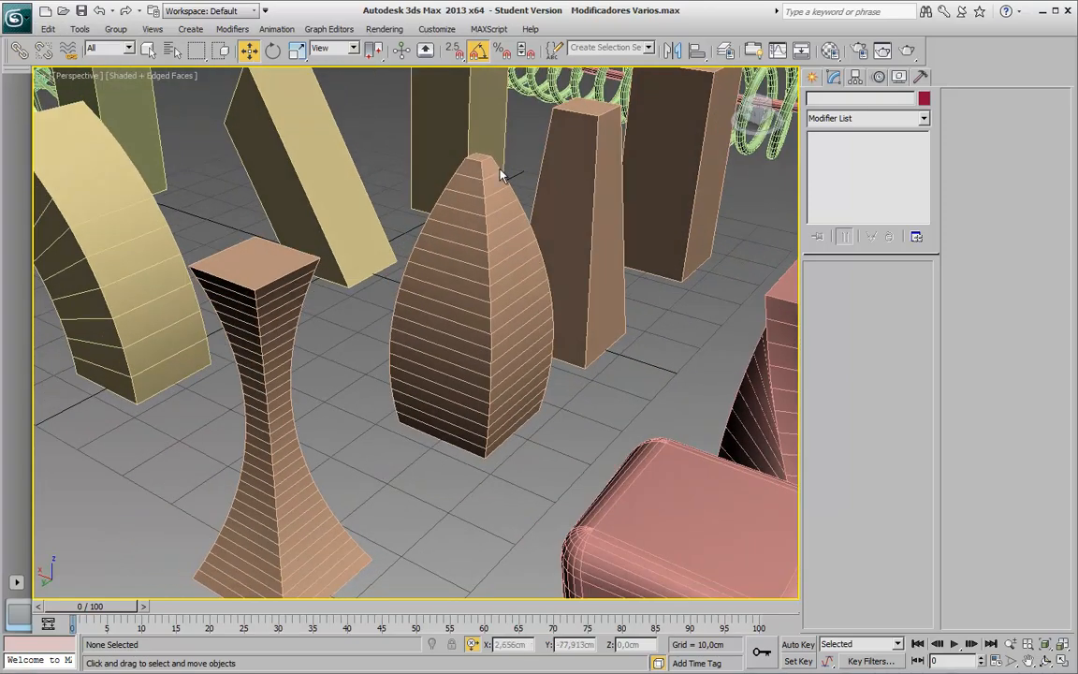
pyautogui.keyDown('alt'); pyautogui.moveTo(412, 150); pyautogui.dragTo(434, 203, button='middle'); pyautogui.keyUp('alt')
pyautogui.click(559, 259)
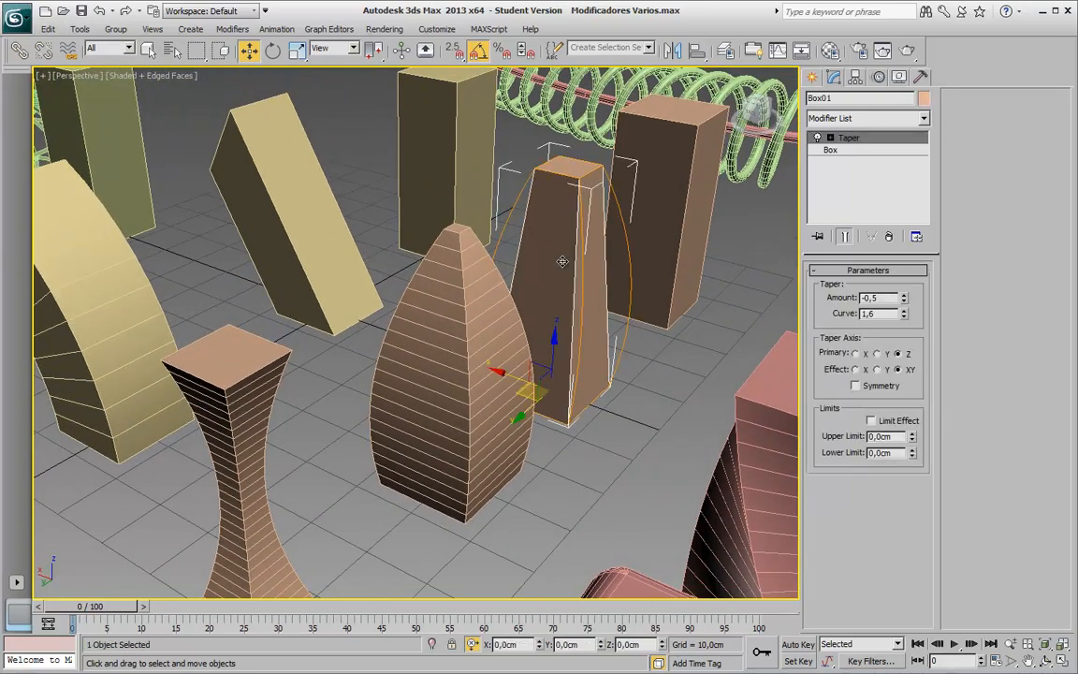
pyautogui.keyDown('alt'); pyautogui.moveTo(559, 260); pyautogui.dragTo(548, 283, button='middle'); pyautogui.keyUp('alt')
# Reset the bulging box's Taper Amount to 0 and try varying its Curve
pyautogui.click(478, 356)
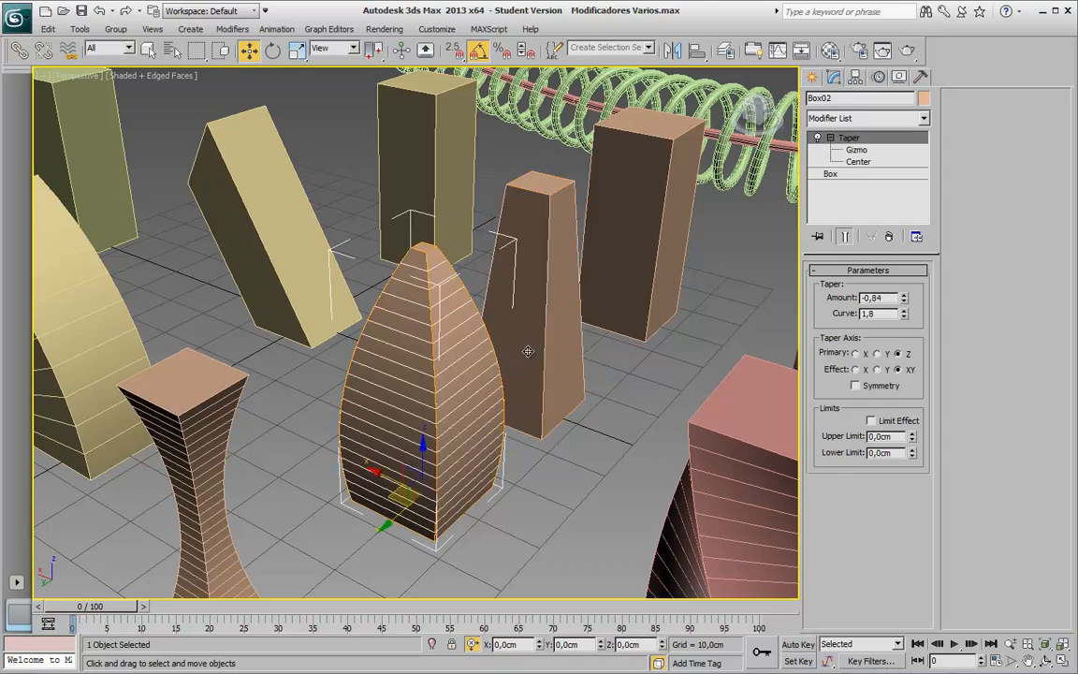
pyautogui.rightClick(906, 298)
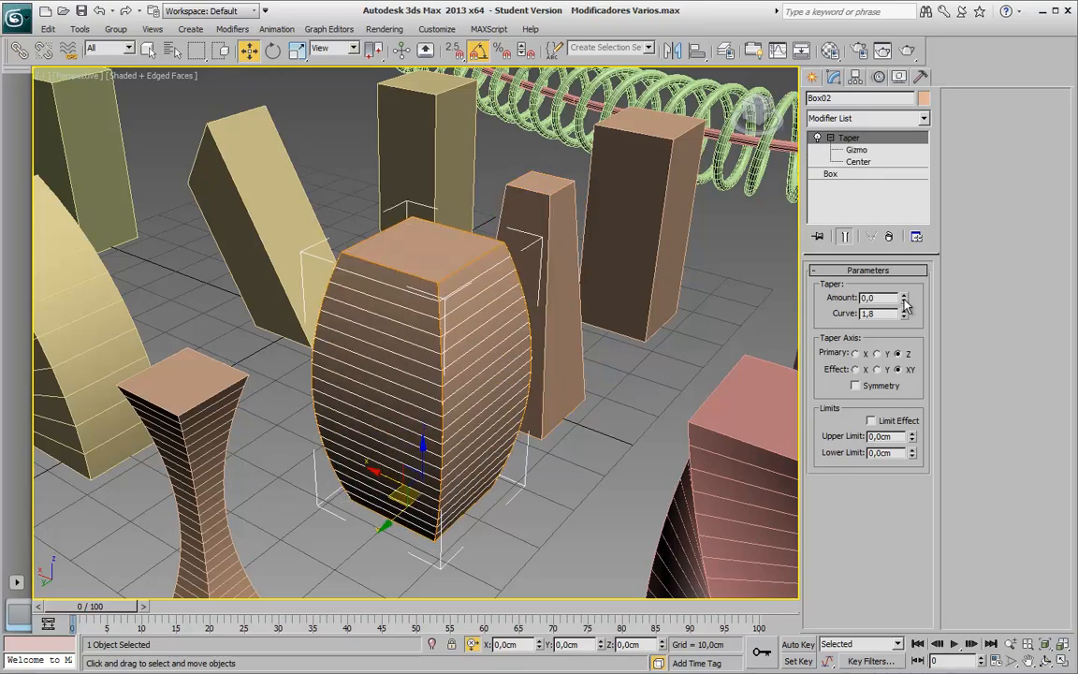
pyautogui.keyDown('alt'); pyautogui.moveTo(653, 352); pyautogui.dragTo(609, 351, button='middle'); pyautogui.keyUp('alt')
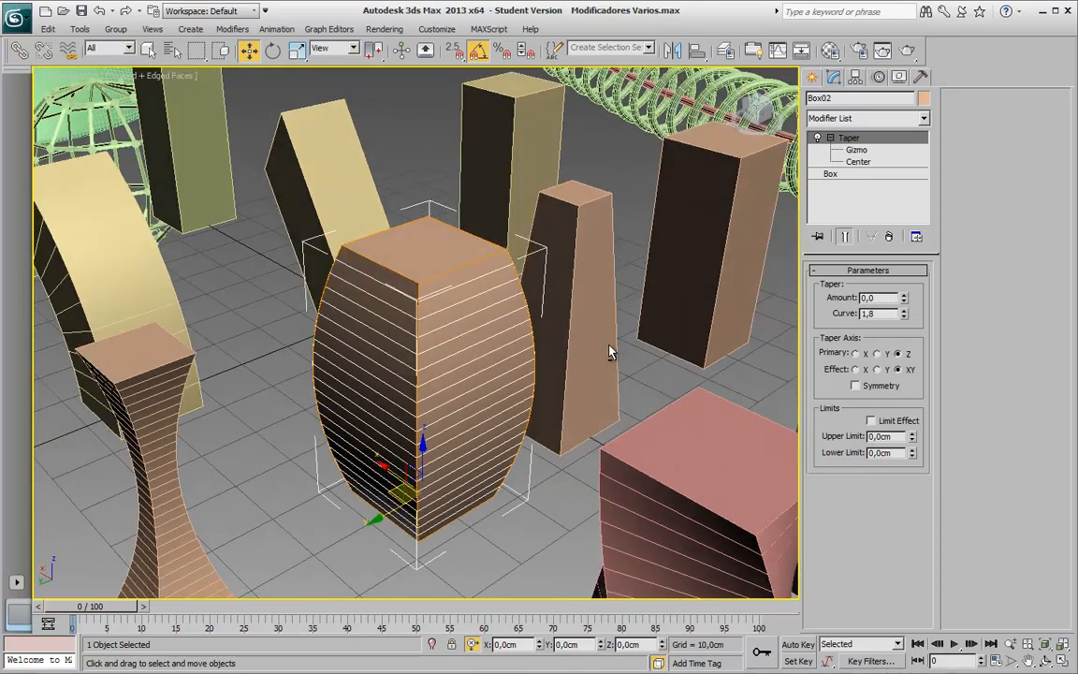
pyautogui.click(904, 311)
pyautogui.moveTo(905, 318); pyautogui.dragTo(1028, 365)
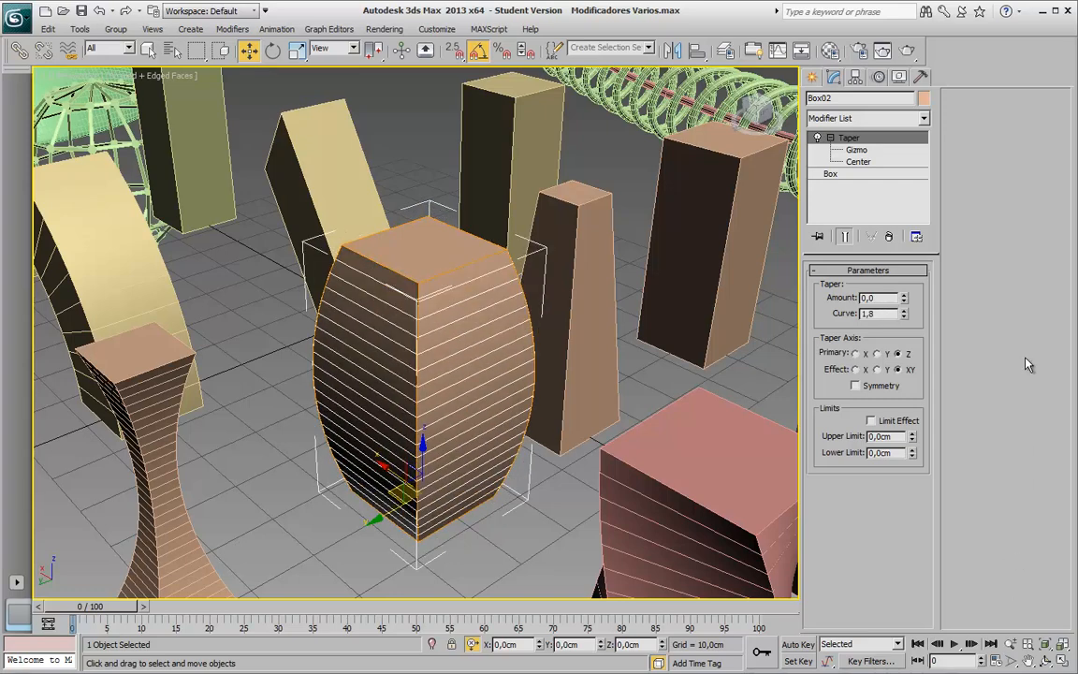
# Try moving the Gizmo of the bulging box's Taper modifier vertically and along the X axis
pyautogui.click(831, 138)
pyautogui.click(832, 139)
pyautogui.click(857, 150)
pyautogui.click(859, 162)
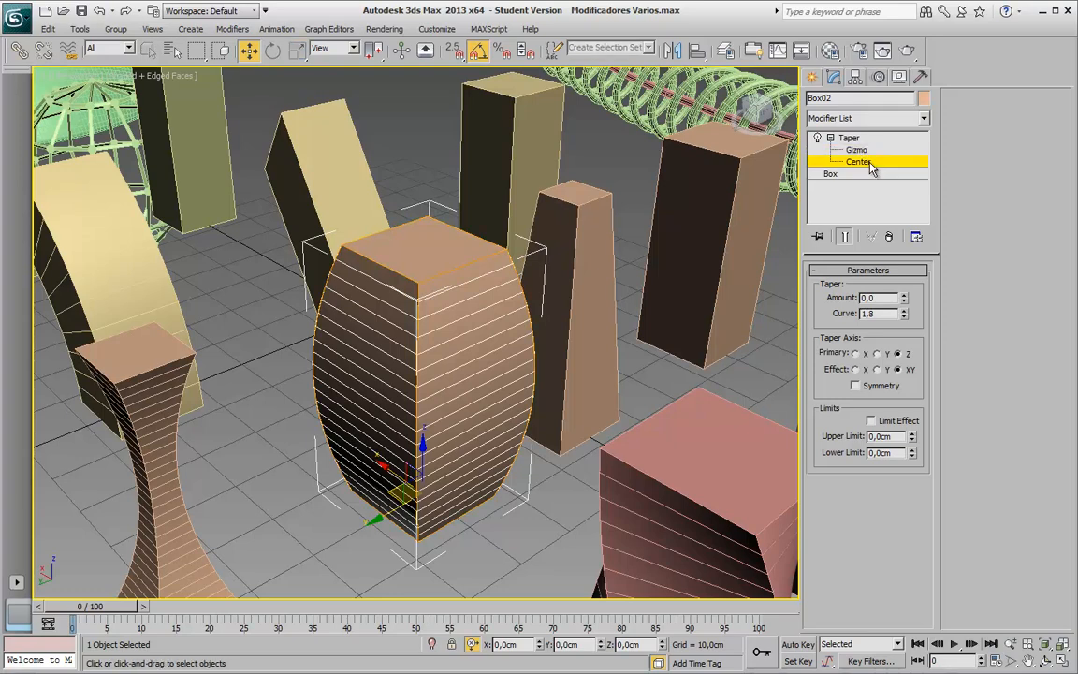
pyautogui.click(866, 150)
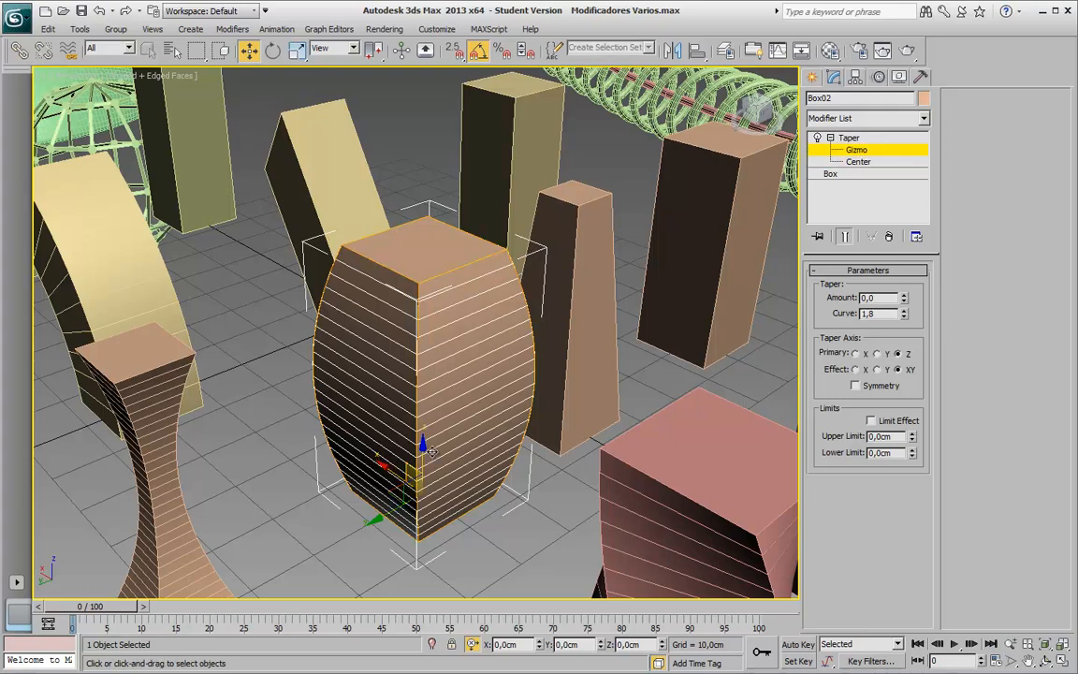
pyautogui.moveTo(424, 453); pyautogui.dragTo(416, 336)
pyautogui.rightClick(415, 335)
pyautogui.keyDown('alt'); pyautogui.moveTo(387, 432); pyautogui.dragTo(457, 425, button='middle'); pyautogui.keyUp('alt')
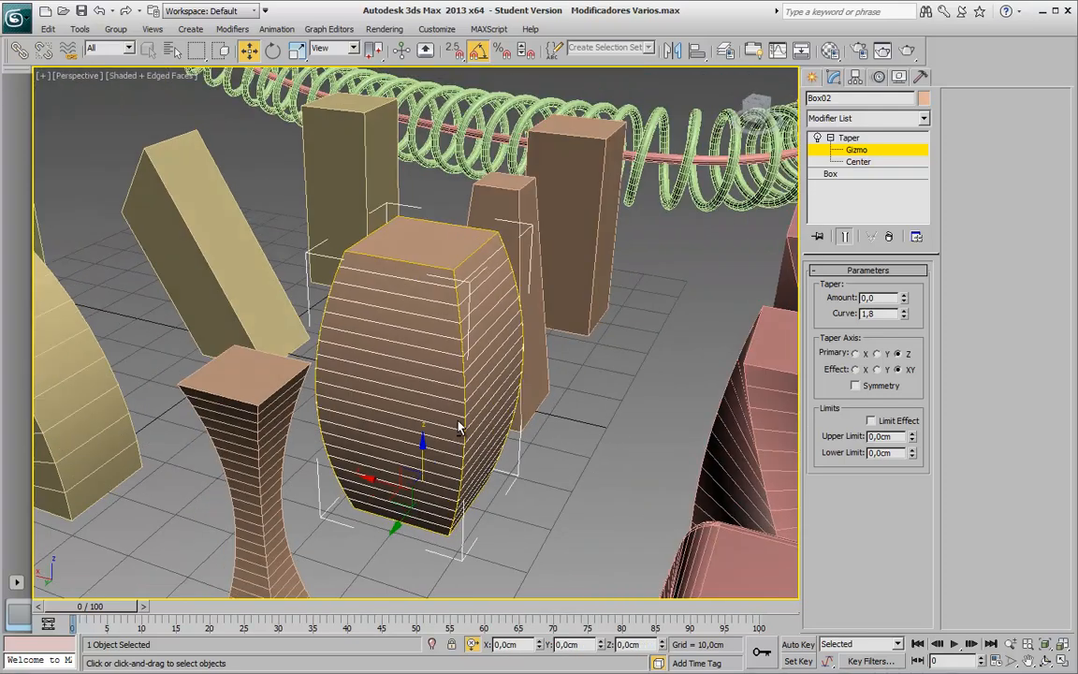
pyautogui.moveTo(379, 481); pyautogui.dragTo(472, 485)
# Try rotating the Taper gizmo about different axes, undoing the rotations
pyautogui.press('e')
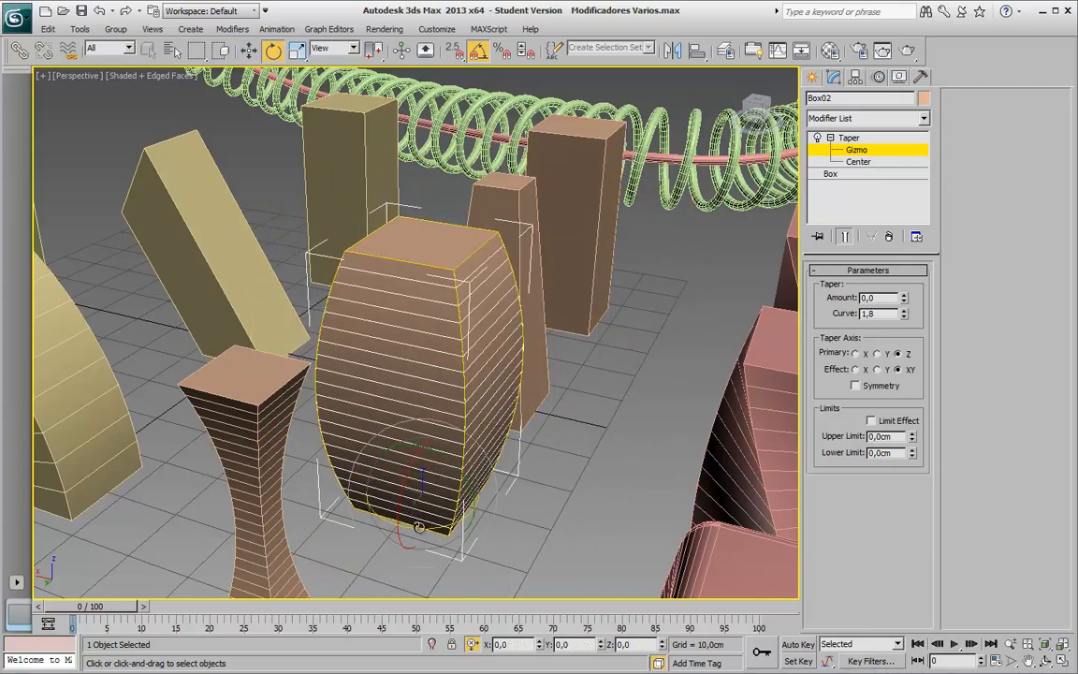
pyautogui.moveTo(460, 527); pyautogui.dragTo(565, 481)
pyautogui.hotkey('ctrl', 'z')
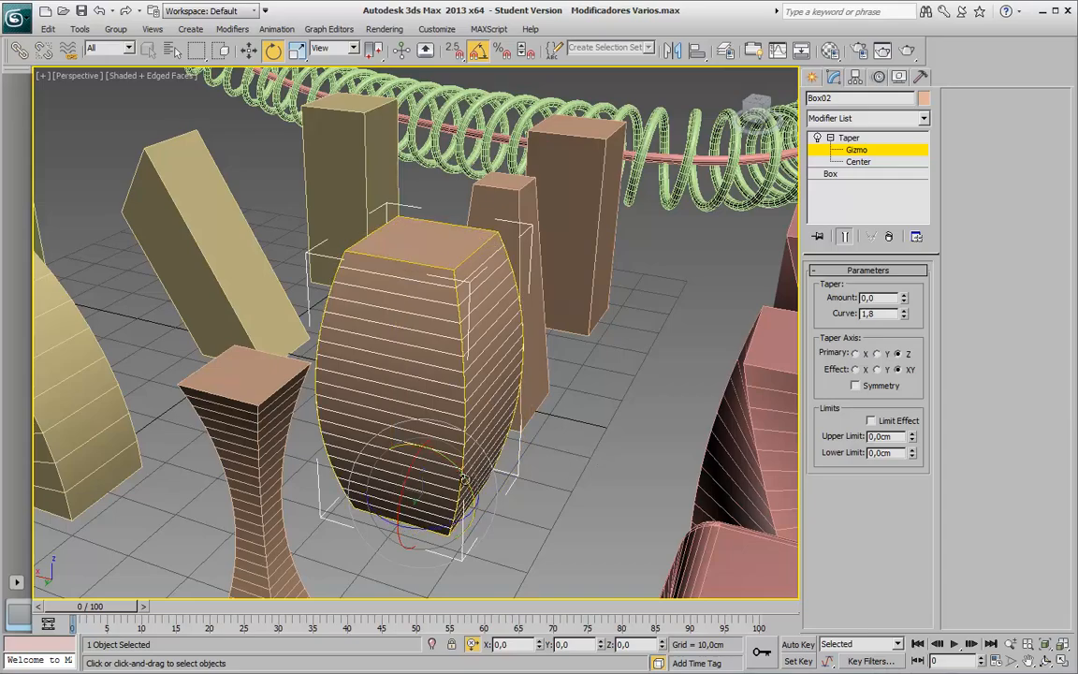
pyautogui.moveTo(459, 468); pyautogui.dragTo(451, 418)
pyautogui.hotkey('ctrl', 'z')
pyautogui.hotkey('ctrl', 'z')
pyautogui.hotkey('ctrl', 'z')
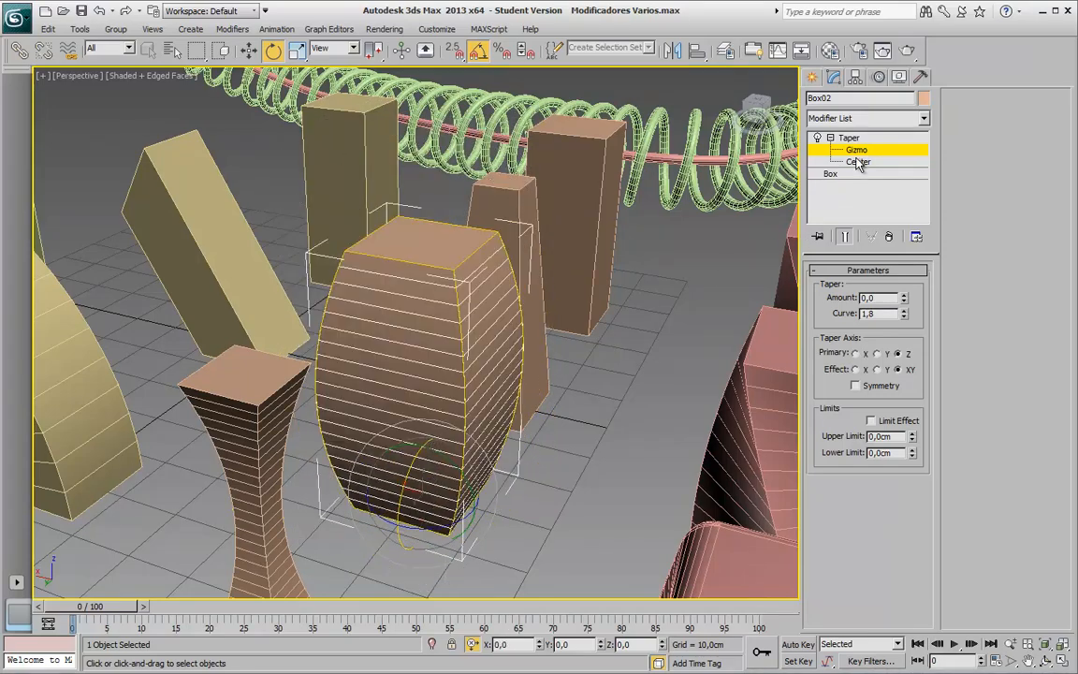
# Try moving the Taper's Center along the X axis, and return to the modifier's main level
pyautogui.click(859, 162)
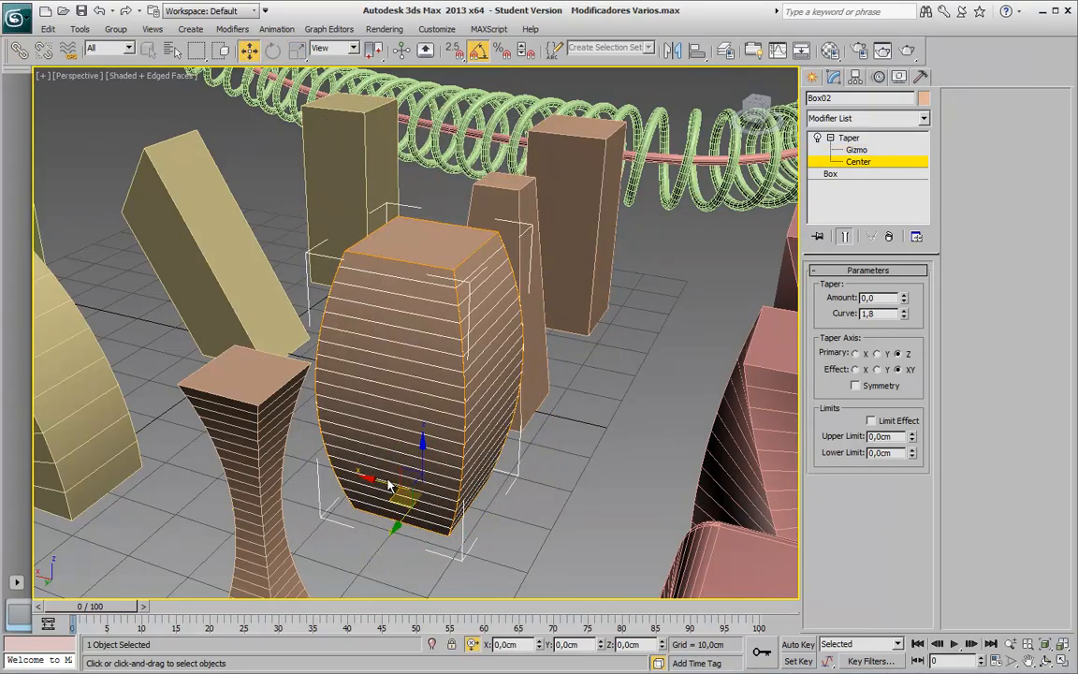
pyautogui.moveTo(383, 483); pyautogui.dragTo(457, 466)
pyautogui.rightClick(458, 466)
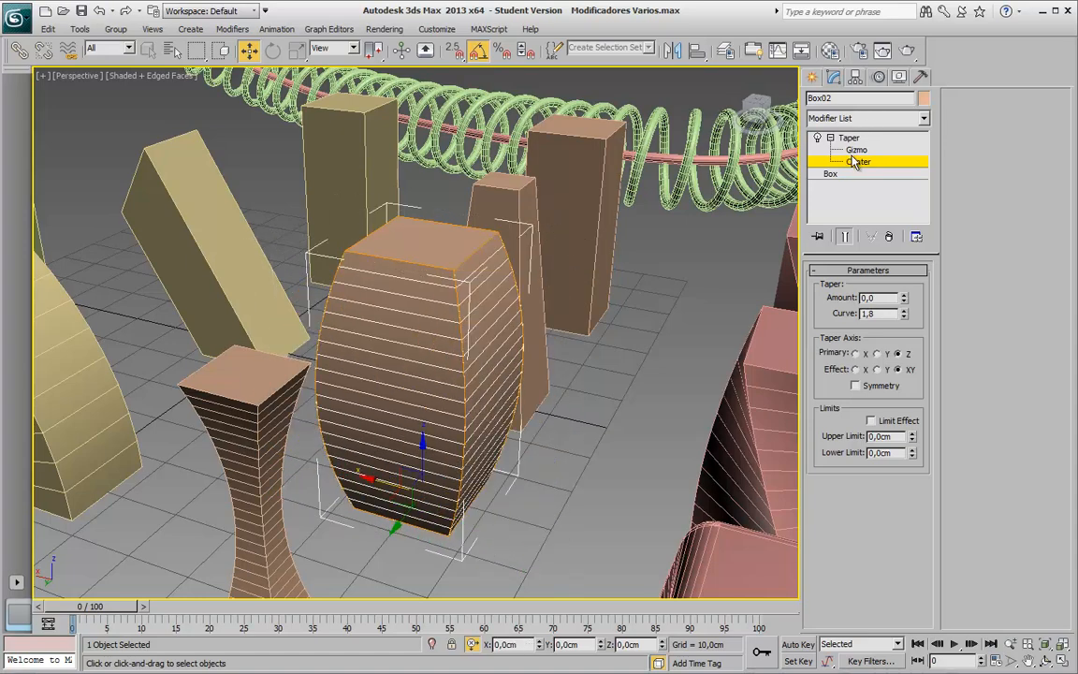
pyautogui.click(850, 138)
pyautogui.click(830, 138)
# Select the unmodified yellow box and frame it in the view
pyautogui.keyDown('alt'); pyautogui.moveTo(646, 290); pyautogui.dragTo(619, 303, button='middle'); pyautogui.keyUp('alt')
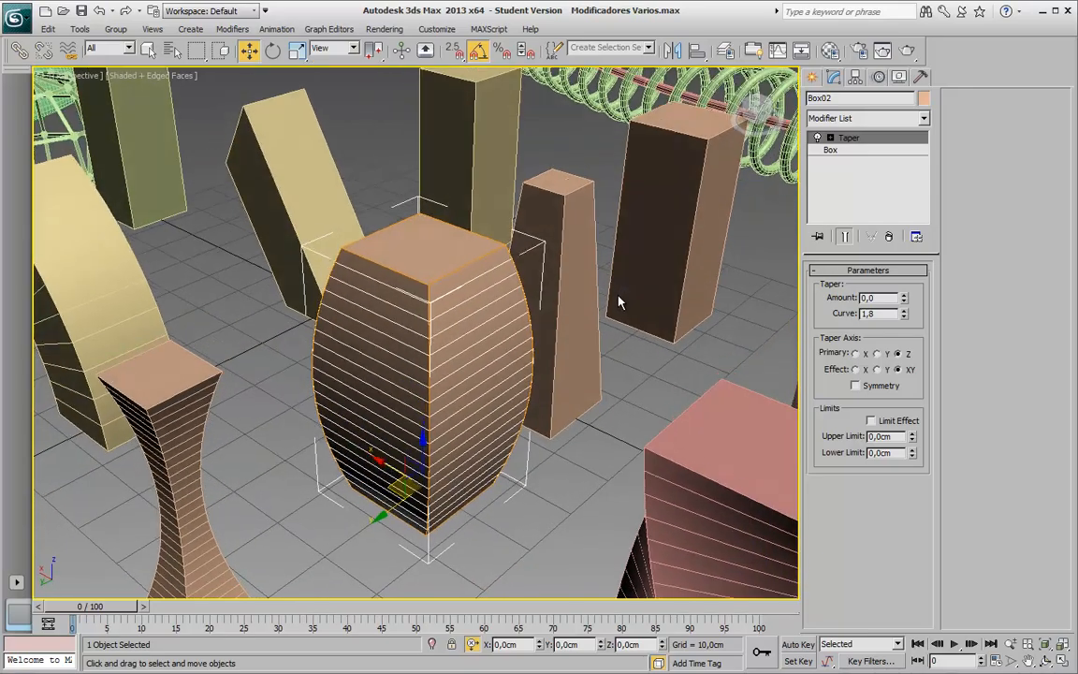
pyautogui.moveTo(489, 230); pyautogui.dragTo(556, 338, button='middle')
pyautogui.scroll(-5, 559, 325)
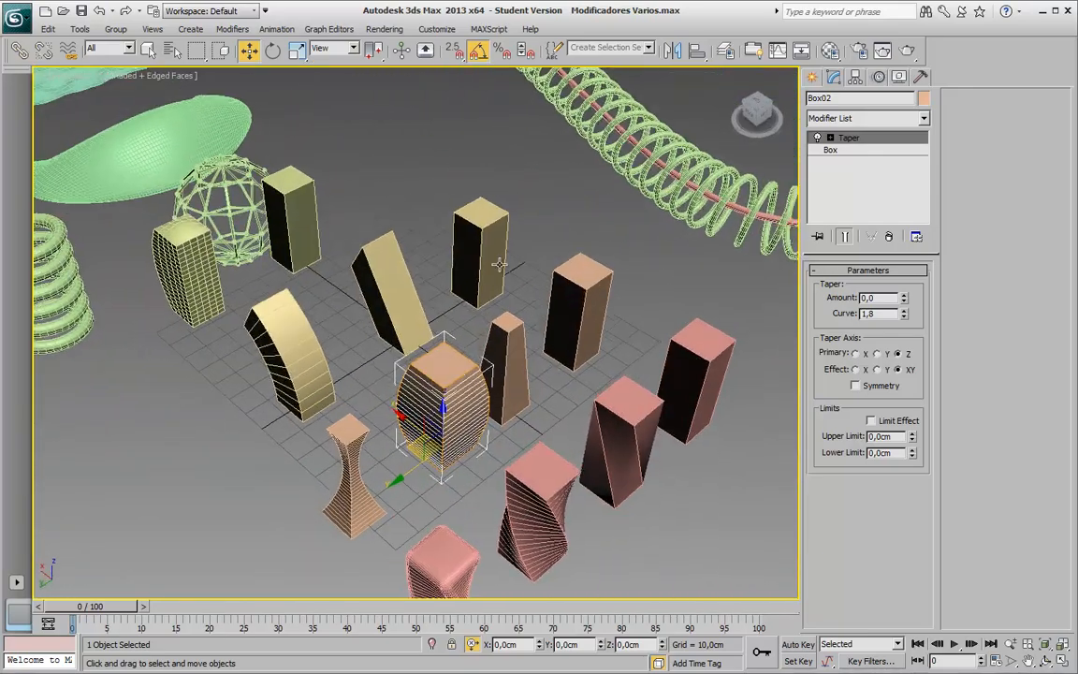
pyautogui.click(499, 265)
pyautogui.press('z')
pyautogui.moveTo(493, 286); pyautogui.dragTo(588, 272, button='middle')
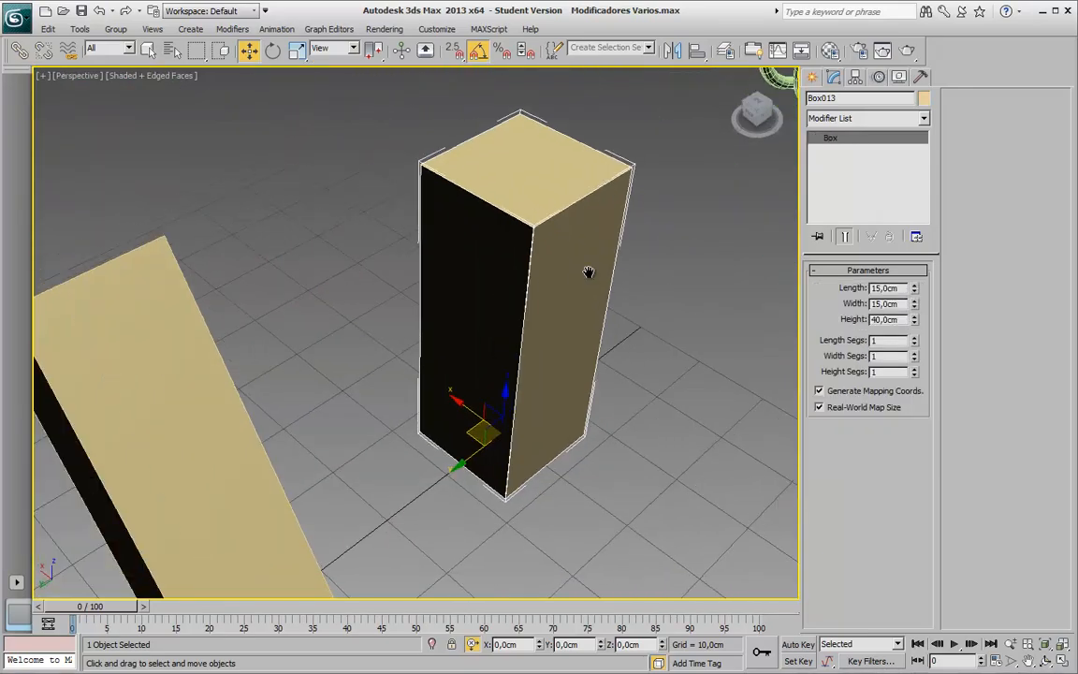
# Select the single-segment bent yellow box and set its Bend Angle to 0
pyautogui.click(195, 439)
pyautogui.moveTo(289, 432); pyautogui.dragTo(503, 423, button='middle')
pyautogui.scroll(-3, 383, 341)
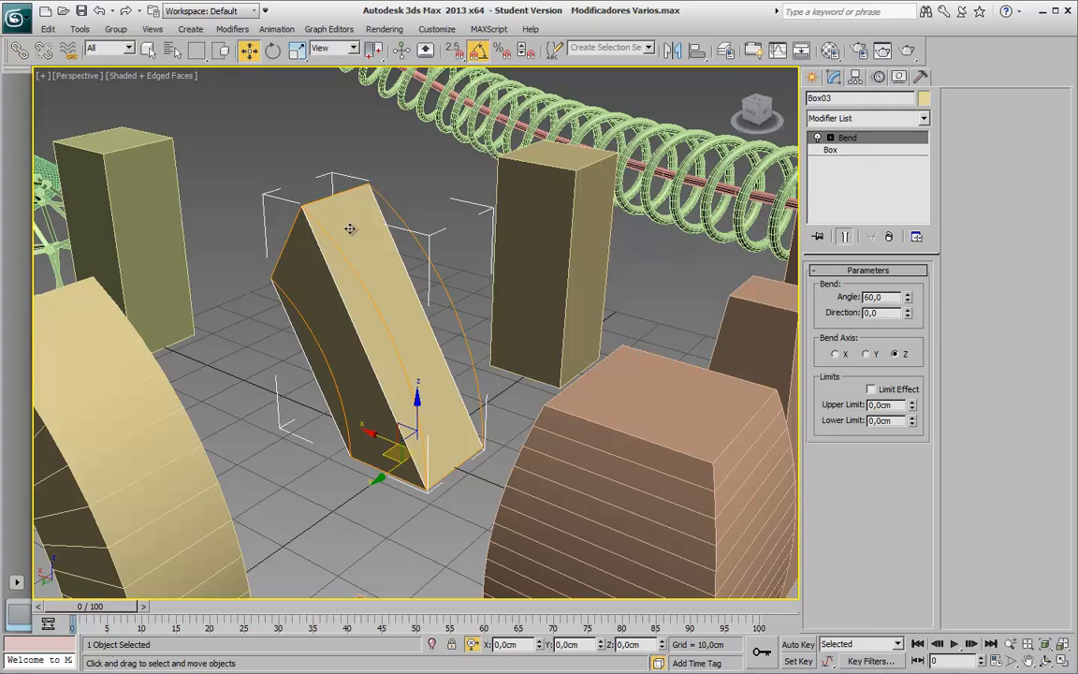
pyautogui.keyDown('alt'); pyautogui.moveTo(496, 327); pyautogui.dragTo(502, 350, button='middle'); pyautogui.keyUp('alt')
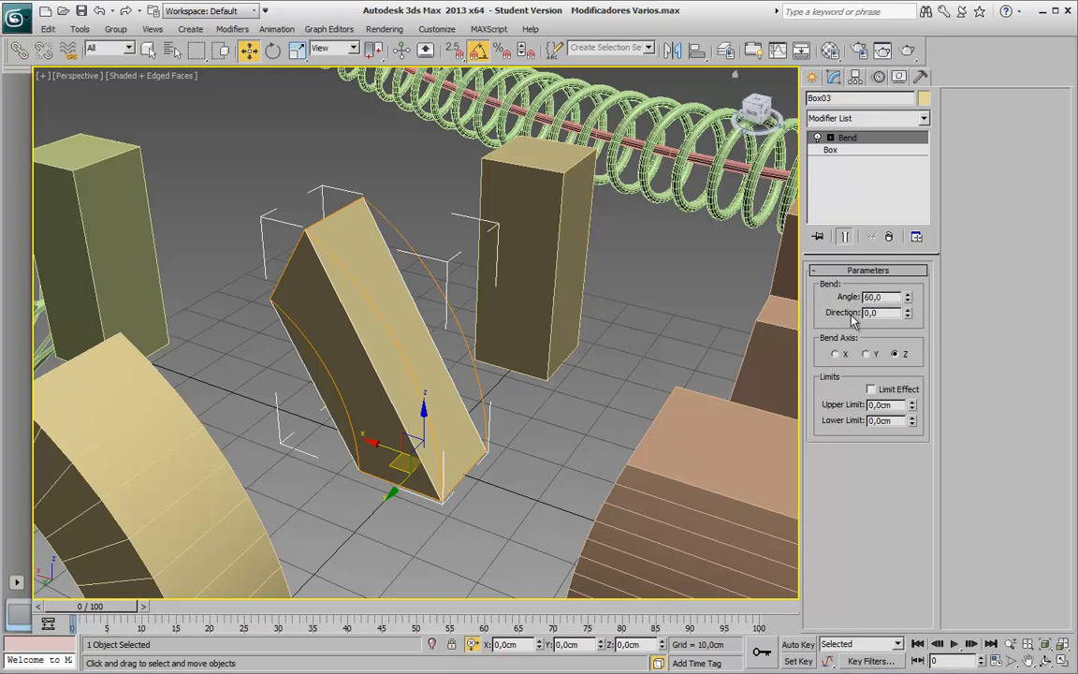
pyautogui.click(880, 297)
pyautogui.moveTo(908, 302); pyautogui.dragTo(911, 344)
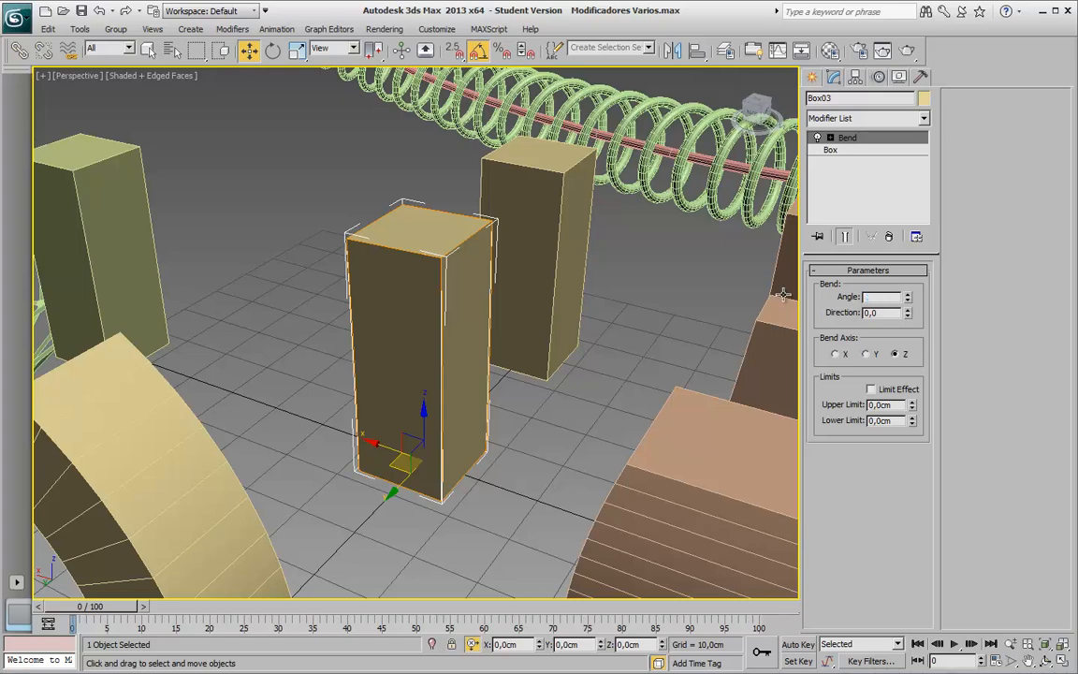
pyautogui.write('0')
pyautogui.press('Return')
# Try increasing the single-segment box's Bend Angle, and set it to 60
pyautogui.scroll(4, 411, 288)
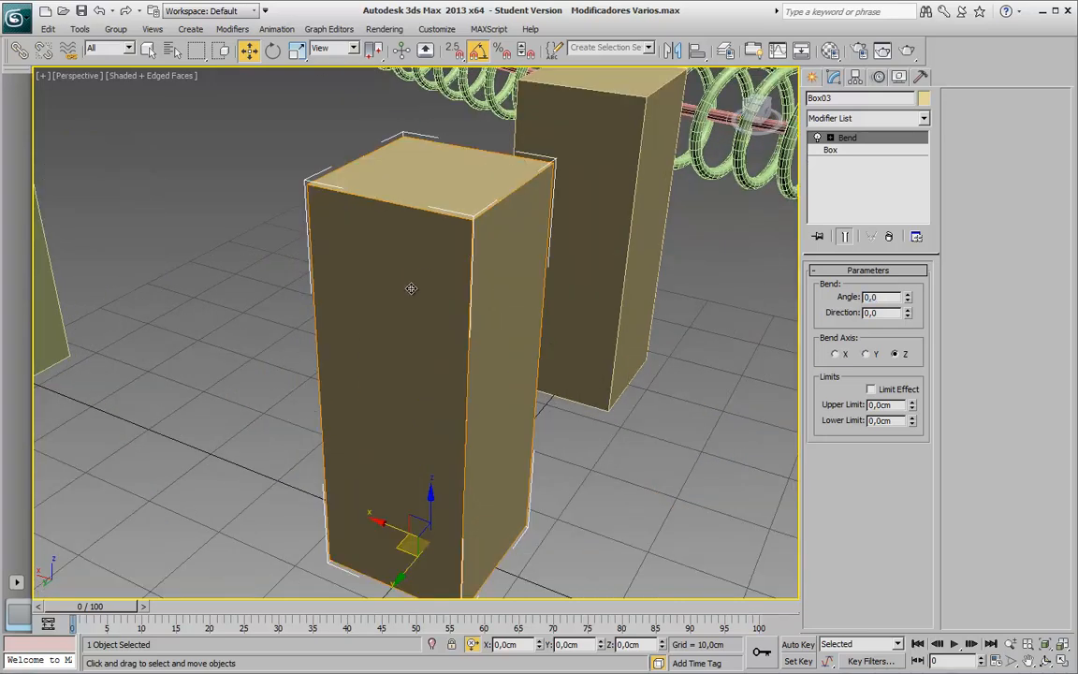
pyautogui.moveTo(909, 299); pyautogui.dragTo(869, 235)
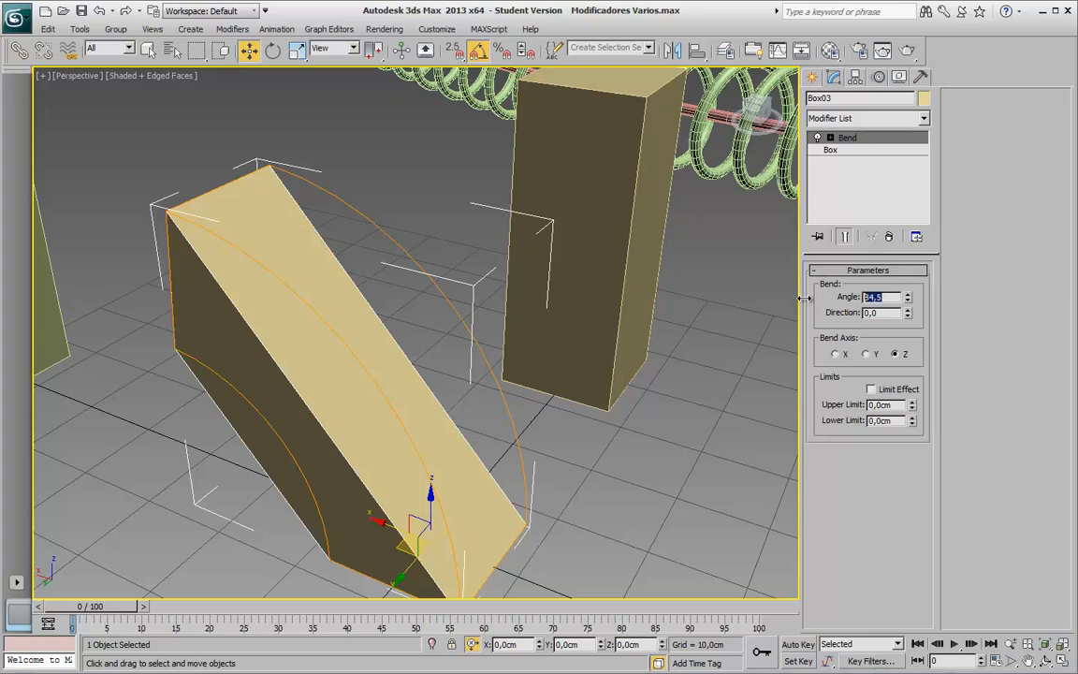
pyautogui.write('60')
pyautogui.press('Return')
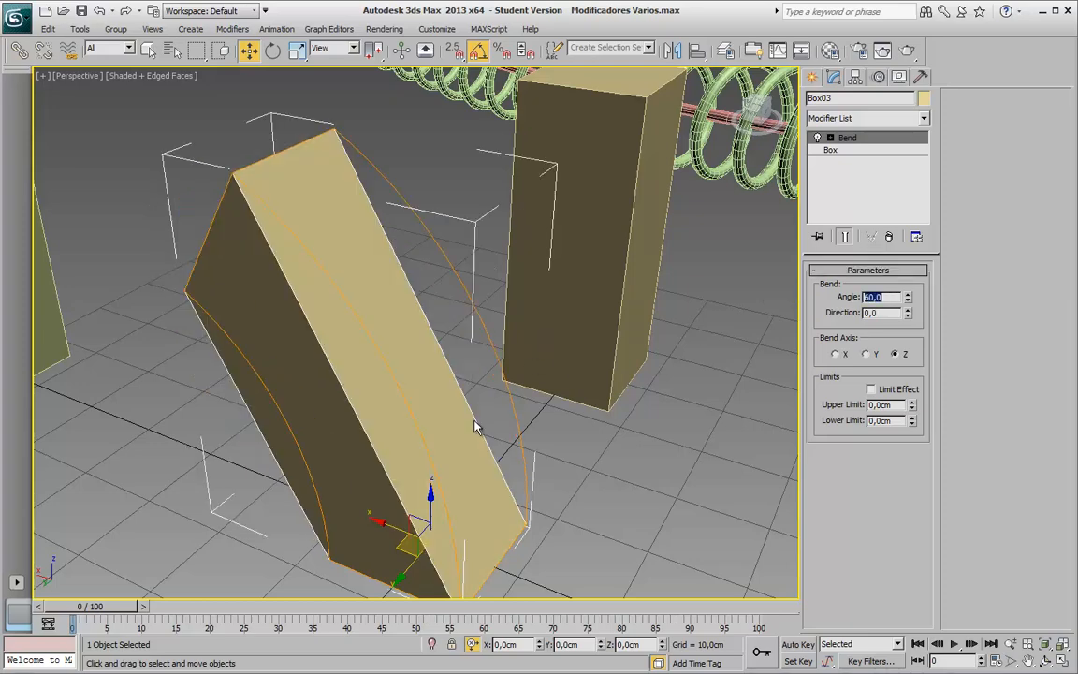
# Select the multi-segment bent yellow box
pyautogui.scroll(-4, 476, 427)
pyautogui.moveTo(494, 393); pyautogui.dragTo(297, 397, button='middle')
pyautogui.click(335, 417)
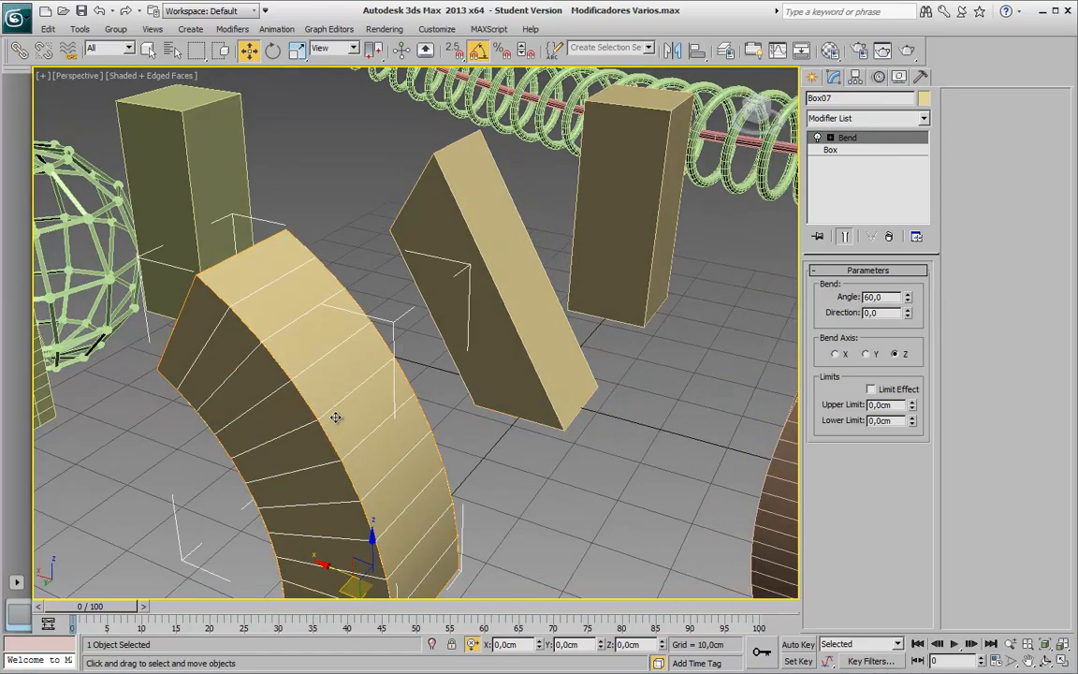
# Set the height segments of the selected bent box's base Box to 32
pyautogui.click(859, 151)
pyautogui.moveTo(918, 376); pyautogui.dragTo(933, 321)
pyautogui.write('32')
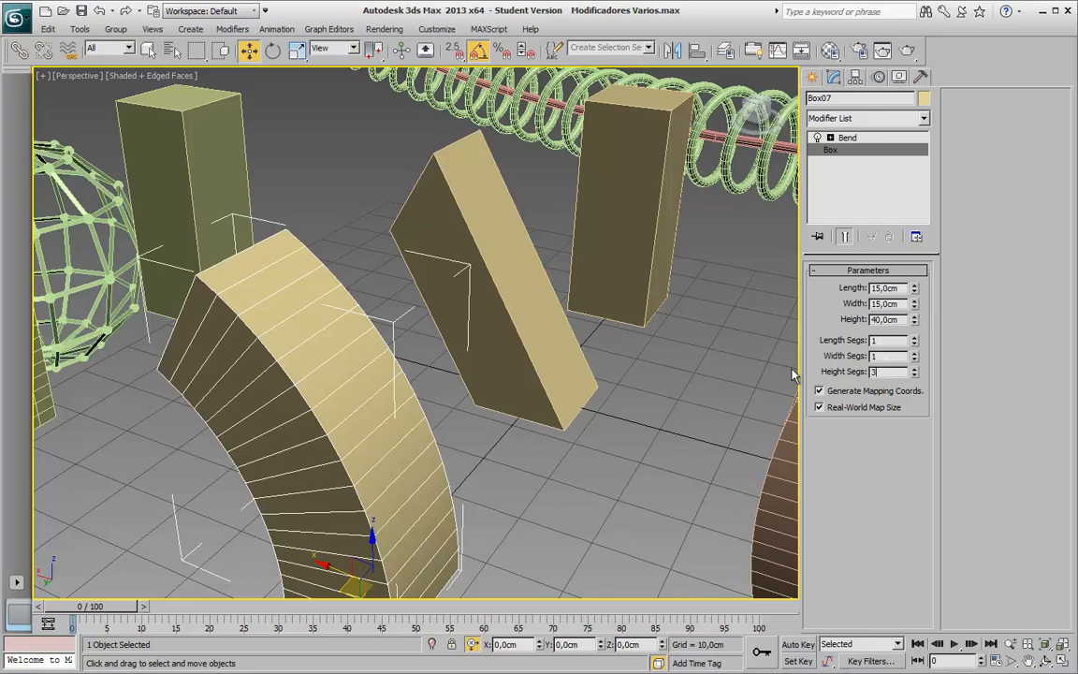
pyautogui.press('Return')
pyautogui.keyDown('alt'); pyautogui.moveTo(475, 361); pyautogui.dragTo(528, 363, button='middle'); pyautogui.keyUp('alt')
pyautogui.scroll(3, 532, 362)
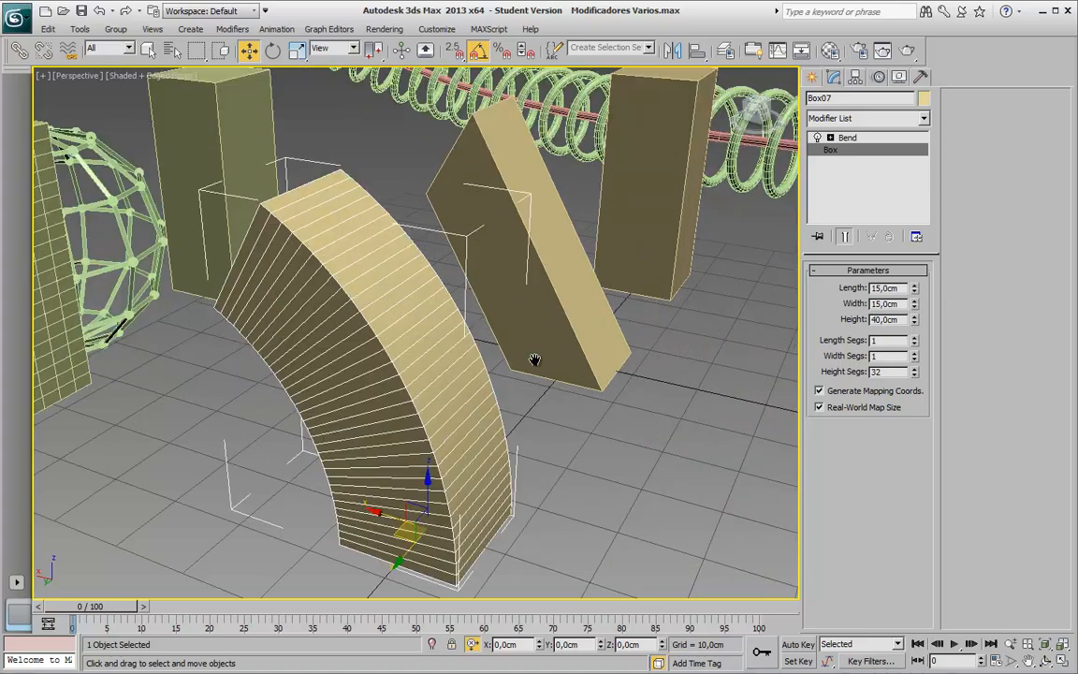
# Enter the Bend modifier's Gizmo level and try bend directions of 90 and 180 degrees
pyautogui.click(831, 138)
pyautogui.click(857, 150)
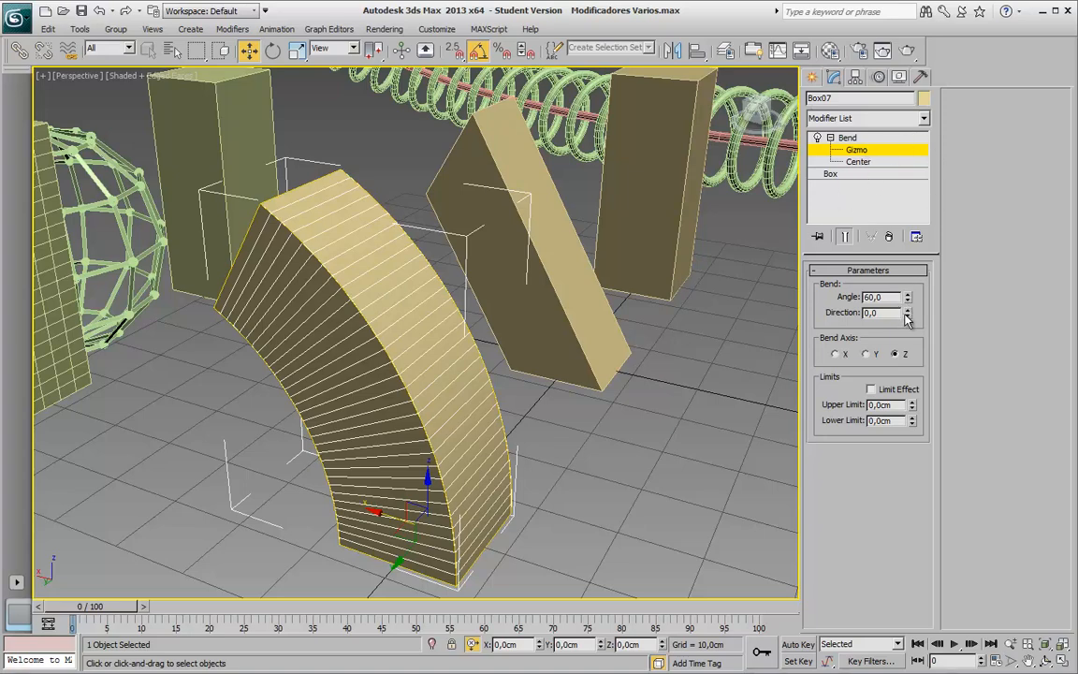
pyautogui.moveTo(906, 319); pyautogui.dragTo(913, 270)
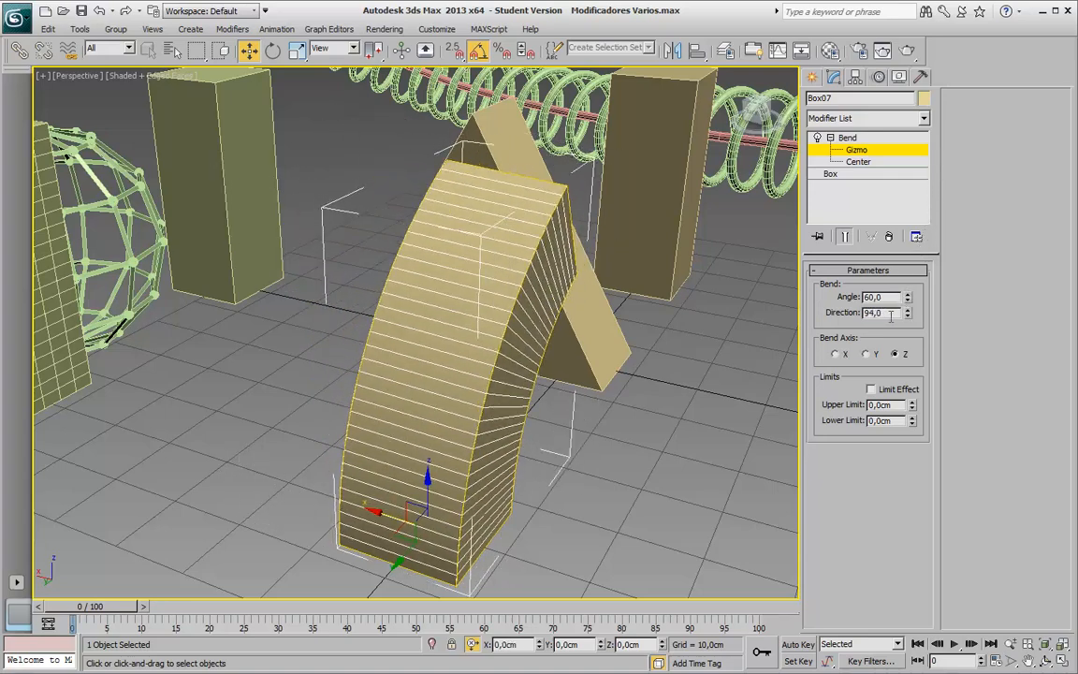
pyautogui.write('0')
pyautogui.press('Return')
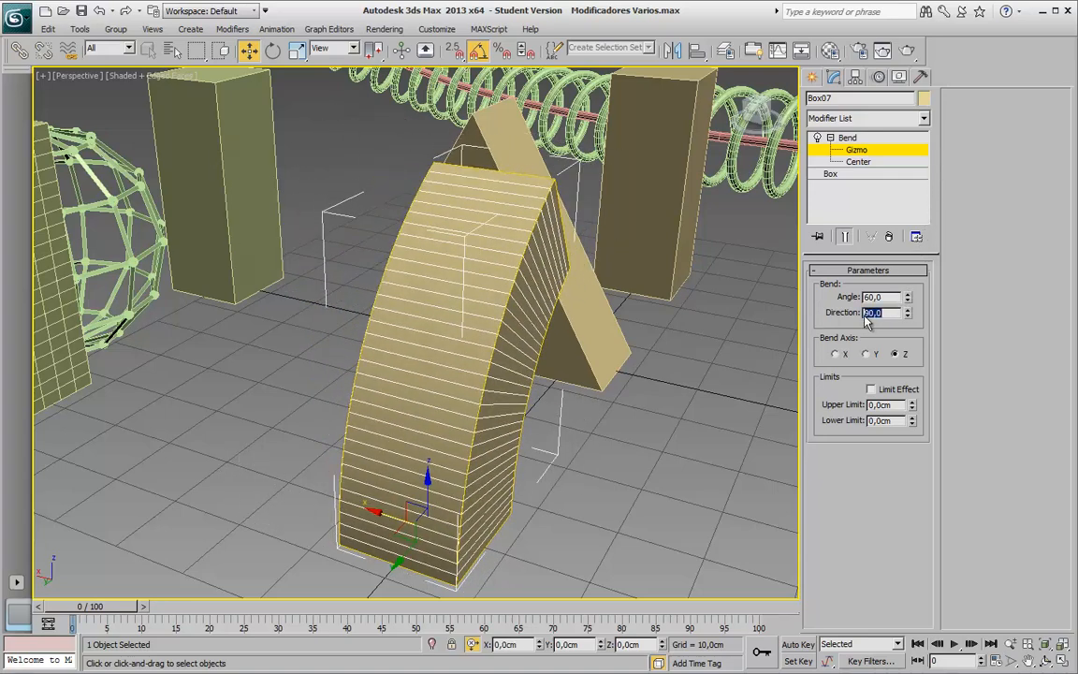
pyautogui.write('180')
pyautogui.press('Return')
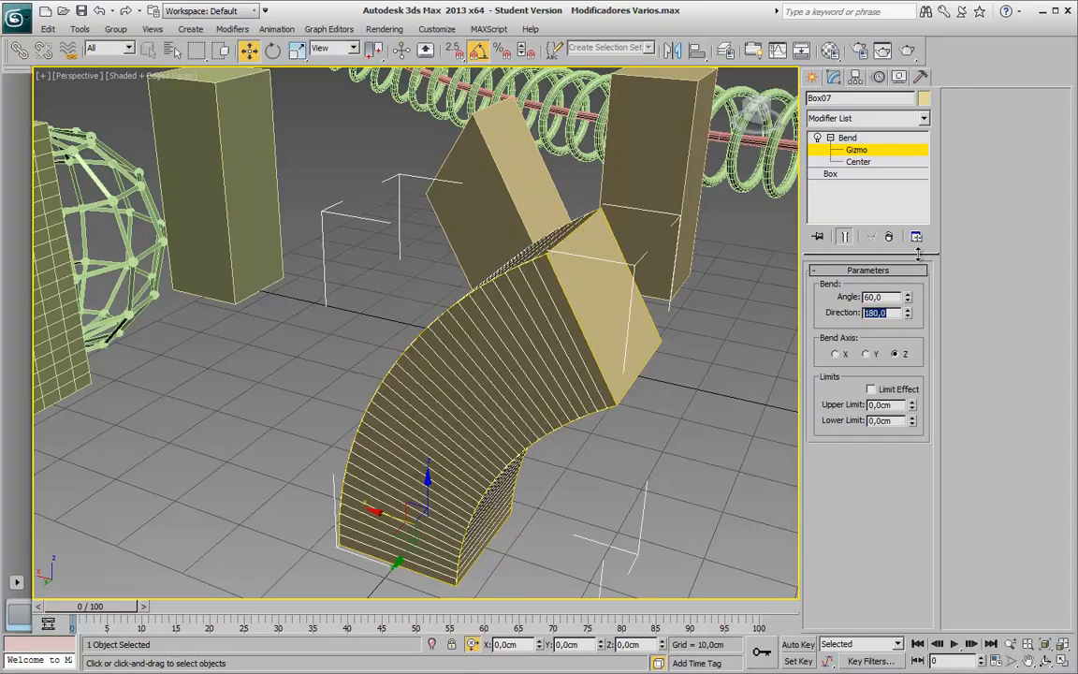
# Try a range of other Bend Direction values on the box and reset Direction to 0
pyautogui.moveTo(905, 318); pyautogui.dragTo(1003, 356)
pyautogui.moveTo(914, 316); pyautogui.dragTo(924, 354)
pyautogui.moveTo(923, 419); pyautogui.dragTo(939, 344)
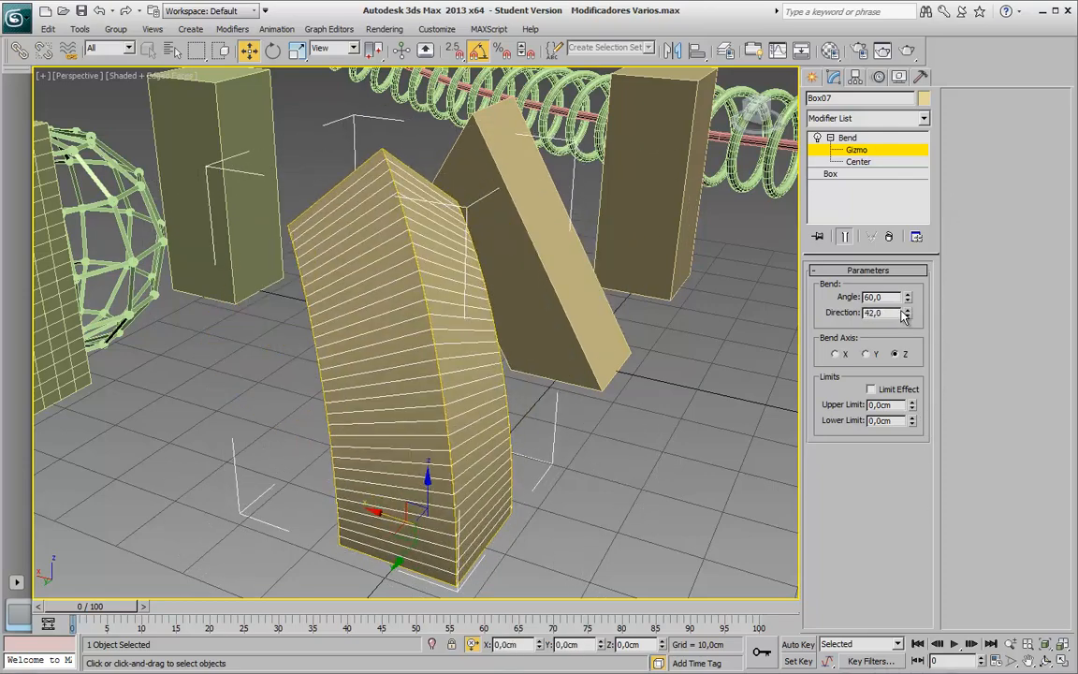
pyautogui.rightClick(909, 315)
pyautogui.moveTo(389, 517); pyautogui.dragTo(402, 489, button='middle')
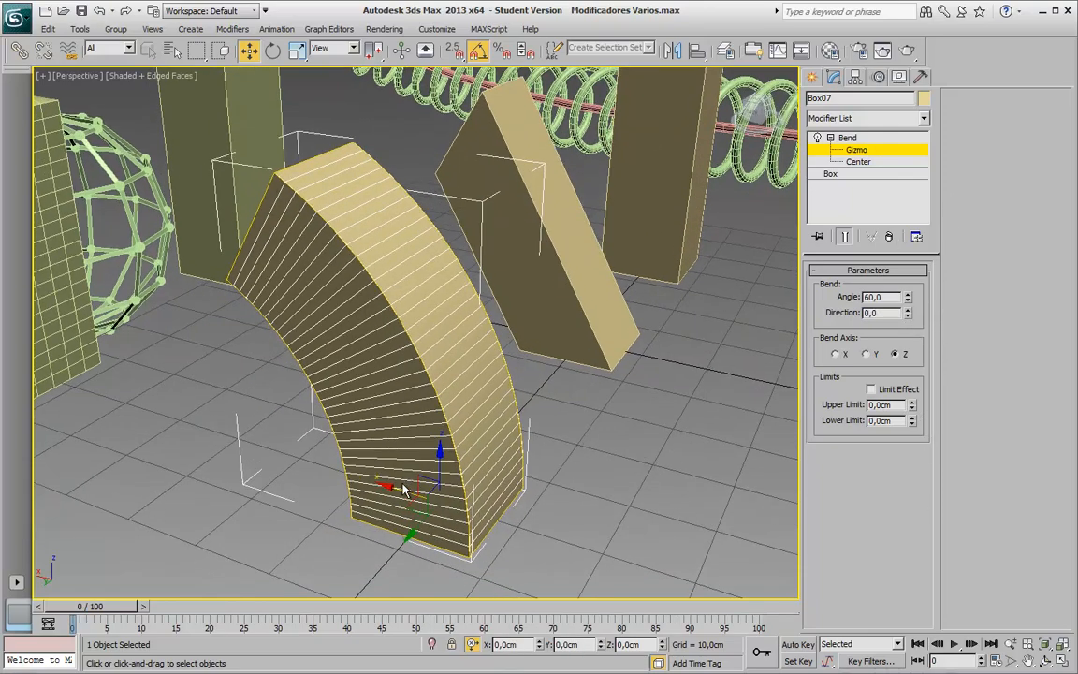
# Try moving and rotating the Bend gizmo to see how it deforms the 32-segment box
pyautogui.moveTo(400, 491); pyautogui.dragTo(420, 372)
pyautogui.press('e')
pyautogui.moveTo(448, 539); pyautogui.dragTo(486, 466)
pyautogui.keyDown('alt'); pyautogui.moveTo(497, 503); pyautogui.dragTo(513, 388, button='middle'); pyautogui.keyUp('alt')
pyautogui.moveTo(480, 470); pyautogui.dragTo(455, 441)
pyautogui.keyDown('alt'); pyautogui.moveTo(455, 441); pyautogui.dragTo(525, 421, button='middle'); pyautogui.keyUp('alt')
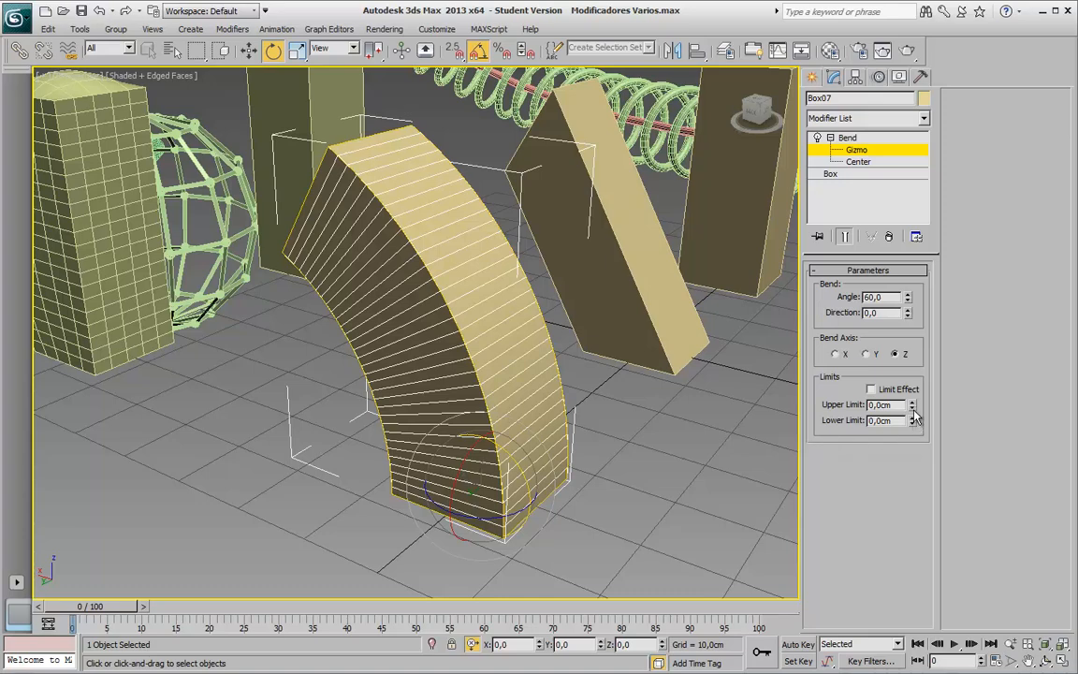
# Set the Bend's upper limit to 17.806 cm and lower limit to -8.61 cm, and turn on Limit Effect
pyautogui.moveTo(913, 409); pyautogui.dragTo(917, 374)
pyautogui.moveTo(916, 321); pyautogui.dragTo(913, 423)
pyautogui.moveTo(1053, 405); pyautogui.dragTo(795, 379)
pyautogui.moveTo(915, 409); pyautogui.dragTo(921, 278)
pyautogui.moveTo(997, 534); pyautogui.dragTo(796, 364)
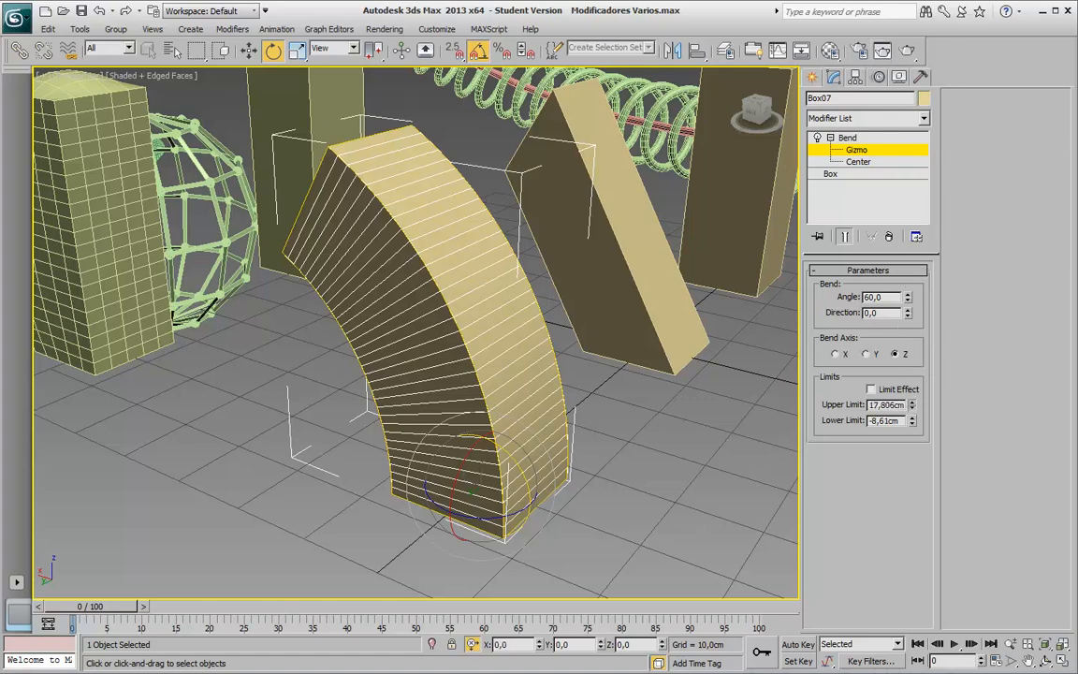
pyautogui.click(871, 389)
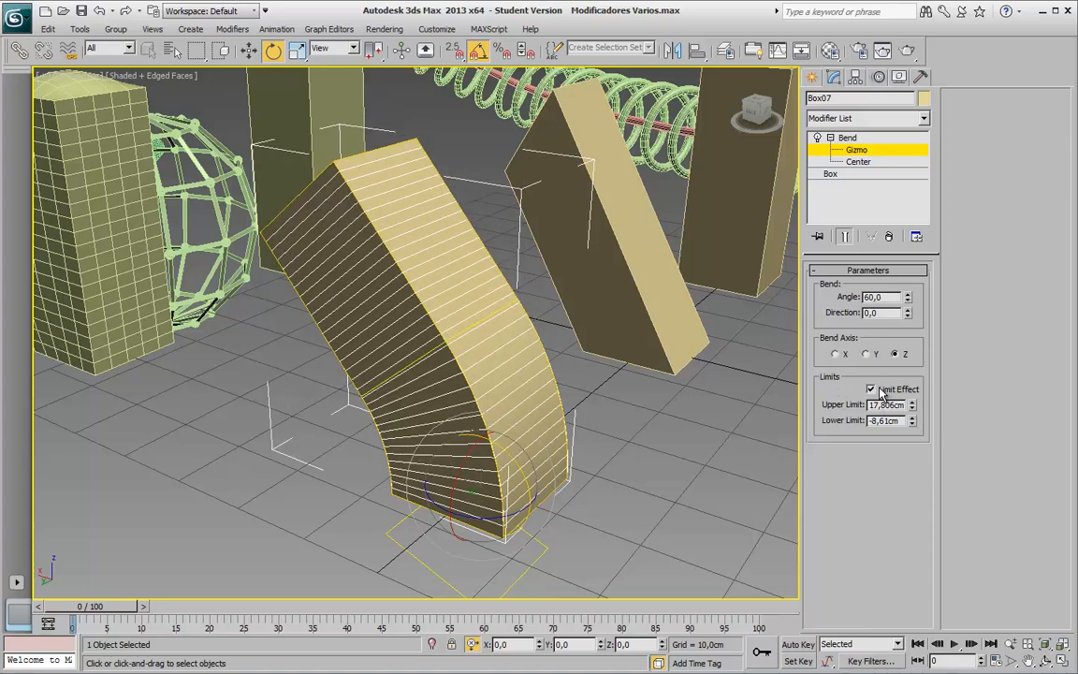
# Reset the Bend's lower limit to 0 cm and set its upper limit to 25 cm
pyautogui.rightClick(913, 423)
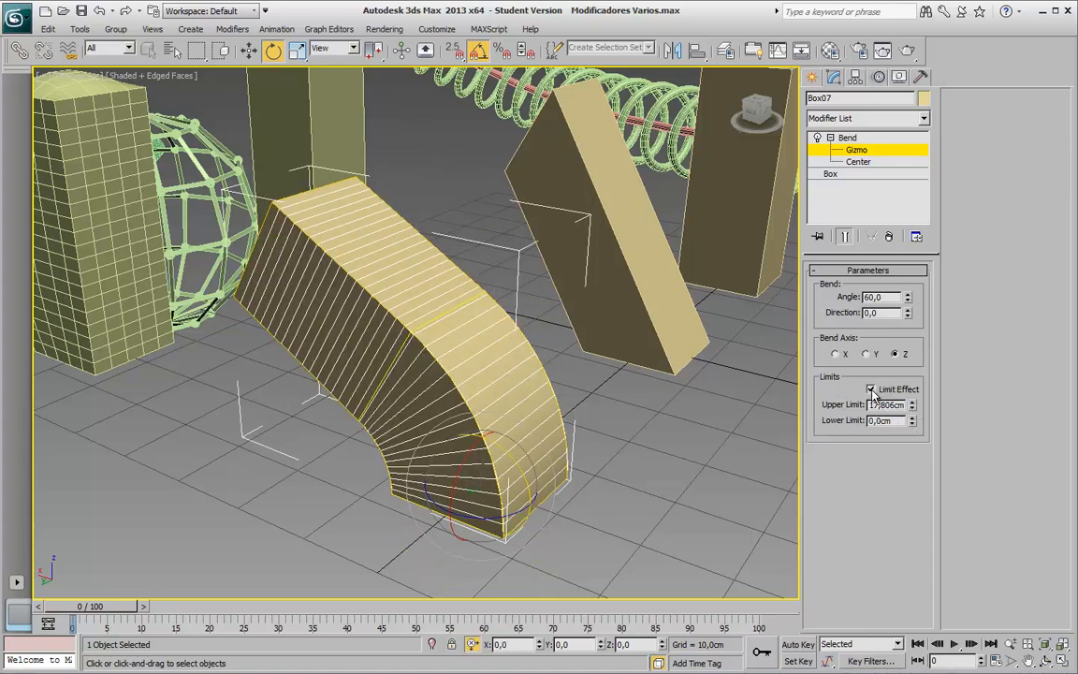
pyautogui.moveTo(912, 403); pyautogui.dragTo(913, 359)
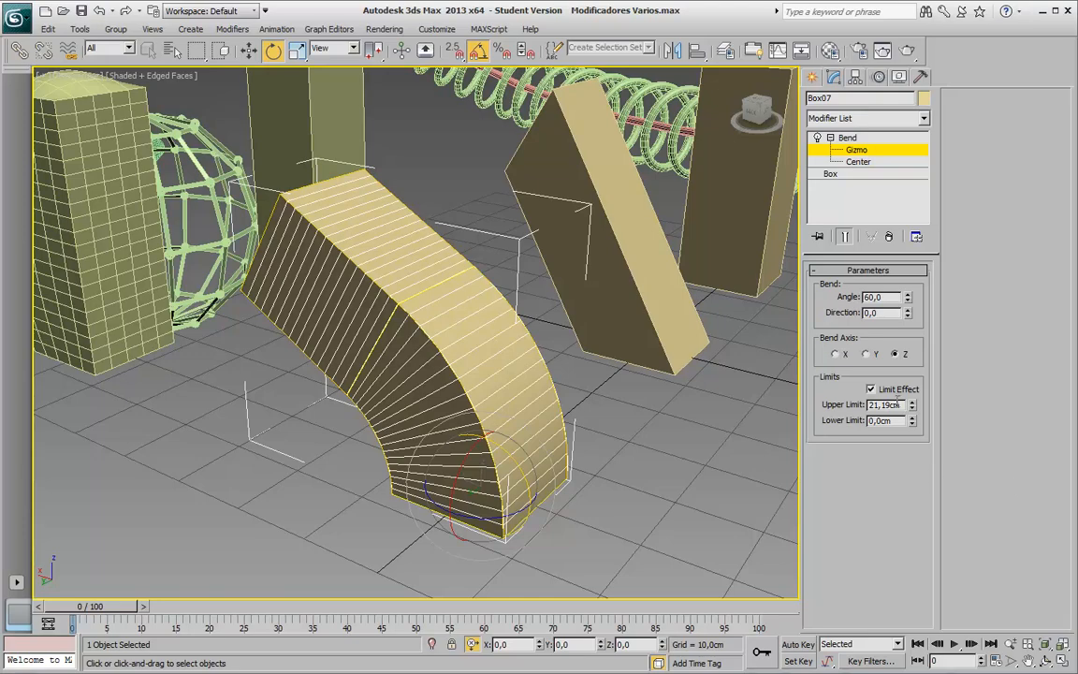
pyautogui.moveTo(914, 412); pyautogui.dragTo(917, 392)
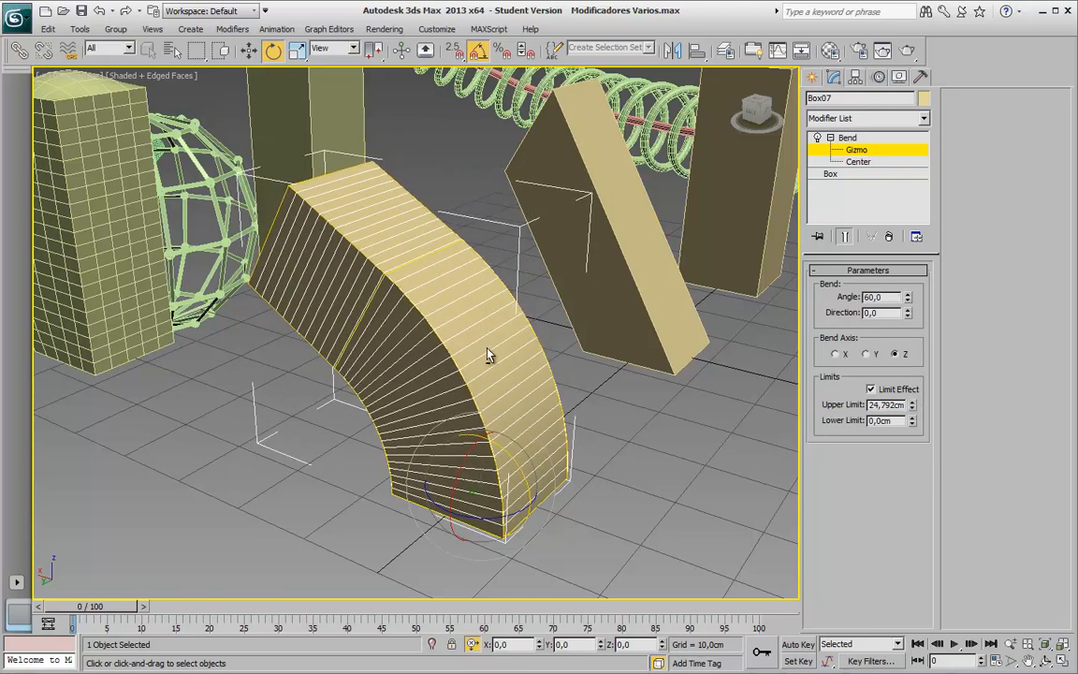
pyautogui.keyDown('alt'); pyautogui.moveTo(487, 355); pyautogui.dragTo(590, 379, button='middle'); pyautogui.keyUp('alt')
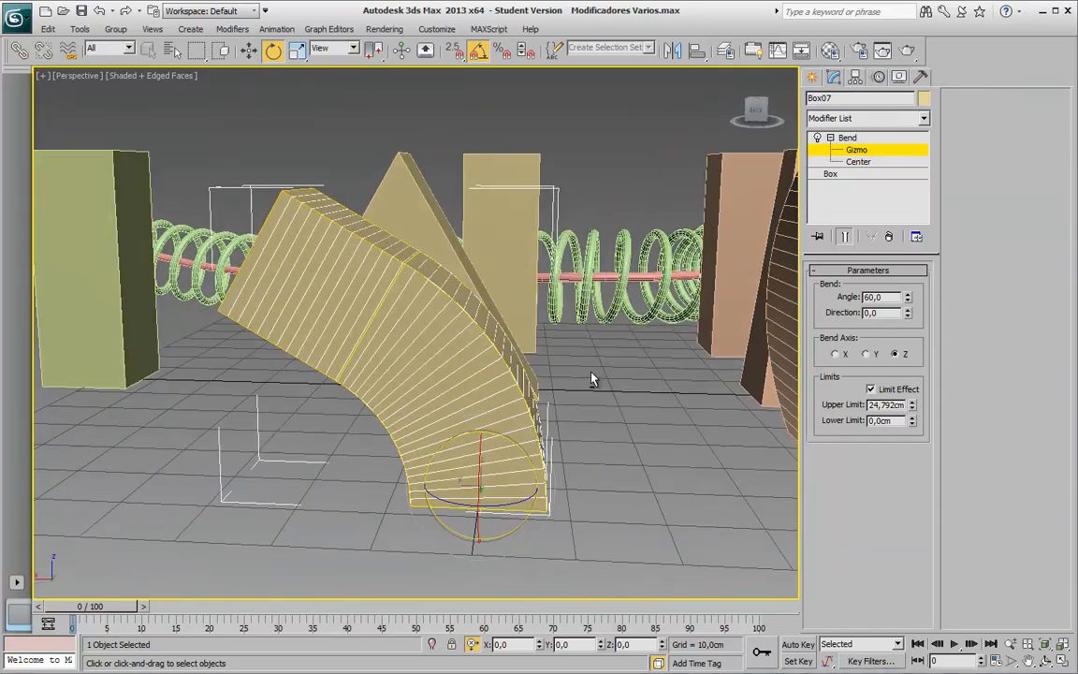
pyautogui.doubleClick(890, 404)
pyautogui.write('25')
pyautogui.press('Return')
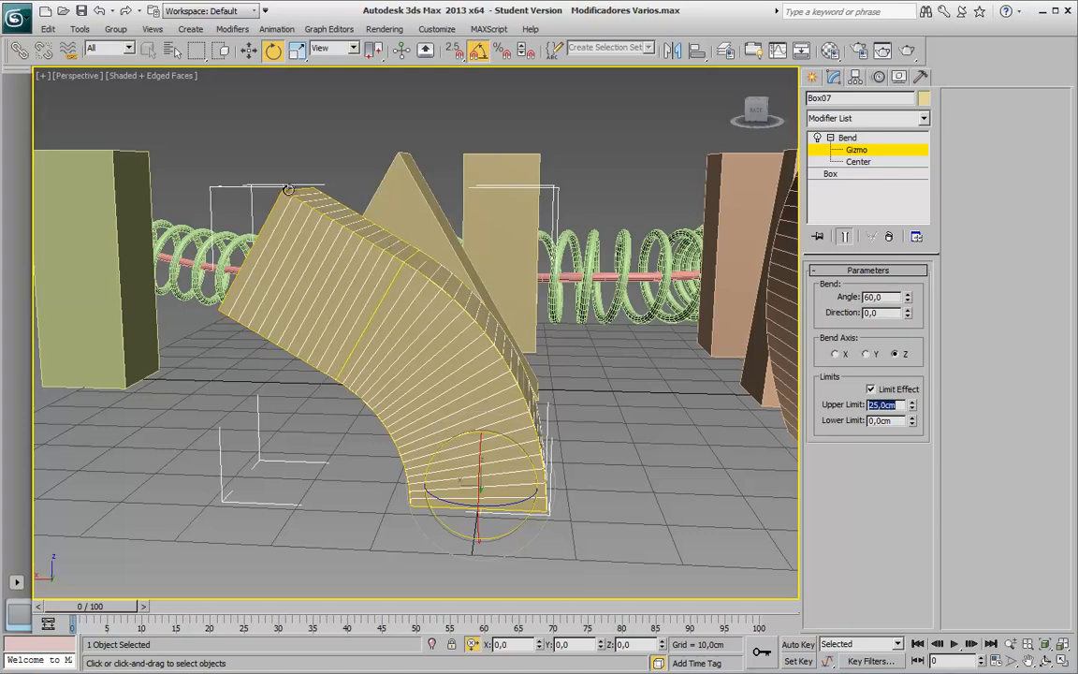
# Try reducing the Bend's upper limit to 22.25 cm, and turn off Limit Effect
pyautogui.keyDown('alt'); pyautogui.moveTo(504, 352); pyautogui.dragTo(476, 351, button='middle'); pyautogui.keyUp('alt')
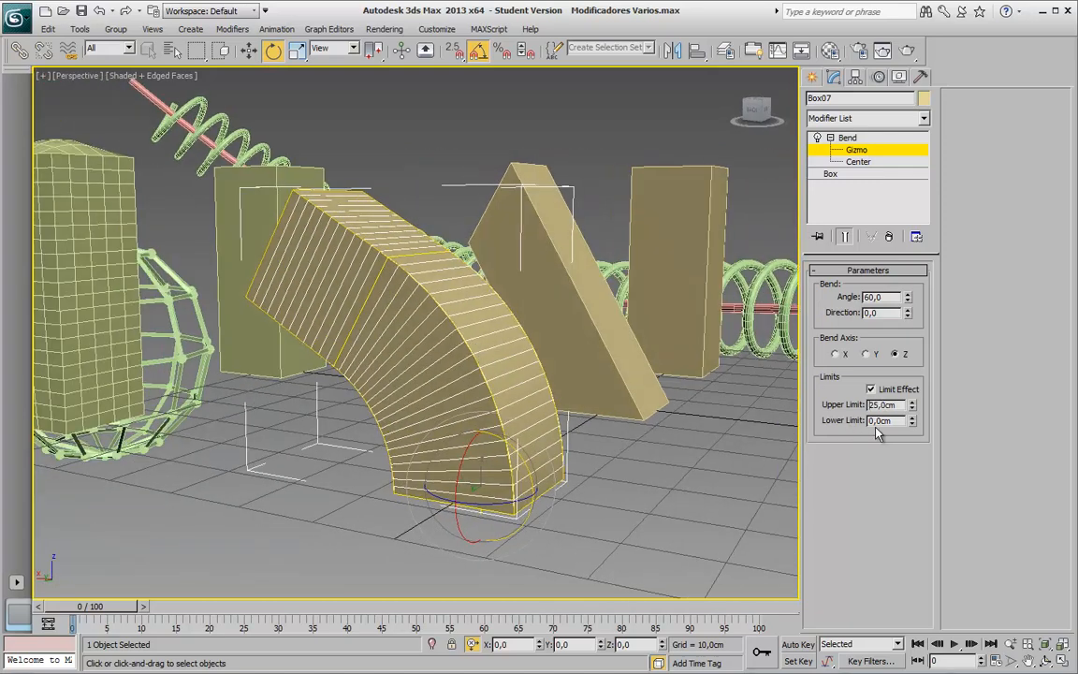
pyautogui.moveTo(893, 310); pyautogui.dragTo(885, 633)
pyautogui.moveTo(913, 405)
pyautogui.mouseDown()
pyautogui.moveTo(919, 478)
pyautogui.moveTo(932, 445)
pyautogui.moveTo(923, 421)
pyautogui.mouseUp()
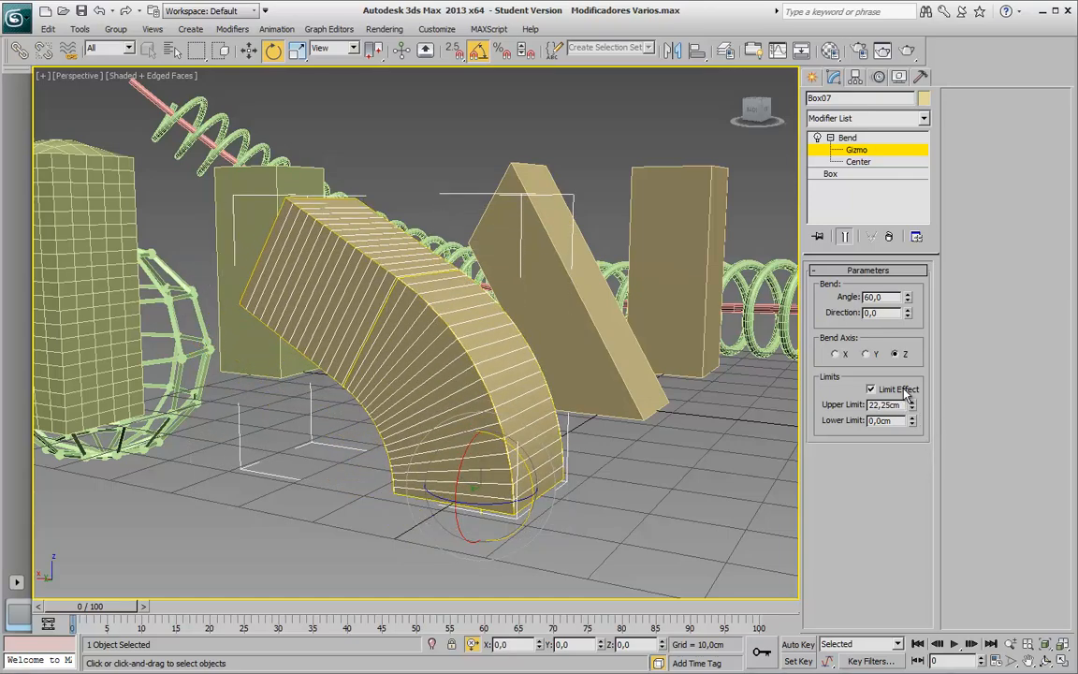
pyautogui.click(905, 390)
pyautogui.keyDown('alt'); pyautogui.moveTo(532, 311); pyautogui.dragTo(516, 327, button='middle'); pyautogui.keyUp('alt')
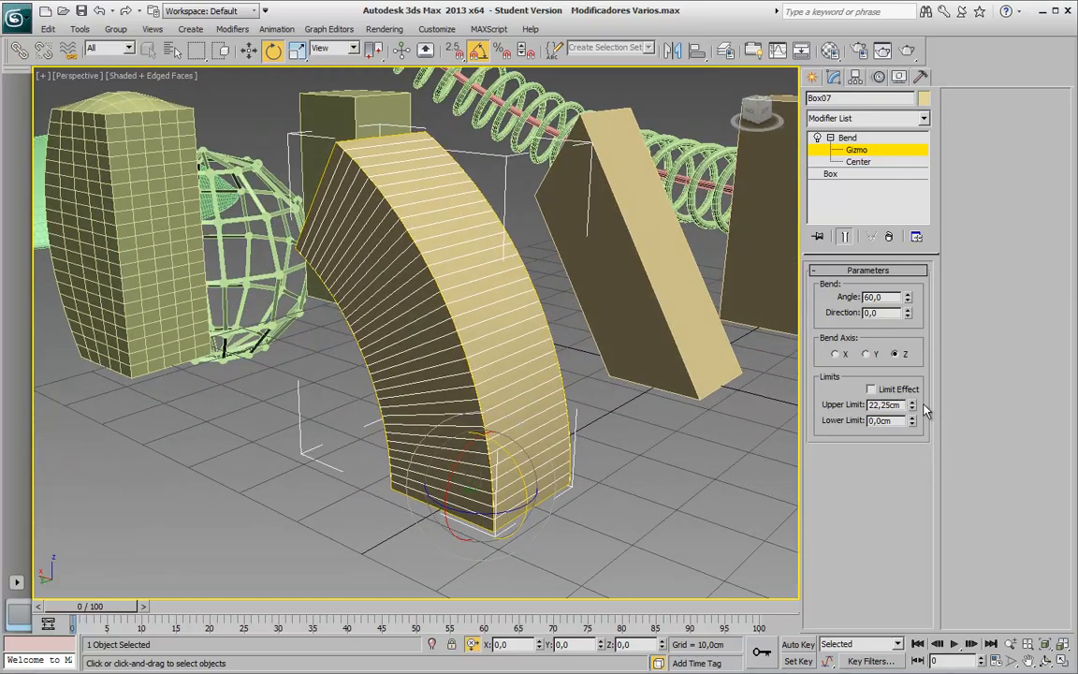
# Select the single-segment green box with the FFD 3x3x3 modifier and examine its lattice from several sides
pyautogui.moveTo(286, 225); pyautogui.dragTo(543, 392, button='middle')
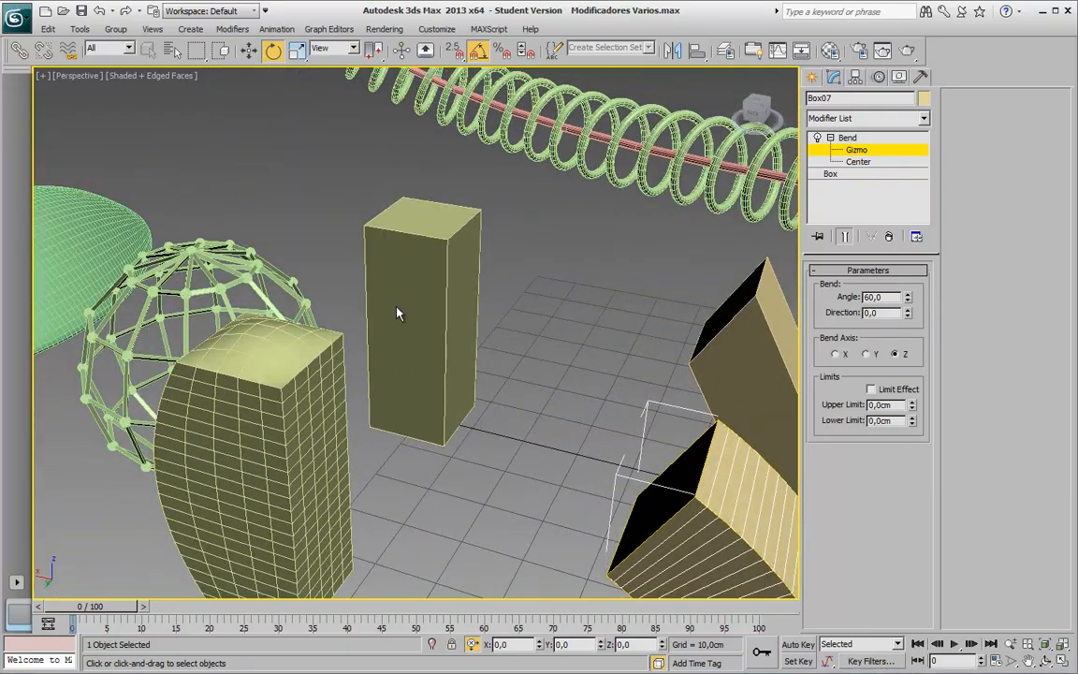
pyautogui.click(437, 266)
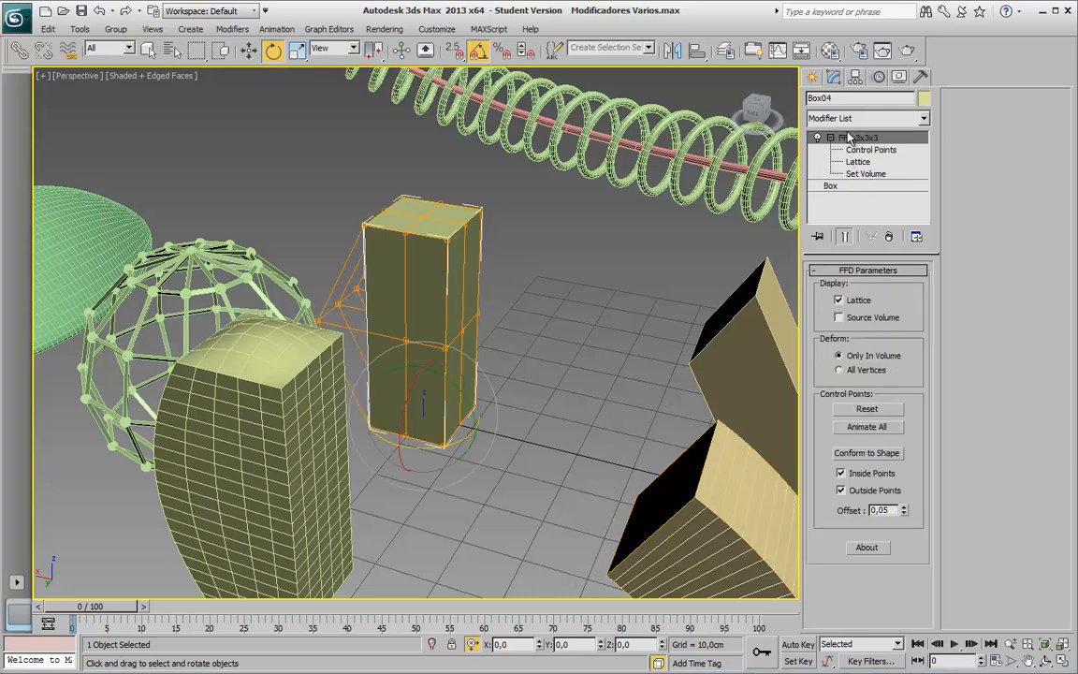
pyautogui.keyDown('alt'); pyautogui.moveTo(624, 220); pyautogui.dragTo(597, 221, button='middle'); pyautogui.keyUp('alt')
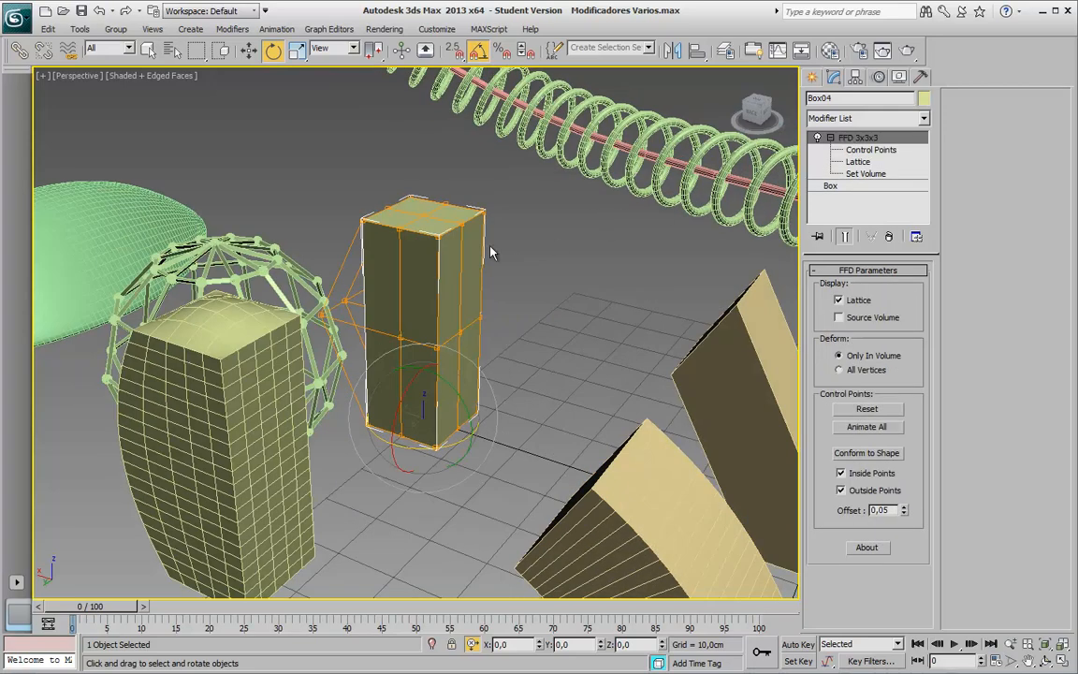
pyautogui.scroll(3, 494, 249)
pyautogui.keyDown('alt'); pyautogui.moveTo(494, 249); pyautogui.dragTo(503, 290, button='middle'); pyautogui.keyUp('alt')
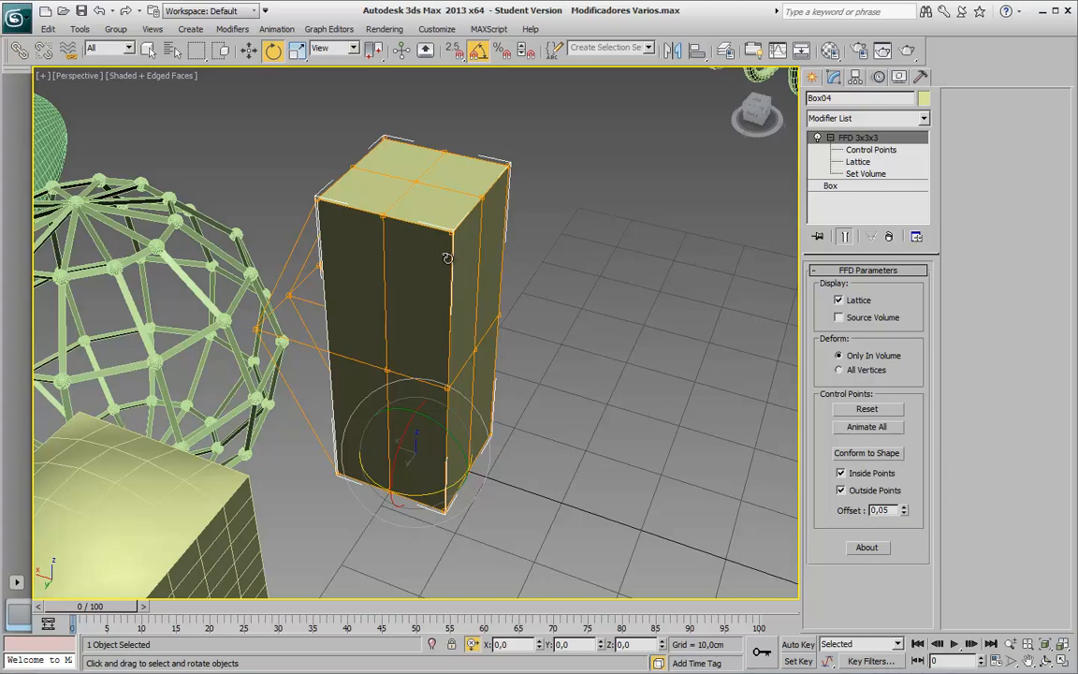
pyautogui.keyDown('alt'); pyautogui.moveTo(749, 185); pyautogui.dragTo(552, 204, button='middle'); pyautogui.keyUp('alt')
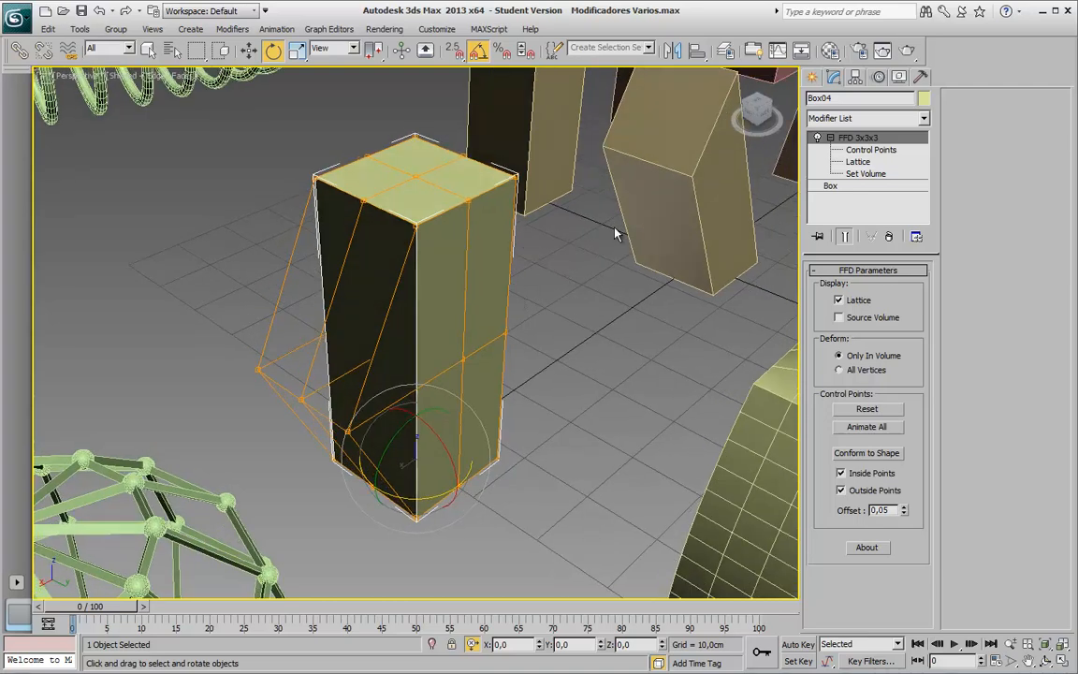
# Select the pulled-out middle control points of the green box's FFD 3x3x3 lattice, and leave the Control Points level
pyautogui.click(856, 150)
pyautogui.keyDown('alt'); pyautogui.moveTo(476, 337); pyautogui.dragTo(241, 317, button='middle'); pyautogui.keyUp('alt')
pyautogui.moveTo(270, 412); pyautogui.dragTo(307, 434)
pyautogui.keyDown('alt'); pyautogui.moveTo(330, 414); pyautogui.dragTo(722, 195, button='middle'); pyautogui.keyUp('alt')
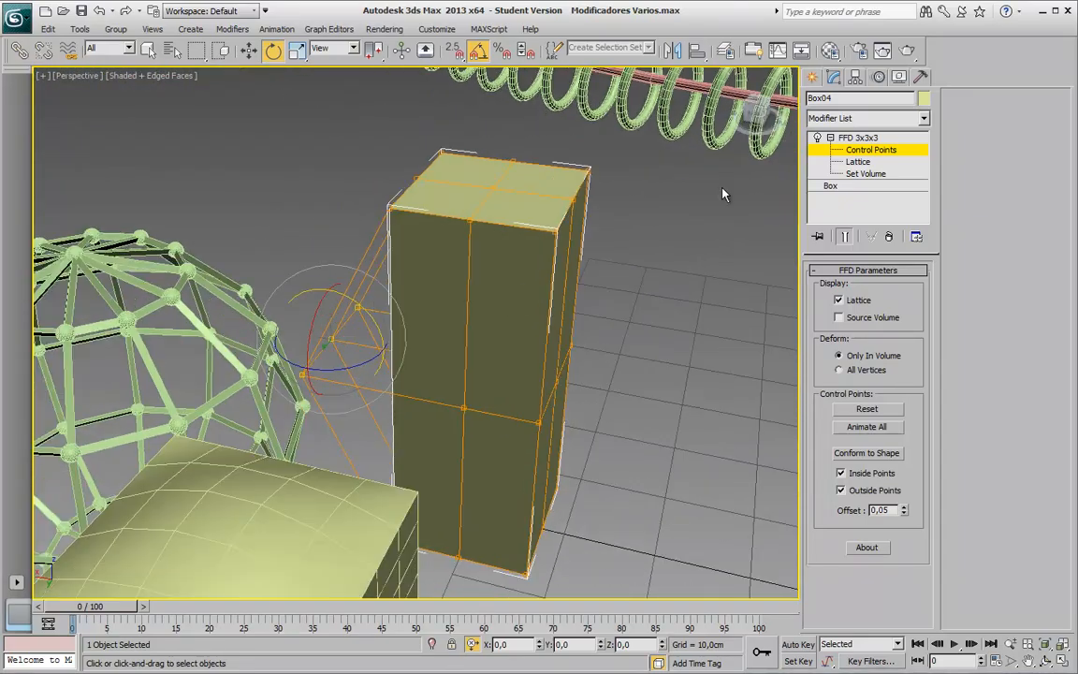
pyautogui.click(885, 152)
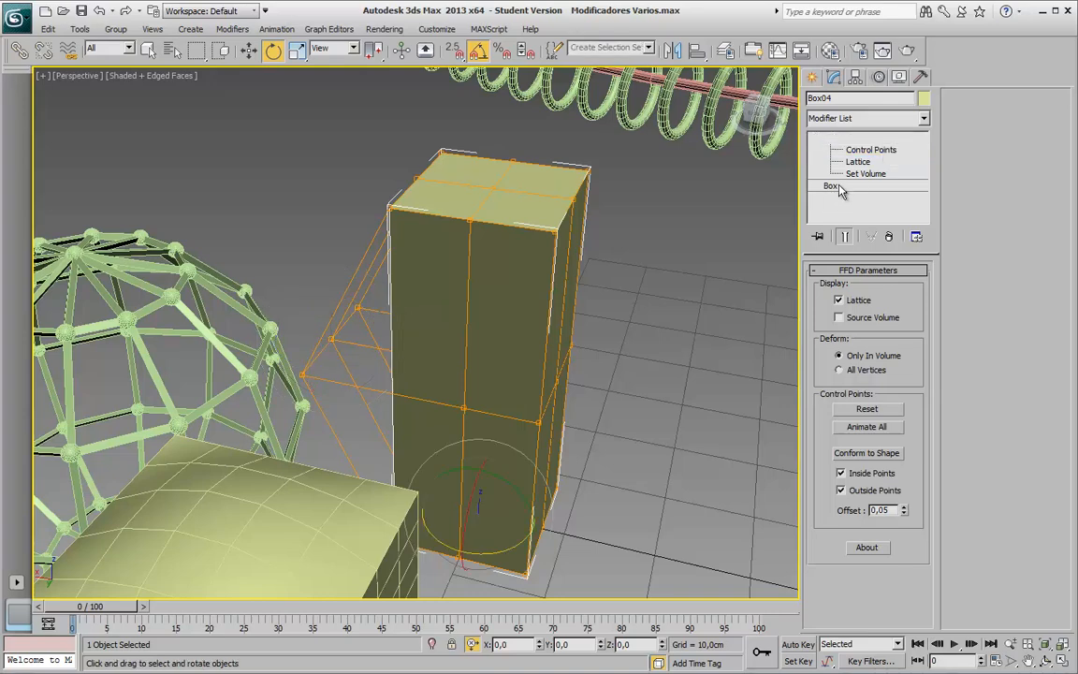
# Raise the height segments of the green box's base Box to 13
pyautogui.click(836, 187)
pyautogui.keyDown('alt'); pyautogui.moveTo(646, 382); pyautogui.dragTo(711, 309, button='middle'); pyautogui.keyUp('alt')
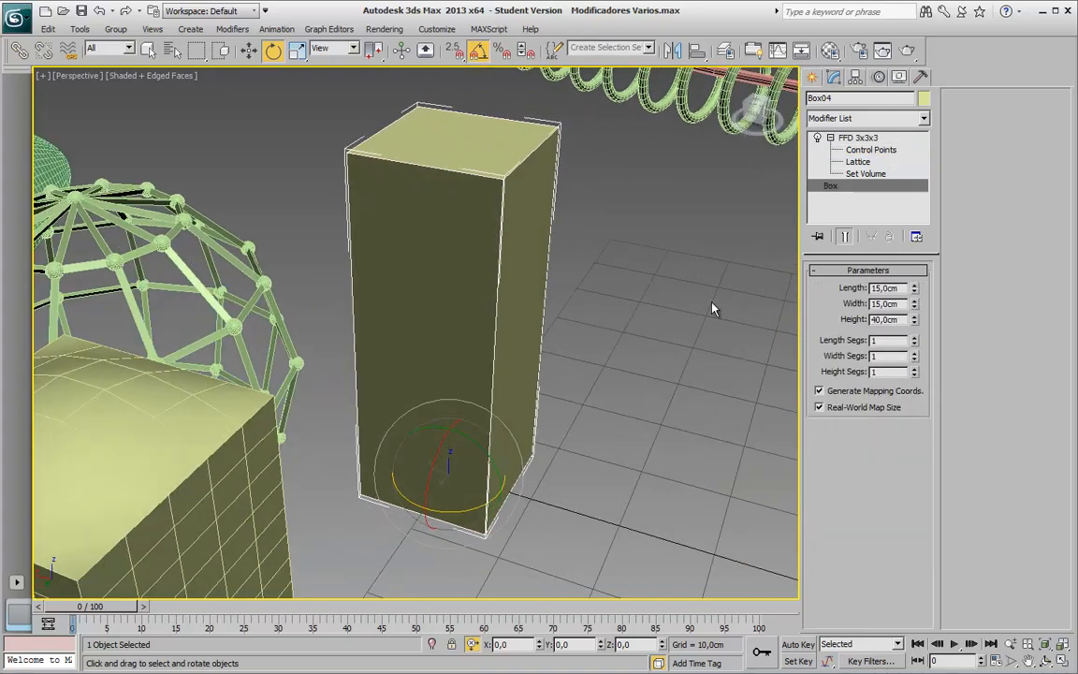
pyautogui.click(914, 368)
pyautogui.click(915, 368)
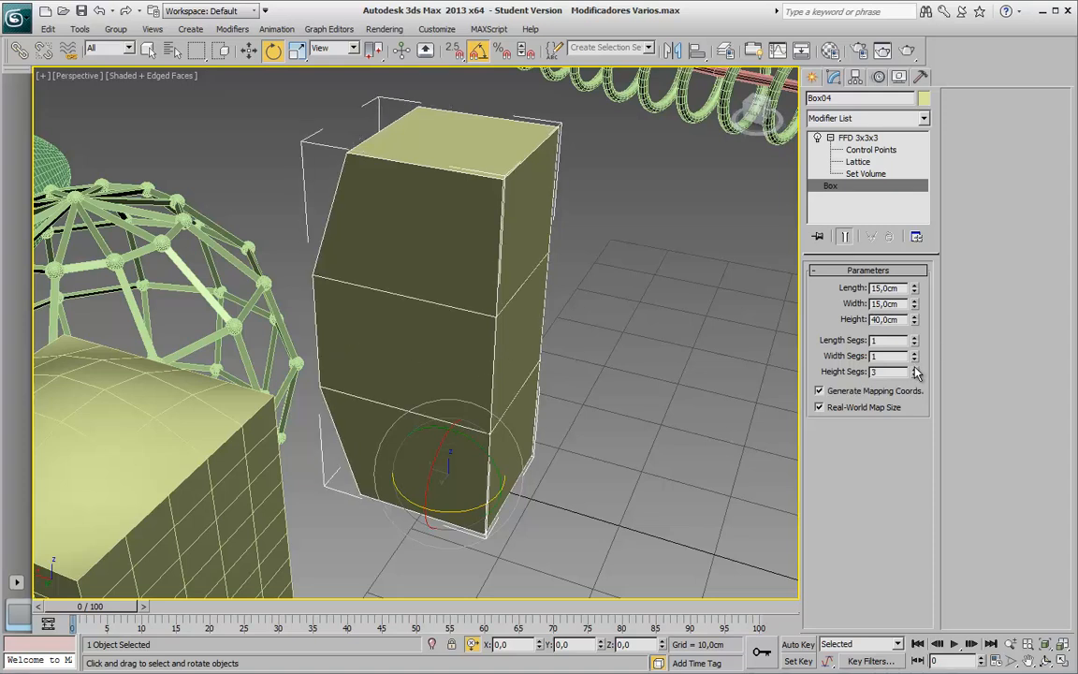
pyautogui.click(914, 369)
pyautogui.click(915, 369)
pyautogui.click(914, 368)
pyautogui.click(914, 369)
pyautogui.click(915, 368)
pyautogui.click(914, 369)
pyautogui.click(915, 369)
pyautogui.click(915, 368)
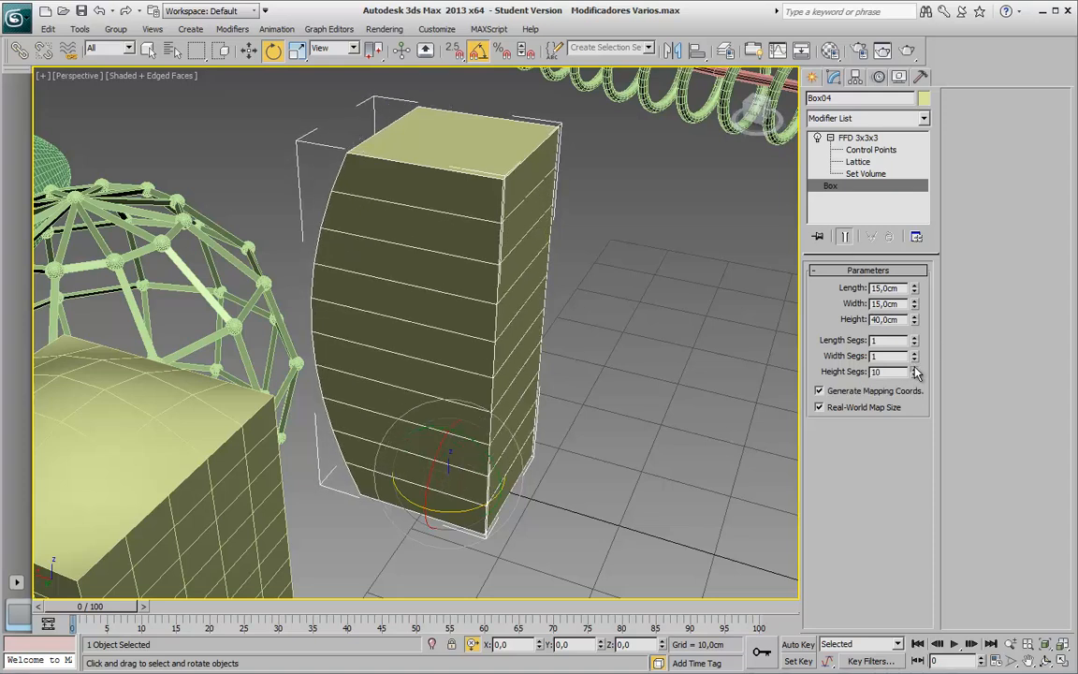
pyautogui.click(915, 369)
pyautogui.click(915, 369)
# Raise the width segments of the green box's base Box to 5
pyautogui.click(914, 353)
pyautogui.click(915, 353)
pyautogui.click(915, 353)
pyautogui.click(915, 353)
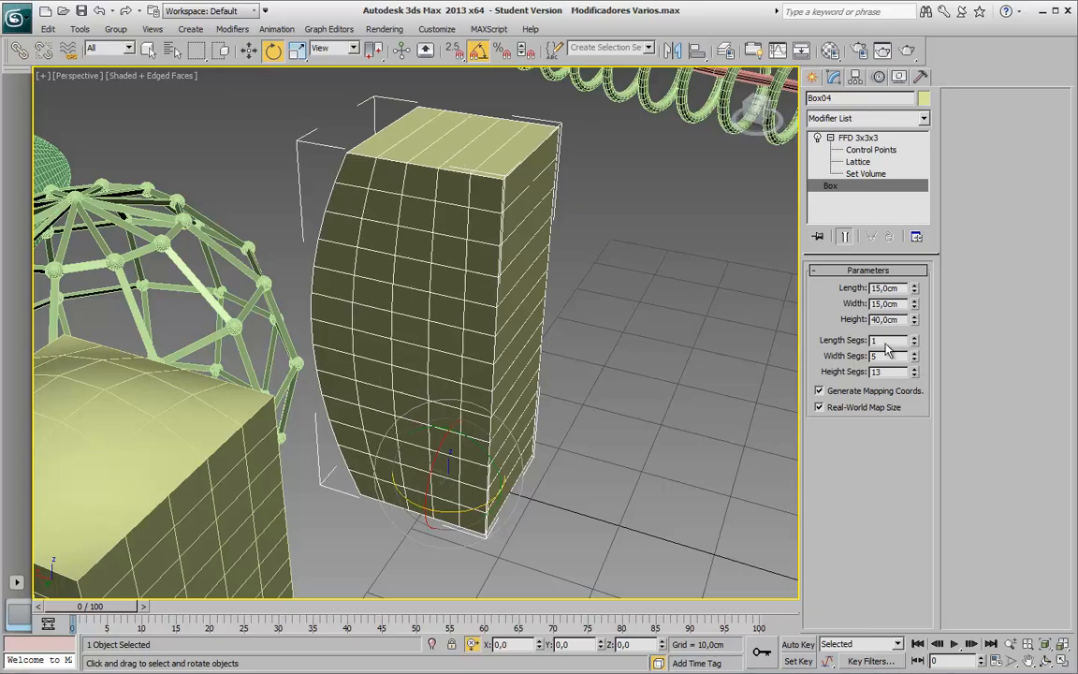
# Select the densely segmented green box and enter its FFD 3x3x3 Control Points level
pyautogui.moveTo(217, 449); pyautogui.dragTo(313, 374, button='middle')
pyautogui.click(315, 374)
pyautogui.scroll(-3, 328, 302)
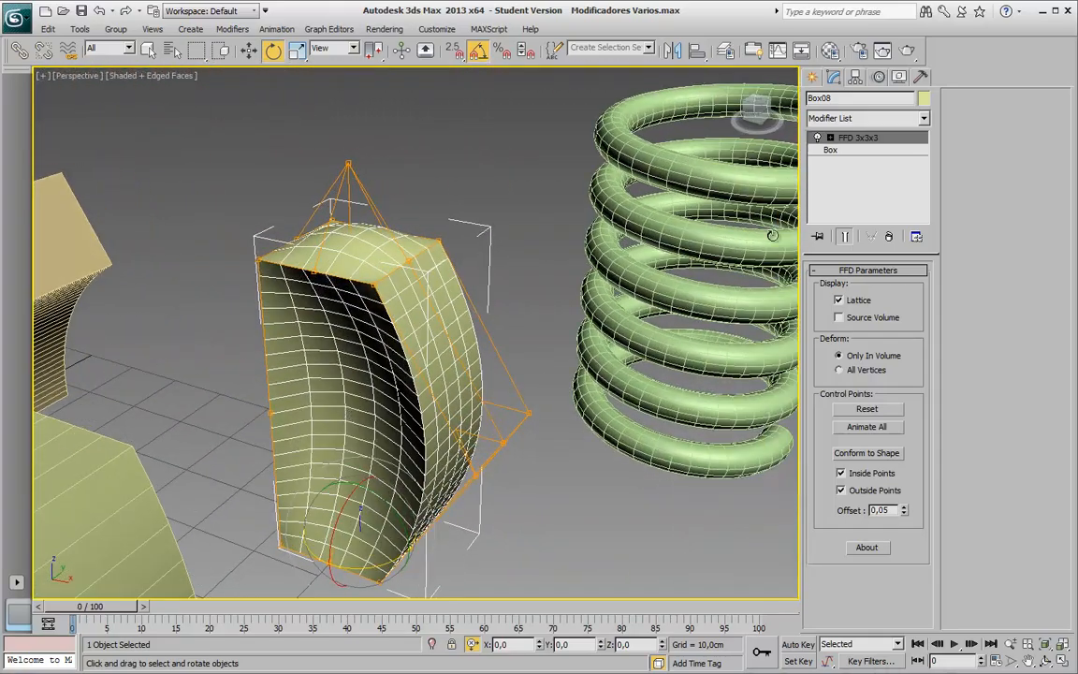
pyautogui.click(830, 137)
pyautogui.click(870, 150)
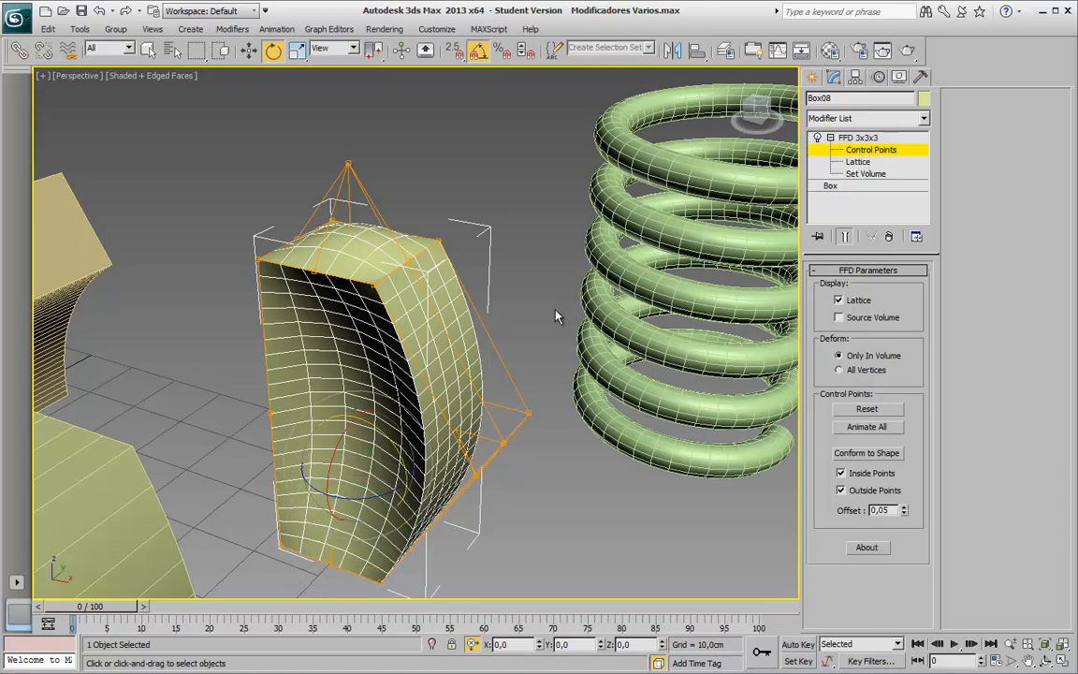
pyautogui.keyDown('alt'); pyautogui.moveTo(623, 313); pyautogui.dragTo(550, 302, button='middle'); pyautogui.keyUp('alt')
pyautogui.keyDown('alt'); pyautogui.moveTo(377, 392); pyautogui.dragTo(417, 403, button='middle'); pyautogui.keyUp('alt')
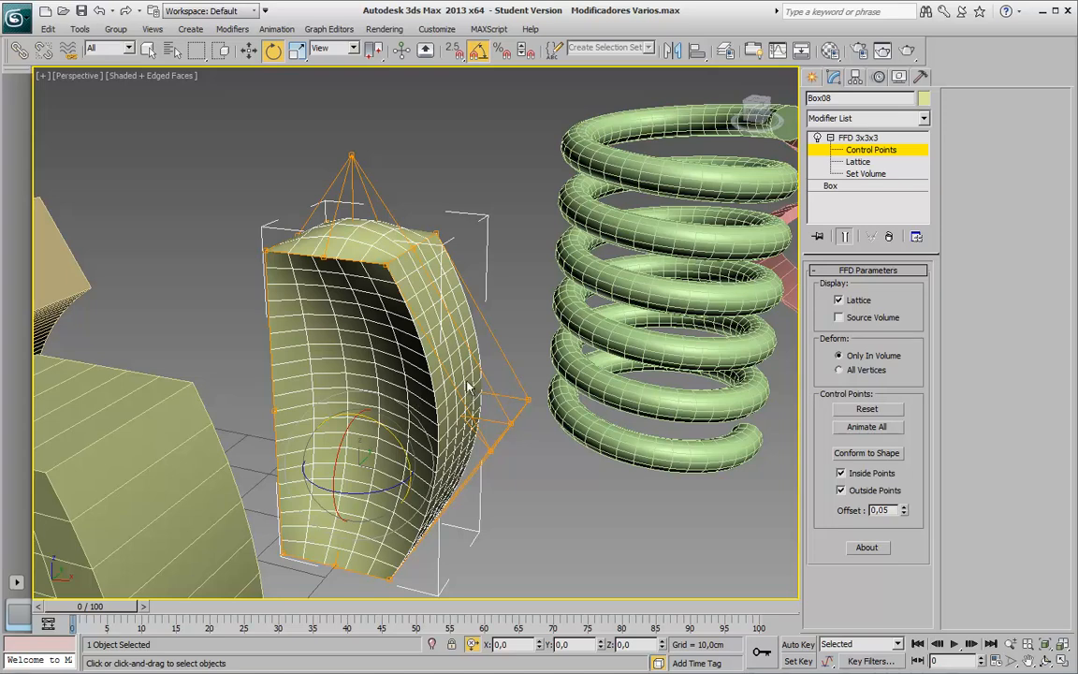
# Move the three pulled-out side control points of the FFD lattice farther outward along X
pyautogui.click(511, 425)
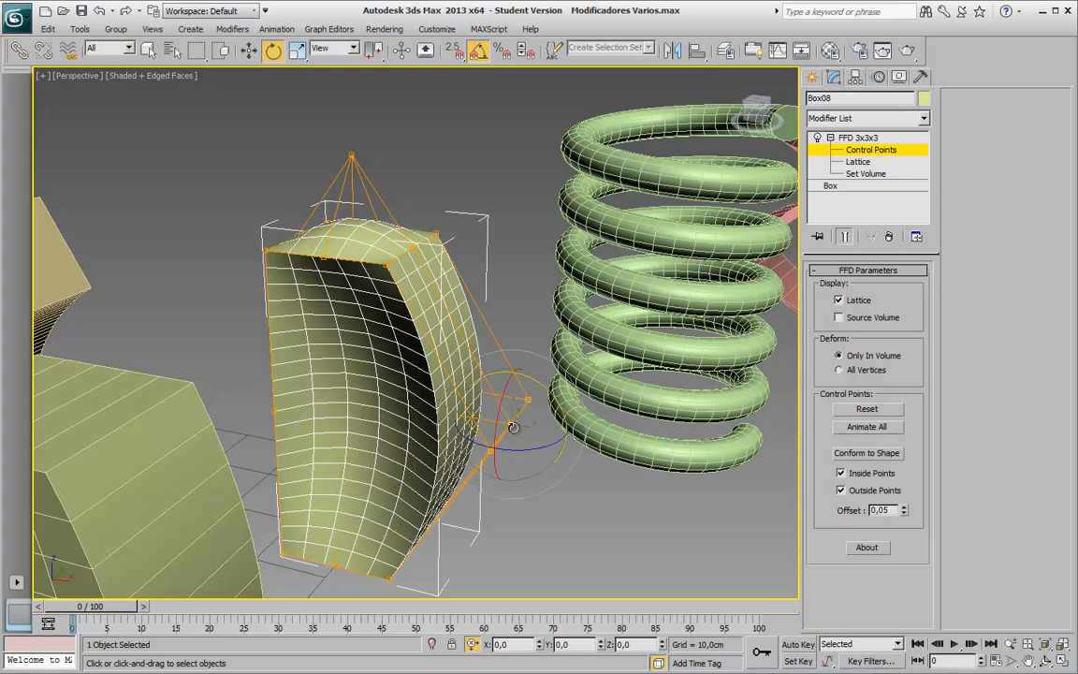
pyautogui.press('w')
pyautogui.moveTo(520, 429); pyautogui.dragTo(547, 435)
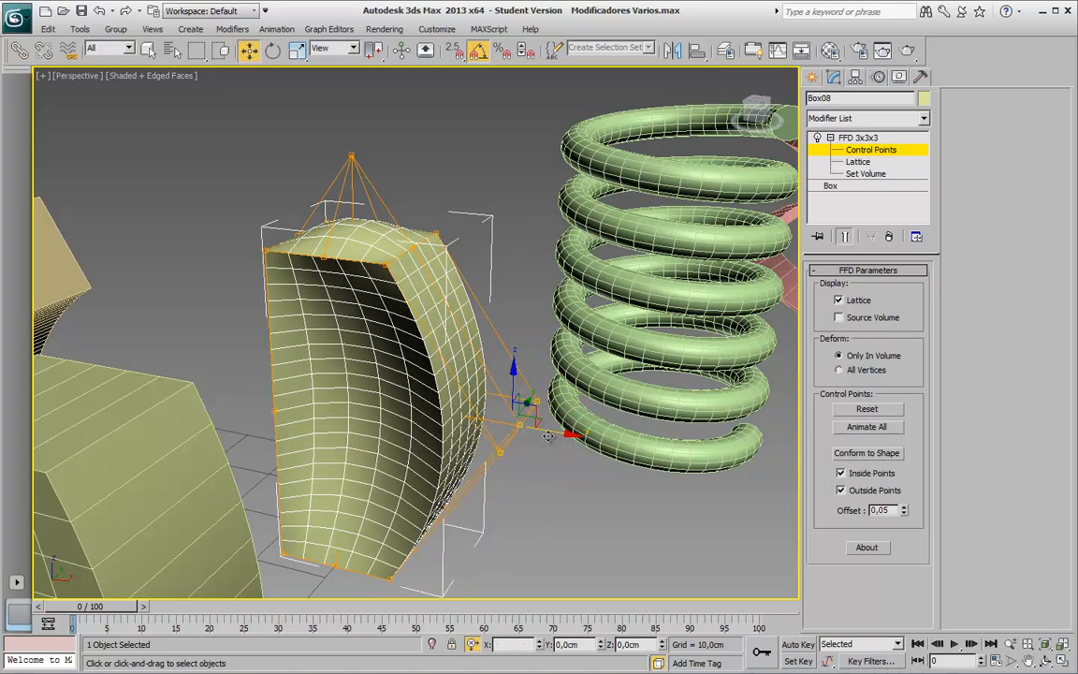
# Select the FFD lattice's raised top control point, then leave the Control Points level and collapse the FFD 3x3x3 modifier
pyautogui.click(351, 155)
pyautogui.moveTo(349, 151)
pyautogui.mouseDown()
pyautogui.moveTo(348, 120)
pyautogui.moveTo(356, 142)
pyautogui.mouseUp()
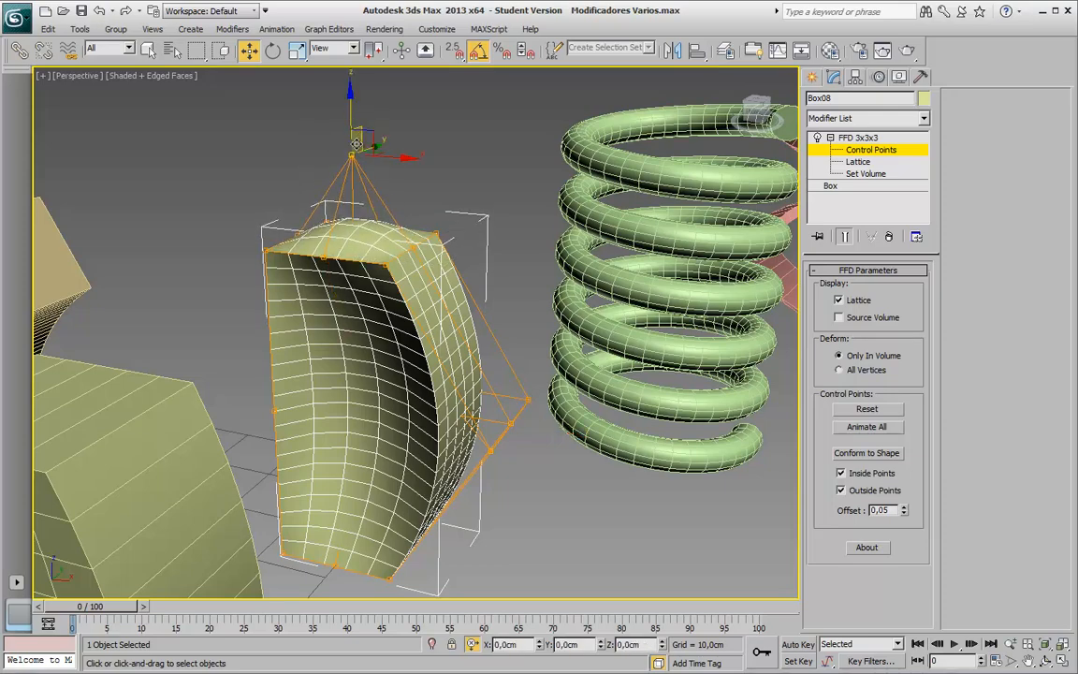
pyautogui.keyDown('alt'); pyautogui.moveTo(355, 142); pyautogui.dragTo(458, 253, button='middle'); pyautogui.keyUp('alt')
pyautogui.click(862, 151)
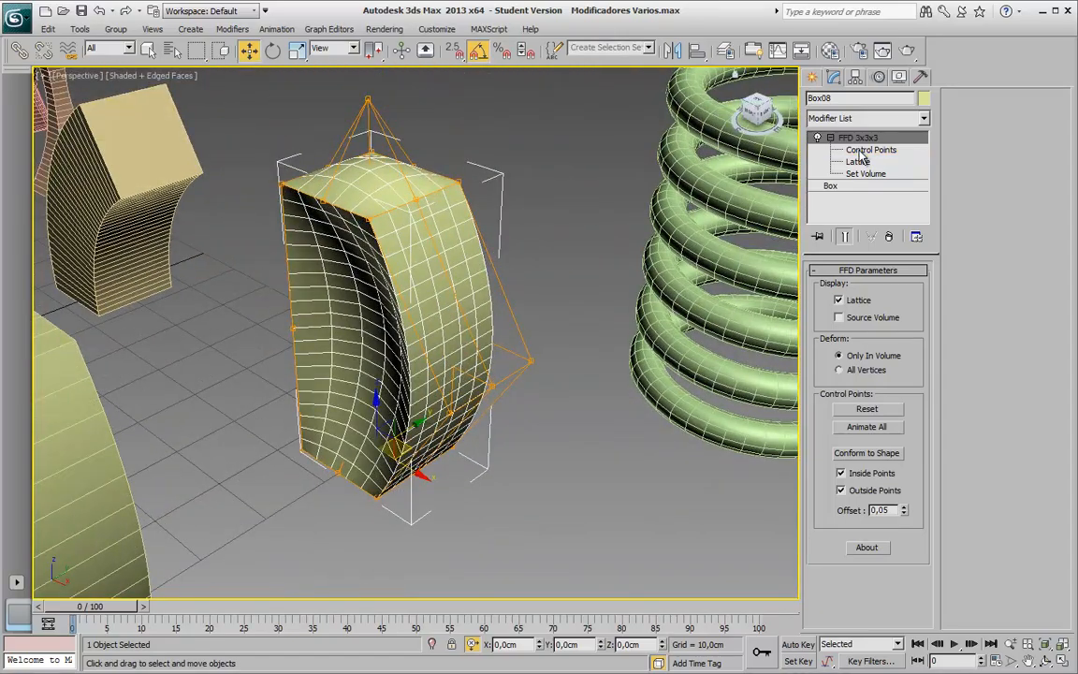
pyautogui.click(831, 138)
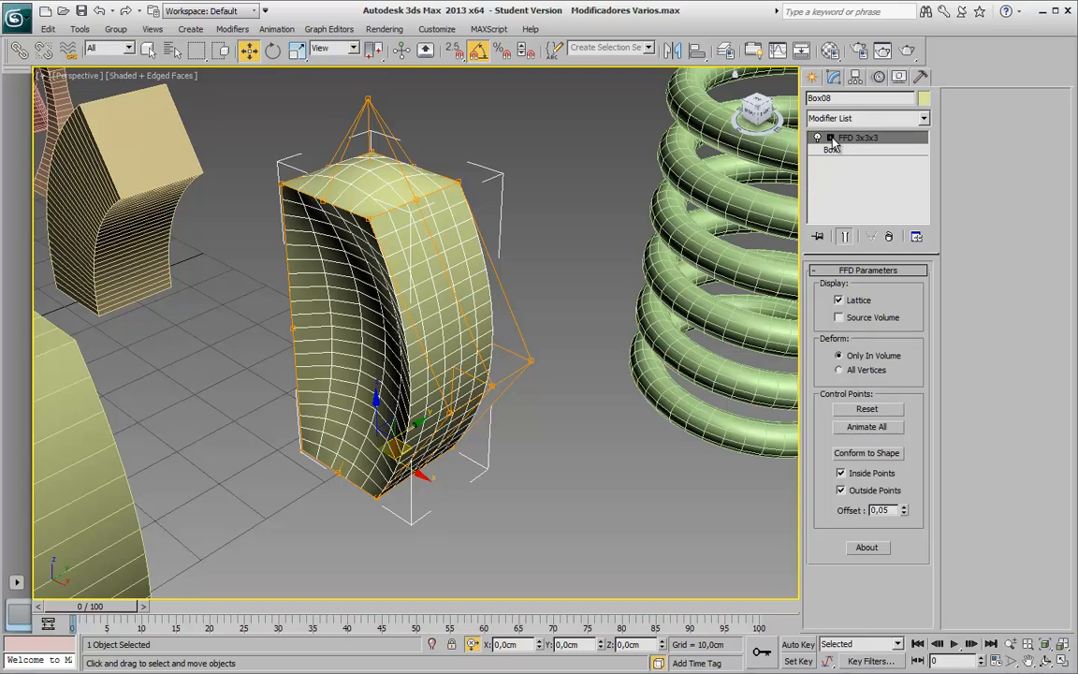
# Select the green coil spring and then the curved green plane to view their modifier stacks
pyautogui.keyDown('alt'); pyautogui.moveTo(539, 307); pyautogui.dragTo(290, 346, button='middle'); pyautogui.keyUp('alt')
pyautogui.scroll(-3, 459, 314)
pyautogui.keyDown('alt'); pyautogui.moveTo(400, 318); pyautogui.dragTo(633, 378, button='middle'); pyautogui.keyUp('alt')
pyautogui.moveTo(629, 333); pyautogui.dragTo(437, 297, button='middle')
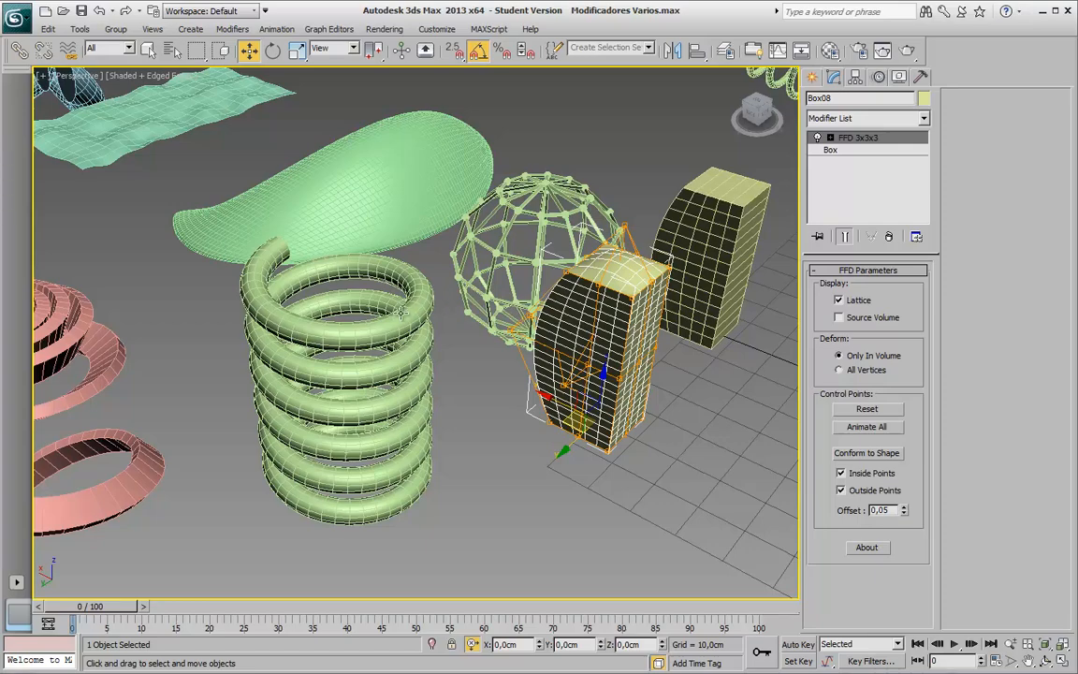
pyautogui.click(401, 315)
pyautogui.click(345, 219)
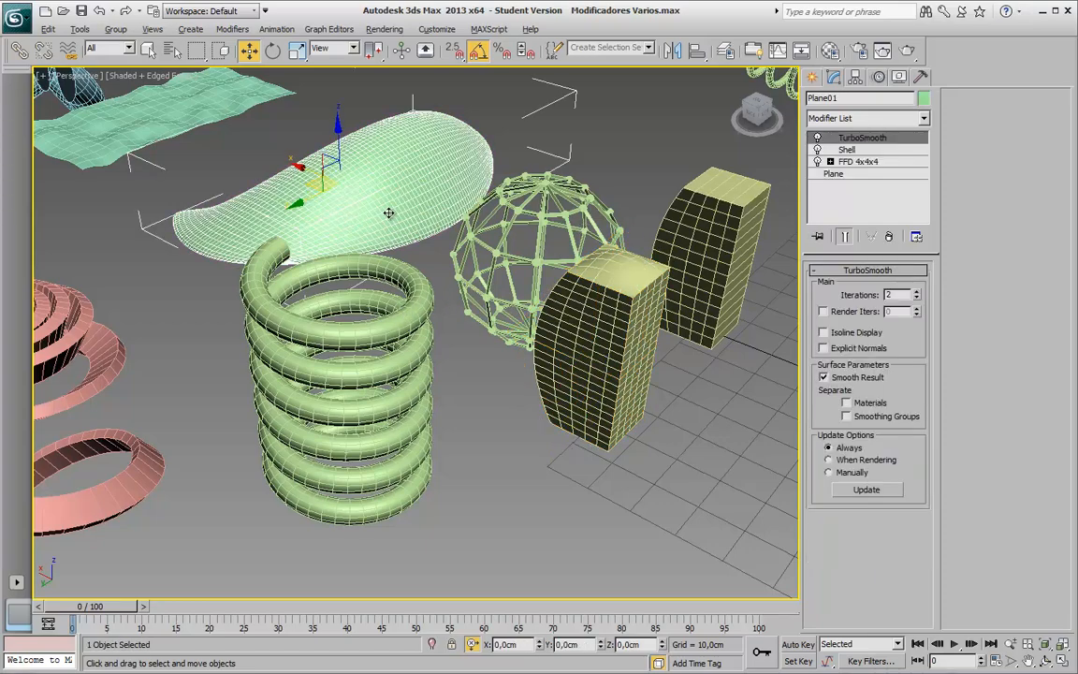
pyautogui.keyDown('alt'); pyautogui.moveTo(388, 214); pyautogui.dragTo(527, 192, button='middle'); pyautogui.keyUp('alt')
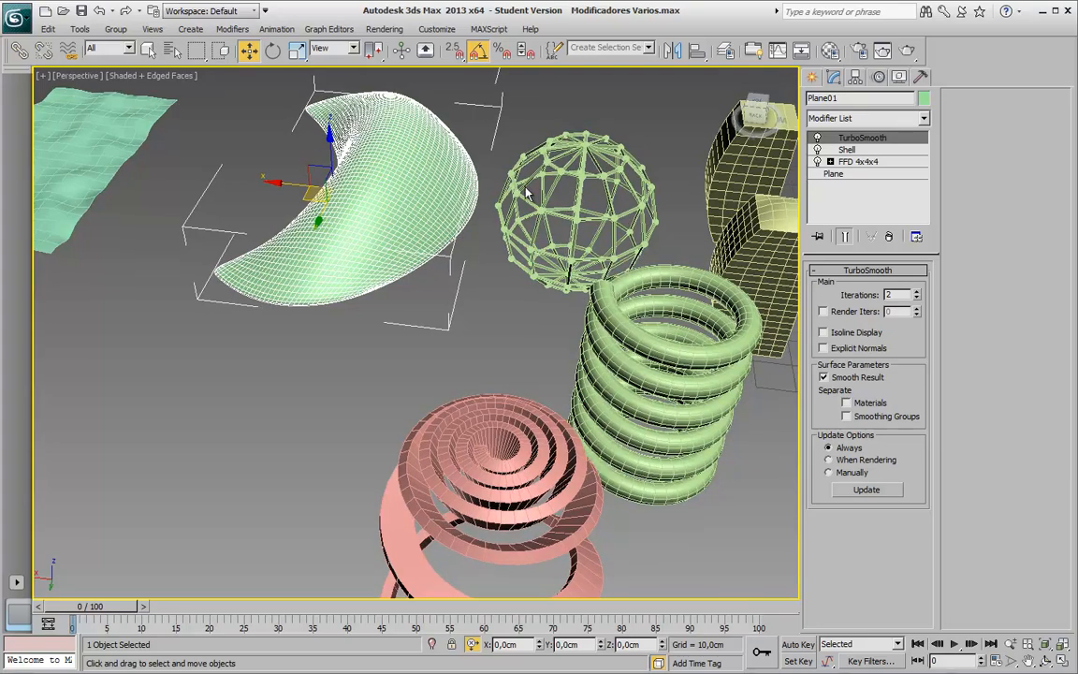
# Select and frame the green wireframe sphere, check its base Sphere level and return to its Lattice modifier
pyautogui.click(575, 177)
pyautogui.press('z')
pyautogui.keyDown('alt'); pyautogui.moveTo(372, 304); pyautogui.dragTo(553, 334, button='middle'); pyautogui.keyUp('alt')
pyautogui.click(837, 151)
pyautogui.click(851, 139)
pyautogui.scroll(2, 532, 295)
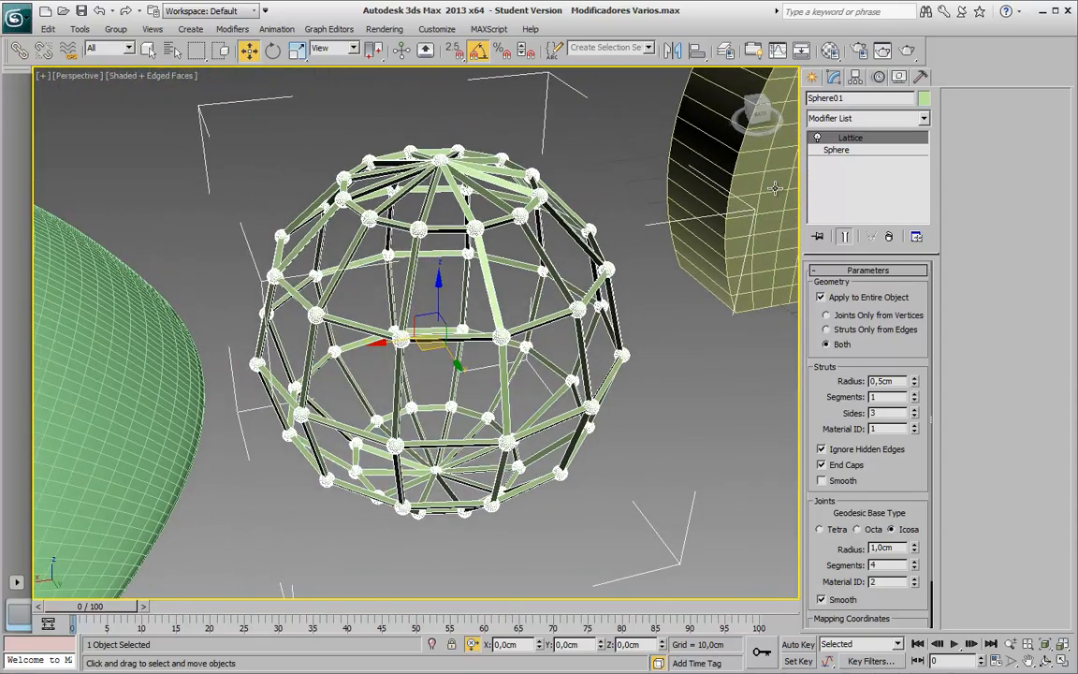
# Switch the sphere's Lattice modifier off and on repeatedly to compare it with the plain base sphere
pyautogui.click(819, 139)
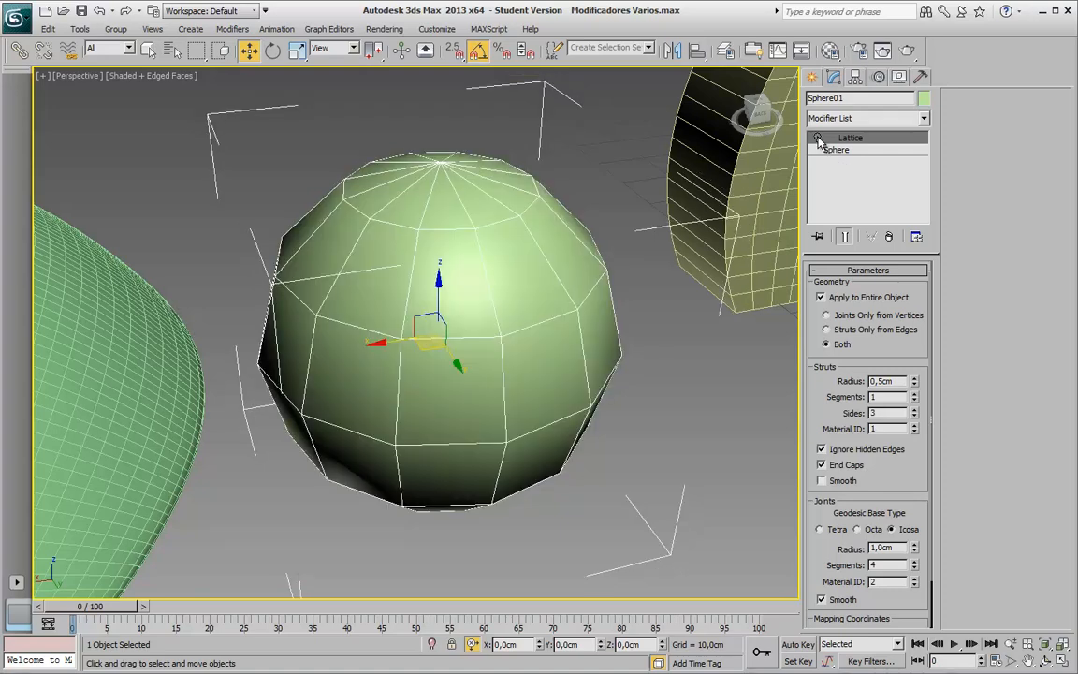
pyautogui.click(819, 139)
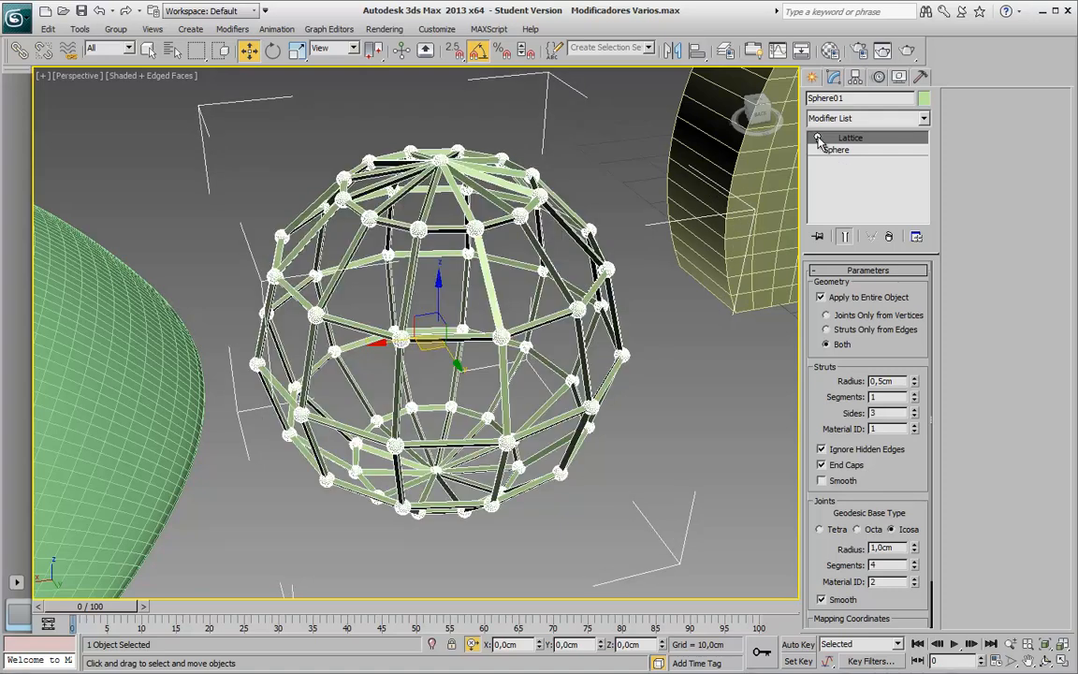
pyautogui.click(819, 139)
pyautogui.click(819, 139)
pyautogui.click(819, 139)
pyautogui.click(819, 138)
pyautogui.keyDown('alt'); pyautogui.moveTo(510, 335); pyautogui.dragTo(741, 241, button='middle'); pyautogui.keyUp('alt')
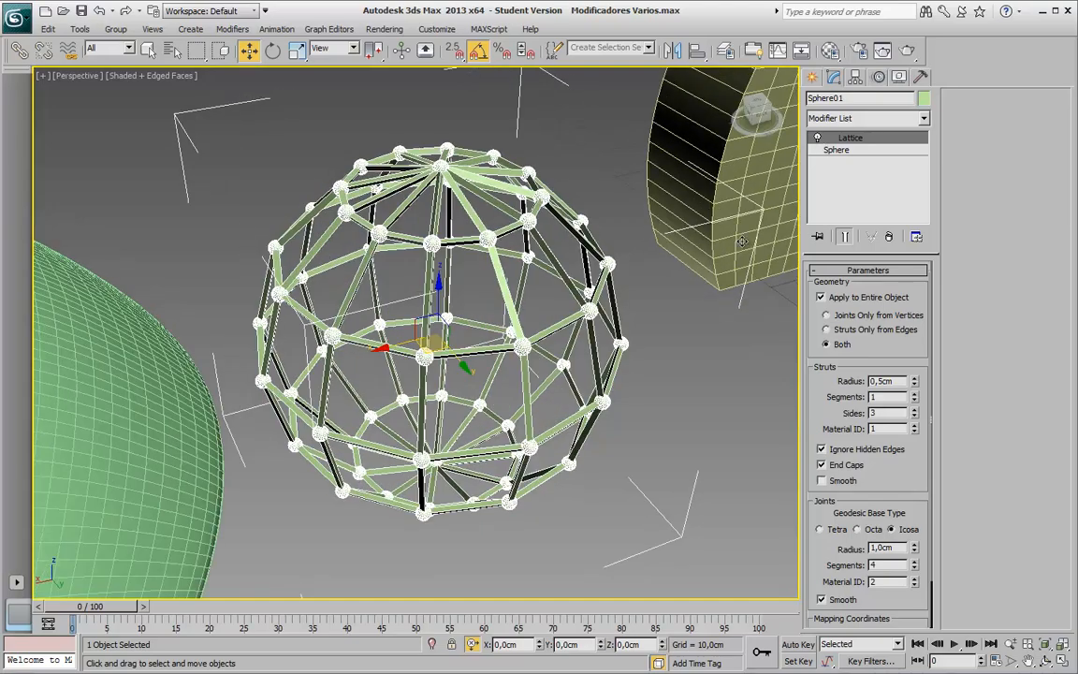
pyautogui.click(820, 139)
pyautogui.click(819, 139)
# Compare the Lattice geometry options Struts Only from Edges and Joints Only from Vertices, and return to Both
pyautogui.scroll(5, 538, 348)
pyautogui.scroll(-5, 552, 356)
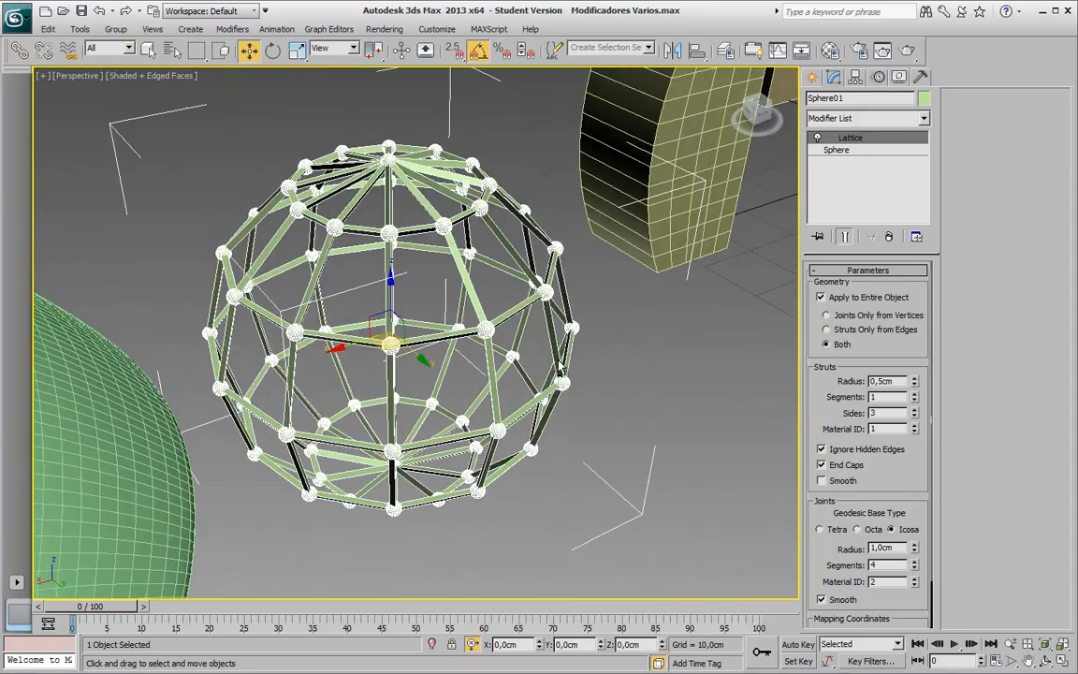
pyautogui.scroll(5, 490, 325)
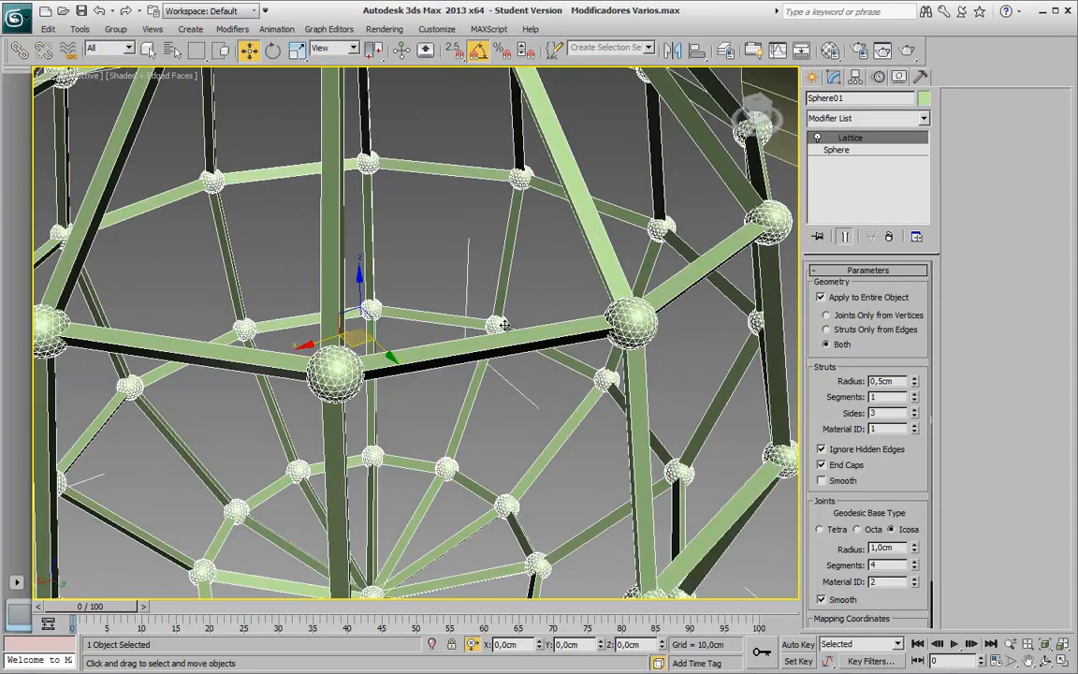
pyautogui.keyDown('alt'); pyautogui.moveTo(622, 331); pyautogui.dragTo(553, 336, button='middle'); pyautogui.keyUp('alt')
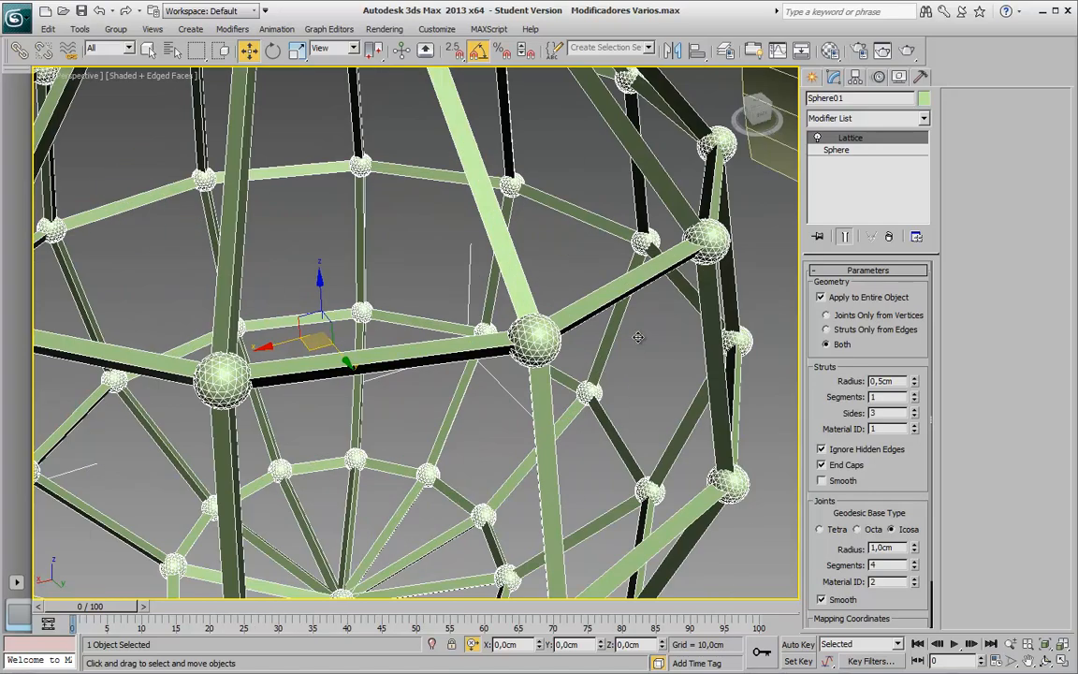
pyautogui.keyDown('alt'); pyautogui.moveTo(640, 337); pyautogui.dragTo(662, 322, button='middle'); pyautogui.keyUp('alt')
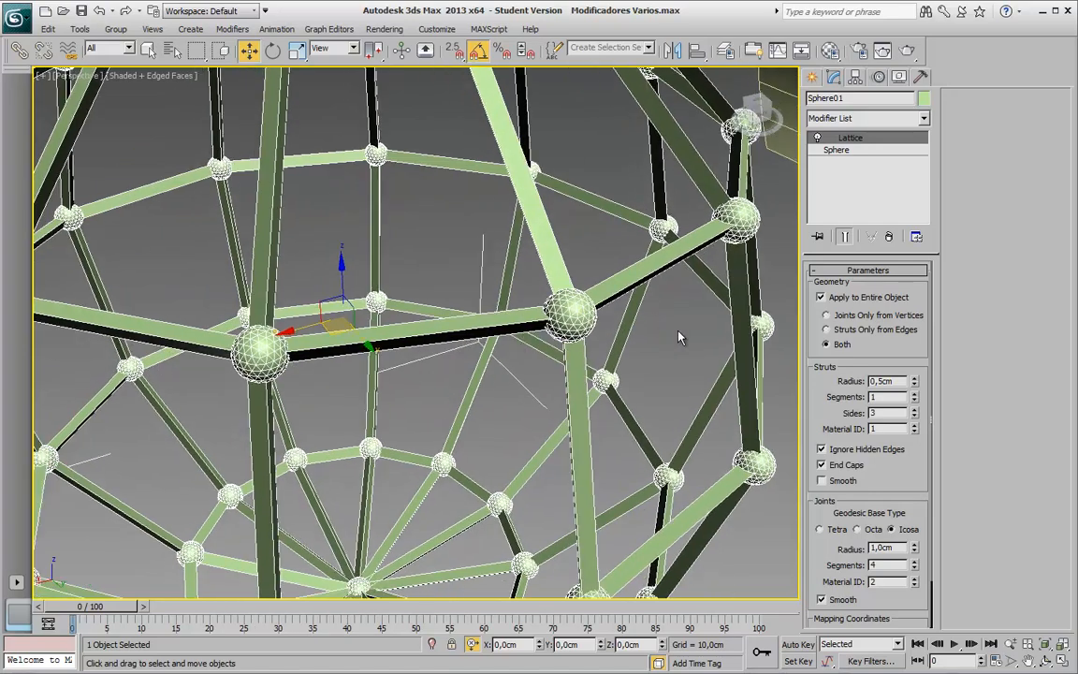
pyautogui.click(858, 331)
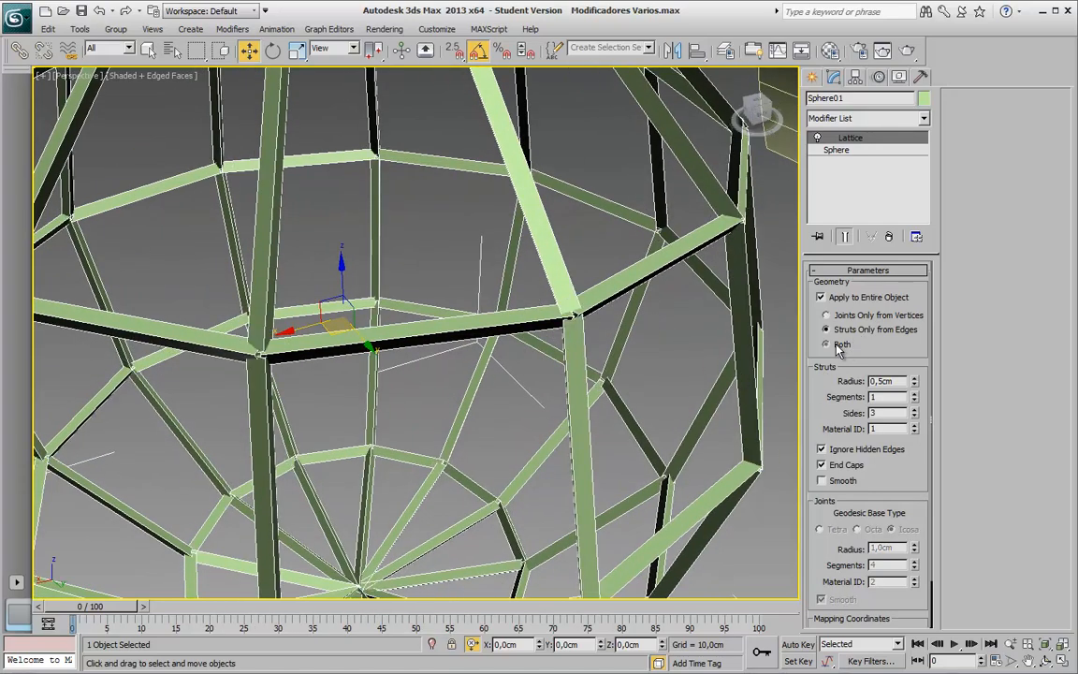
pyautogui.click(844, 342)
pyautogui.click(845, 333)
pyautogui.click(862, 320)
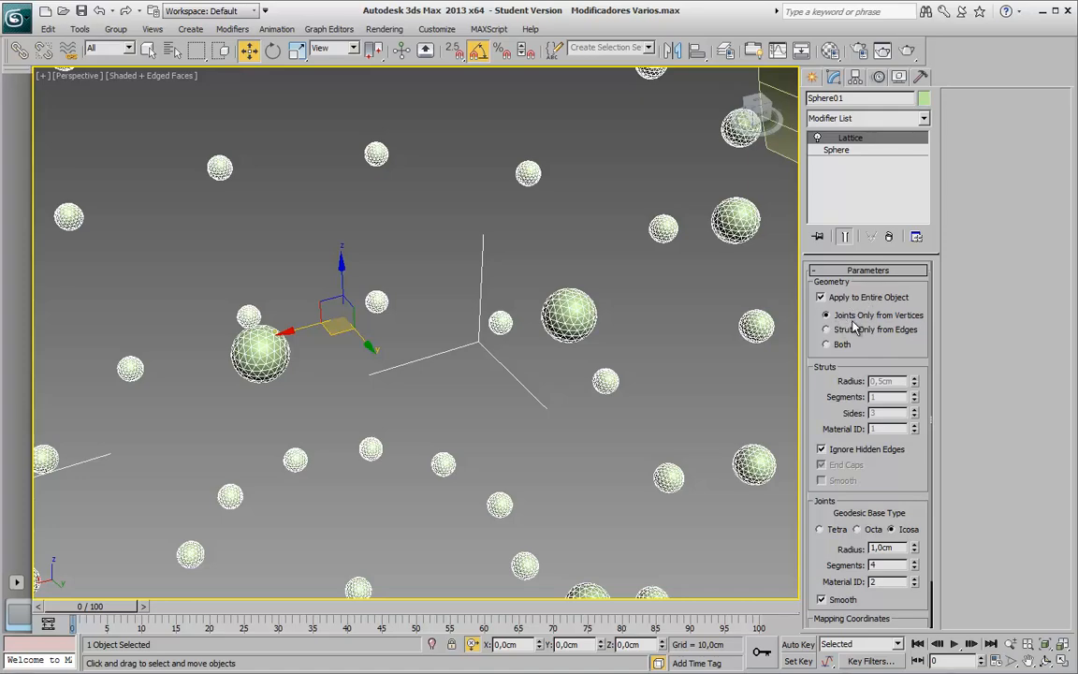
pyautogui.click(849, 331)
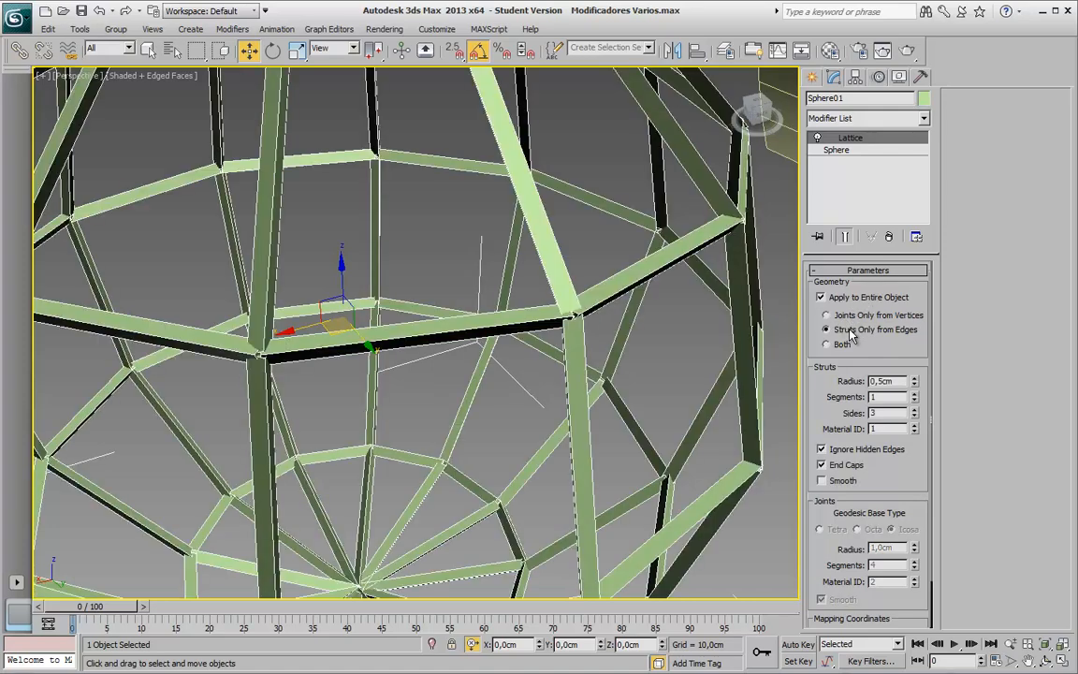
pyautogui.click(839, 345)
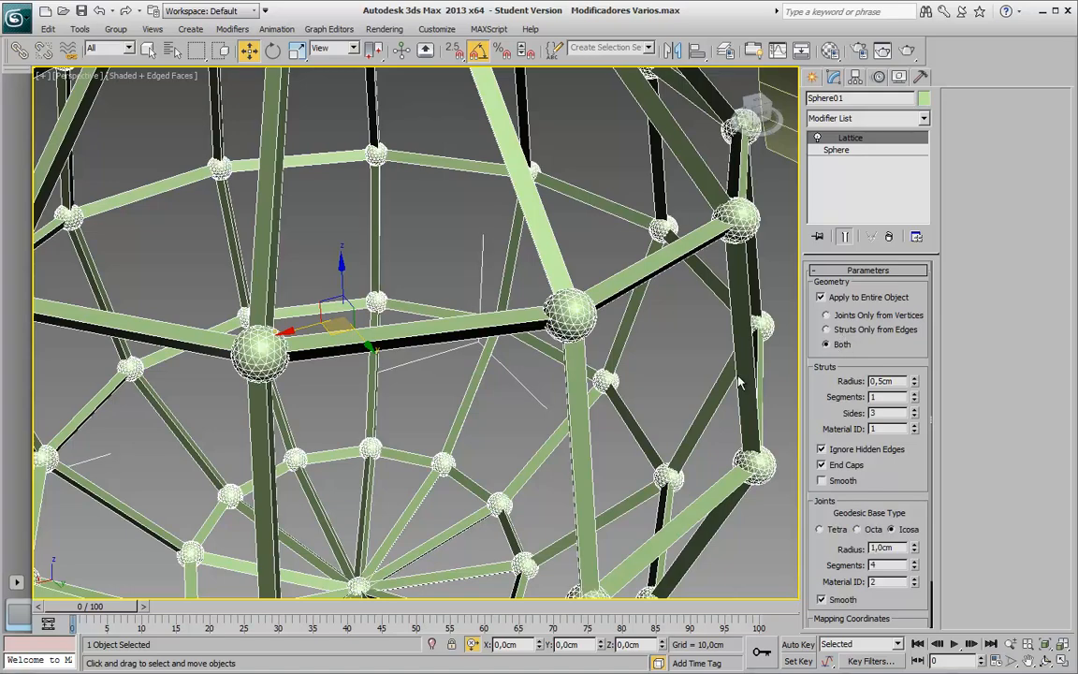
# Try a strut radius of 0 cm and 7 strut sides, restoring 0.5 cm and 3 sides
pyautogui.rightClick(916, 384)
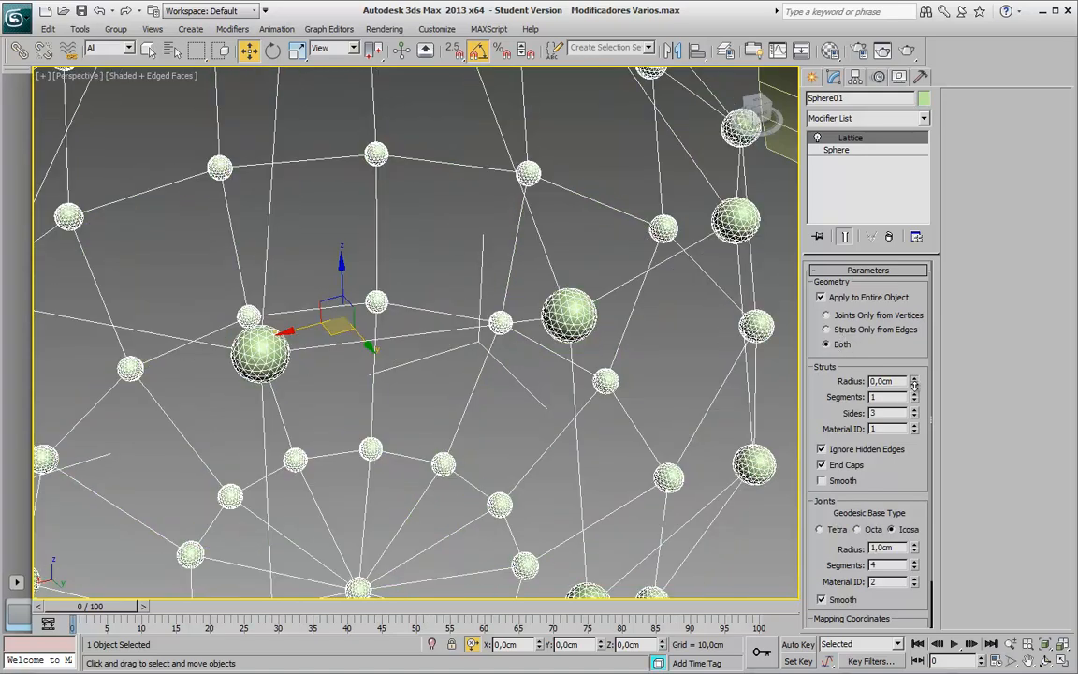
pyautogui.moveTo(913, 381); pyautogui.dragTo(915, 413)
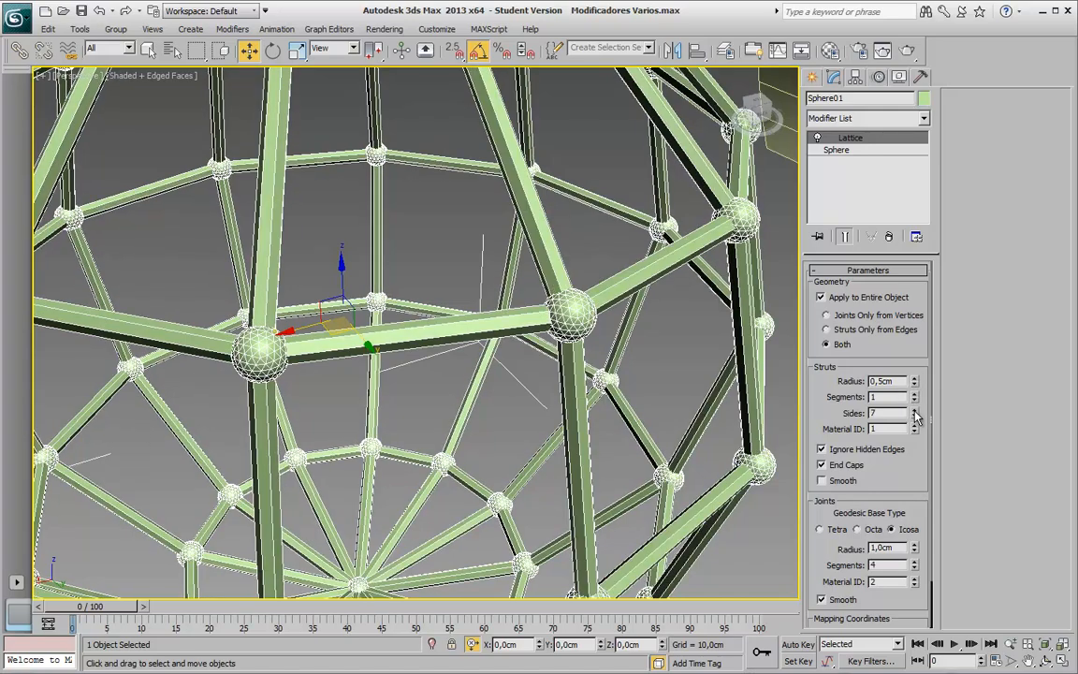
pyautogui.rightClick(915, 415)
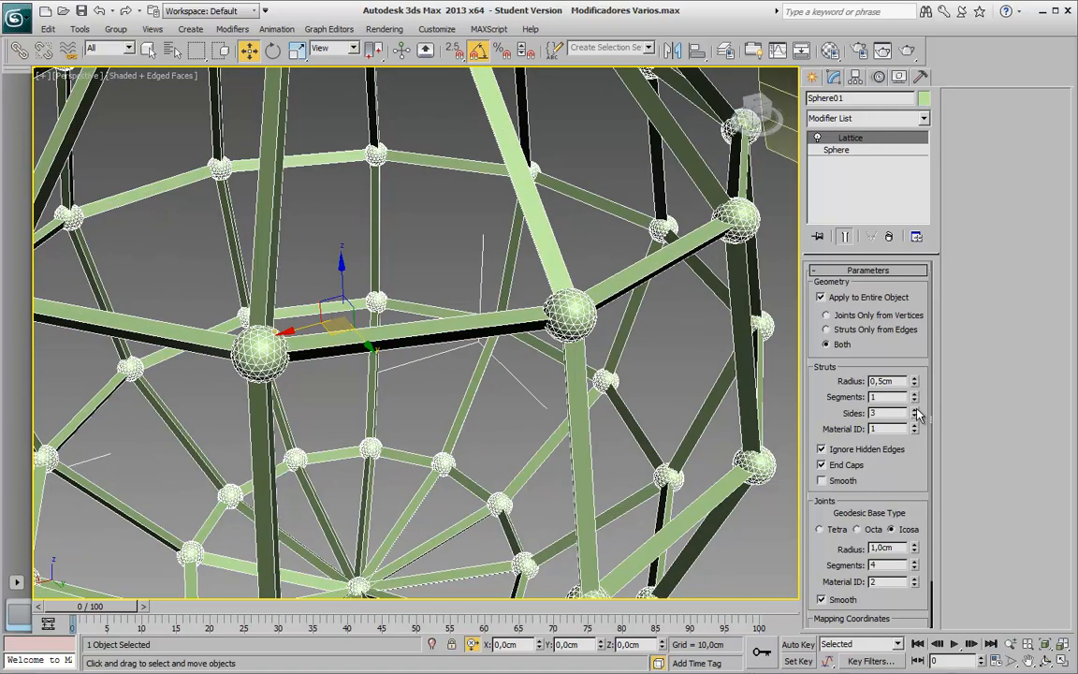
# Set the struts to 12 sides with Smooth enabled, and check the sphere in shaded view without edges
pyautogui.moveTo(916, 413); pyautogui.dragTo(916, 413)
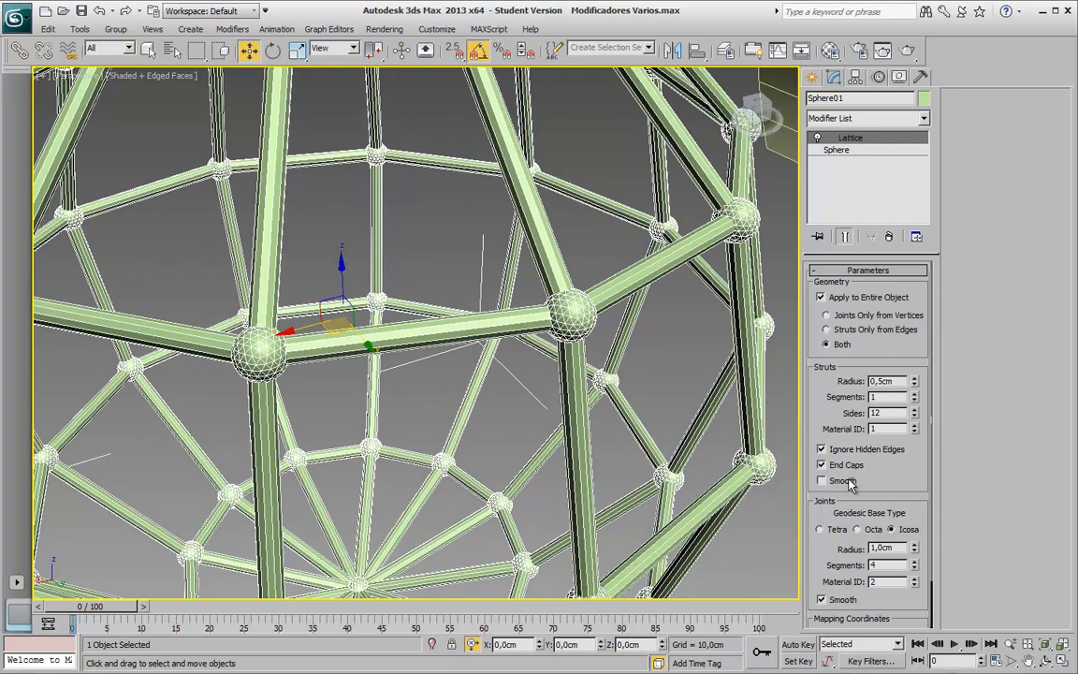
pyautogui.click(689, 335)
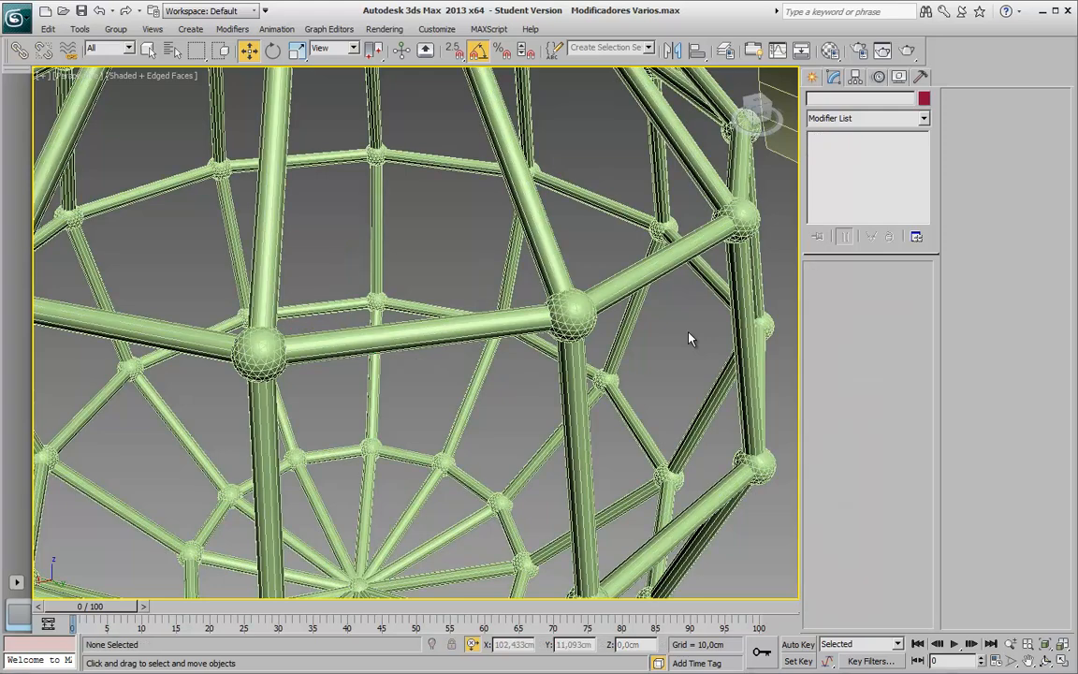
pyautogui.press('F4')
pyautogui.moveTo(680, 288); pyautogui.dragTo(620, 272, button='middle')
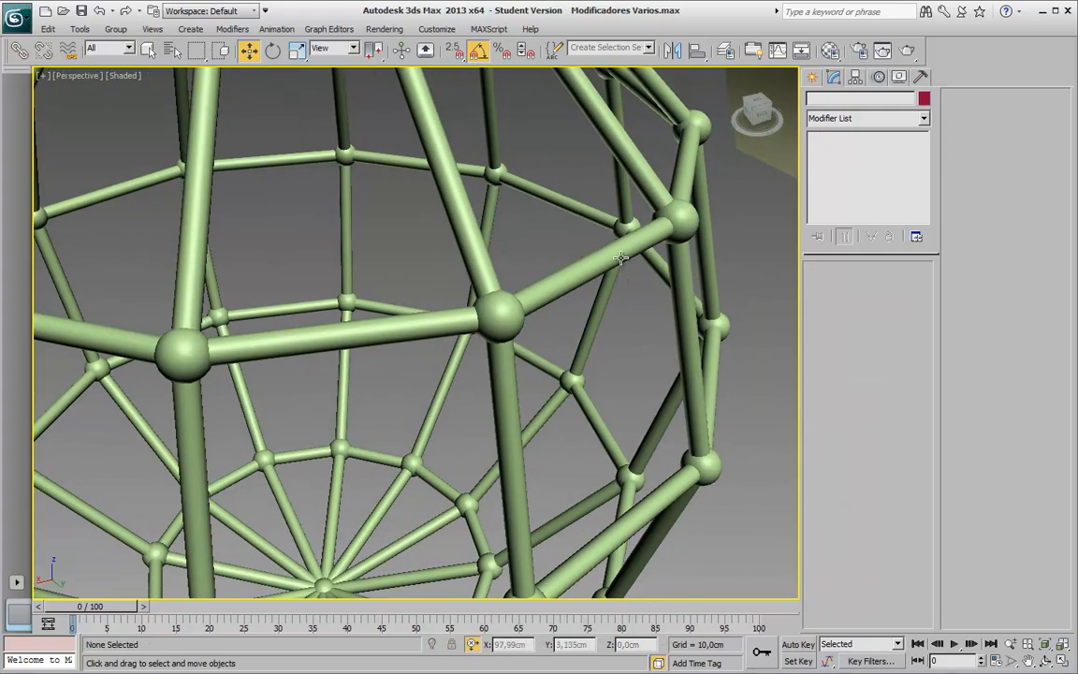
pyautogui.click(562, 234)
pyautogui.press('F4')
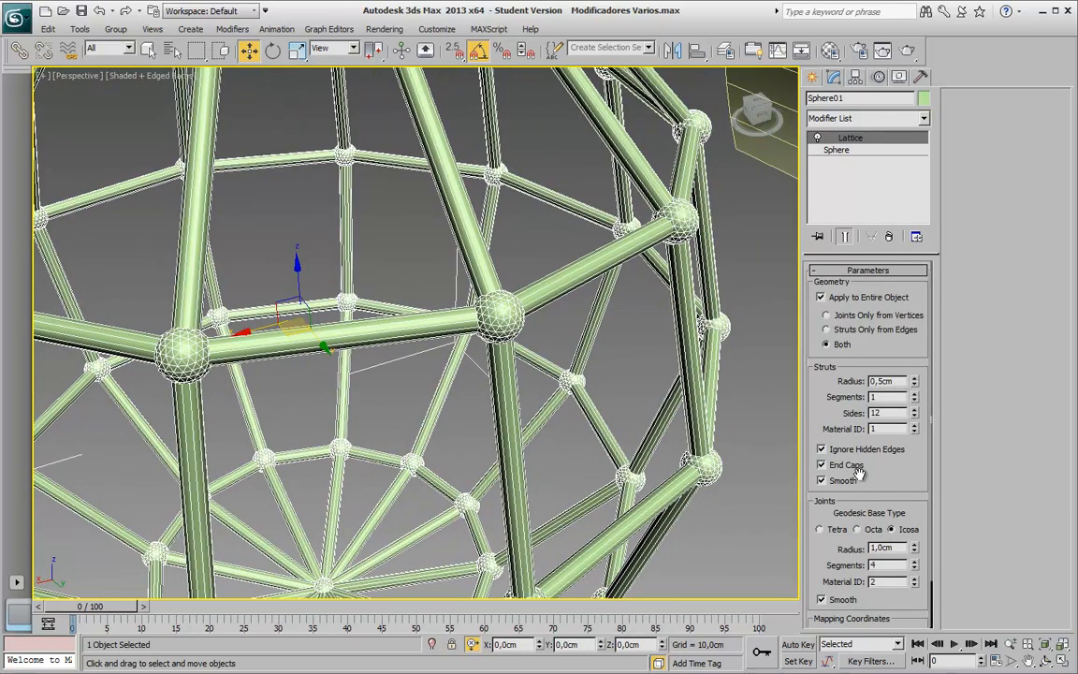
# Try a radius of 7 cm for the lattice joints and frame the whole sphere
pyautogui.scroll(-2, 860, 473)
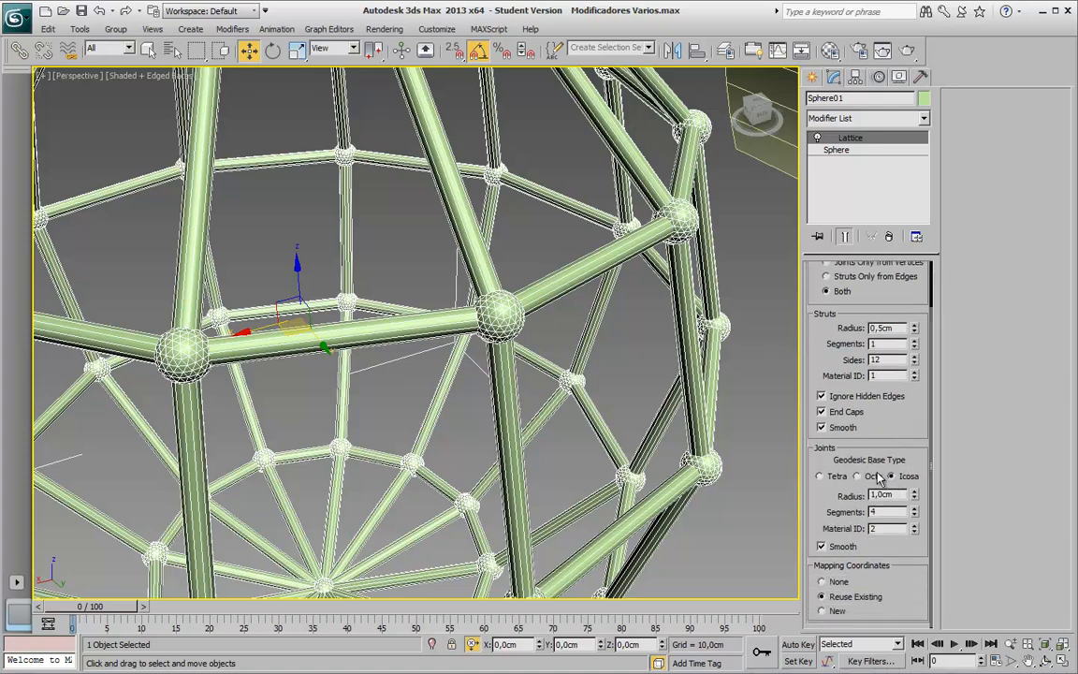
pyautogui.moveTo(914, 494)
pyautogui.mouseDown()
pyautogui.moveTo(917, 480)
pyautogui.moveTo(923, 506)
pyautogui.mouseUp()
pyautogui.press('z')
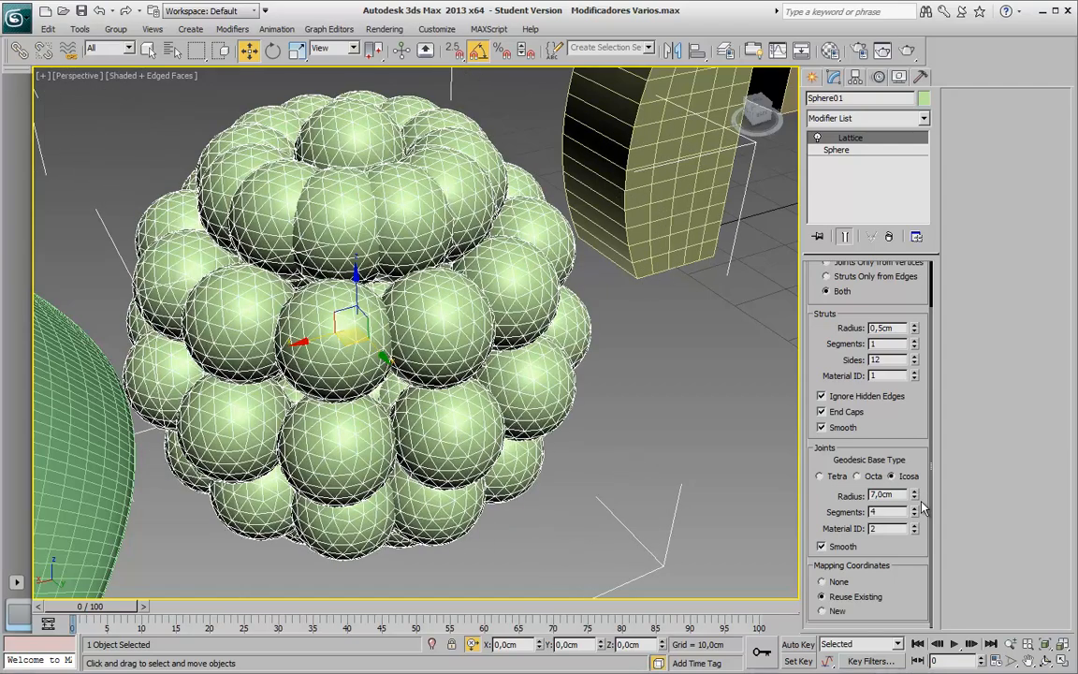
# Set the lattice joints' radius to 2 cm
pyautogui.scroll(3, 508, 403)
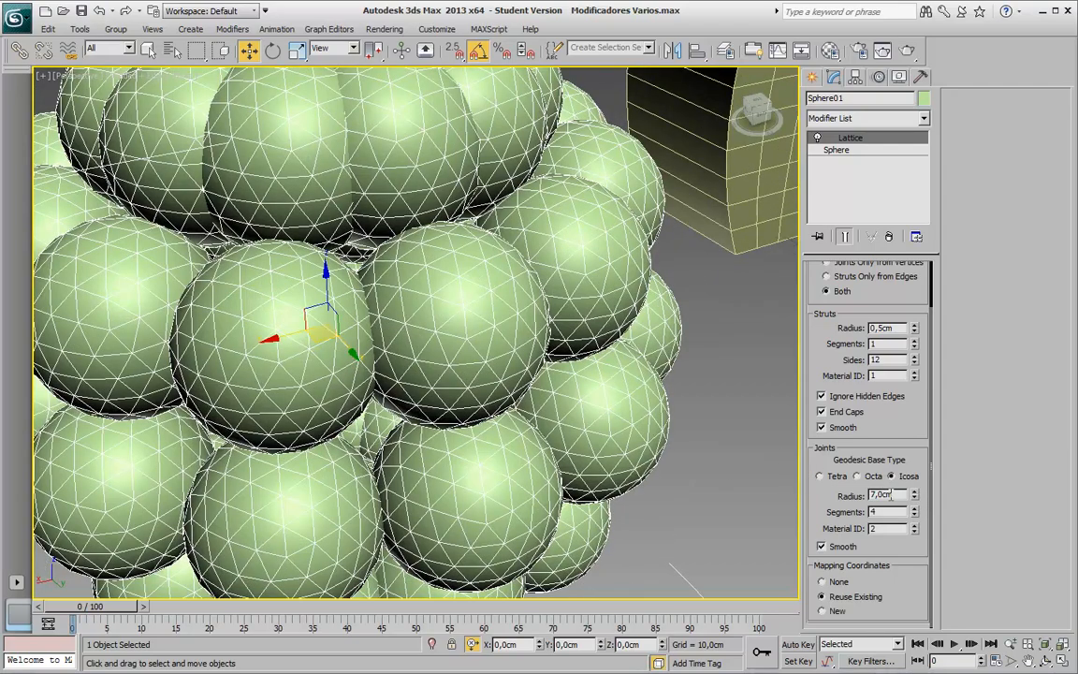
pyautogui.doubleClick(890, 494)
pyautogui.write('2')
pyautogui.press('Return')
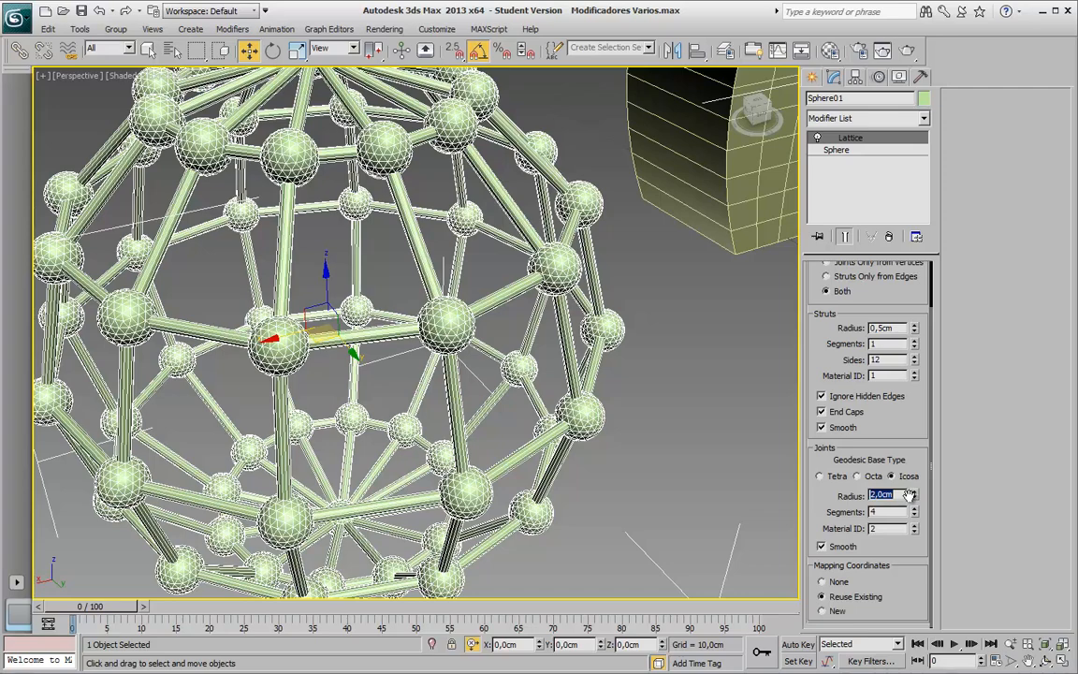
# Compare the Octa, Tetra and Icosa geodesic base types on the four-segment joints, returning to Icosa
pyautogui.click(873, 477)
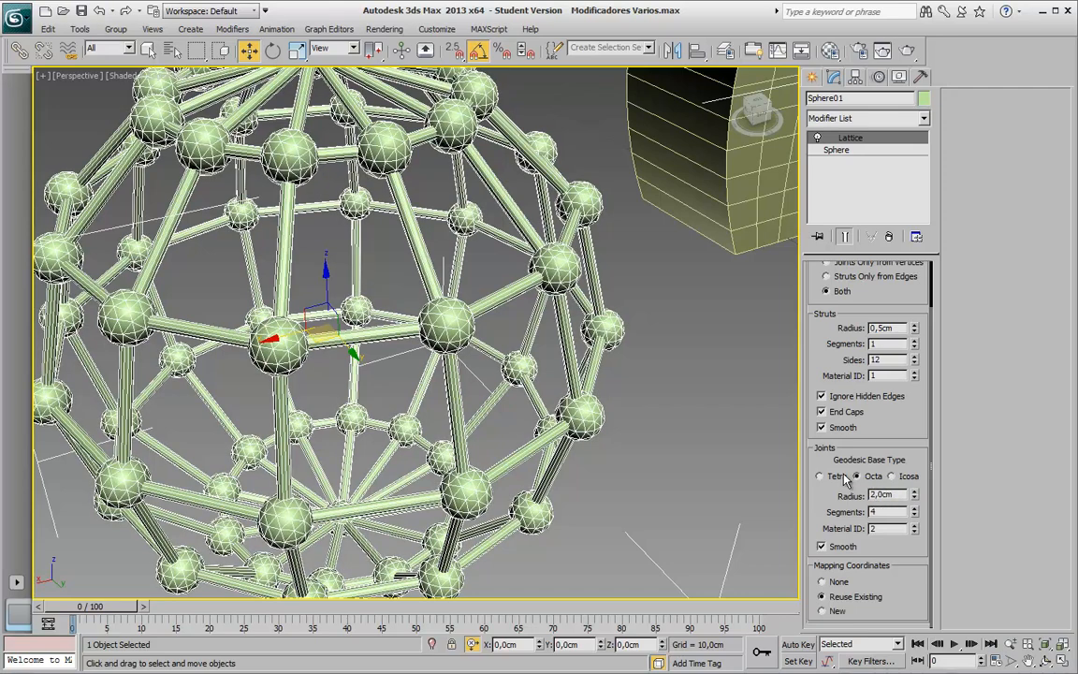
pyautogui.click(821, 477)
pyautogui.click(907, 478)
pyautogui.click(833, 478)
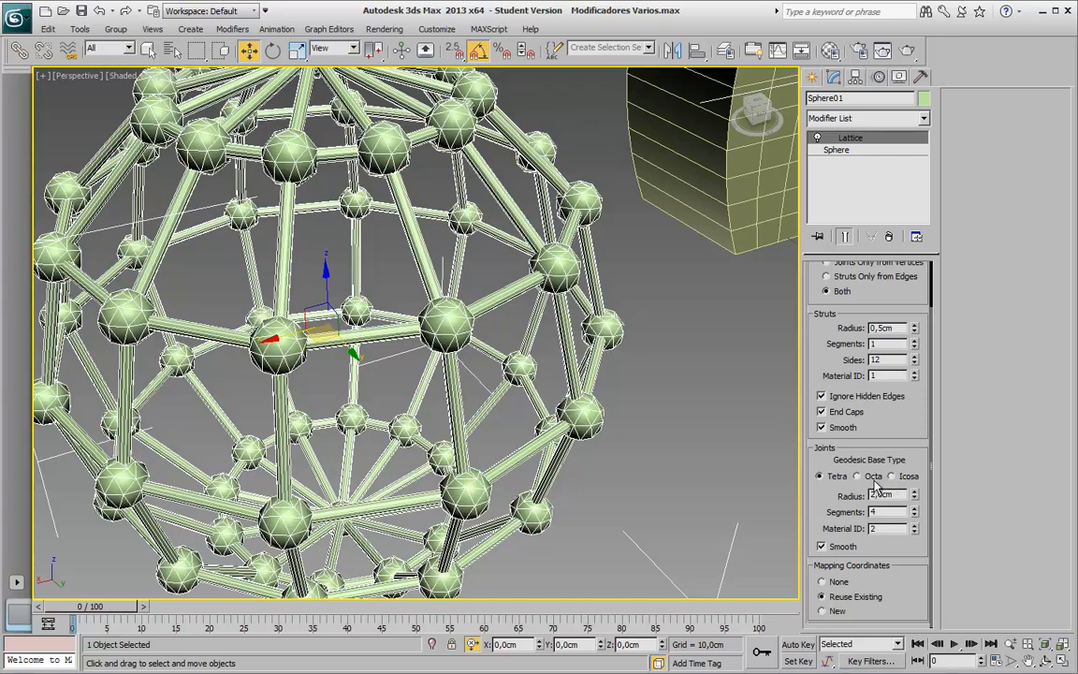
pyautogui.click(897, 477)
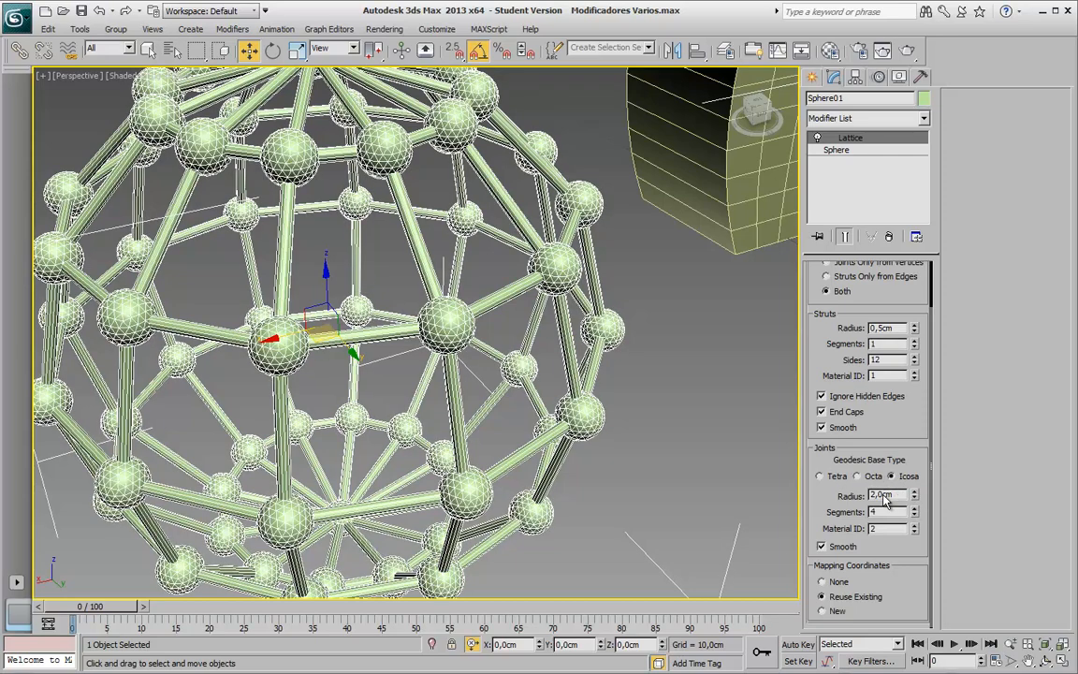
# Reduce the lattice joints to 1 segment and change their geodesic base type to Octa, then Tetra
pyautogui.moveTo(915, 515); pyautogui.dragTo(915, 524)
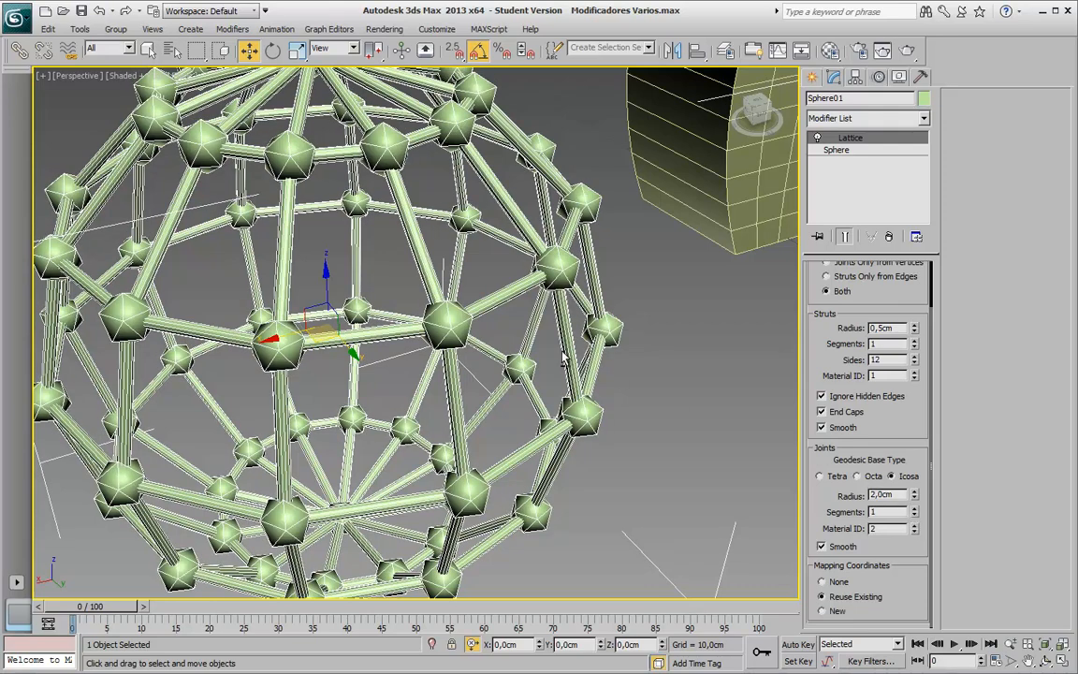
pyautogui.keyDown('alt'); pyautogui.moveTo(563, 352); pyautogui.dragTo(521, 350, button='middle'); pyautogui.keyUp('alt')
pyautogui.scroll(1, 547, 356)
pyautogui.click(881, 498)
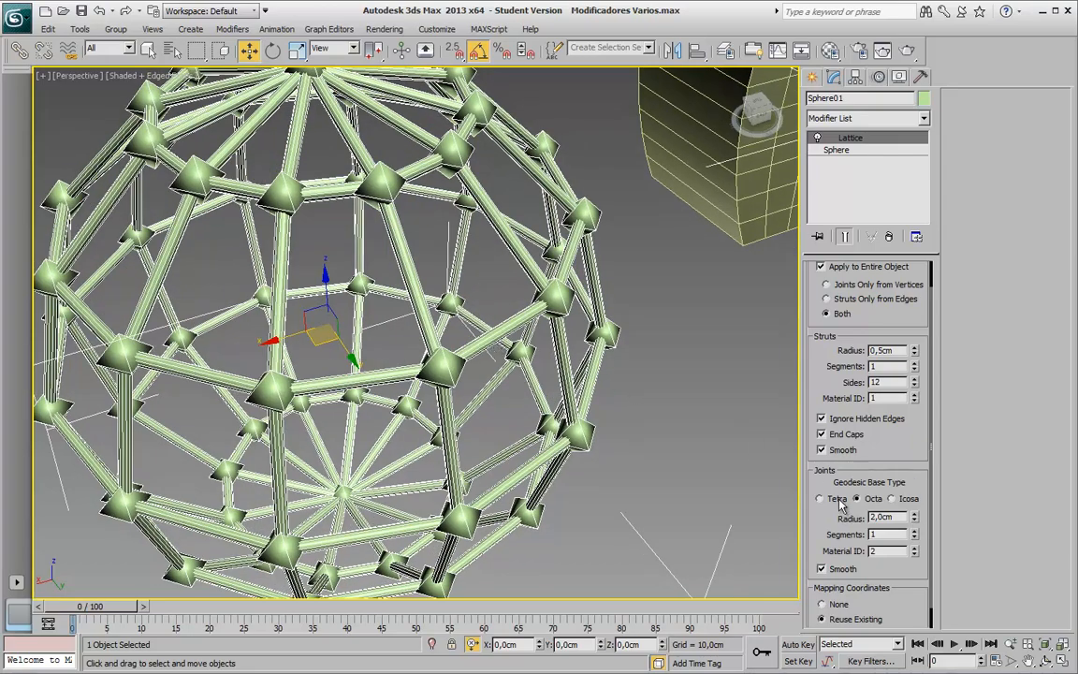
pyautogui.click(839, 502)
pyautogui.scroll(5, 516, 373)
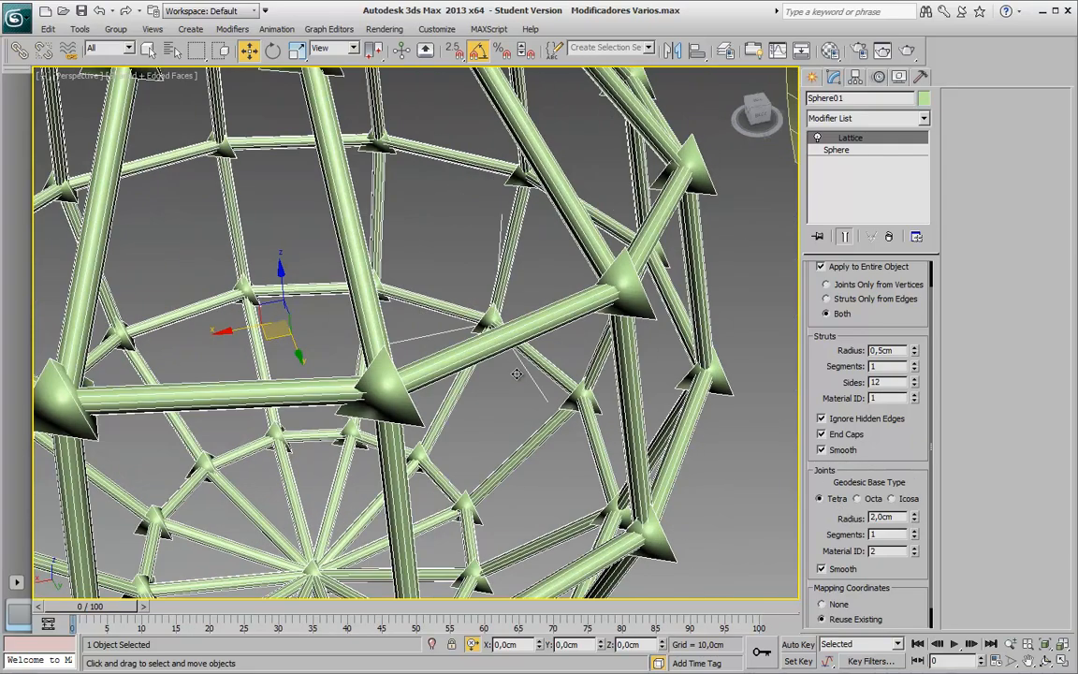
# Try higher segment counts on the Tetra lattice joints and return them to 1 segment
pyautogui.keyDown('alt'); pyautogui.moveTo(517, 373); pyautogui.dragTo(512, 375, button='middle'); pyautogui.keyUp('alt')
pyautogui.click(915, 530)
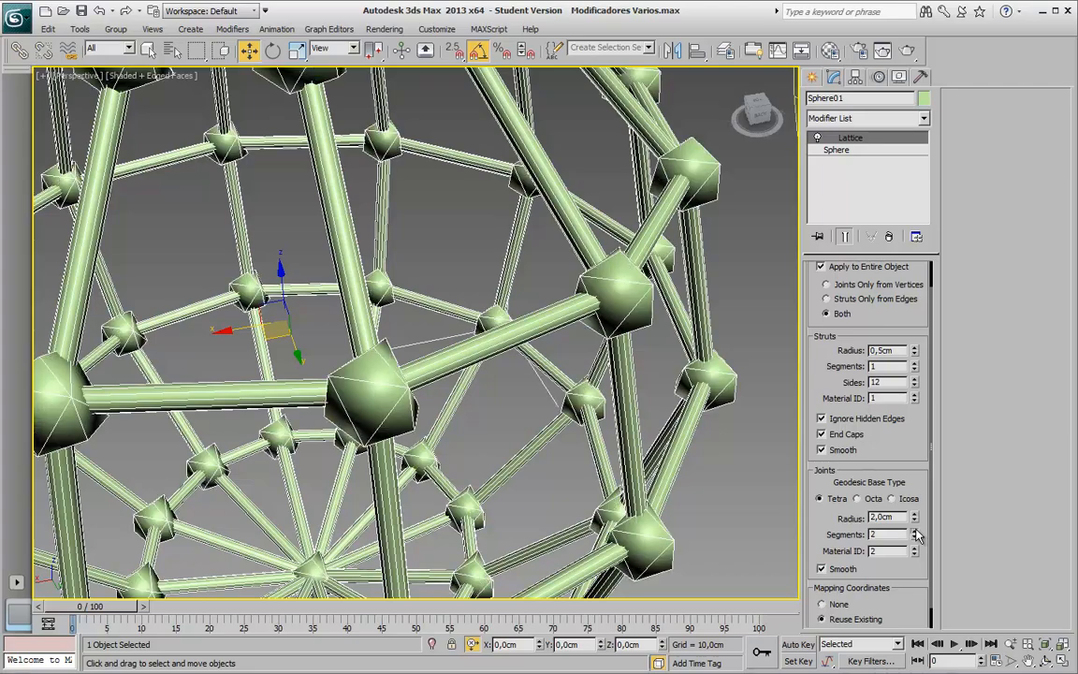
pyautogui.click(915, 530)
pyautogui.click(916, 530)
pyautogui.rightClick(915, 535)
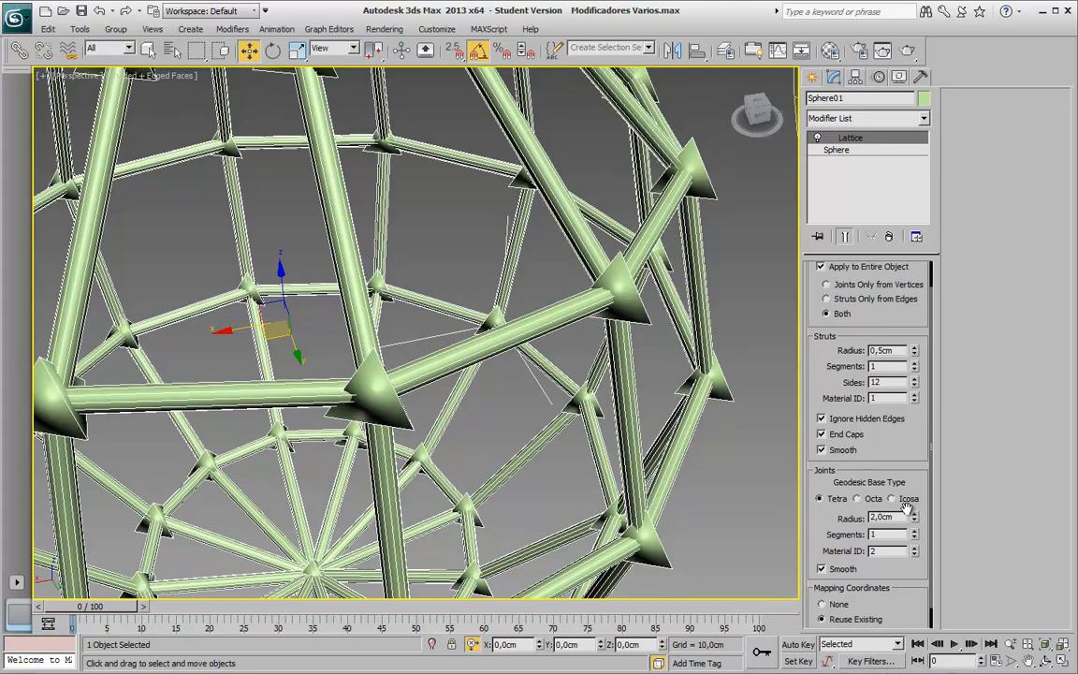
# Change the lattice joints' geodesic base type to Icosa
pyautogui.scroll(-4, 632, 393)
pyautogui.keyDown('alt'); pyautogui.moveTo(555, 416); pyautogui.dragTo(628, 349, button='middle'); pyautogui.keyUp('alt')
pyautogui.scroll(-1, 805, 556)
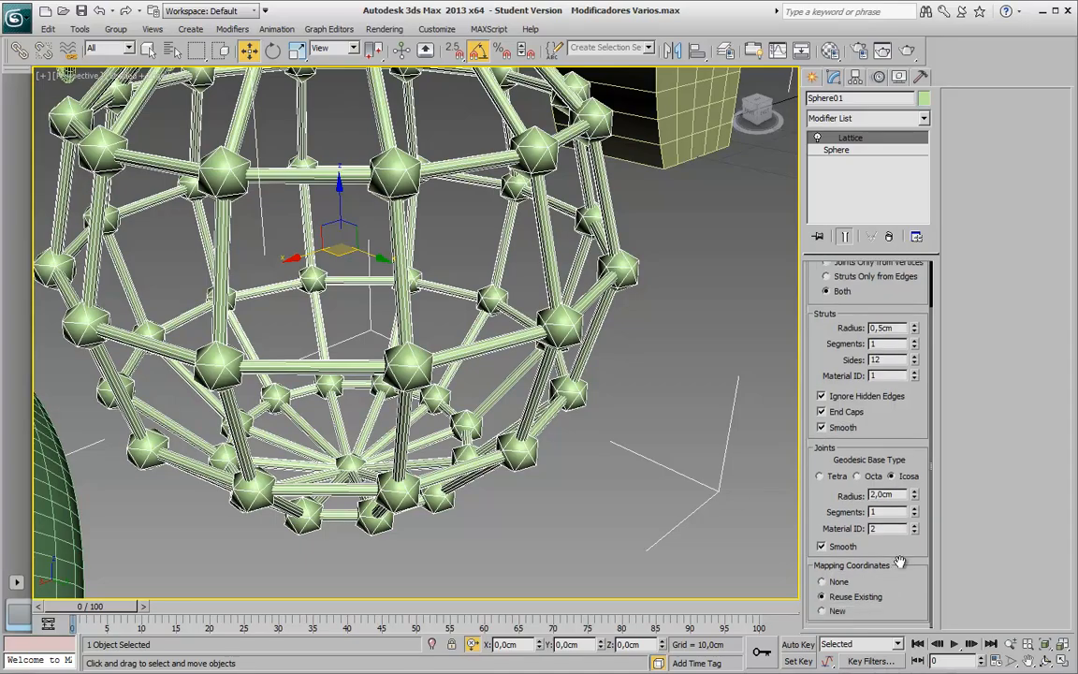
# Select the curved green shape Plane01 in front of the lattice sphere and isolate it
pyautogui.scroll(-5, 397, 210)
pyautogui.keyDown('alt'); pyautogui.moveTo(392, 233); pyautogui.dragTo(469, 233, button='middle'); pyautogui.keyUp('alt')
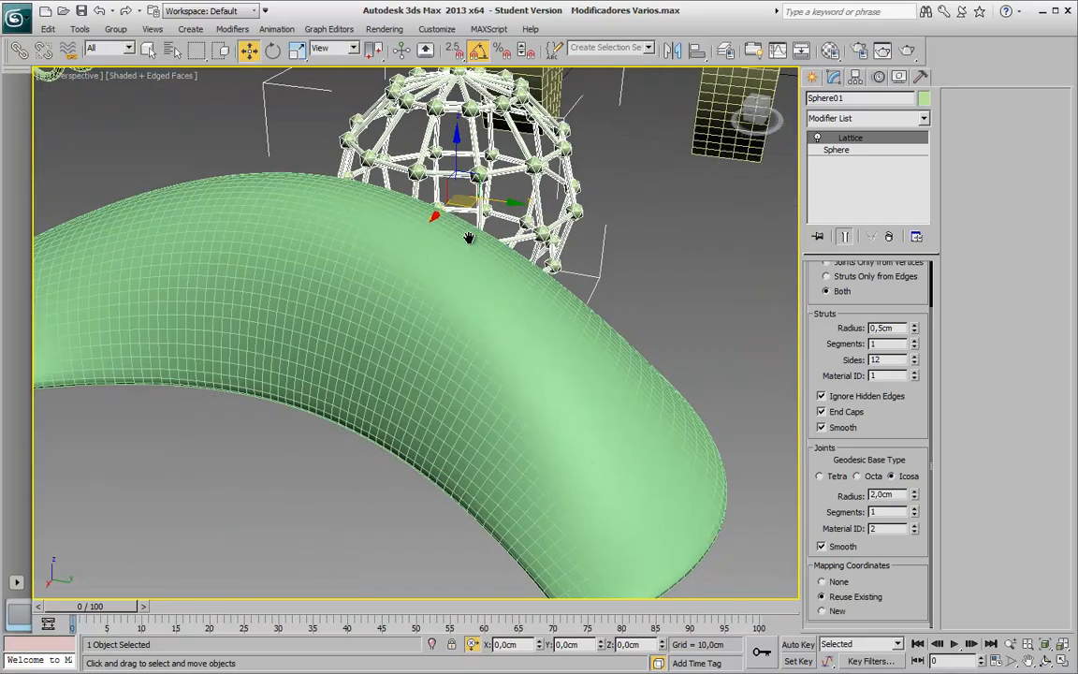
pyautogui.click(489, 322)
pyautogui.moveTo(510, 335); pyautogui.dragTo(510, 309, button='middle')
pyautogui.scroll(-5, 562, 312)
pyautogui.scroll(3, 412, 348)
pyautogui.keyDown('alt'); pyautogui.moveTo(433, 327); pyautogui.dragTo(480, 362, button='middle'); pyautogui.keyUp('alt')
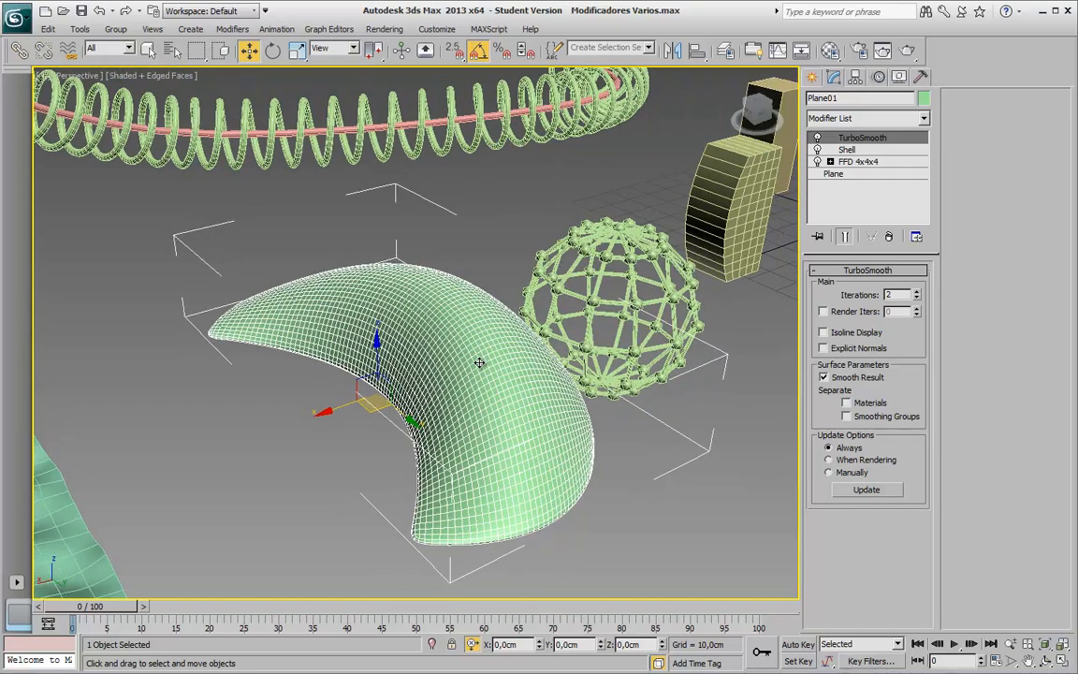
pyautogui.hotkey('alt', 'q')
pyautogui.keyDown('alt'); pyautogui.moveTo(479, 363); pyautogui.dragTo(387, 378, button='middle'); pyautogui.keyUp('alt')
# Hide the edged faces and examine the smooth shaded surface of the isolated shape from several angles
pyautogui.click(623, 408)
pyautogui.press('F4')
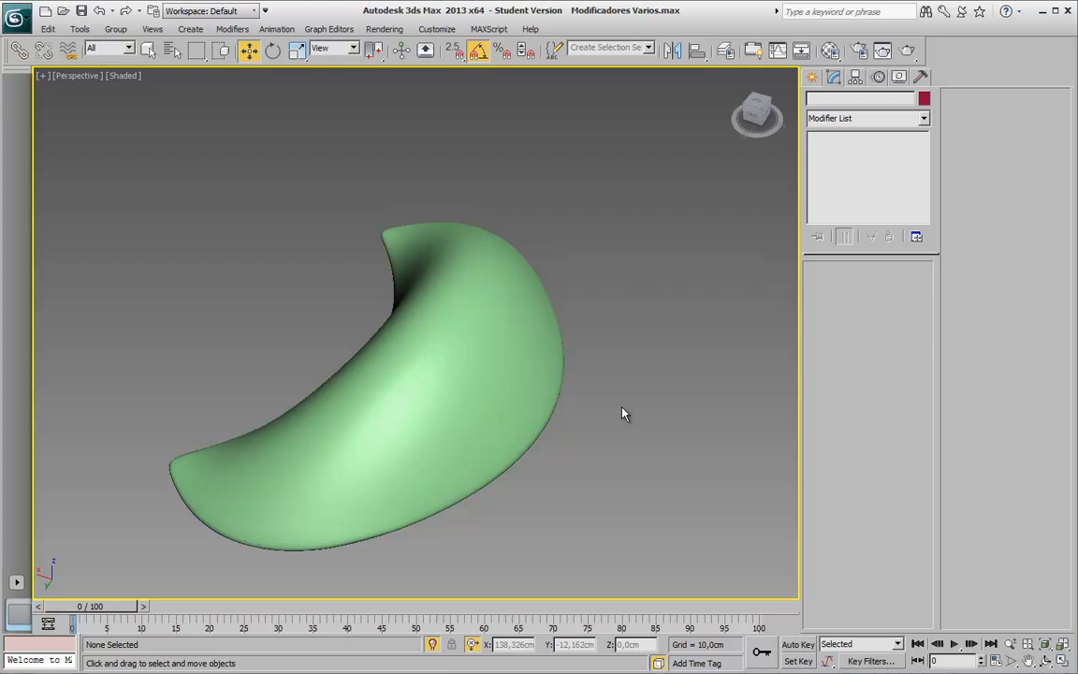
pyautogui.click(127, 78)
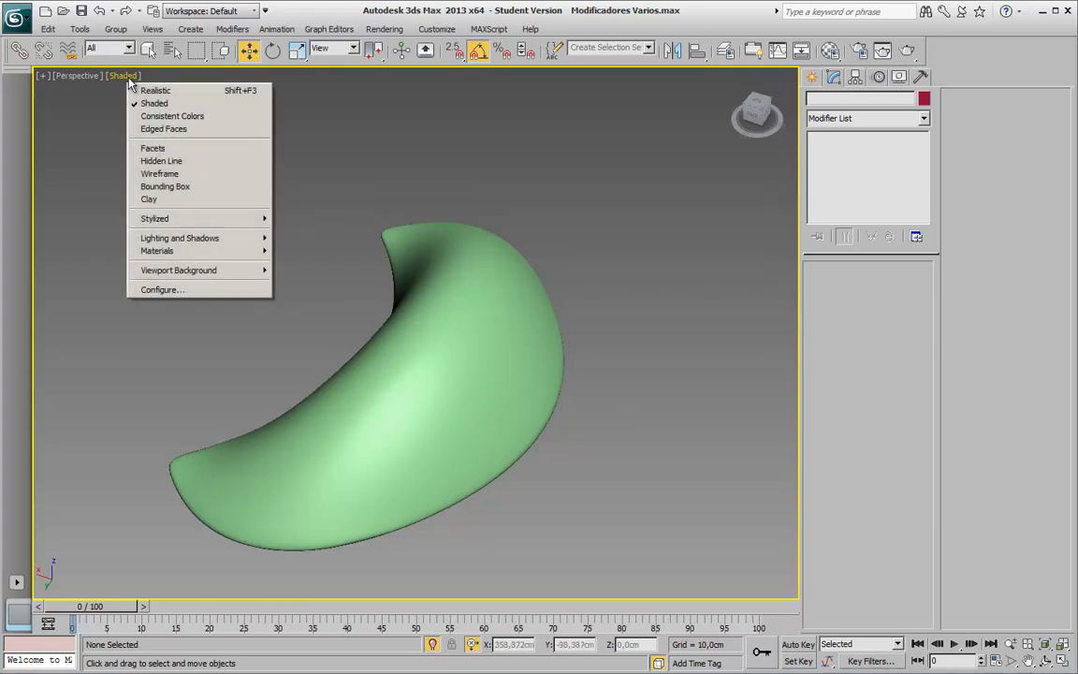
pyautogui.click(430, 162)
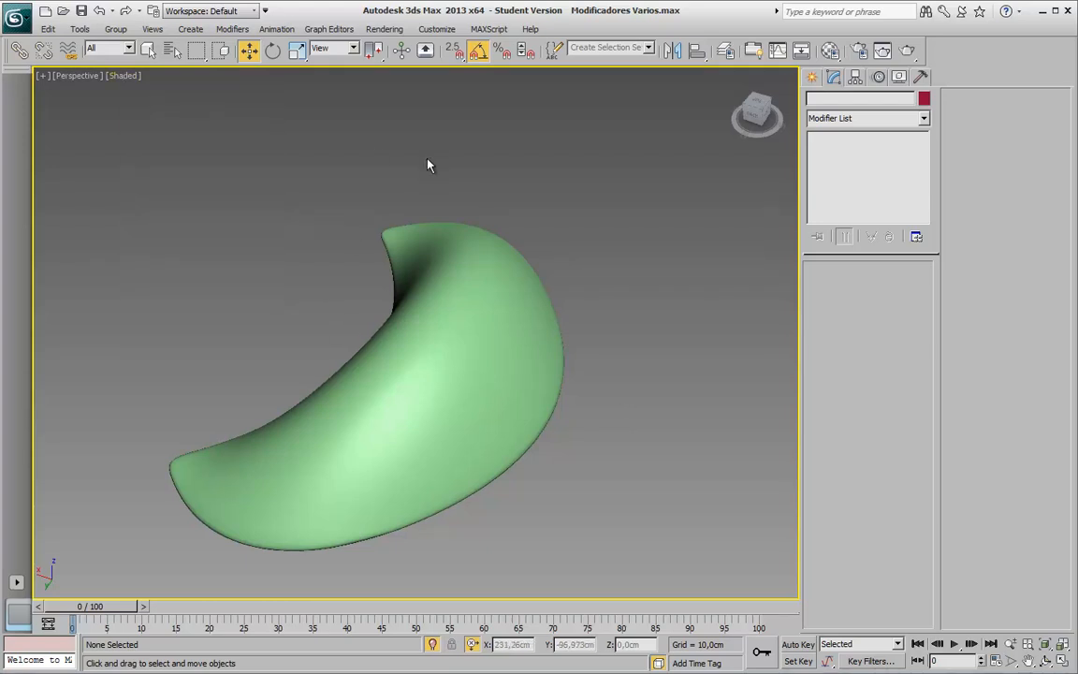
pyautogui.moveTo(452, 345)
pyautogui.keyDown('alt'); pyautogui.mouseDown(button='middle')
pyautogui.moveTo(546, 315)
pyautogui.moveTo(545, 268)
pyautogui.moveTo(510, 256)
pyautogui.moveTo(610, 155)
pyautogui.moveTo(552, 345)
pyautogui.moveTo(452, 354)
pyautogui.moveTo(446, 368)
pyautogui.moveTo(446, 351)
pyautogui.moveTo(454, 356)
pyautogui.mouseUp(button='middle'); pyautogui.keyUp('alt')
pyautogui.click(454, 356)
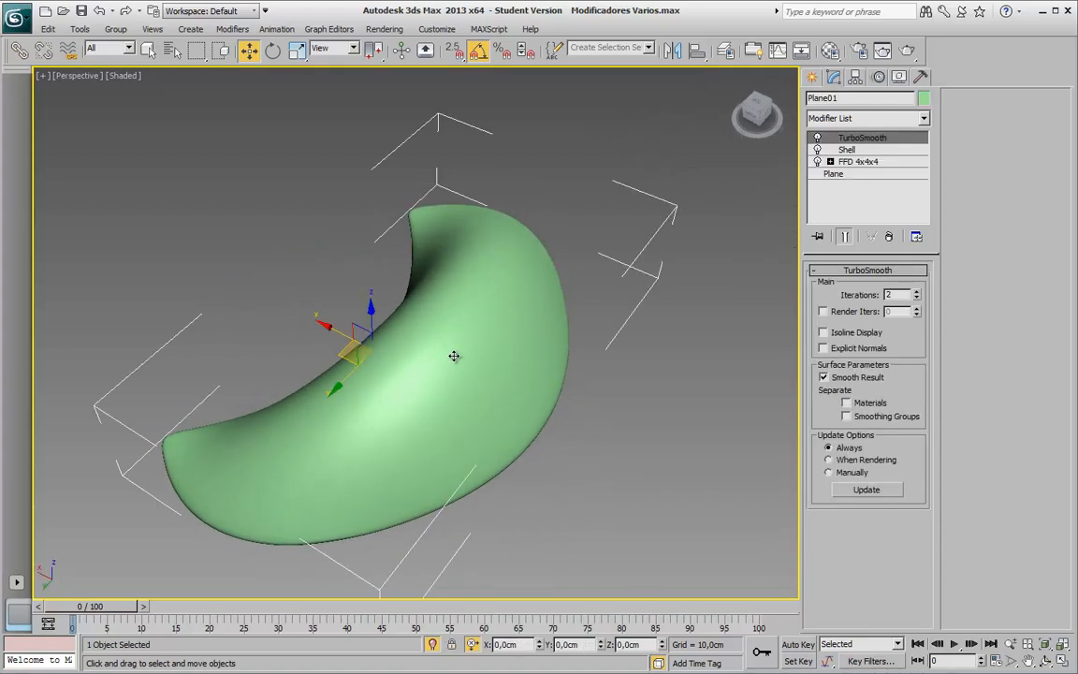
pyautogui.keyDown('alt'); pyautogui.moveTo(500, 284); pyautogui.dragTo(738, 243, button='middle'); pyautogui.keyUp('alt')
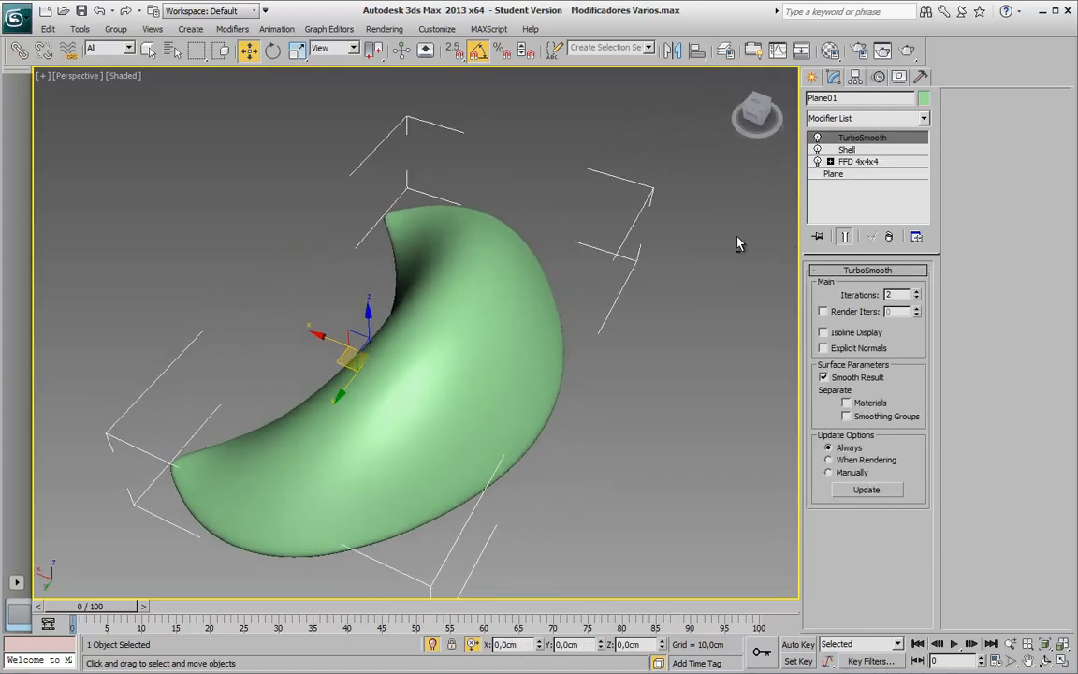
# Show the edged faces again and display the base Plane level of the stack without the modifiers above it
pyautogui.press('F4')
pyautogui.click(834, 175)
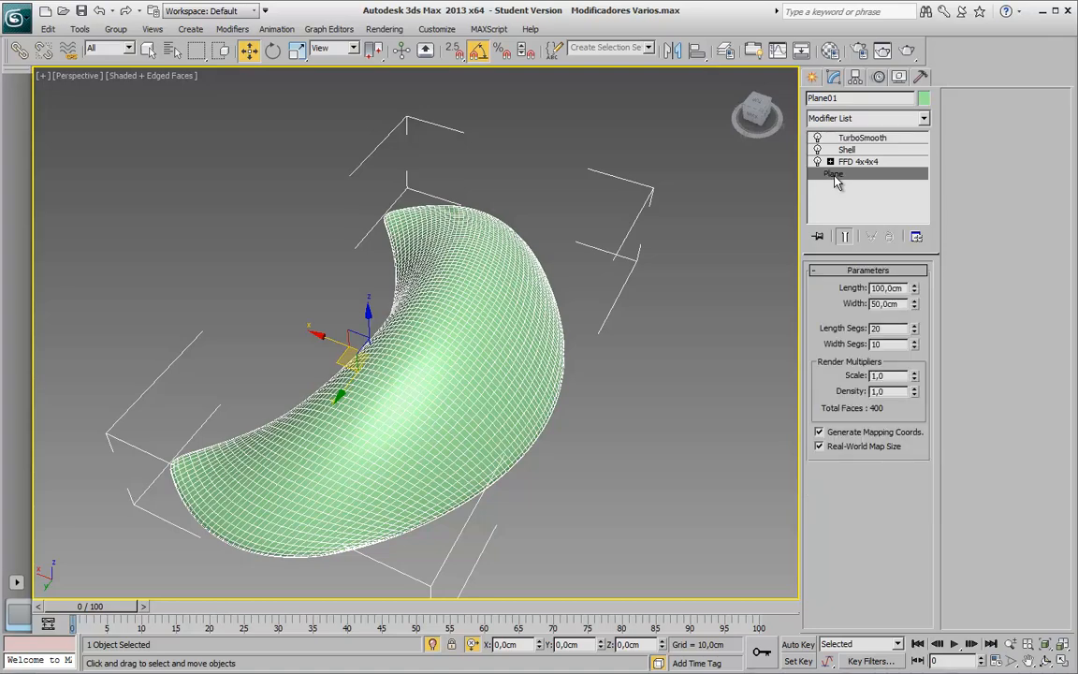
pyautogui.click(845, 237)
pyautogui.keyDown('alt'); pyautogui.moveTo(775, 273); pyautogui.dragTo(802, 302, button='middle'); pyautogui.keyUp('alt')
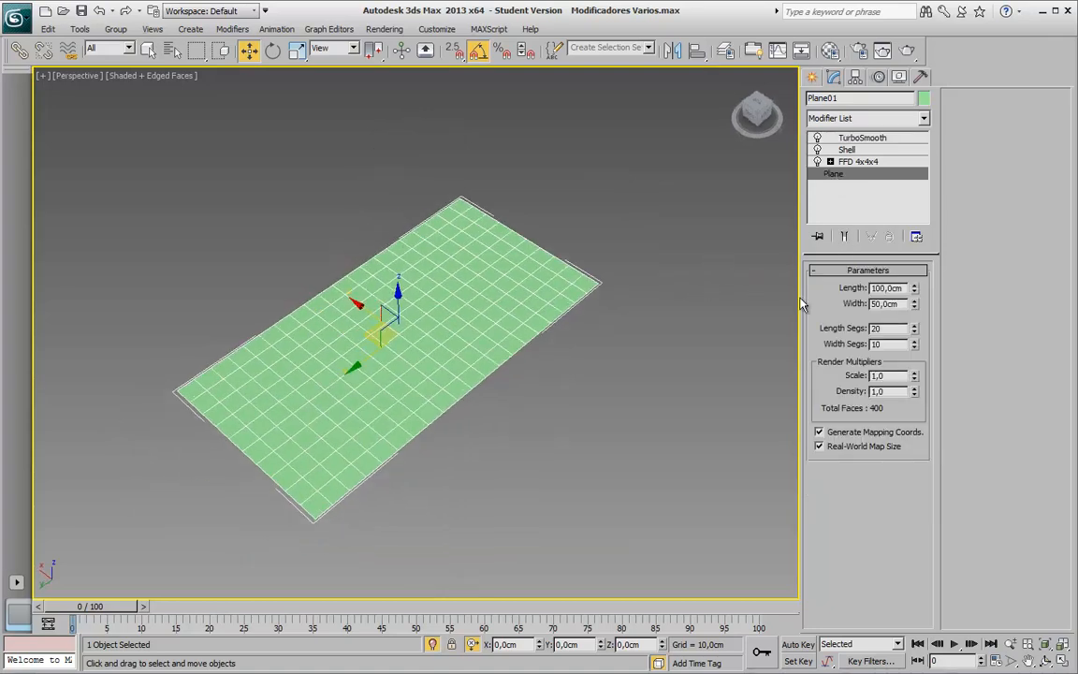
# Draw a standard plane about 40 cm long and 13 cm wide beside the curved shape and delete it
pyautogui.click(812, 77)
pyautogui.click(829, 122)
pyautogui.click(829, 122)
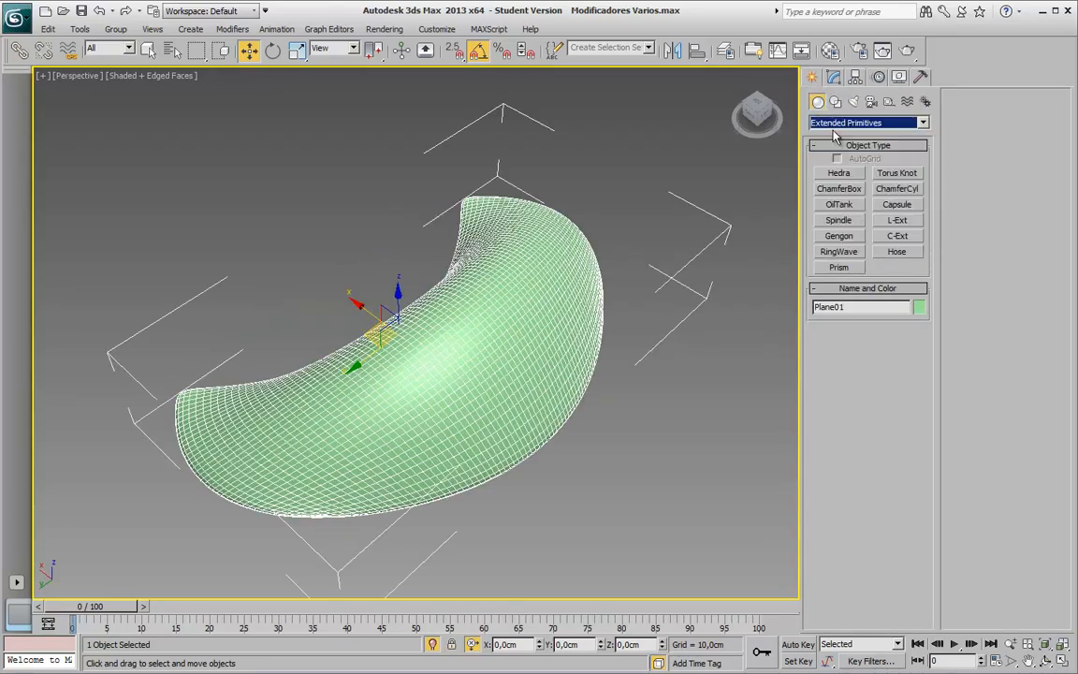
pyautogui.click(830, 123)
pyautogui.click(843, 134)
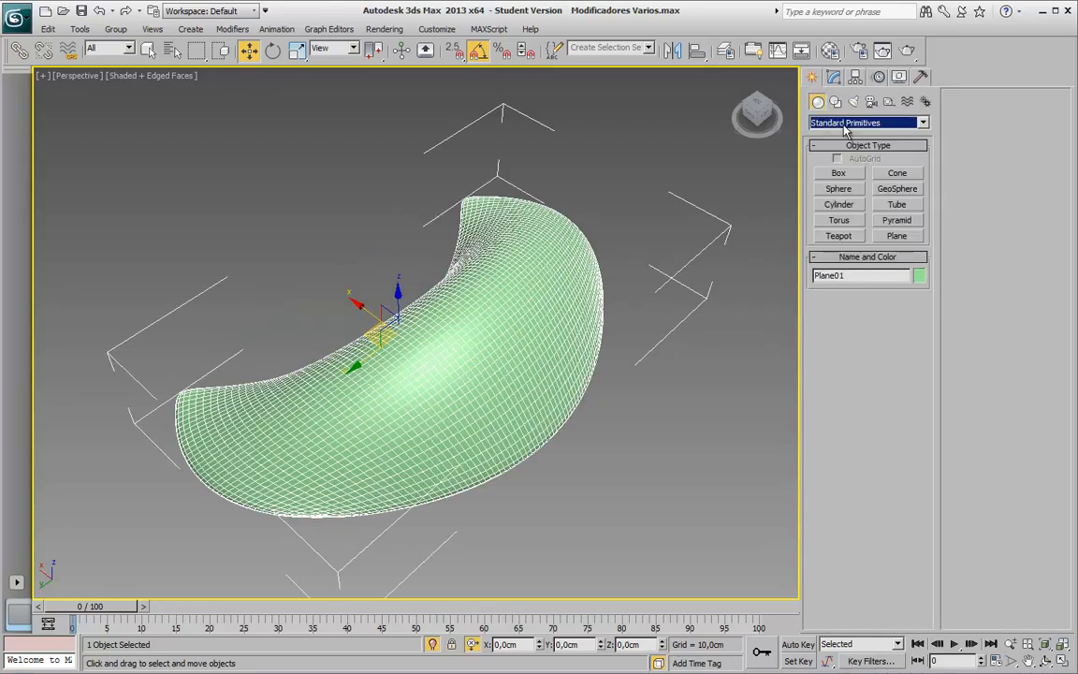
pyautogui.click(896, 236)
pyautogui.moveTo(753, 379); pyautogui.dragTo(621, 458)
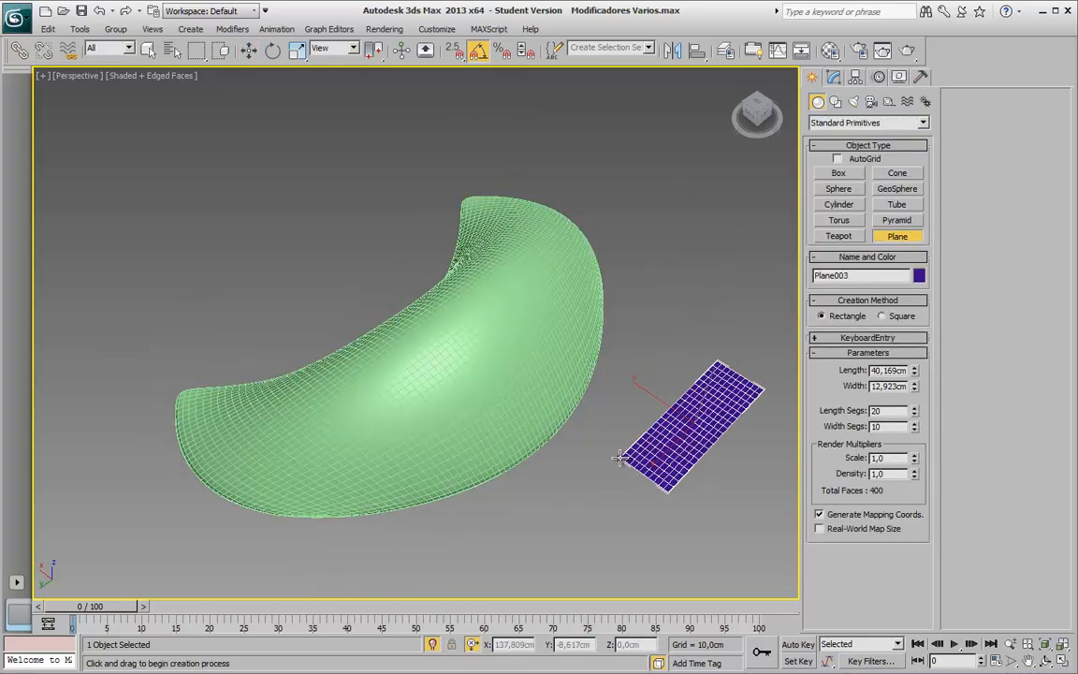
pyautogui.press('Delete')
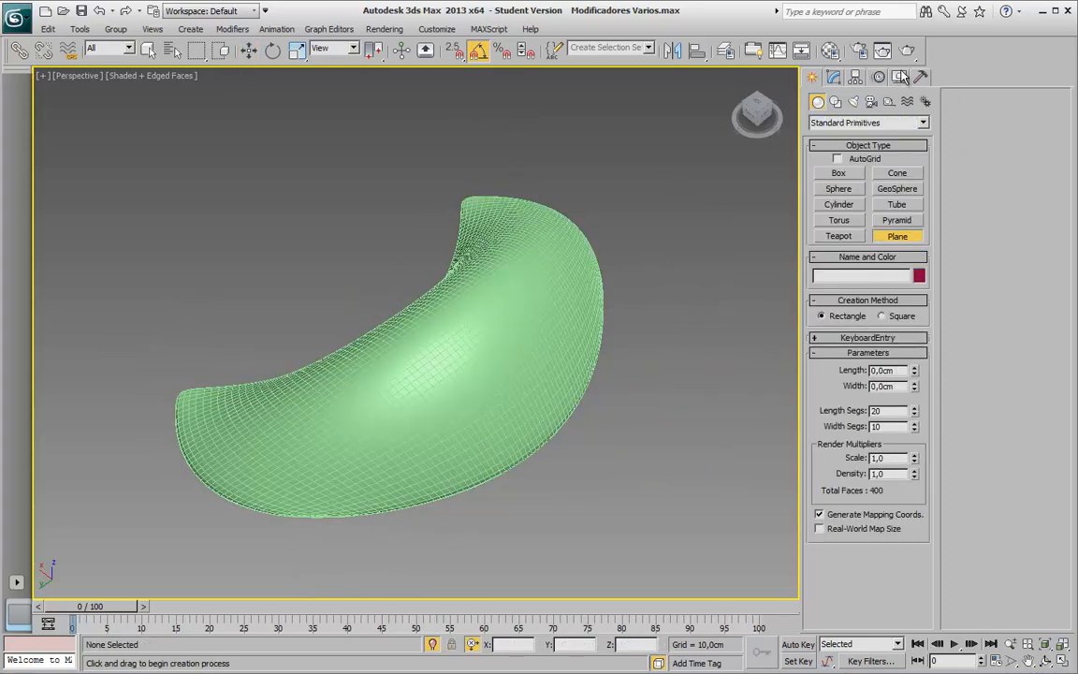
# Reselect the curved shape and try 4 length segments and 4 width segments on its base plane
pyautogui.click(839, 78)
pyautogui.click(520, 296)
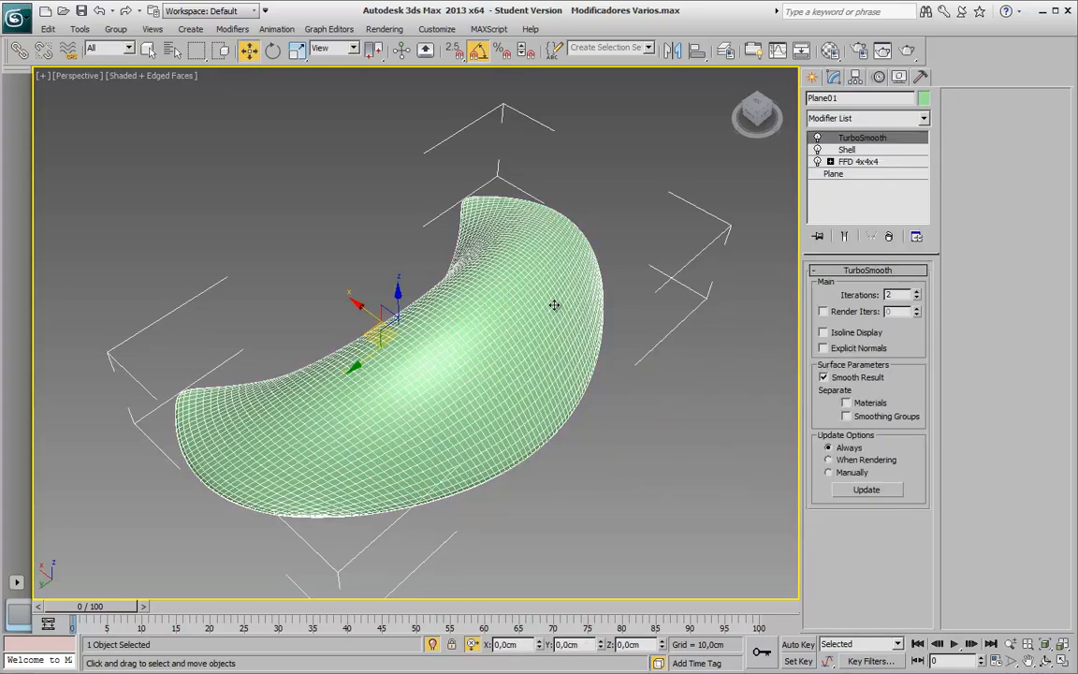
pyautogui.click(853, 175)
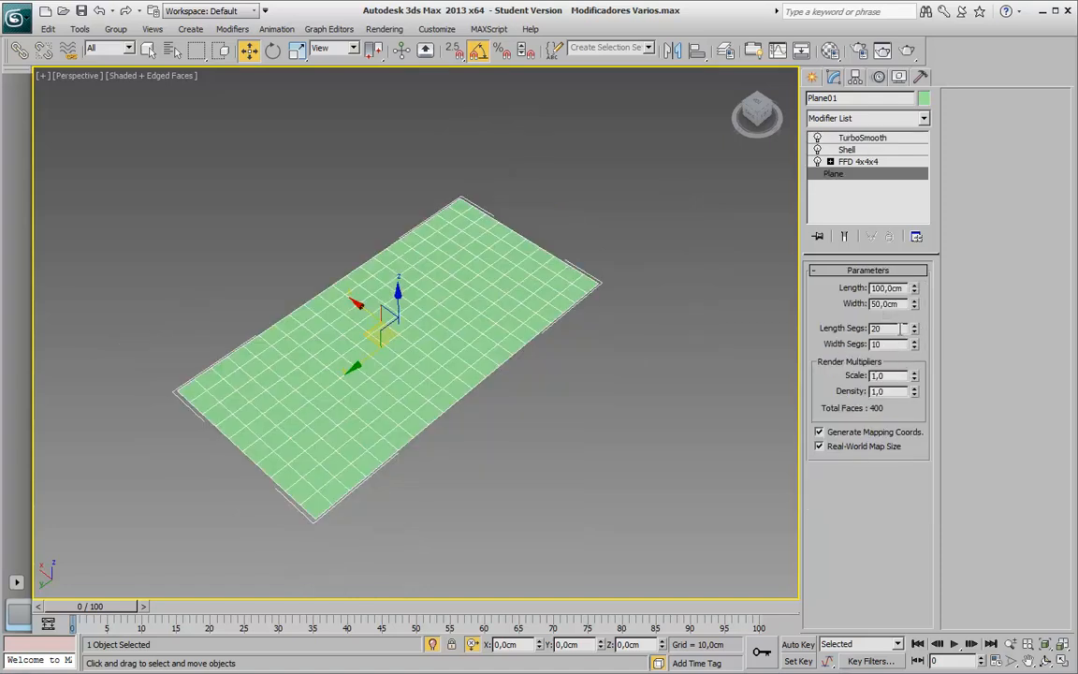
pyautogui.write('4')
pyautogui.press('Tab')
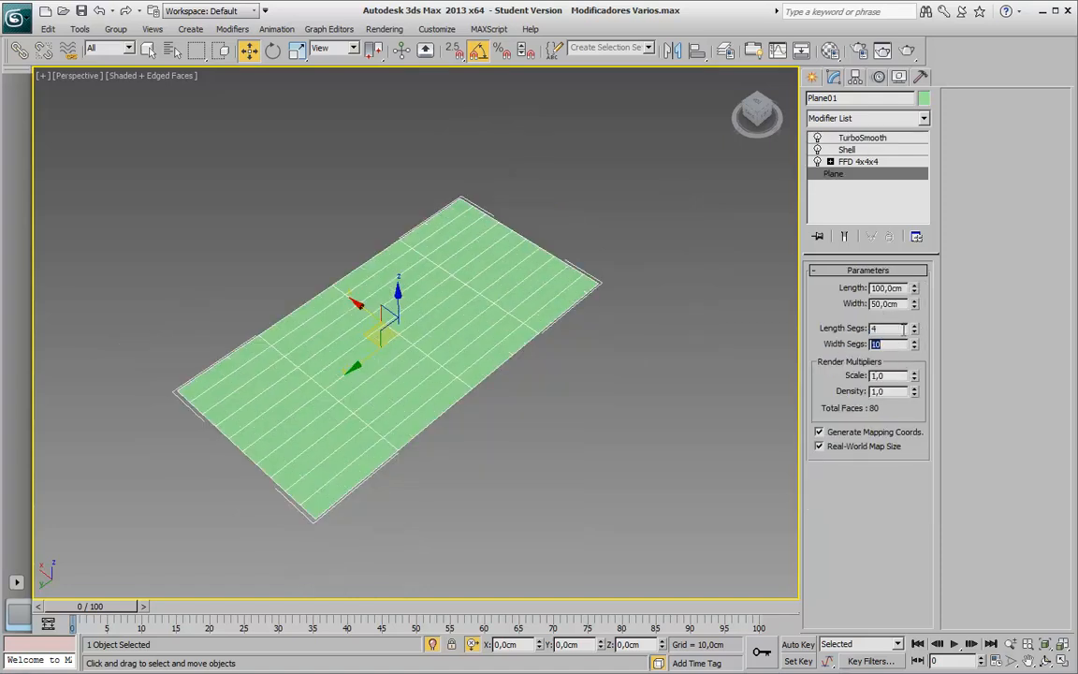
pyautogui.write('4')
pyautogui.press('Tab')
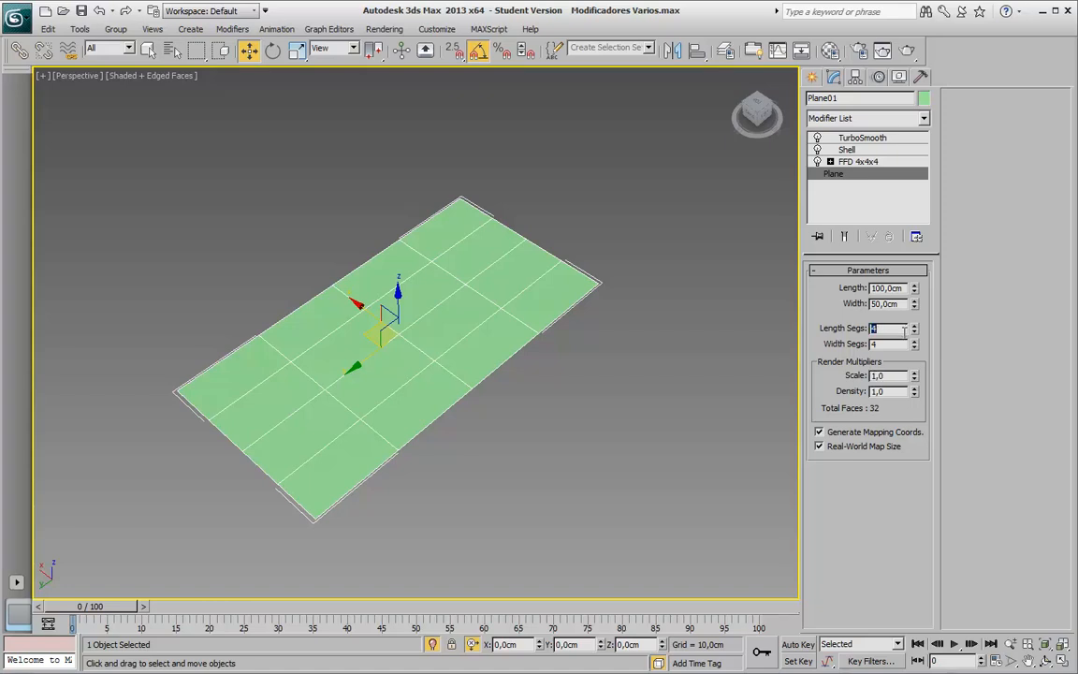
# Set the base plane to 20 length segments and 10 width segments
pyautogui.write('20')
pyautogui.press('Tab')
pyautogui.write('10')
pyautogui.press('Return')
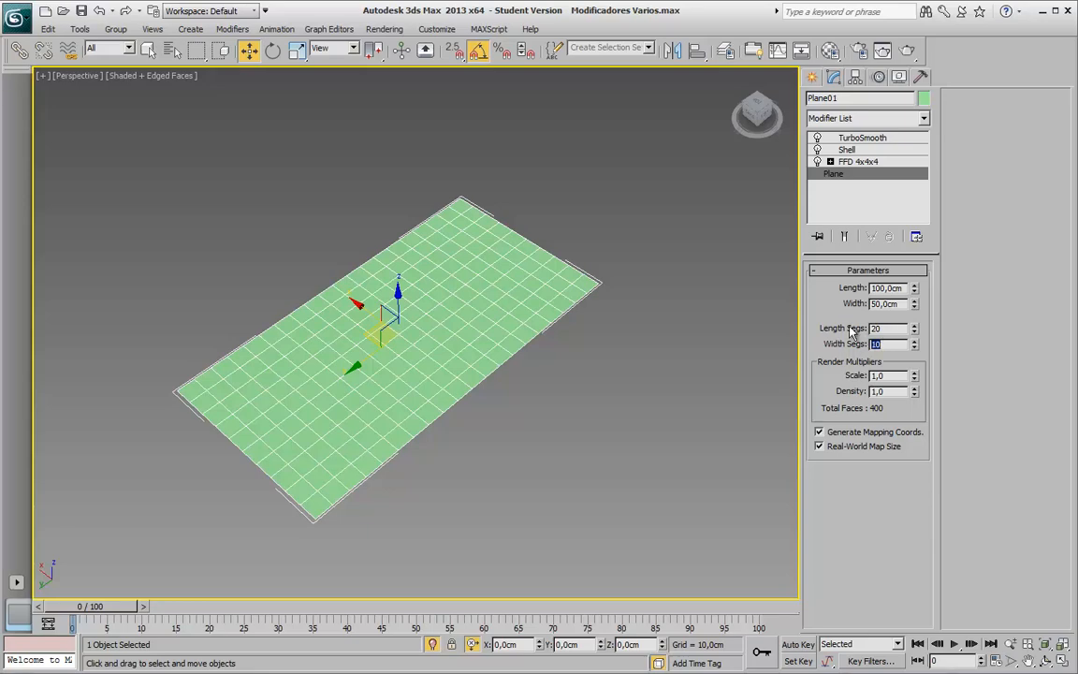
pyautogui.click(872, 339)
# Go up to the FFD 4x4x4 level and examine the plane's deformation and its lattice
pyautogui.keyDown('alt'); pyautogui.moveTo(515, 238); pyautogui.dragTo(513, 278, button='middle'); pyautogui.keyUp('alt')
pyautogui.scroll(4, 493, 263)
pyautogui.scroll(2, 479, 329)
pyautogui.scroll(-3, 487, 346)
pyautogui.click(854, 164)
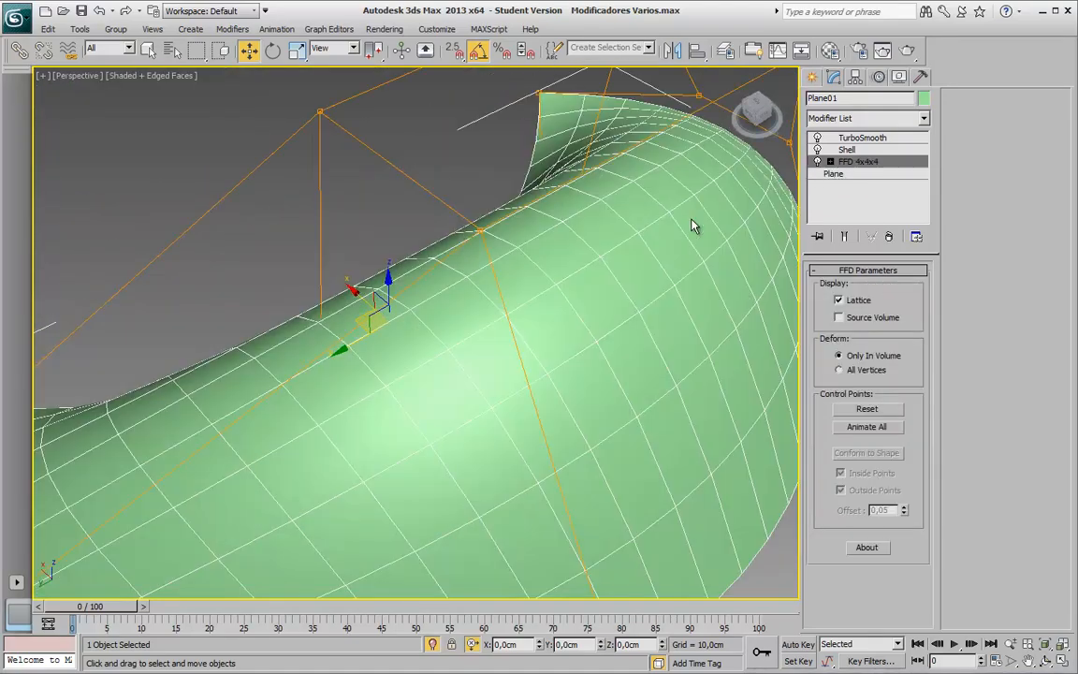
pyautogui.scroll(-3, 637, 231)
pyautogui.keyDown('alt'); pyautogui.moveTo(580, 265); pyautogui.dragTo(672, 236, button='middle'); pyautogui.keyUp('alt')
pyautogui.scroll(-3, 683, 233)
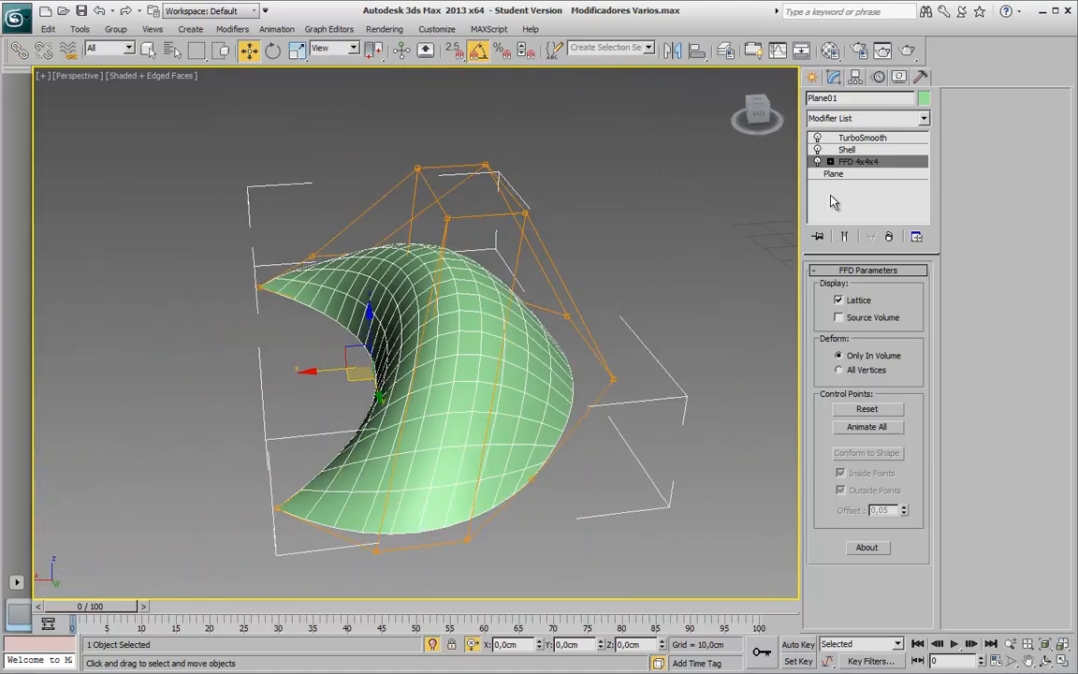
# Move an upper control point of the FFD 4x4x4 lattice slightly along Z and leave control-point editing
pyautogui.click(830, 162)
pyautogui.click(871, 175)
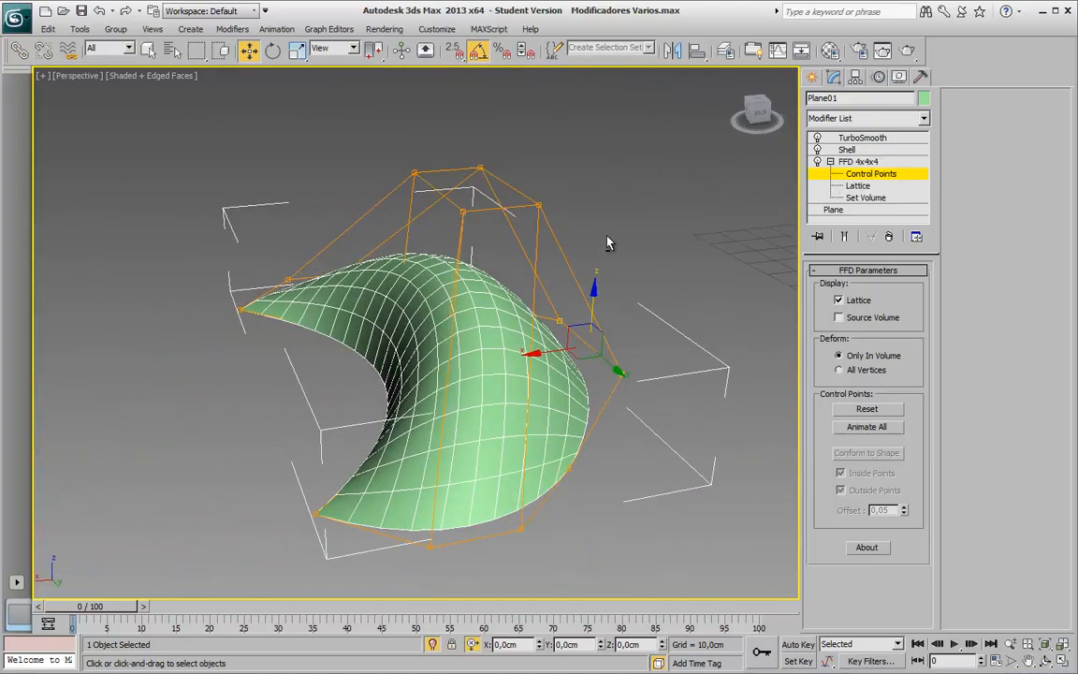
pyautogui.keyDown('alt'); pyautogui.moveTo(607, 244); pyautogui.dragTo(641, 236, button='middle'); pyautogui.keyUp('alt')
pyautogui.moveTo(506, 234); pyautogui.dragTo(582, 240)
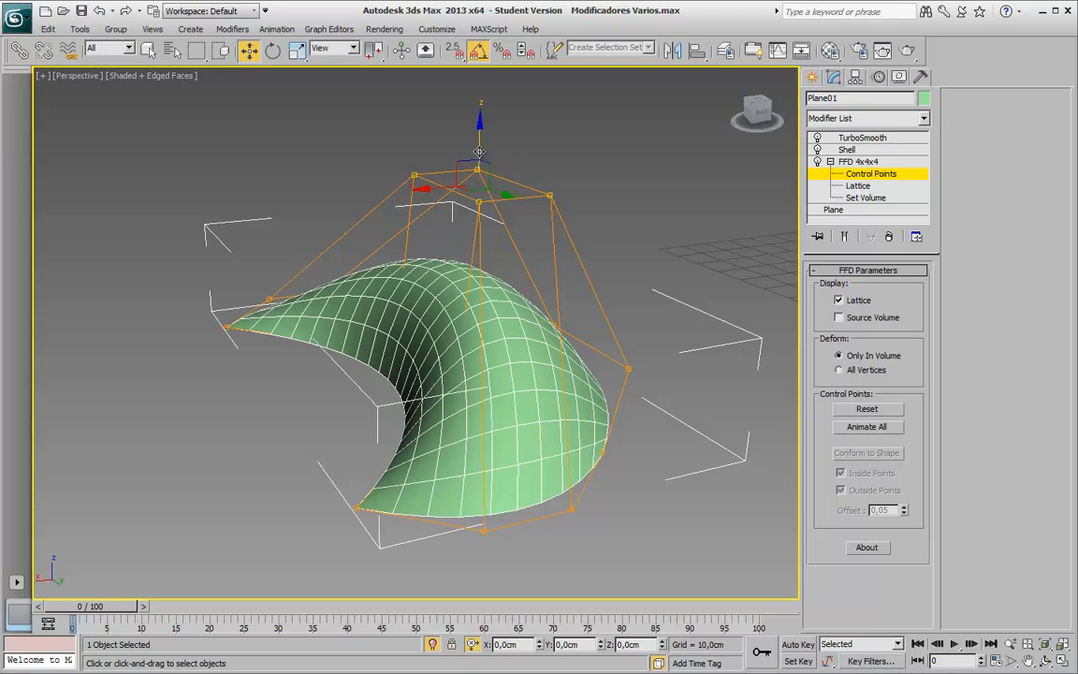
pyautogui.moveTo(478, 129)
pyautogui.mouseDown()
pyautogui.moveTo(474, 63)
pyautogui.moveTo(469, 174)
pyautogui.moveTo(477, 124)
pyautogui.mouseUp()
pyautogui.keyDown('alt'); pyautogui.moveTo(530, 319); pyautogui.dragTo(610, 354, button='middle'); pyautogui.keyUp('alt')
pyautogui.click(856, 161)
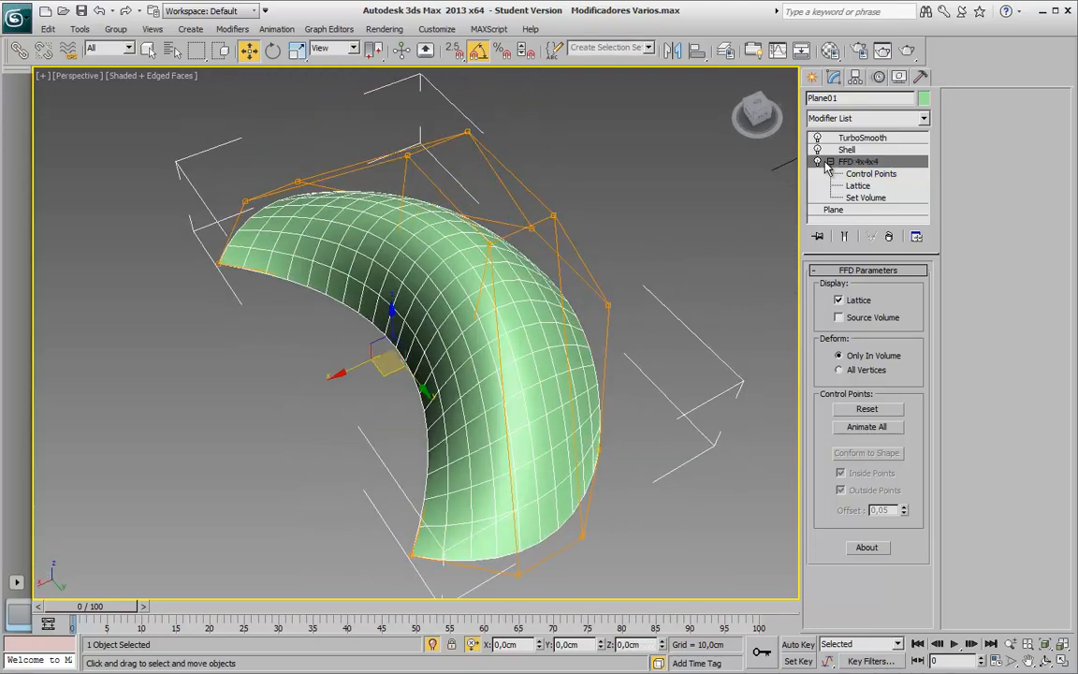
# Set the outer amount of the Shell modifier to 2 cm
pyautogui.click(851, 151)
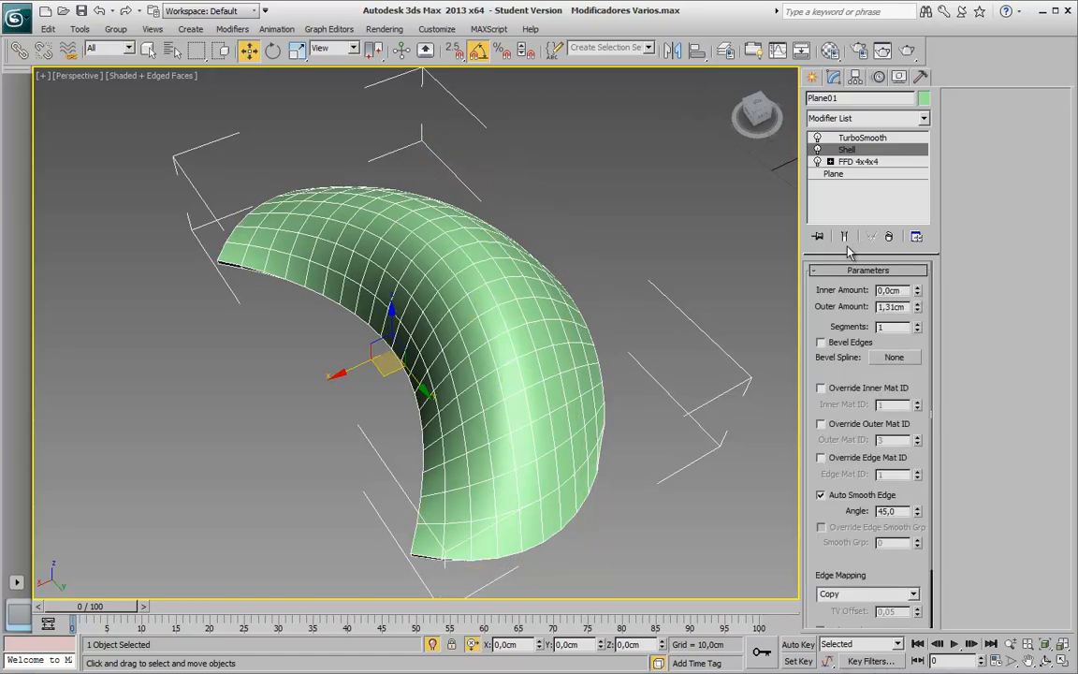
pyautogui.keyDown('alt'); pyautogui.moveTo(565, 359); pyautogui.dragTo(524, 246, button='middle'); pyautogui.keyUp('alt')
pyautogui.scroll(2, 467, 217)
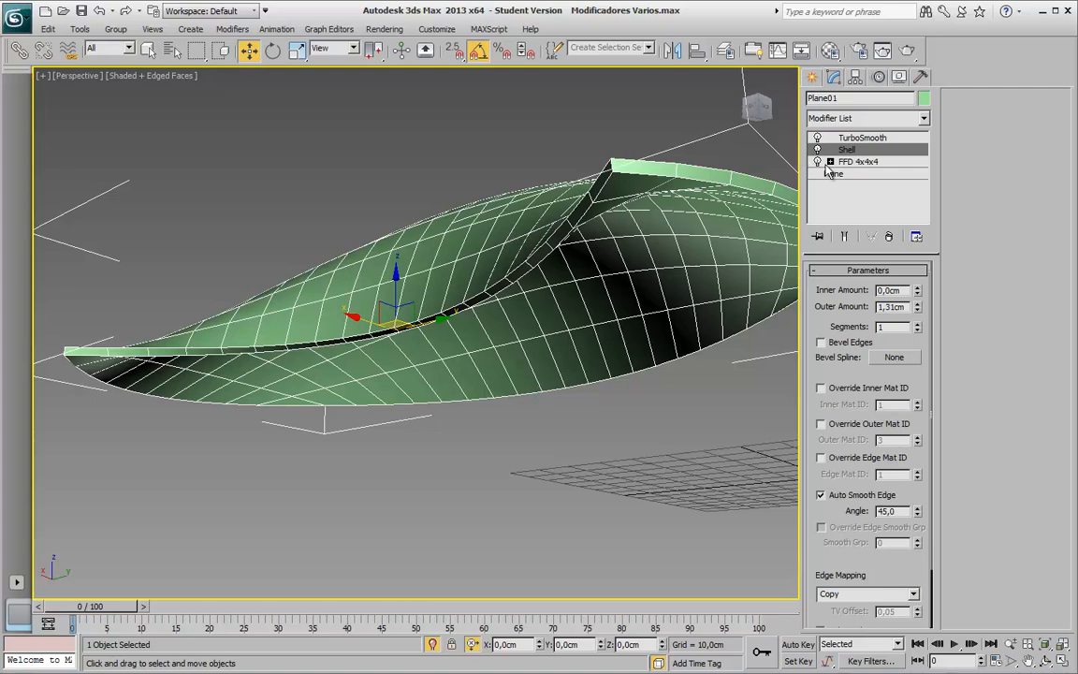
pyautogui.moveTo(918, 310)
pyautogui.mouseDown()
pyautogui.moveTo(908, 339)
pyautogui.moveTo(914, 292)
pyautogui.mouseUp()
pyautogui.doubleClick(887, 308)
pyautogui.press('Return')
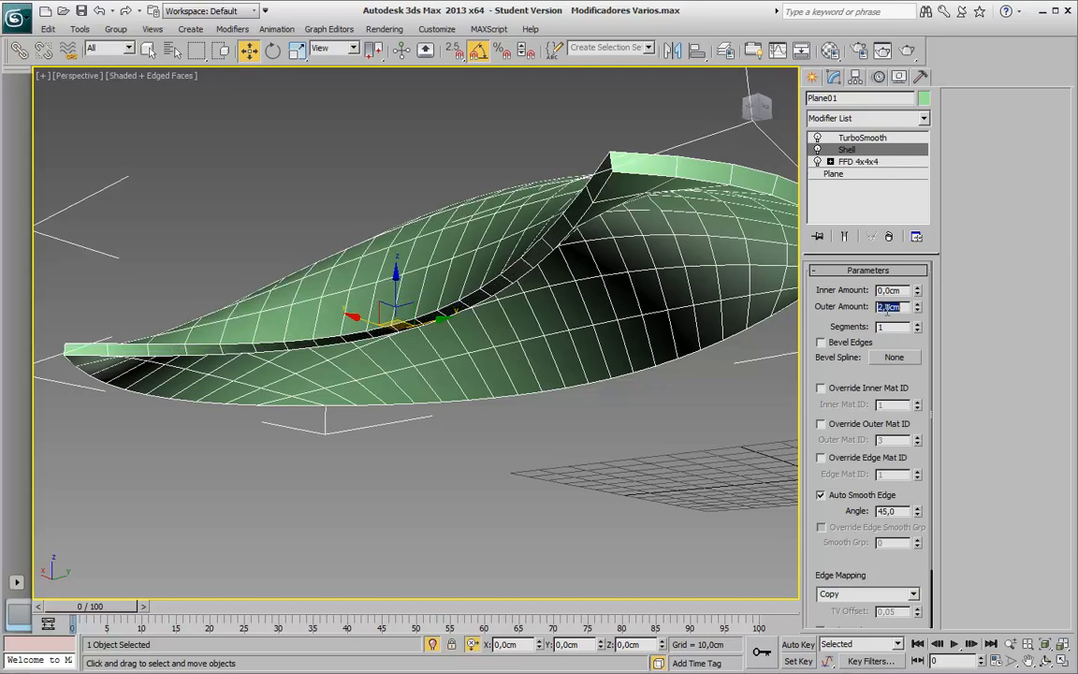
# Examine how TurboSmooth rounds the corners and thickened edge of the shell
pyautogui.click(873, 142)
pyautogui.keyDown('alt'); pyautogui.moveTo(602, 215); pyautogui.dragTo(563, 260, button='middle'); pyautogui.keyUp('alt')
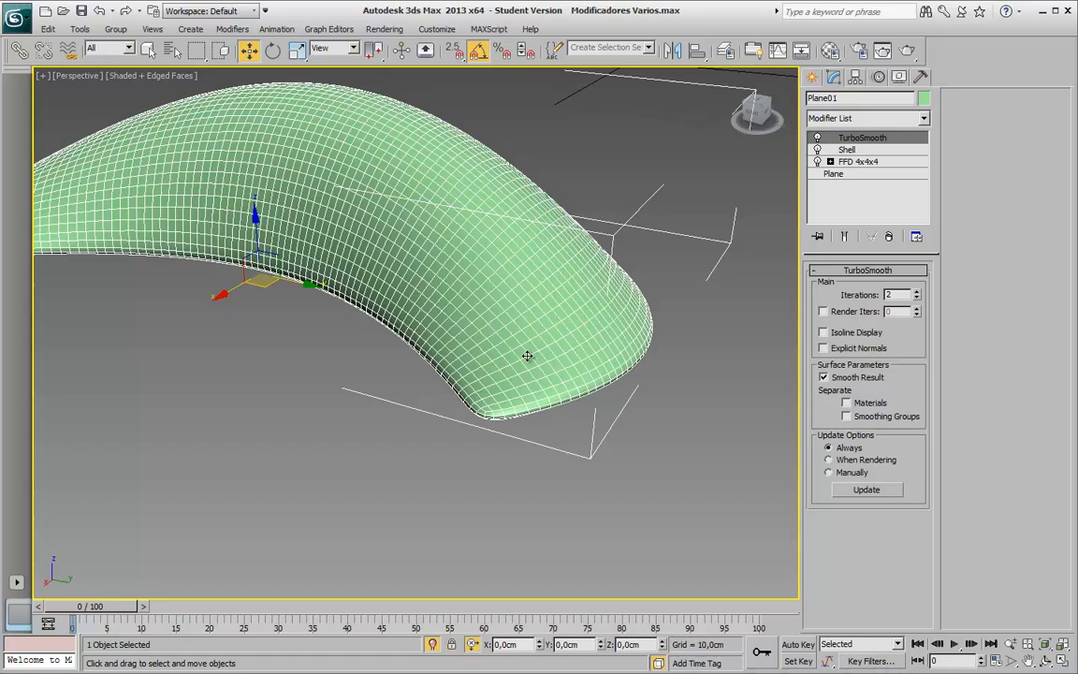
pyautogui.keyDown('alt'); pyautogui.moveTo(516, 363); pyautogui.dragTo(494, 398, button='middle'); pyautogui.keyUp('alt')
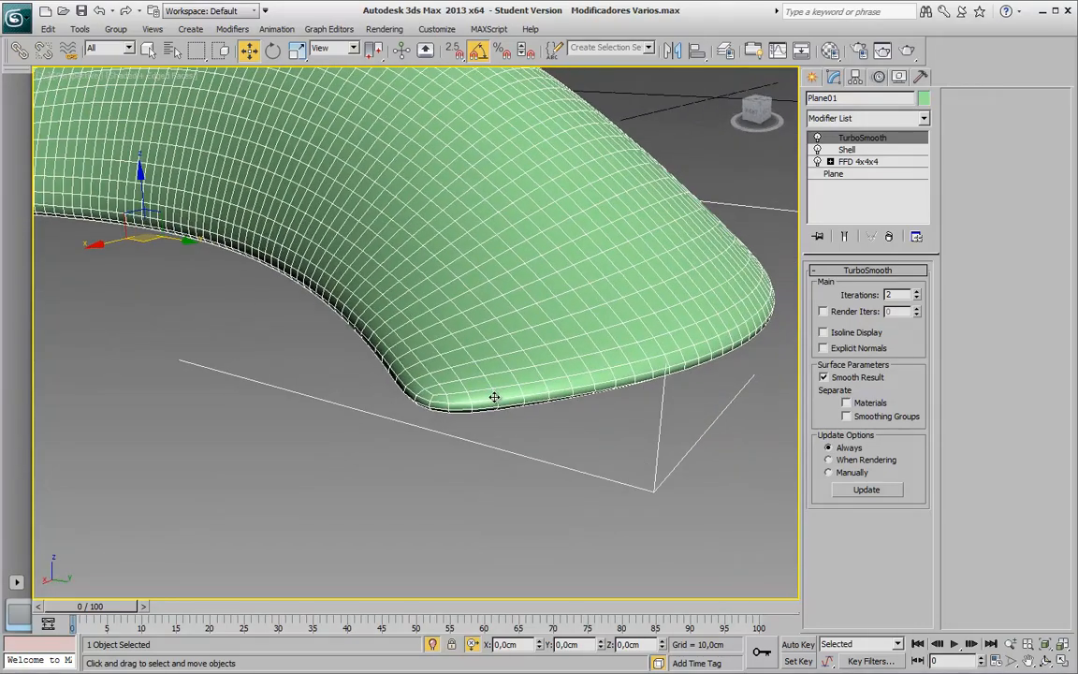
# Raise the Shell segments to 6, turning on the end result to compare the edge with TurboSmooth applied
pyautogui.click(852, 150)
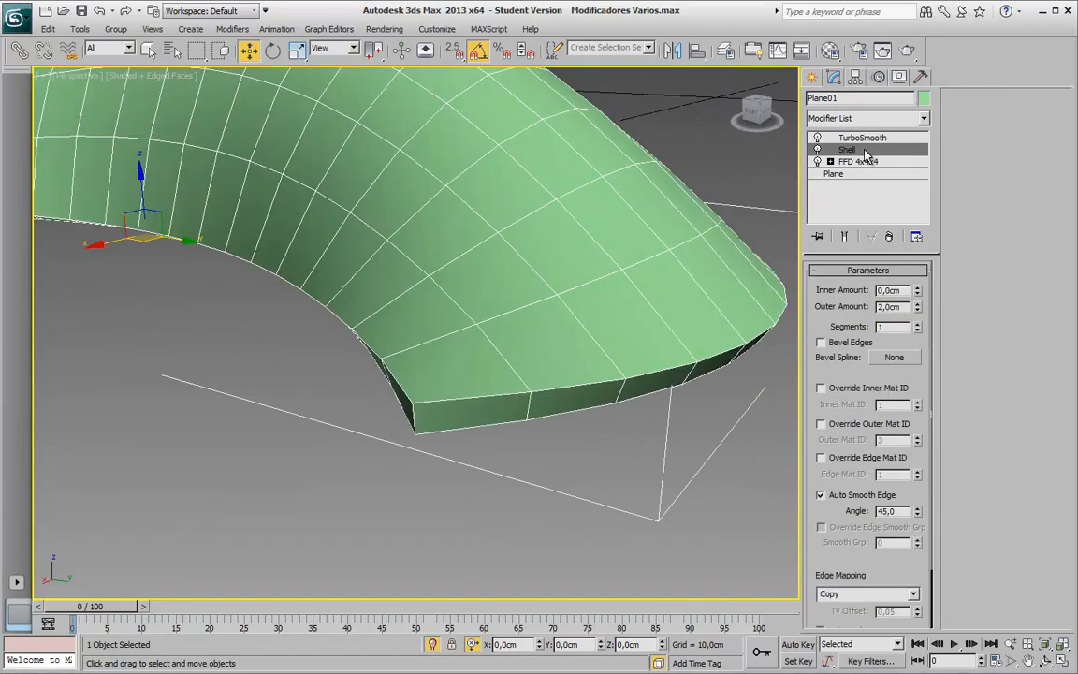
pyautogui.click(846, 237)
pyautogui.keyDown('alt'); pyautogui.moveTo(582, 312); pyautogui.dragTo(505, 301, button='middle'); pyautogui.keyUp('alt')
pyautogui.scroll(4, 460, 271)
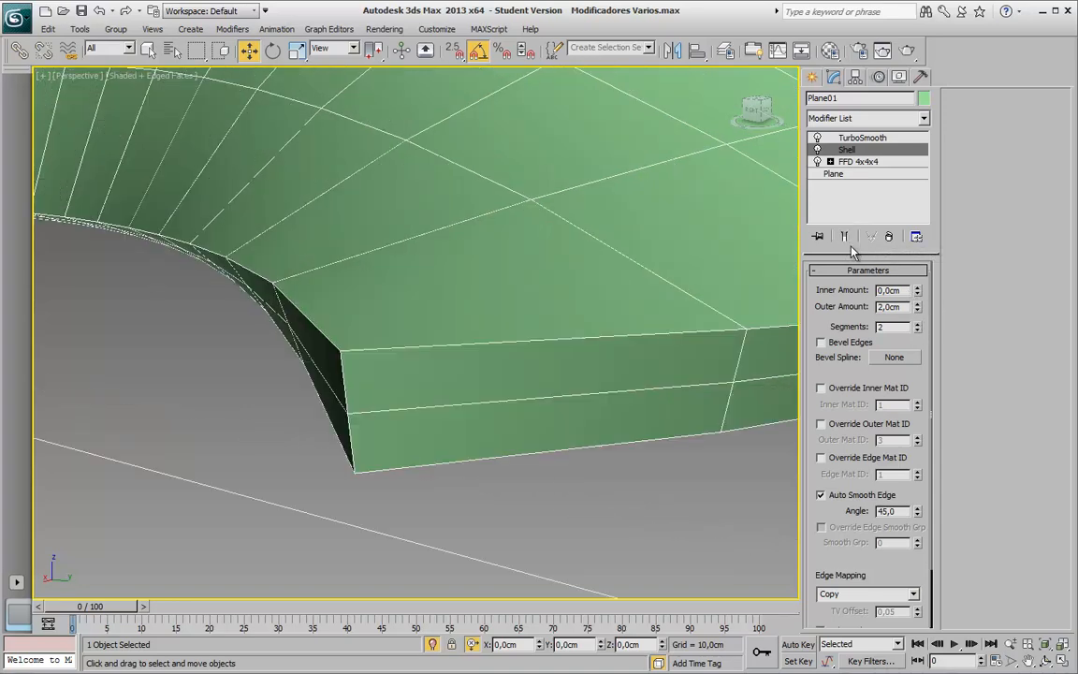
pyautogui.click(917, 324)
pyautogui.click(918, 324)
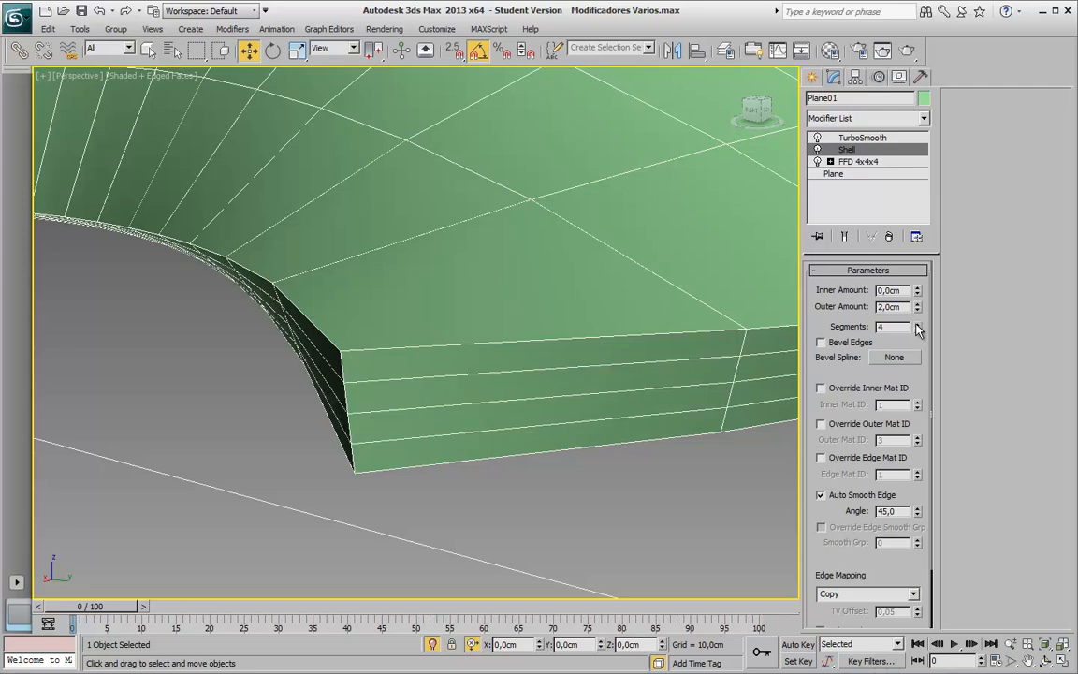
pyautogui.click(917, 324)
pyautogui.click(844, 237)
pyautogui.click(917, 325)
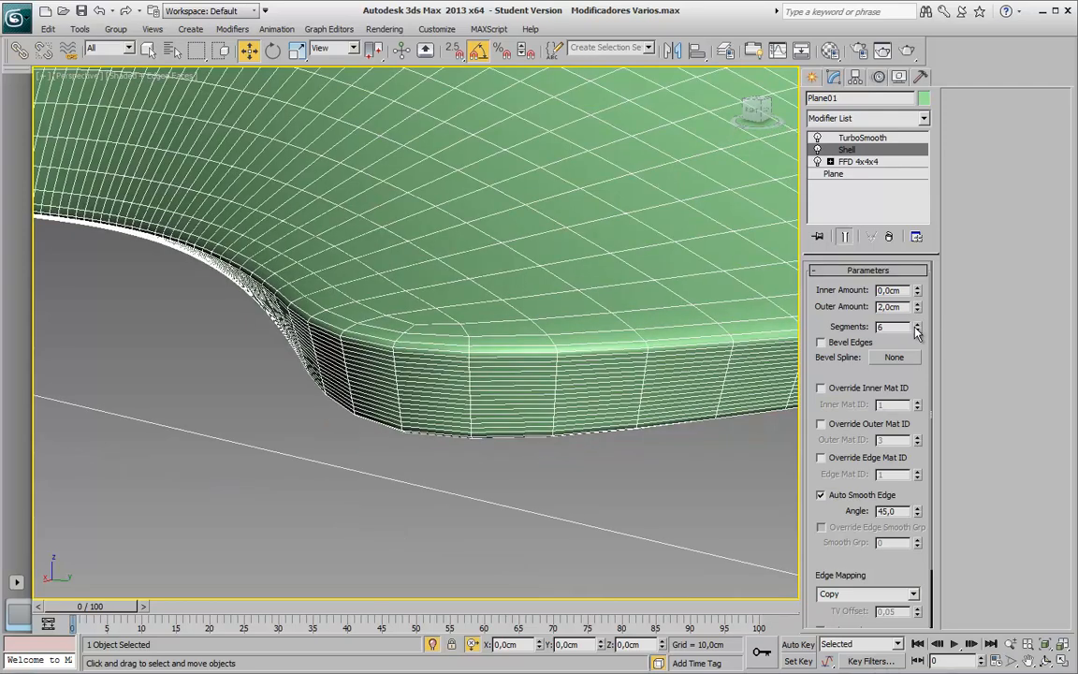
# Lower the Shell segments step by step to compare how rounded the thickened edge becomes
pyautogui.click(918, 325)
pyautogui.click(917, 325)
pyautogui.click(917, 330)
pyautogui.click(918, 330)
pyautogui.click(917, 330)
pyautogui.click(917, 331)
pyautogui.click(917, 331)
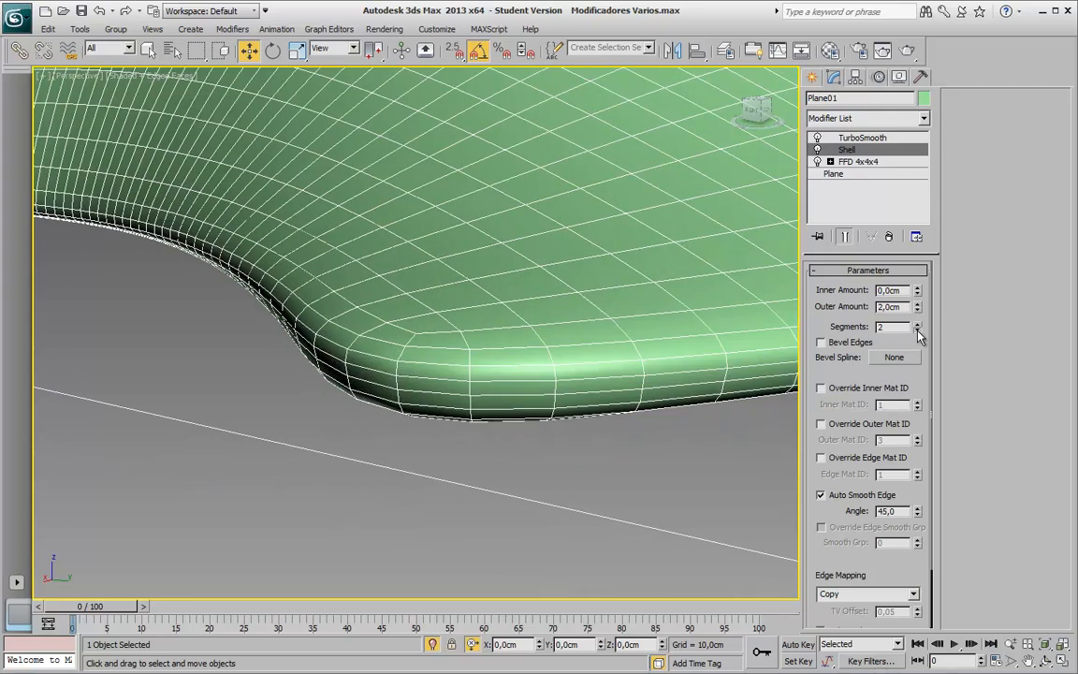
pyautogui.click(917, 331)
# Raise the Shell segments again for comparison and settle on 4
pyautogui.click(918, 324)
pyautogui.click(918, 324)
pyautogui.click(918, 324)
pyautogui.click(919, 324)
pyautogui.click(919, 324)
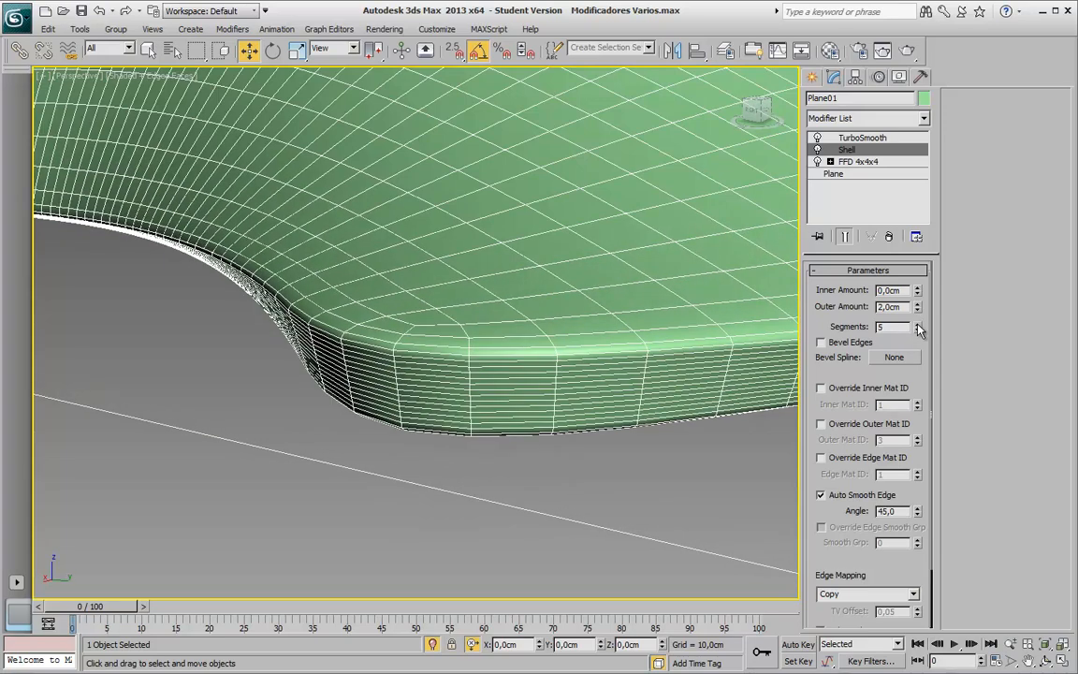
pyautogui.click(917, 330)
pyautogui.click(917, 329)
pyautogui.click(917, 330)
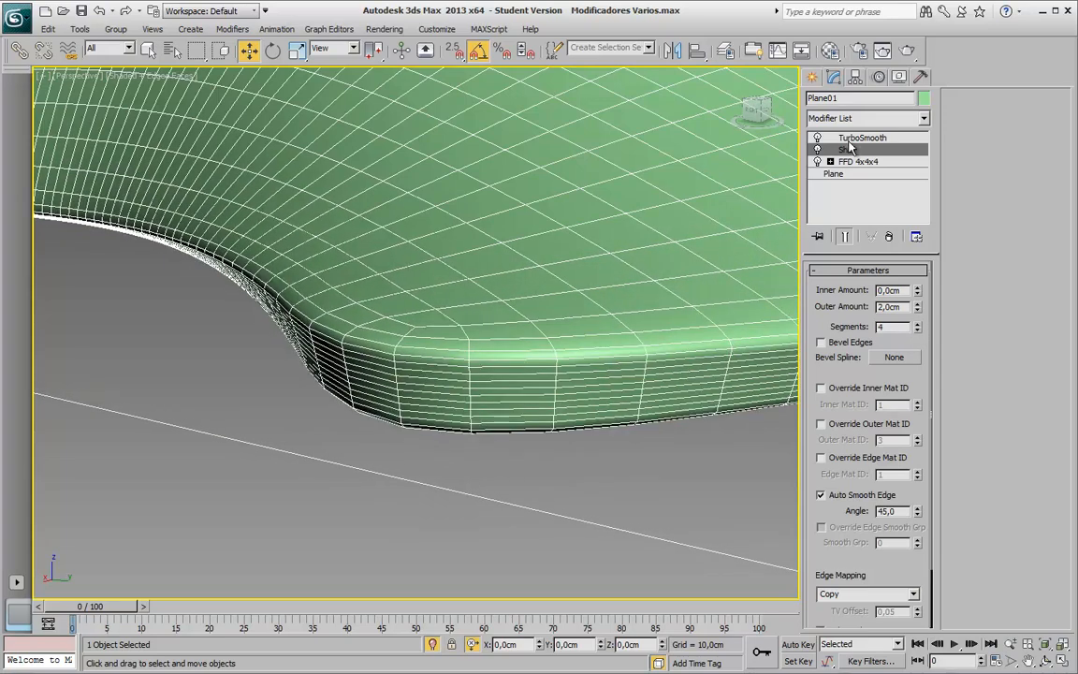
# Set the TurboSmooth iterations to 3 and view the smoothed piece shaded without edged faces
pyautogui.click(862, 137)
pyautogui.click(918, 291)
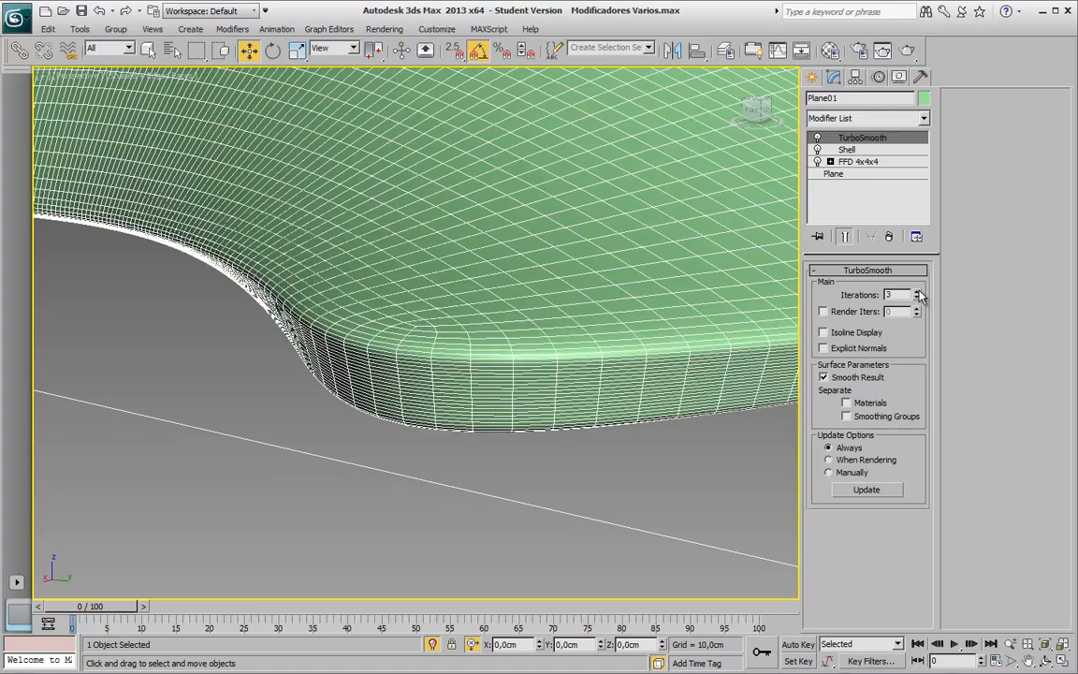
pyautogui.click(625, 493)
pyautogui.keyDown('alt'); pyautogui.moveTo(528, 385); pyautogui.dragTo(499, 369, button='middle'); pyautogui.keyUp('alt')
pyautogui.click(499, 369)
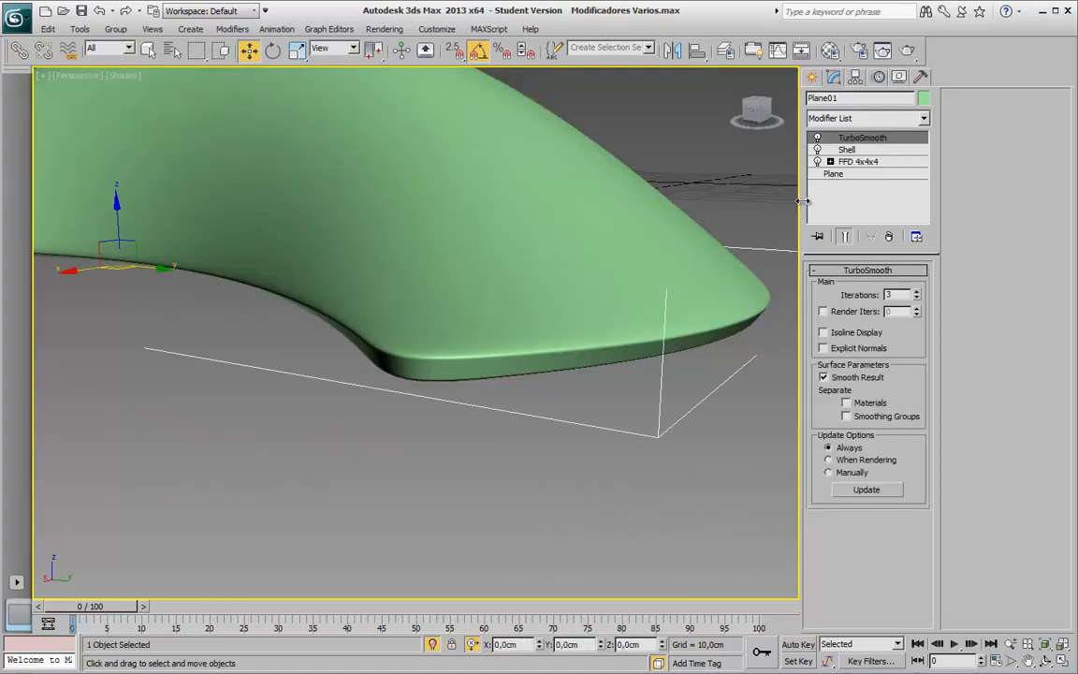
# Reduce the Shell segments to 1 to compare the edge, and set them back to 4
pyautogui.click(846, 150)
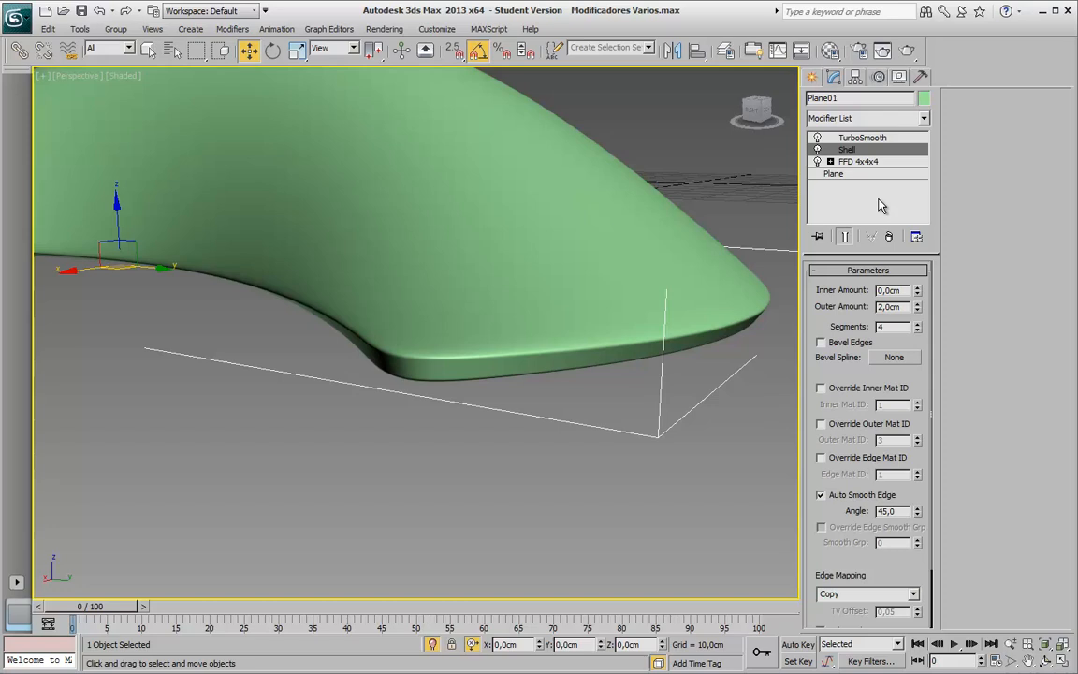
pyautogui.click(918, 329)
pyautogui.click(918, 330)
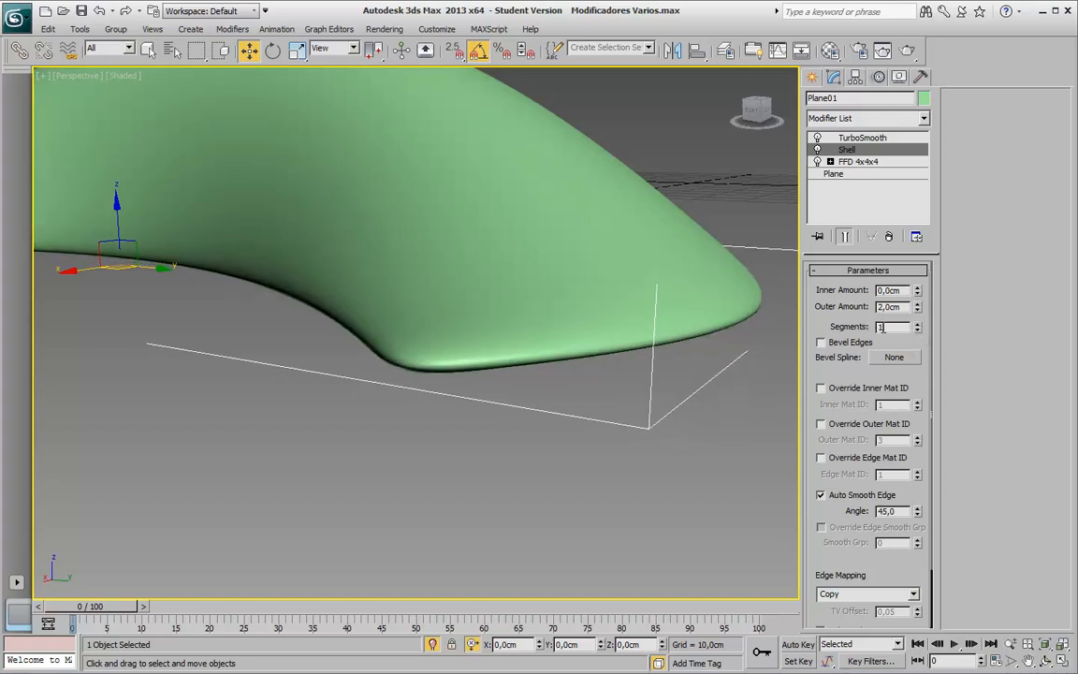
pyautogui.doubleClick(881, 326)
pyautogui.write('4')
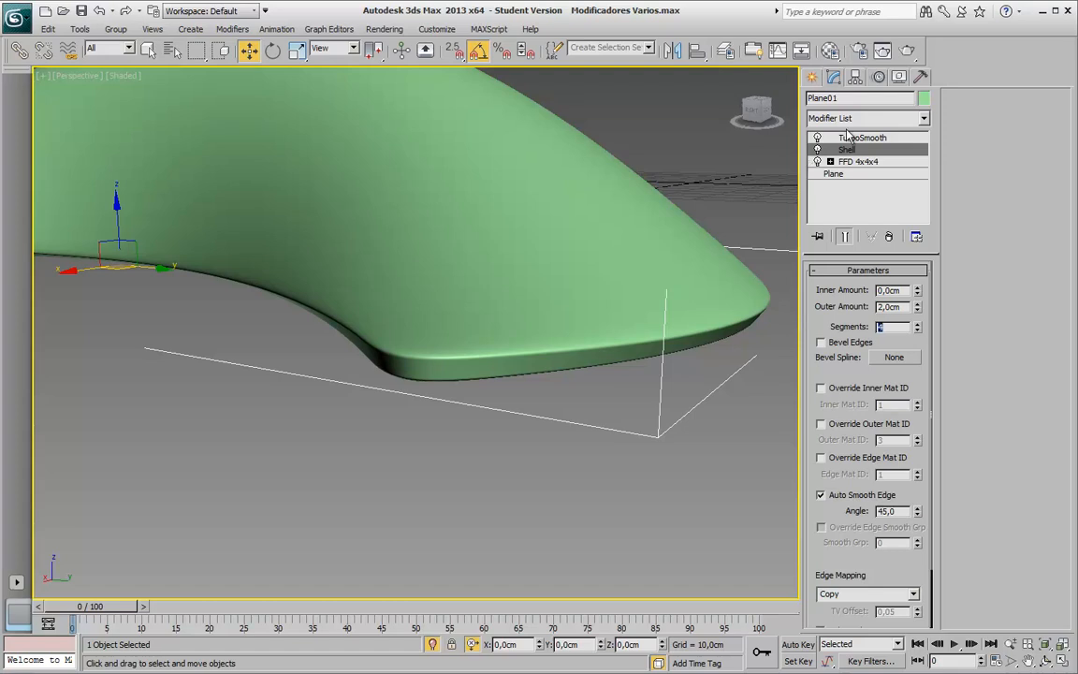
# Deselect the plane and review the finished shape among the other modified objects in the scene
pyautogui.click(862, 137)
pyautogui.click(715, 252)
pyautogui.scroll(-6, 640, 294)
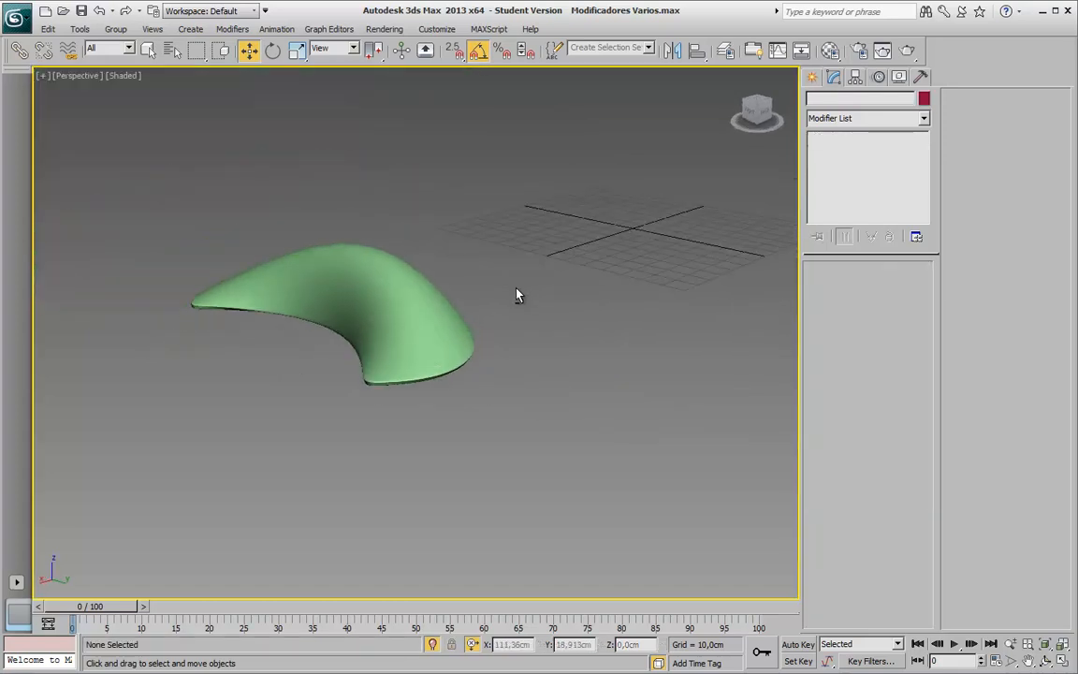
pyautogui.moveTo(505, 534); pyautogui.dragTo(576, 581, button='middle')
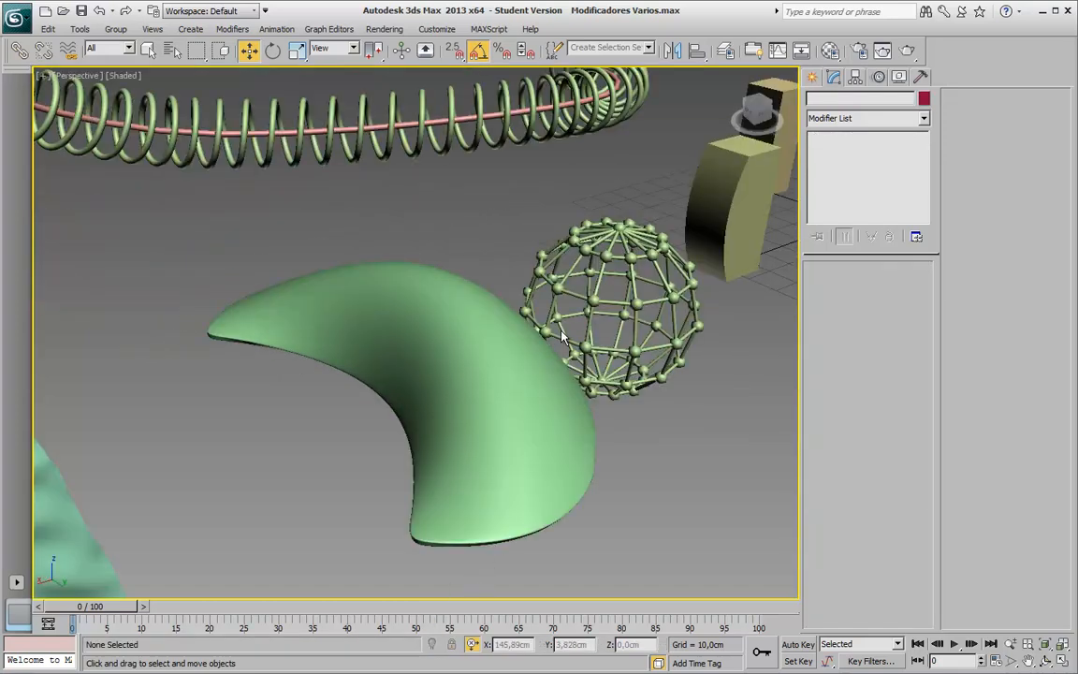
pyautogui.scroll(-8, 553, 337)
pyautogui.scroll(2, 458, 401)
pyautogui.scroll(6, 458, 401)
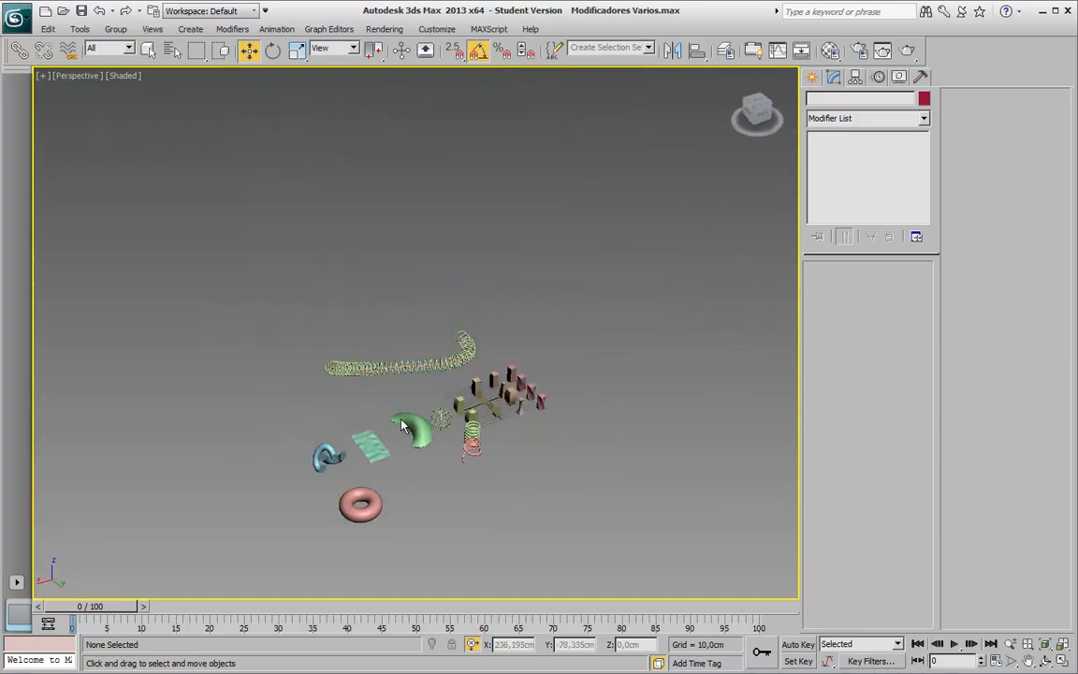
pyautogui.scroll(6, 431, 313)
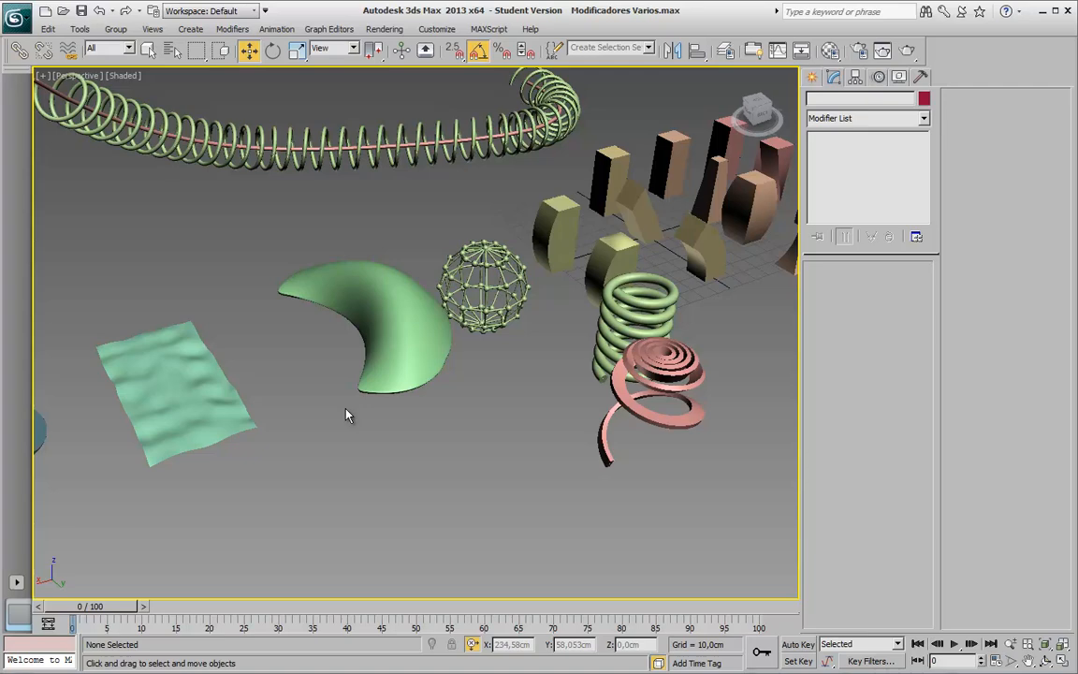
pyautogui.keyDown('alt'); pyautogui.moveTo(346, 414); pyautogui.dragTo(236, 395, button='middle'); pyautogui.keyUp('alt')
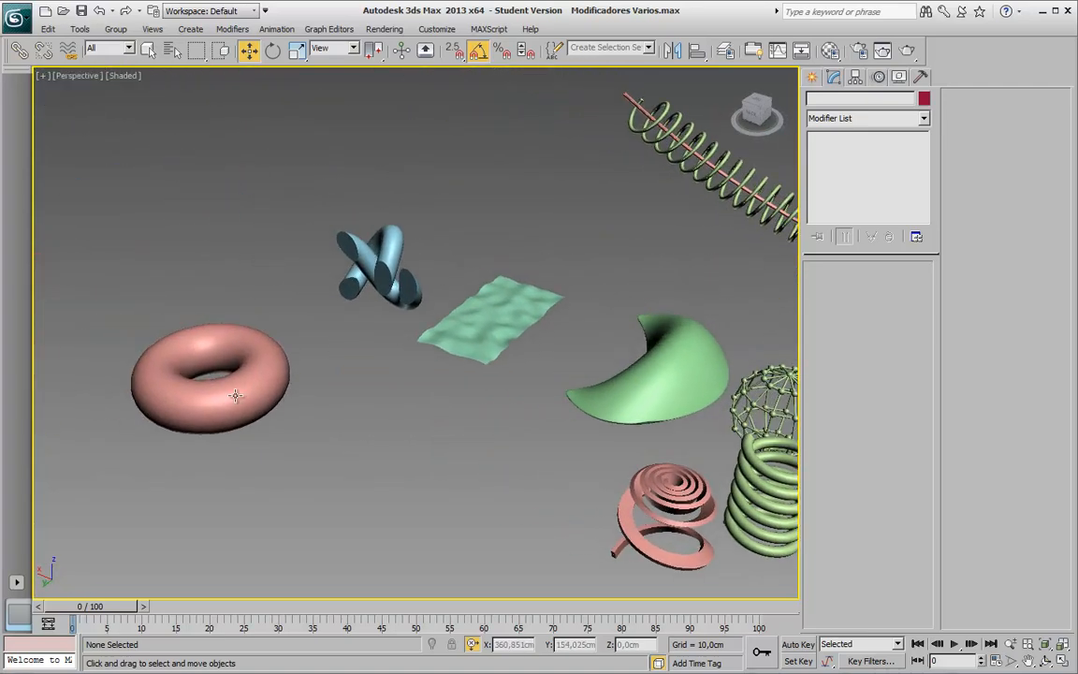
# Select the sliced torus knot, frame it and show its base Torus Knot parameters
pyautogui.click(404, 242)
pyautogui.press('z')
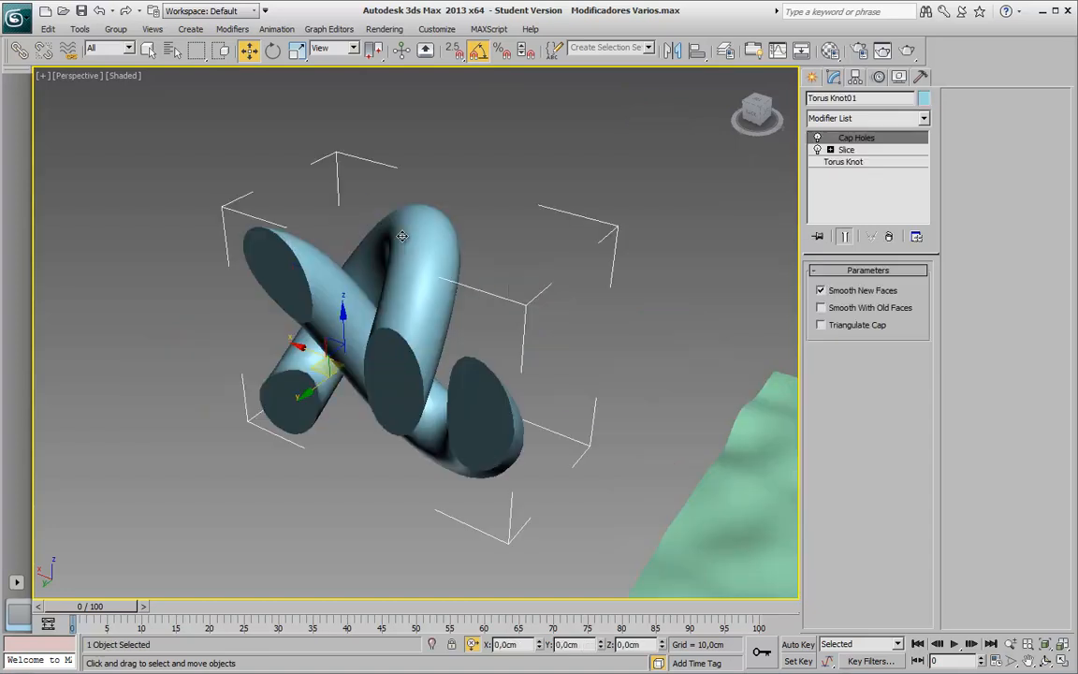
pyautogui.click(845, 164)
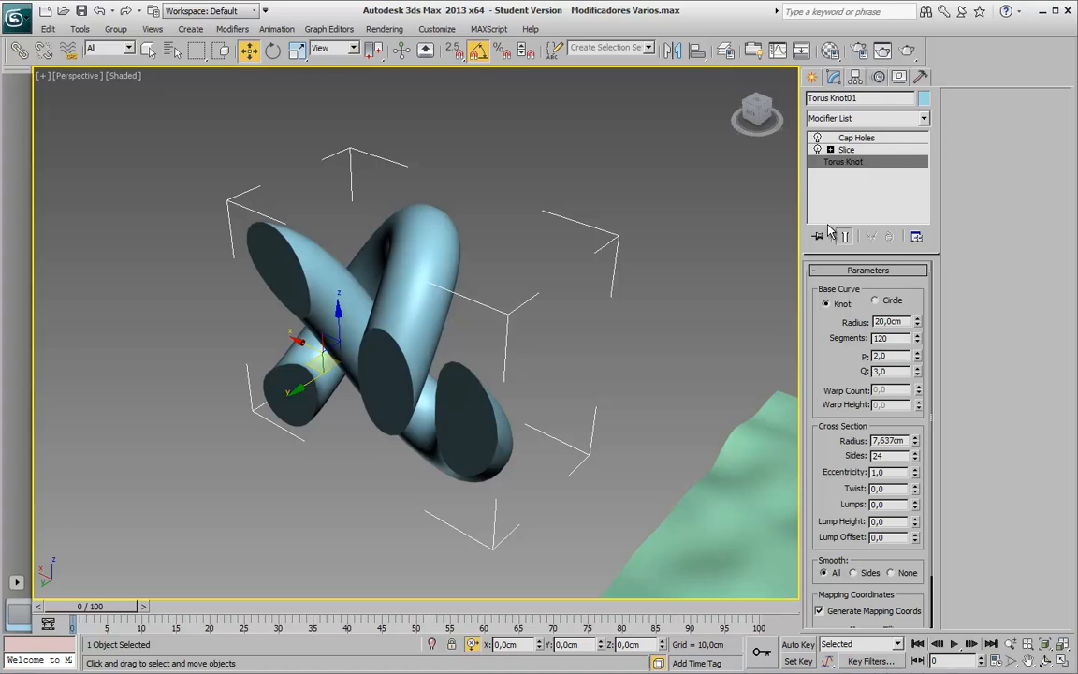
pyautogui.keyDown('alt'); pyautogui.moveTo(542, 303); pyautogui.dragTo(581, 281, button='middle'); pyautogui.keyUp('alt')
# Show the Extended Primitives object types, where Torus Knot is available
pyautogui.click(813, 78)
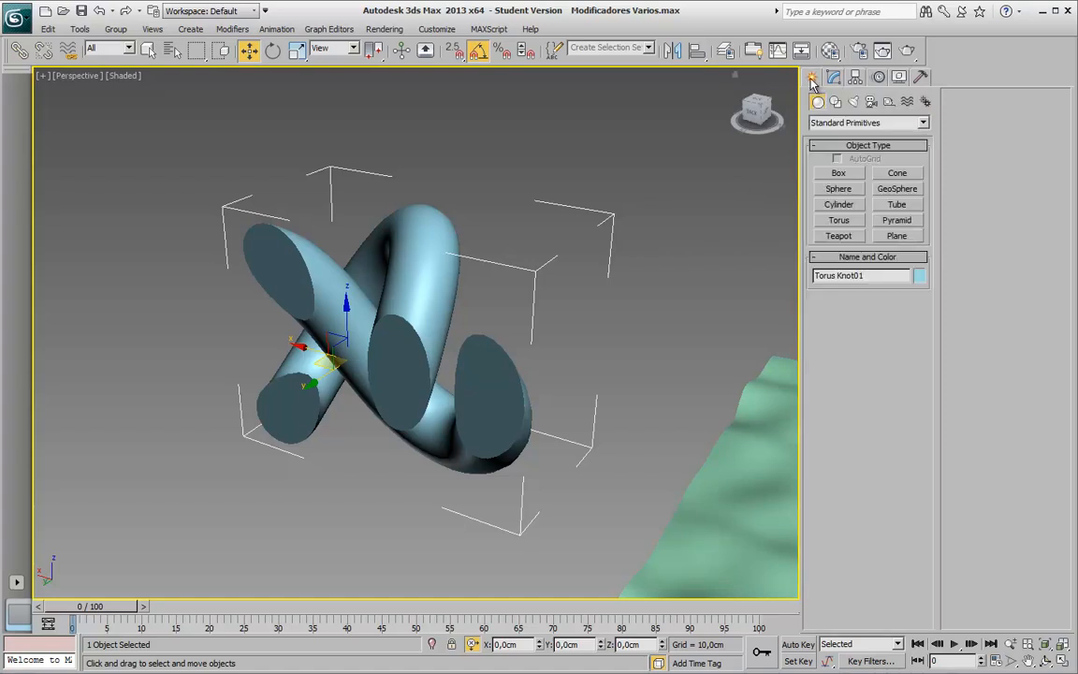
pyautogui.click(830, 124)
pyautogui.click(842, 147)
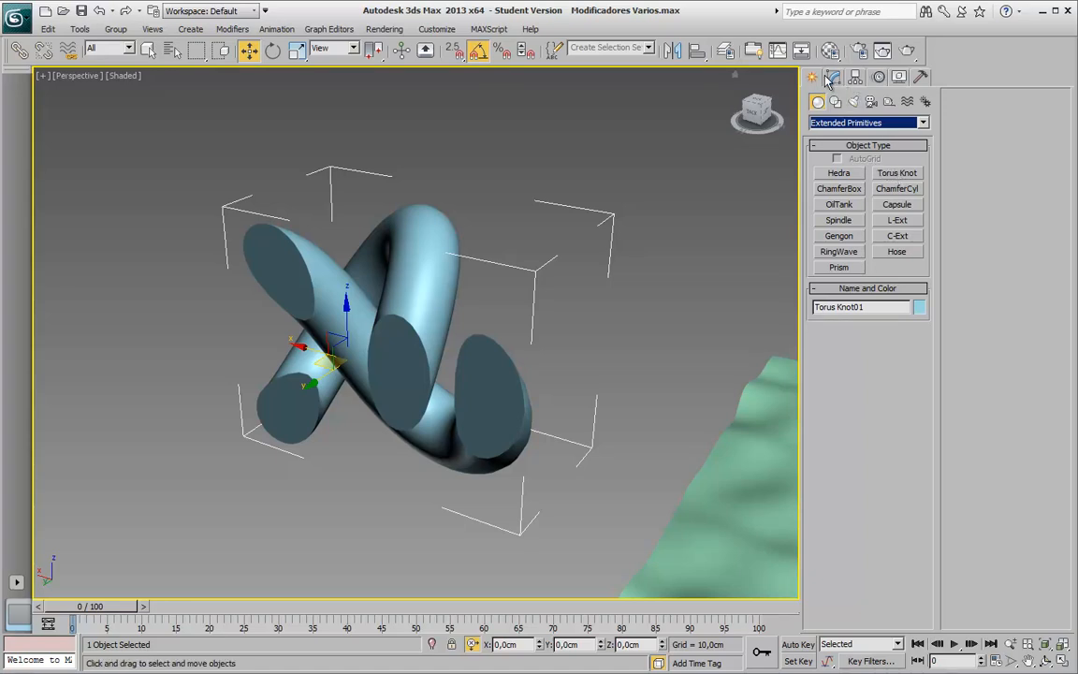
# Return to the base Torus Knot level and turn off the end result to inspect the whole knot
pyautogui.click(828, 79)
pyautogui.click(854, 162)
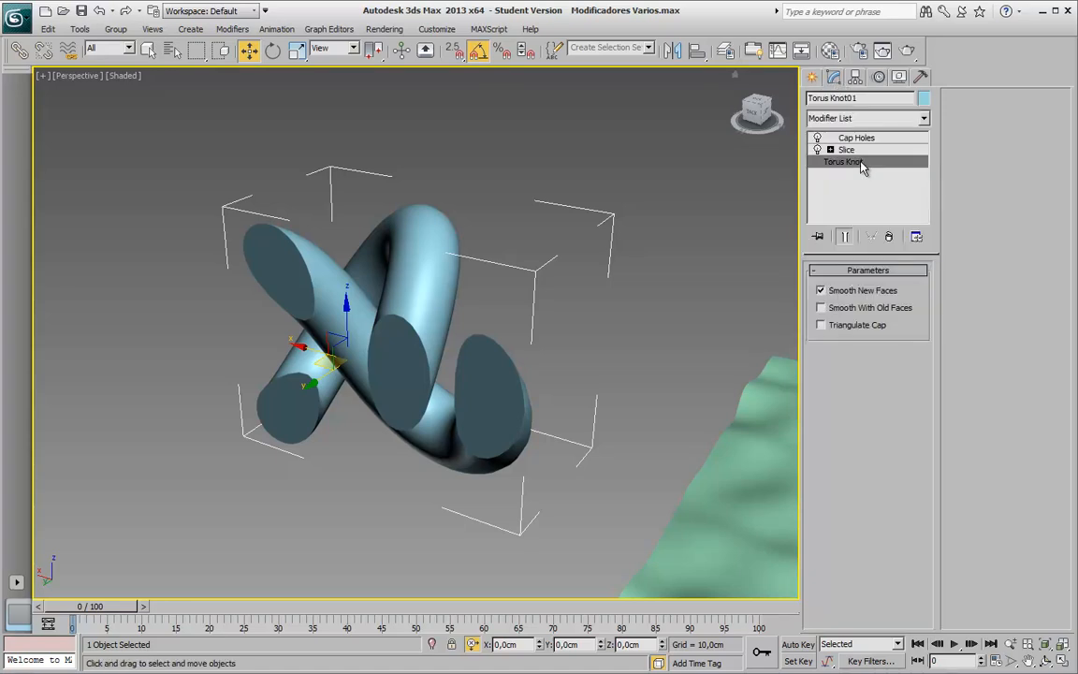
pyautogui.click(843, 232)
pyautogui.keyDown('alt'); pyautogui.moveTo(519, 295); pyautogui.dragTo(370, 350, button='middle'); pyautogui.keyUp('alt')
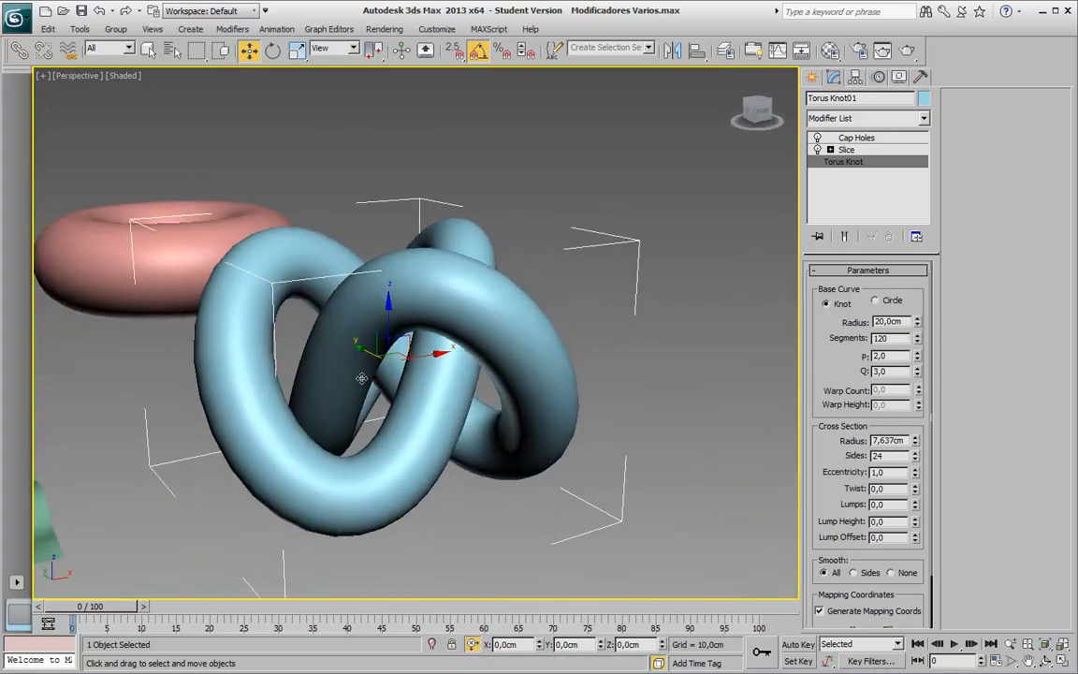
pyautogui.keyDown('alt'); pyautogui.moveTo(447, 248); pyautogui.dragTo(434, 289, button='middle'); pyautogui.keyUp('alt')
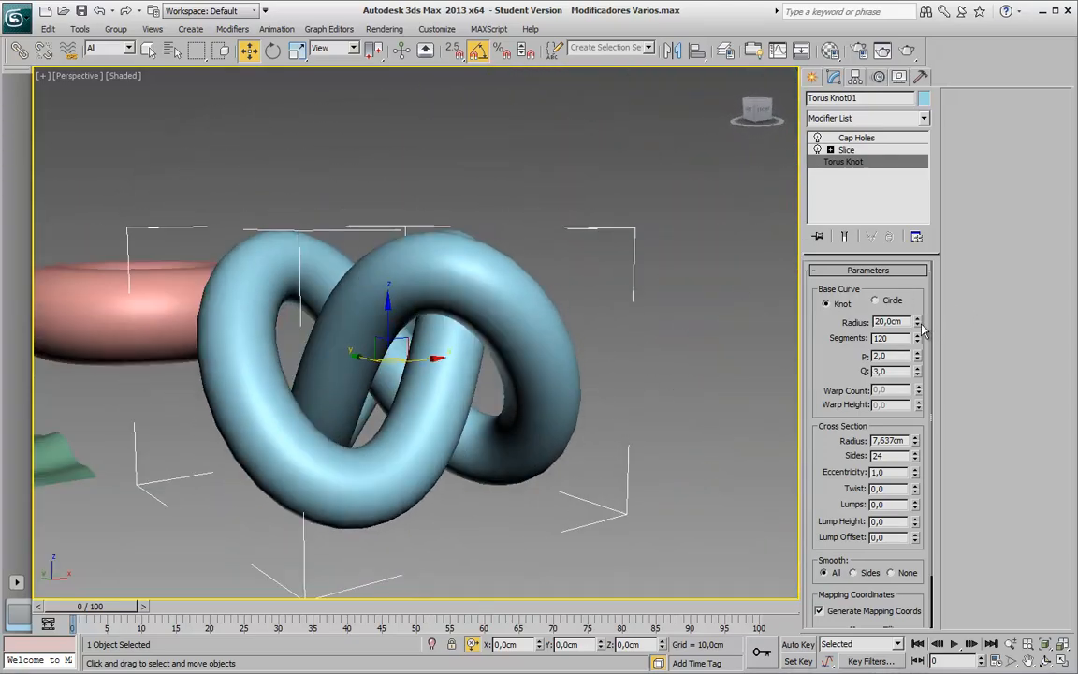
# Try different base curve and cross-section radii on the torus knot
pyautogui.moveTo(918, 321); pyautogui.dragTo(919, 373)
pyautogui.moveTo(917, 446); pyautogui.dragTo(916, 394)
pyautogui.keyDown('alt'); pyautogui.moveTo(472, 363); pyautogui.dragTo(470, 403, button='middle'); pyautogui.keyUp('alt')
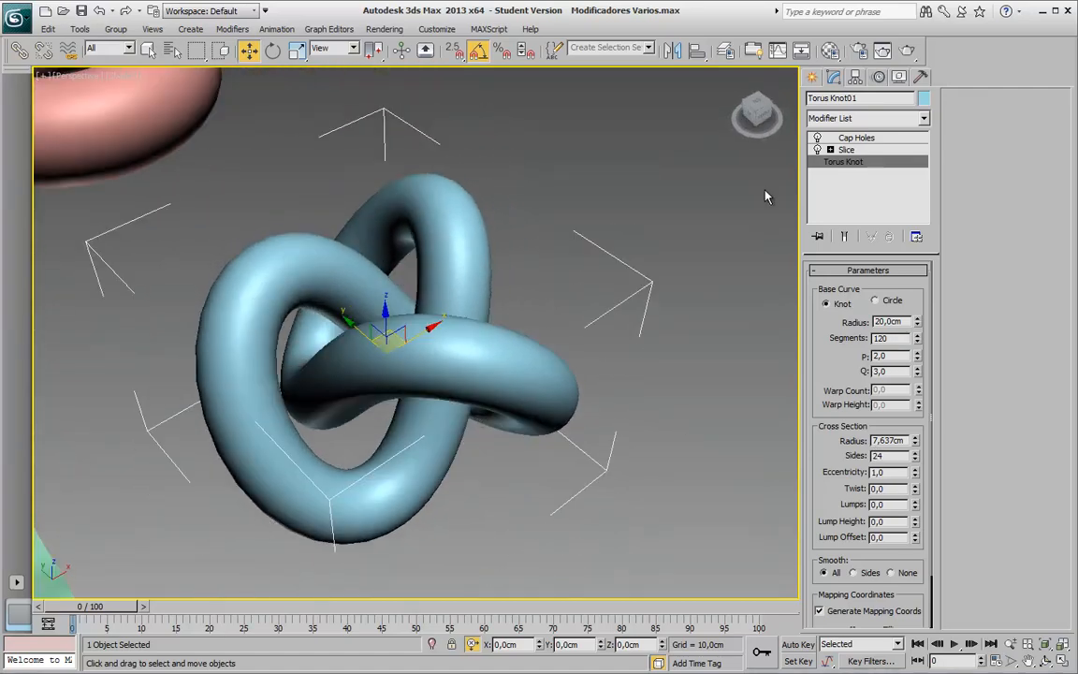
# Go to the torus knot's Slice modifier, expand its sub-levels and examine the cut
pyautogui.click(866, 153)
pyautogui.keyDown('alt'); pyautogui.moveTo(655, 209); pyautogui.dragTo(626, 264, button='middle'); pyautogui.keyUp('alt')
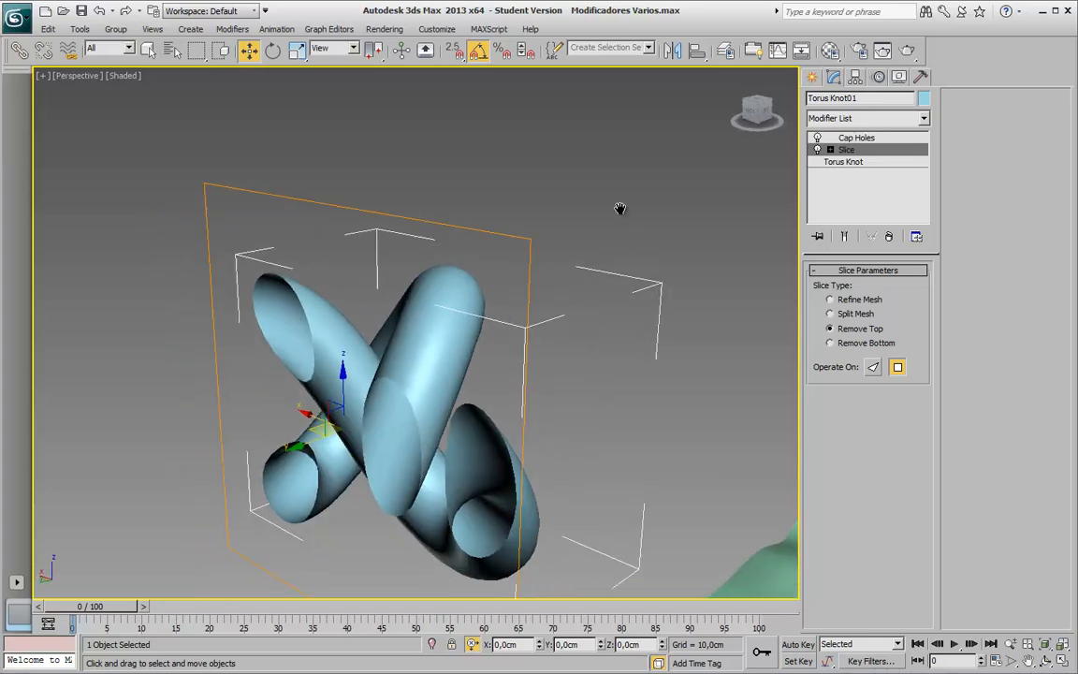
pyautogui.keyDown('alt'); pyautogui.moveTo(621, 209); pyautogui.dragTo(693, 178, button='middle'); pyautogui.keyUp('alt')
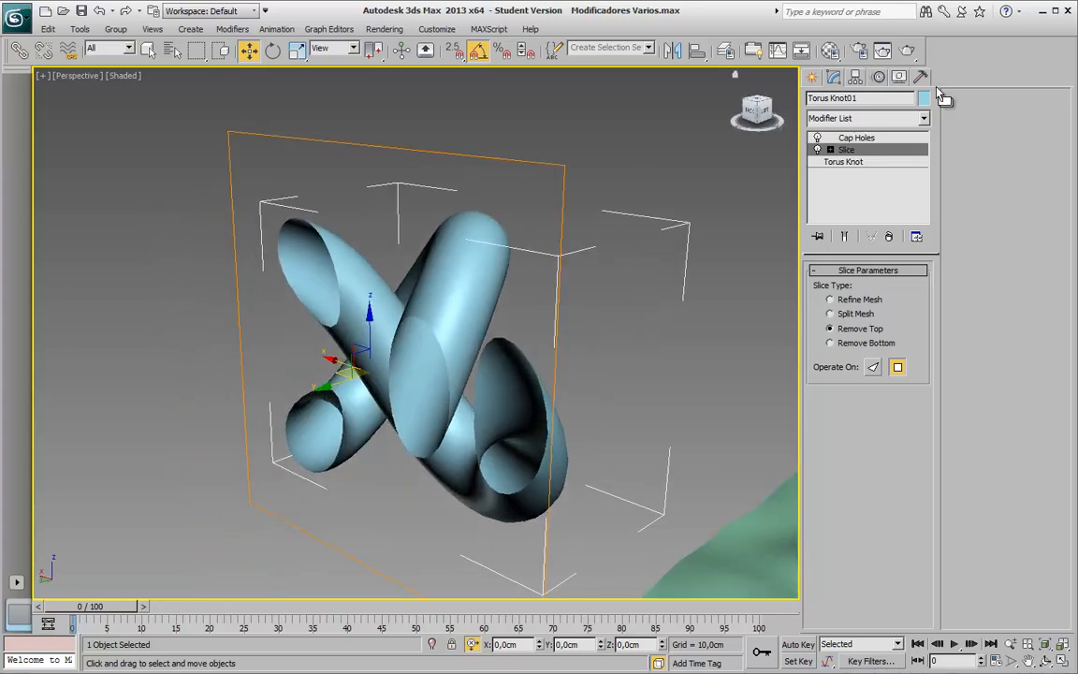
pyautogui.keyDown('alt'); pyautogui.moveTo(614, 223); pyautogui.dragTo(693, 246, button='middle'); pyautogui.keyUp('alt')
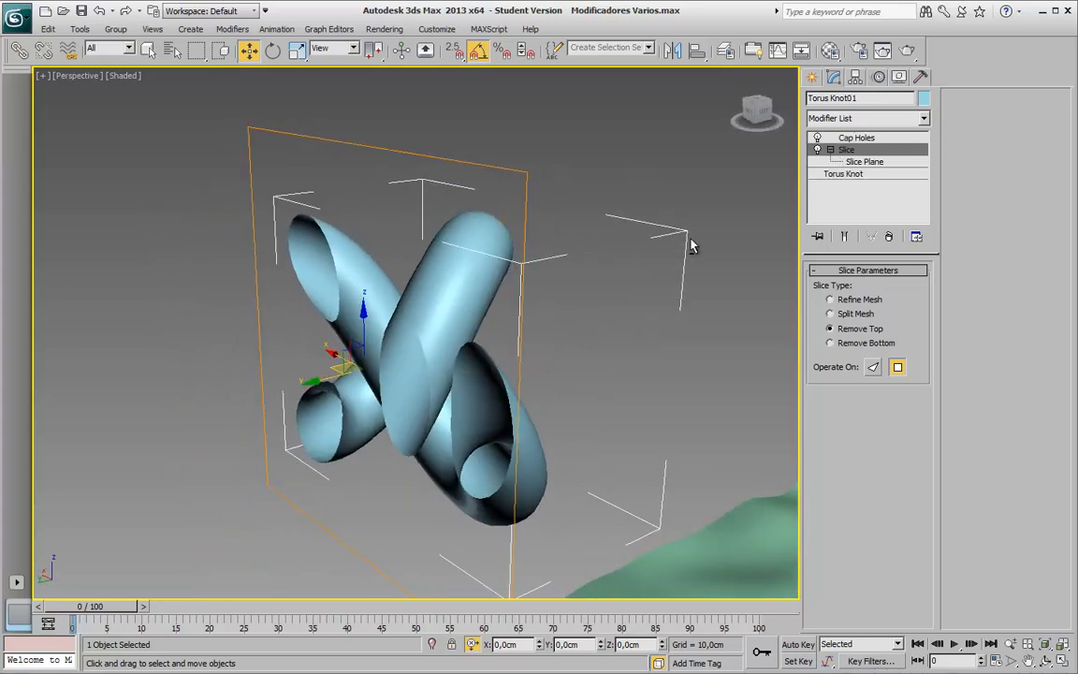
# Set the slice type to Refine Mesh and display edged faces to examine the edges along the cut
pyautogui.click(878, 301)
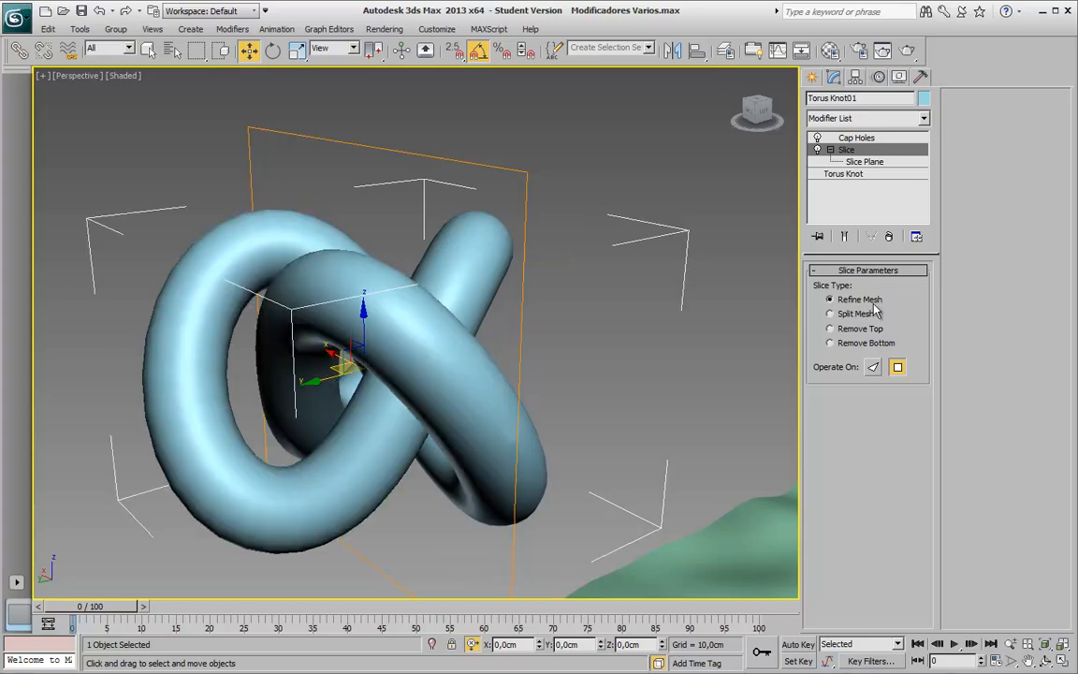
pyautogui.press('F4')
pyautogui.keyDown('alt'); pyautogui.moveTo(644, 332); pyautogui.dragTo(513, 408, button='middle'); pyautogui.keyUp('alt')
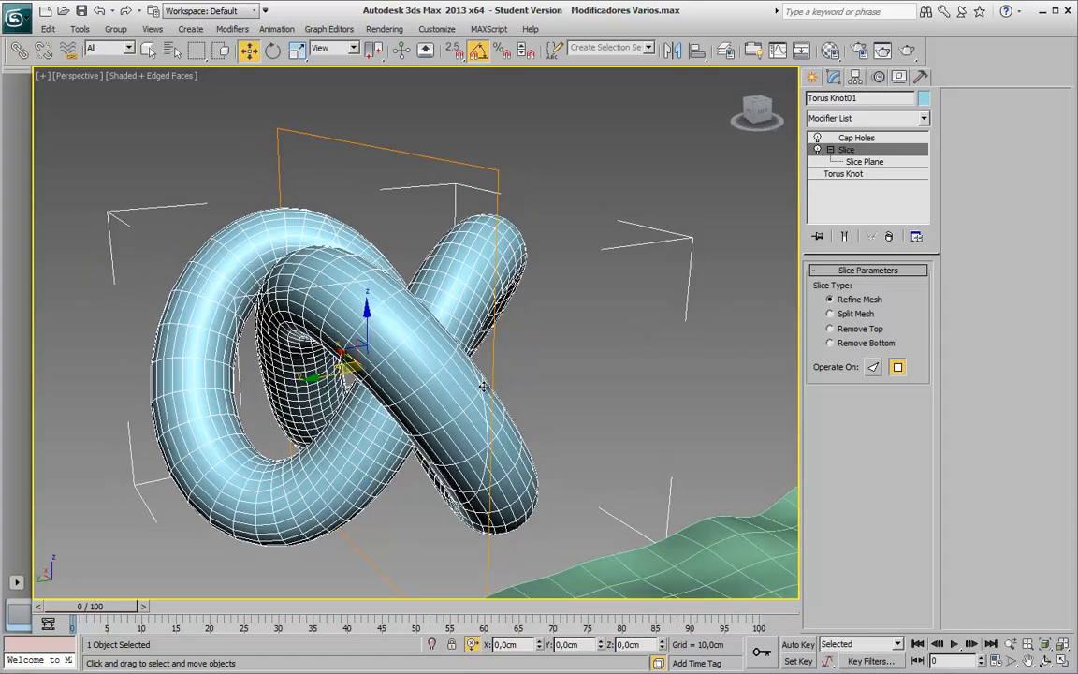
pyautogui.scroll(8, 484, 387)
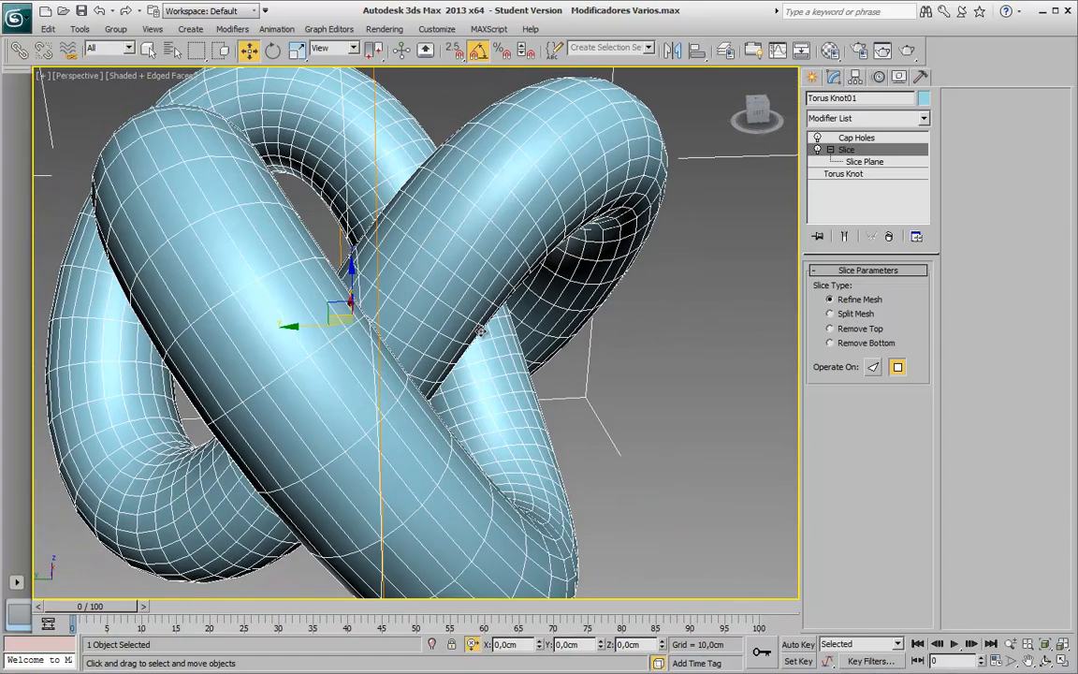
pyautogui.keyDown('alt'); pyautogui.moveTo(481, 332); pyautogui.dragTo(498, 339, button='middle'); pyautogui.keyUp('alt')
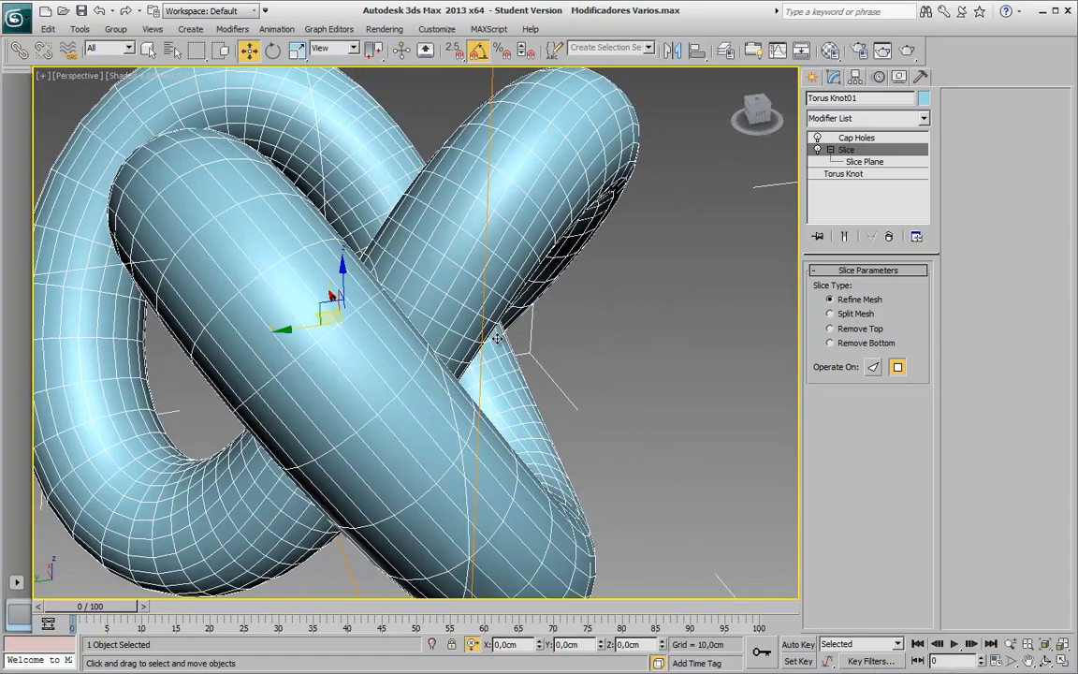
# Activate the Slice Plane sub-level and compare Remove Top with Remove Bottom, leaving Remove Top selected
pyautogui.click(875, 162)
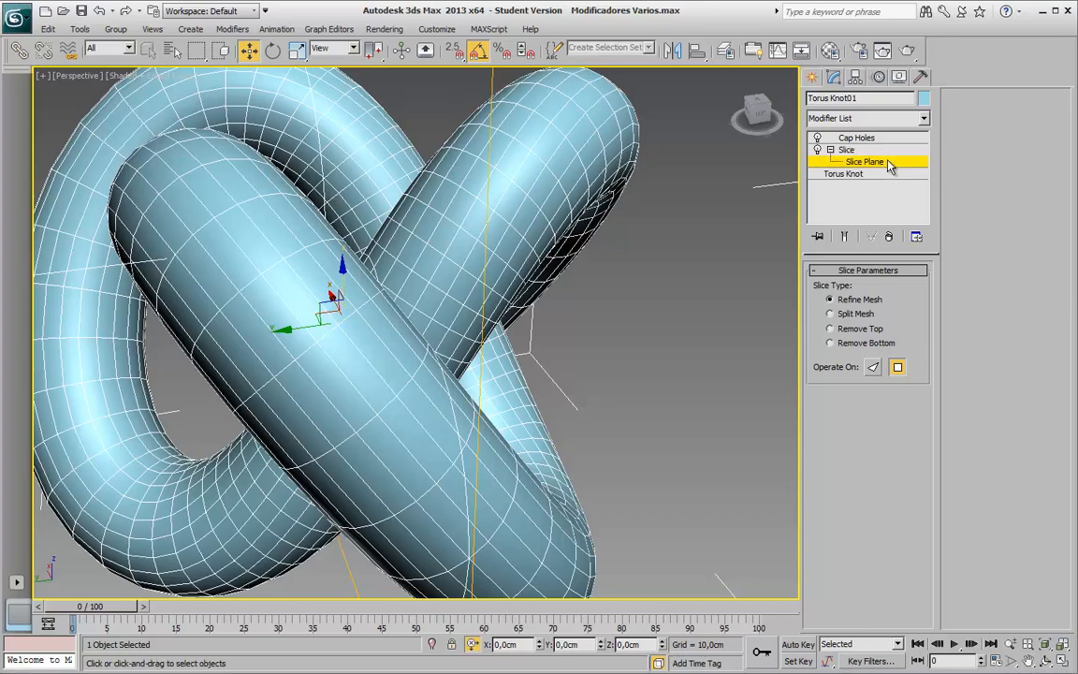
pyautogui.moveTo(464, 285); pyautogui.dragTo(494, 260, button='middle')
pyautogui.keyDown('alt'); pyautogui.moveTo(494, 260); pyautogui.dragTo(527, 269, button='middle'); pyautogui.keyUp('alt')
pyautogui.click(861, 330)
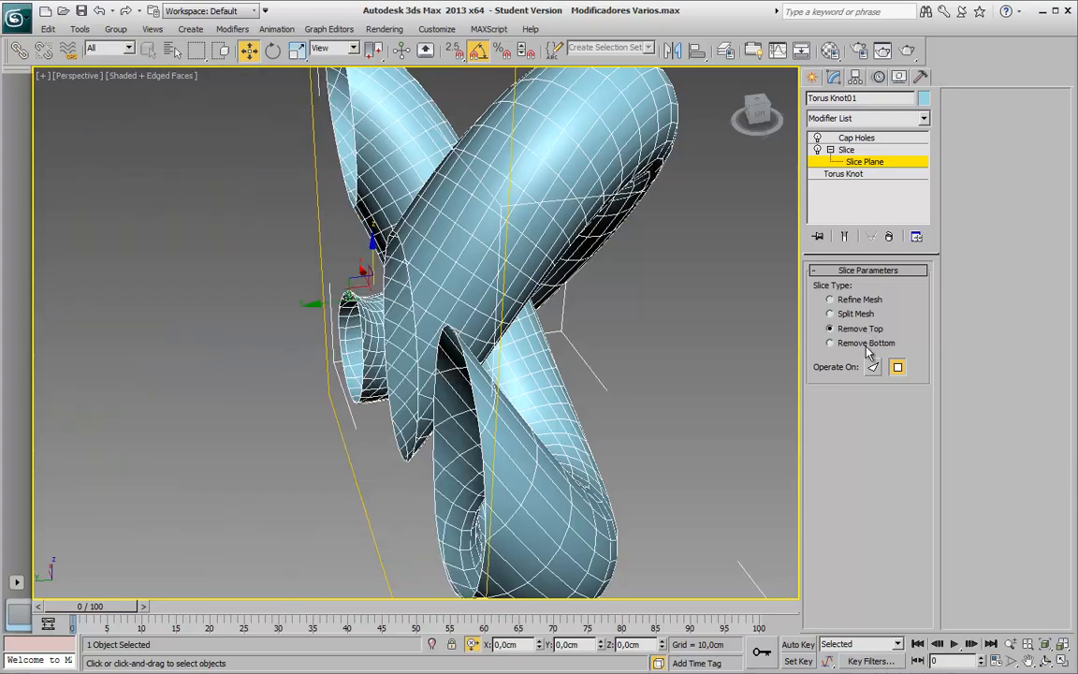
pyautogui.click(831, 344)
pyautogui.click(866, 334)
# Move the slice plane back and forth along Y to shift where the knot is cut
pyautogui.keyDown('alt'); pyautogui.moveTo(432, 258); pyautogui.dragTo(358, 322, button='middle'); pyautogui.keyUp('alt')
pyautogui.scroll(-5, 457, 285)
pyautogui.moveTo(360, 323); pyautogui.dragTo(279, 341)
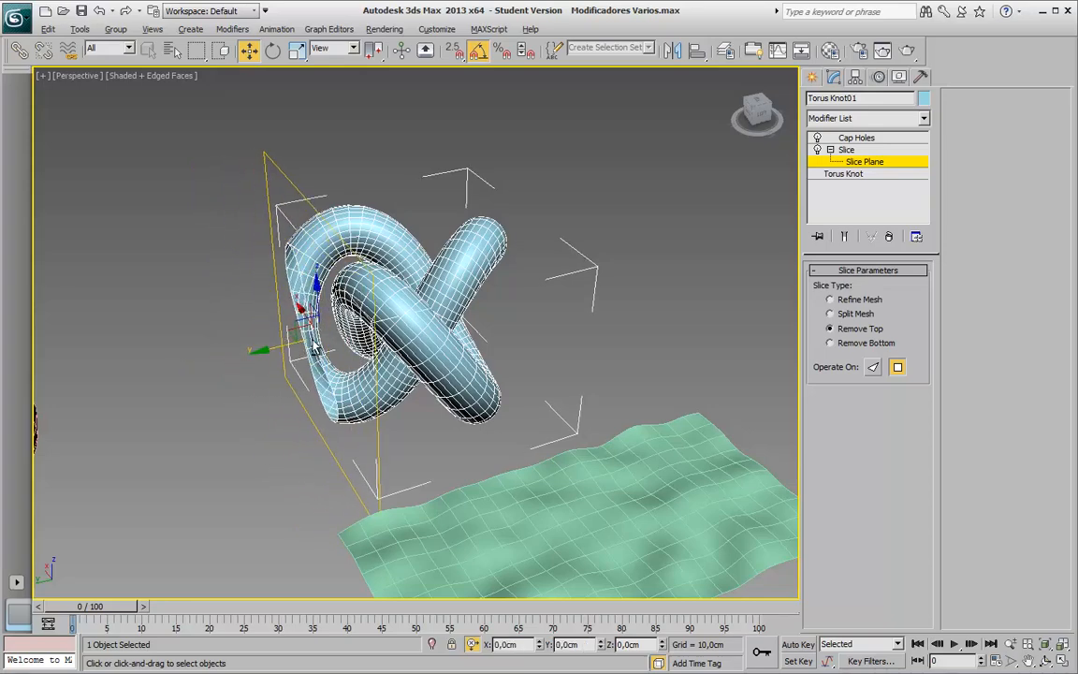
pyautogui.keyDown('alt'); pyautogui.moveTo(315, 351); pyautogui.dragTo(285, 337, button='middle'); pyautogui.keyUp('alt')
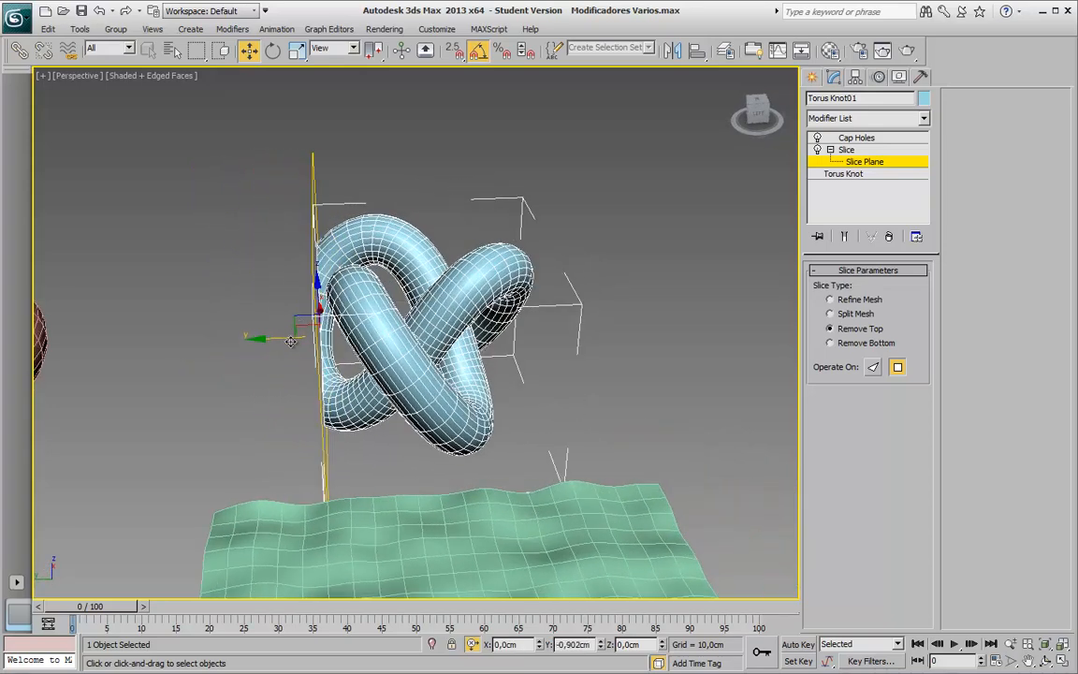
pyautogui.moveTo(291, 342); pyautogui.dragTo(356, 341)
pyautogui.keyDown('alt'); pyautogui.moveTo(356, 341); pyautogui.dragTo(453, 334, button='middle'); pyautogui.keyUp('alt')
# Try rotating the slice plane about its different axes to change the angle of the cut
pyautogui.press('e')
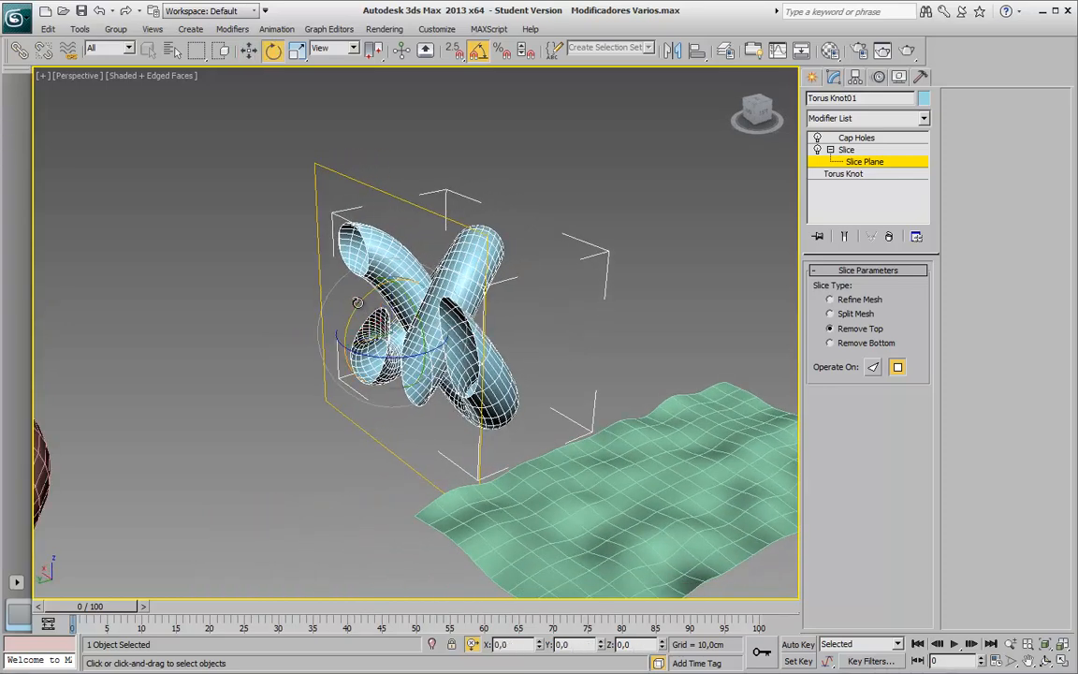
pyautogui.moveTo(358, 302)
pyautogui.mouseDown()
pyautogui.moveTo(403, 280)
pyautogui.moveTo(353, 306)
pyautogui.mouseUp()
pyautogui.moveTo(398, 358)
pyautogui.mouseDown()
pyautogui.moveTo(440, 349)
pyautogui.moveTo(399, 358)
pyautogui.mouseUp()
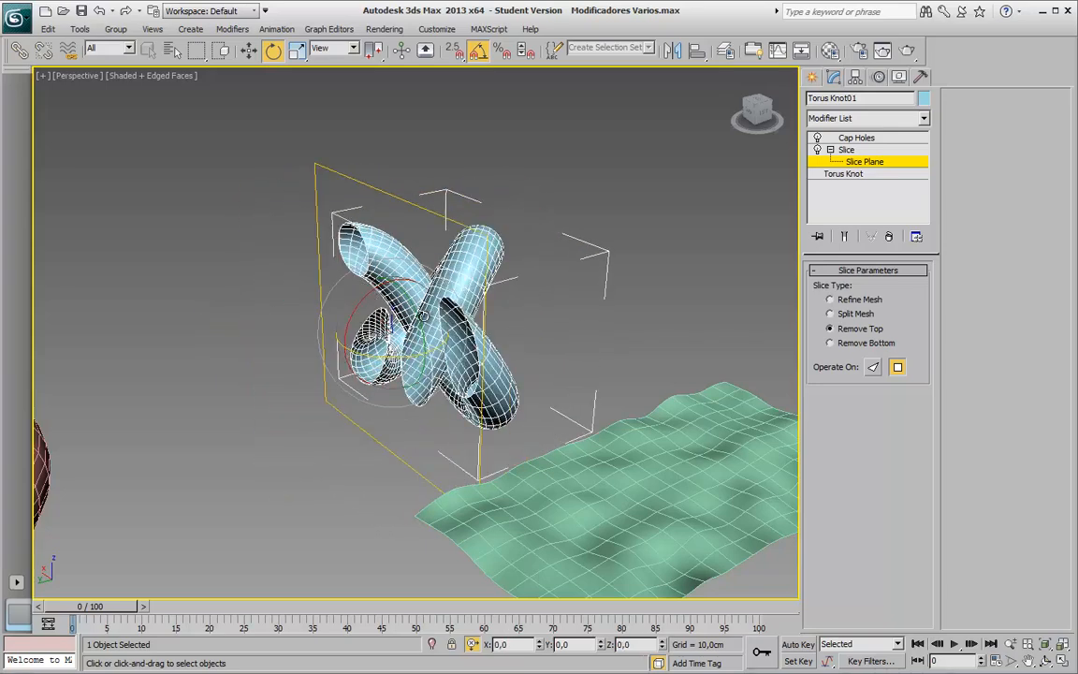
pyautogui.moveTo(423, 316); pyautogui.dragTo(354, 255)
pyautogui.keyDown('alt'); pyautogui.moveTo(401, 296); pyautogui.dragTo(459, 319, button='middle'); pyautogui.keyUp('alt')
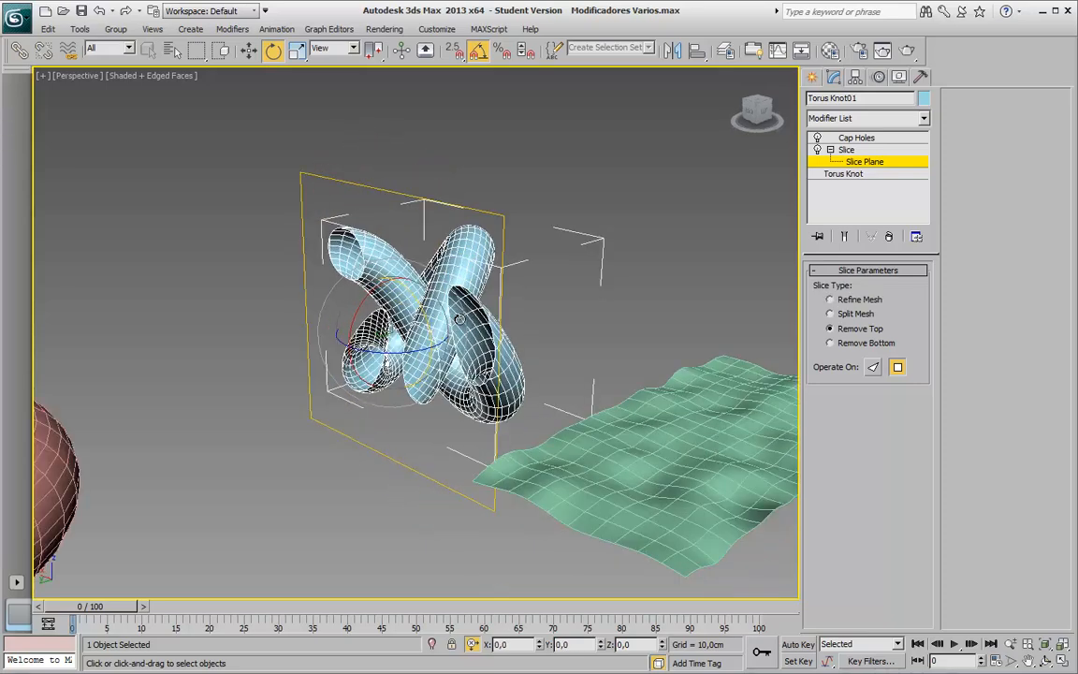
# Leave the Slice Plane sub-level and examine the open, hollow ends of the cut torus knot
pyautogui.scroll(5, 458, 319)
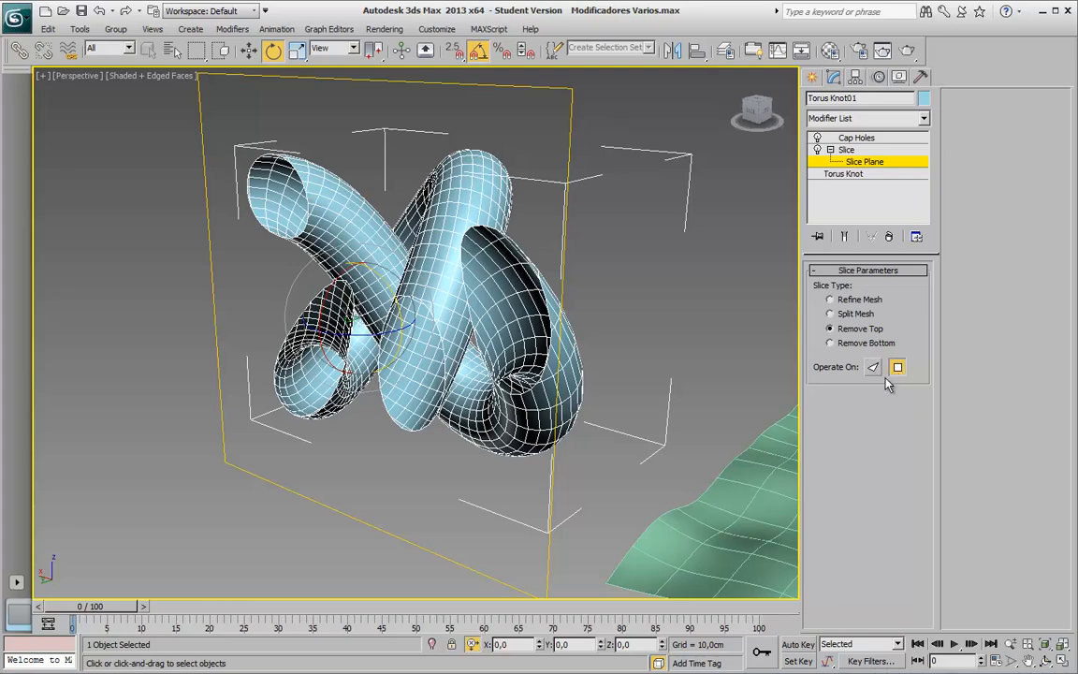
pyautogui.click(841, 161)
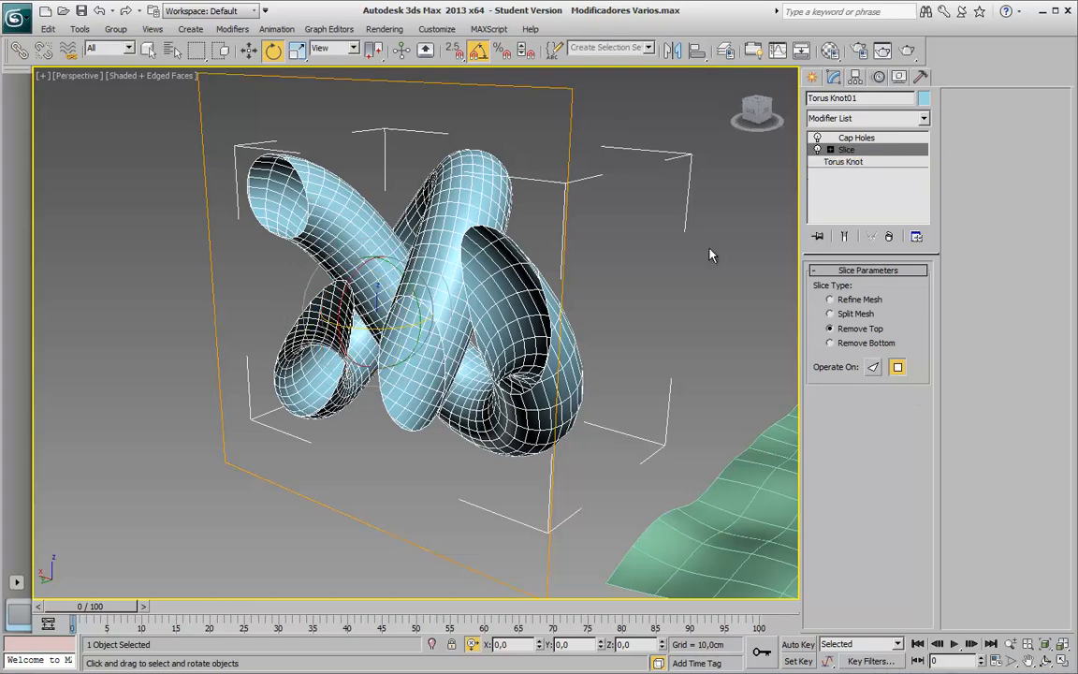
pyautogui.scroll(3, 523, 294)
pyautogui.keyDown('alt'); pyautogui.moveTo(532, 299); pyautogui.dragTo(635, 295, button='middle'); pyautogui.keyUp('alt')
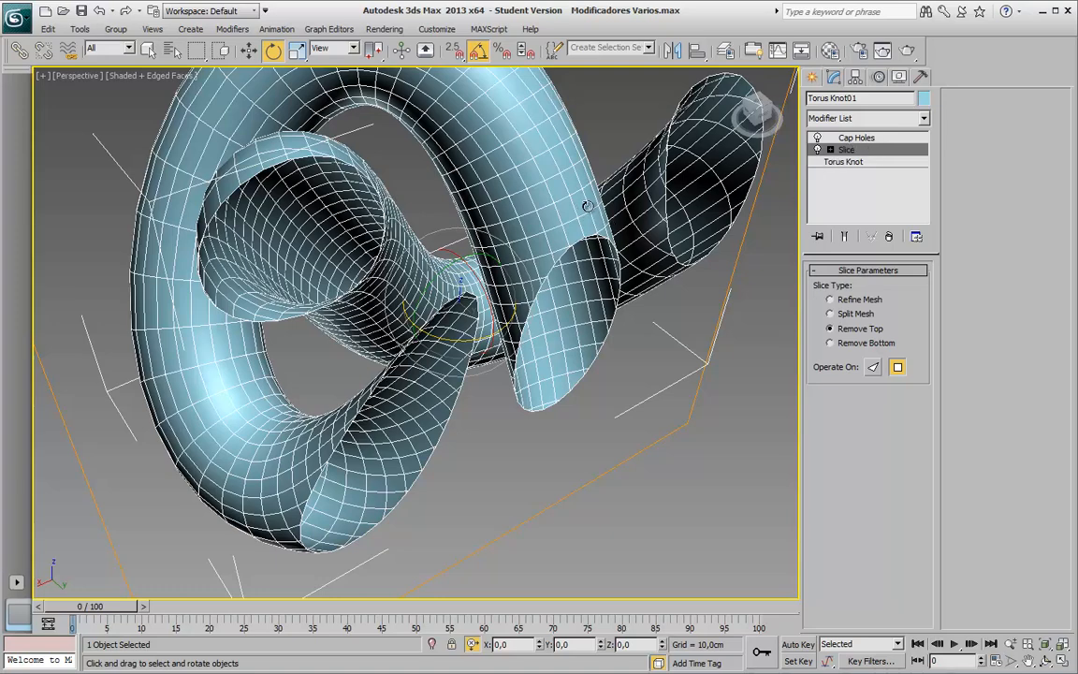
pyautogui.keyDown('alt'); pyautogui.moveTo(587, 205); pyautogui.dragTo(637, 197, button='middle'); pyautogui.keyUp('alt')
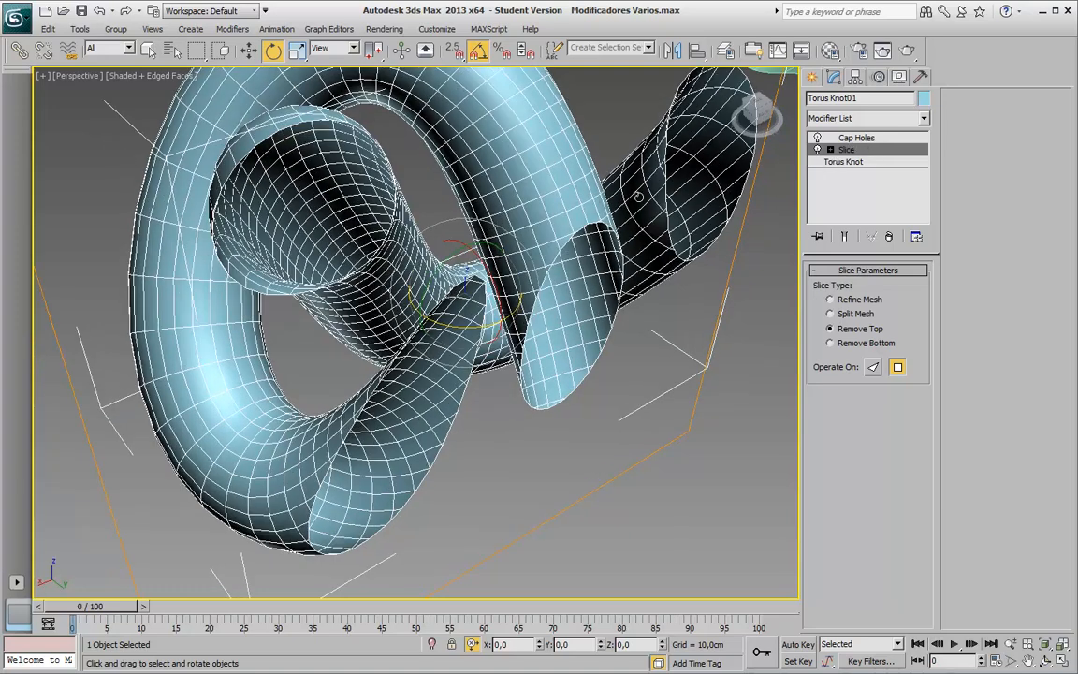
# Select the knot's Cap Holes modifier and inspect the cut ends from several angles
pyautogui.click(872, 139)
pyautogui.keyDown('alt'); pyautogui.moveTo(666, 198); pyautogui.dragTo(691, 222, button='middle'); pyautogui.keyUp('alt')
pyautogui.scroll(2, 691, 222)
pyautogui.scroll(-5, 611, 217)
pyautogui.scroll(3, 566, 206)
pyautogui.keyDown('alt'); pyautogui.moveTo(565, 207); pyautogui.dragTo(475, 211, button='middle'); pyautogui.keyUp('alt')
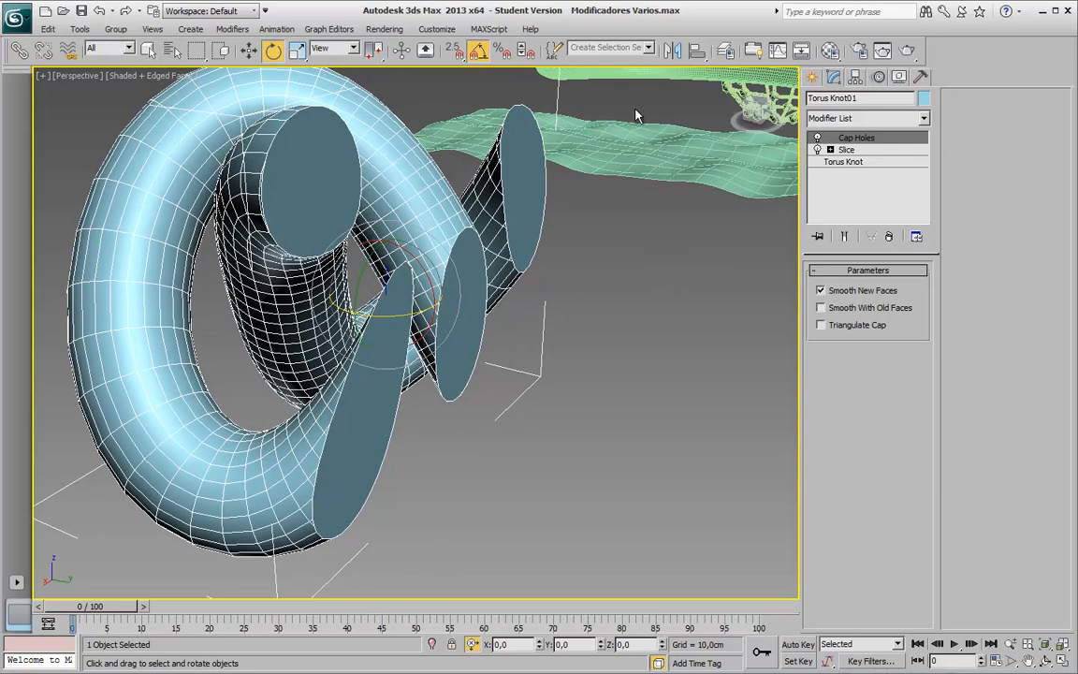
# Show the end result while editing the Slice Plane and move it along Y to shift the capped cut, then deselect the knot
pyautogui.click(847, 150)
pyautogui.click(848, 238)
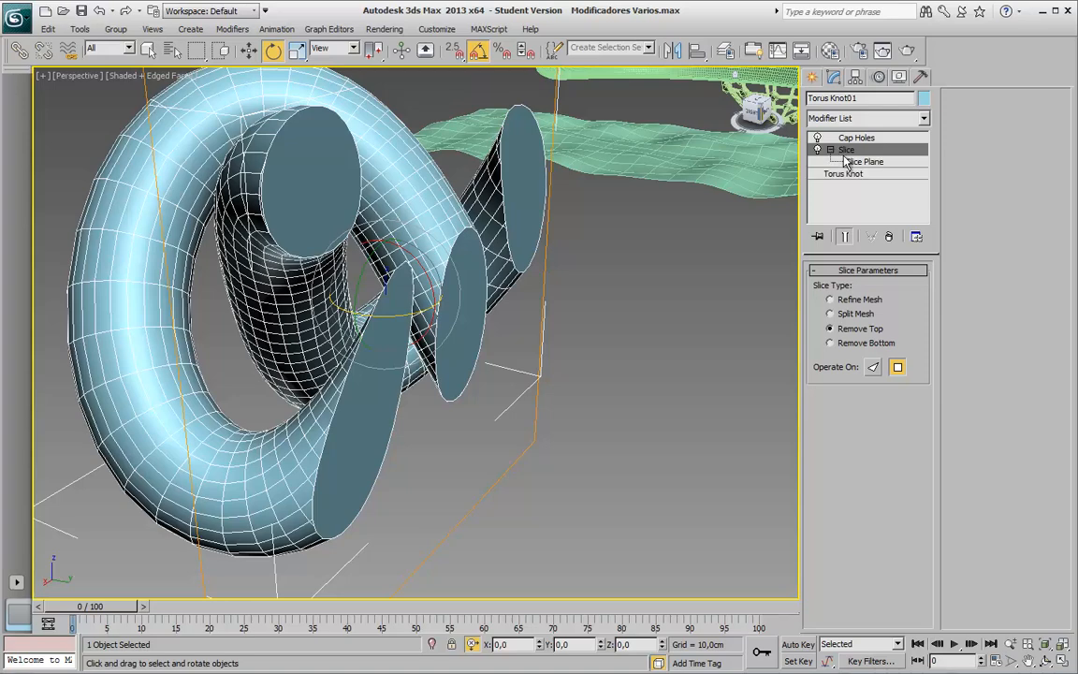
pyautogui.click(847, 162)
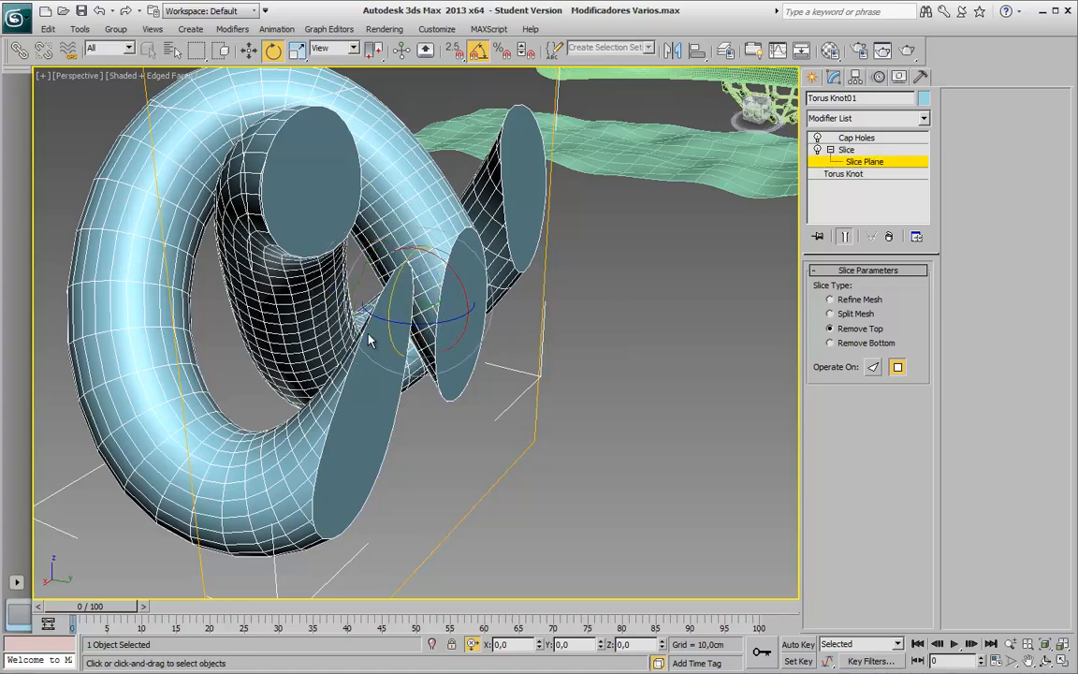
pyautogui.press('w')
pyautogui.moveTo(454, 310); pyautogui.dragTo(477, 331)
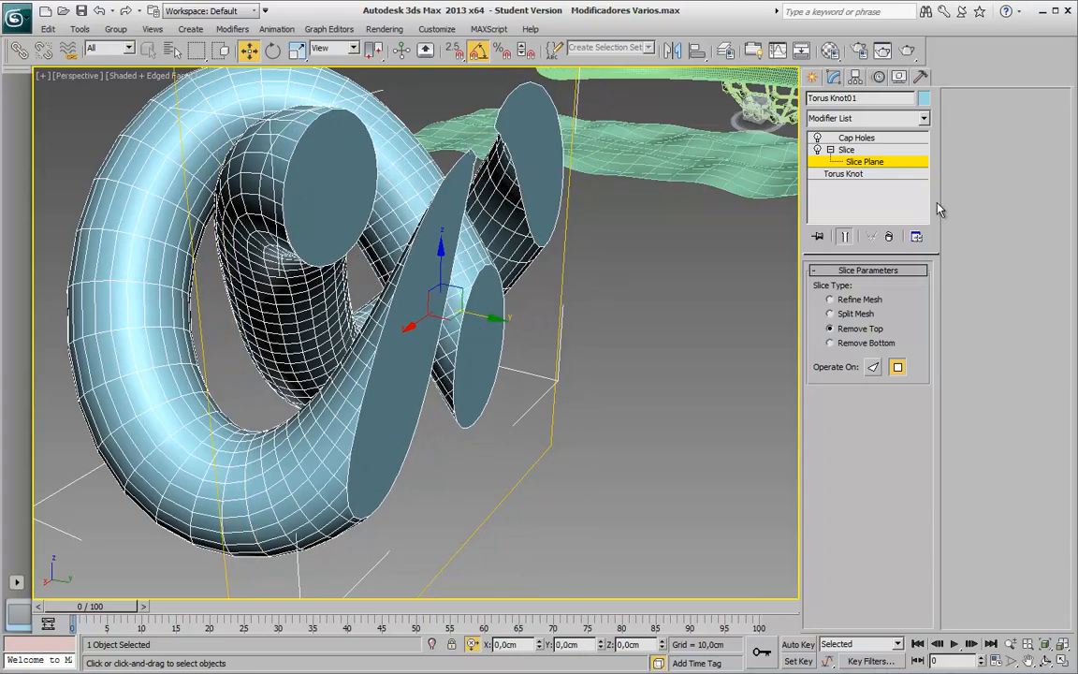
pyautogui.click(551, 373)
# Select the pink torus, play its animated Slice with Cap Holes, and return to frame 0
pyautogui.scroll(-6, 552, 372)
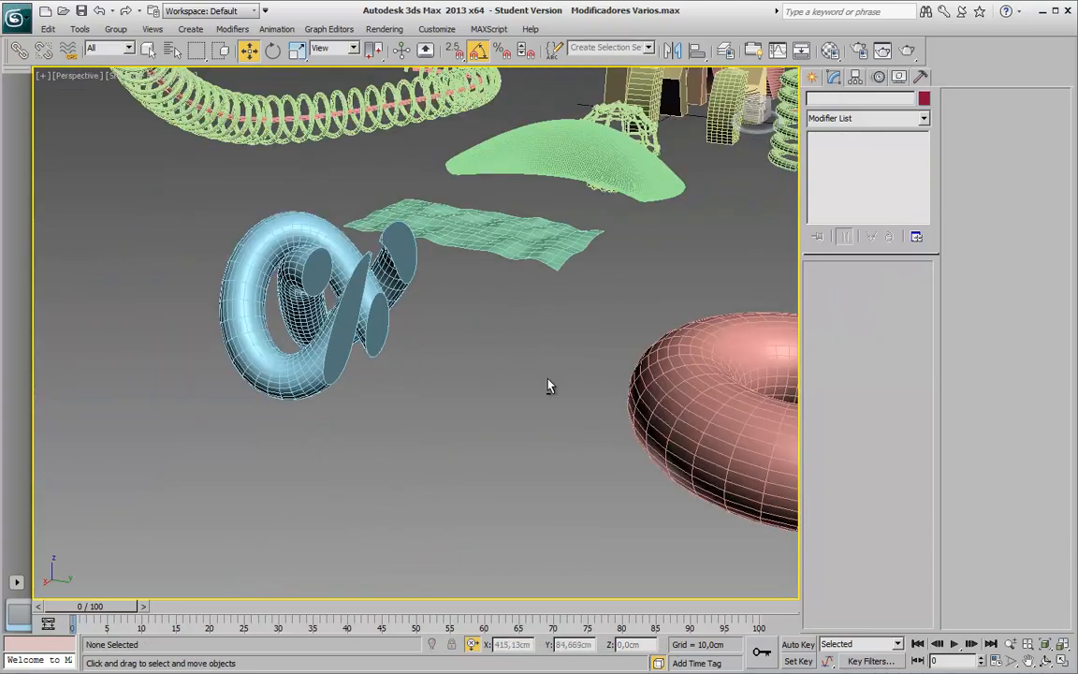
pyautogui.click(602, 431)
pyautogui.press('z')
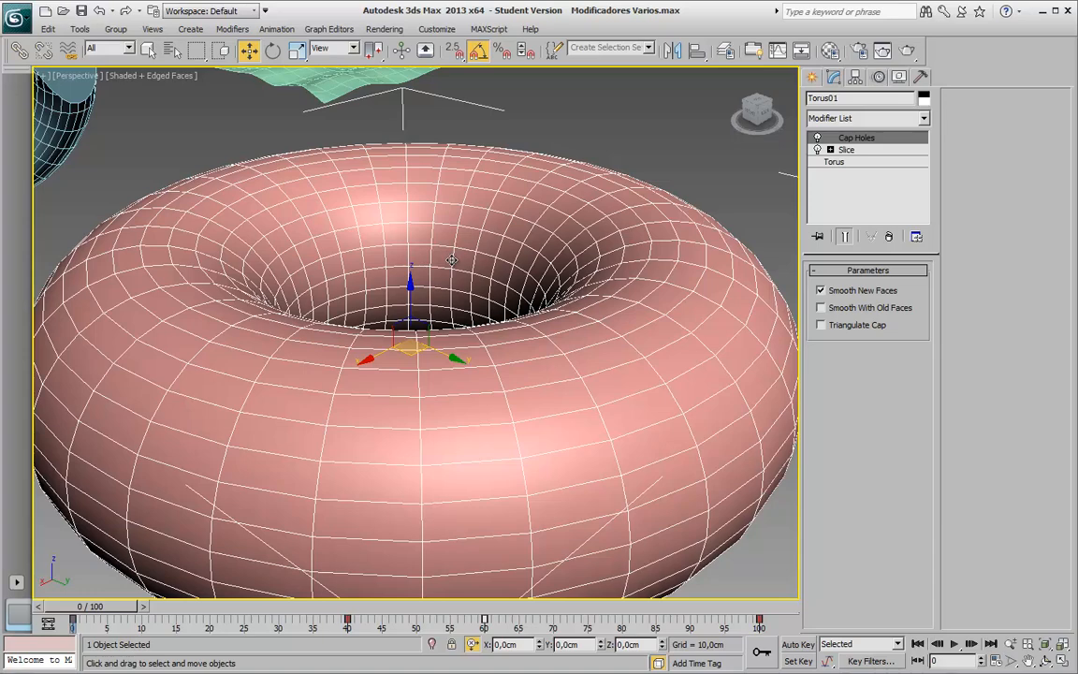
pyautogui.scroll(-5, 452, 260)
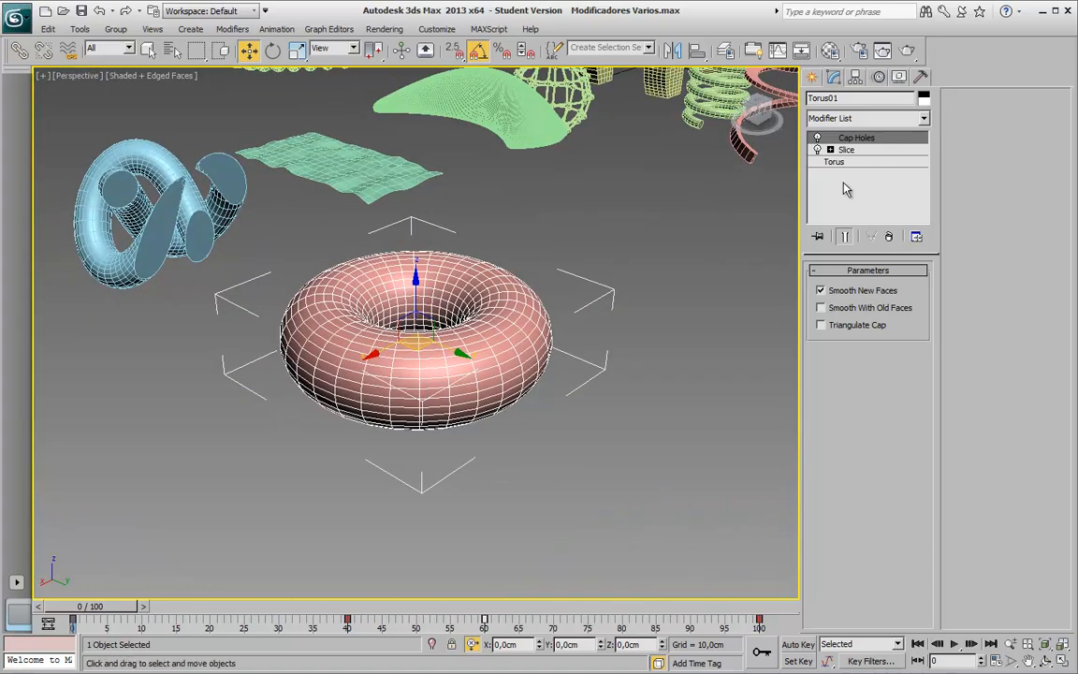
pyautogui.click(959, 649)
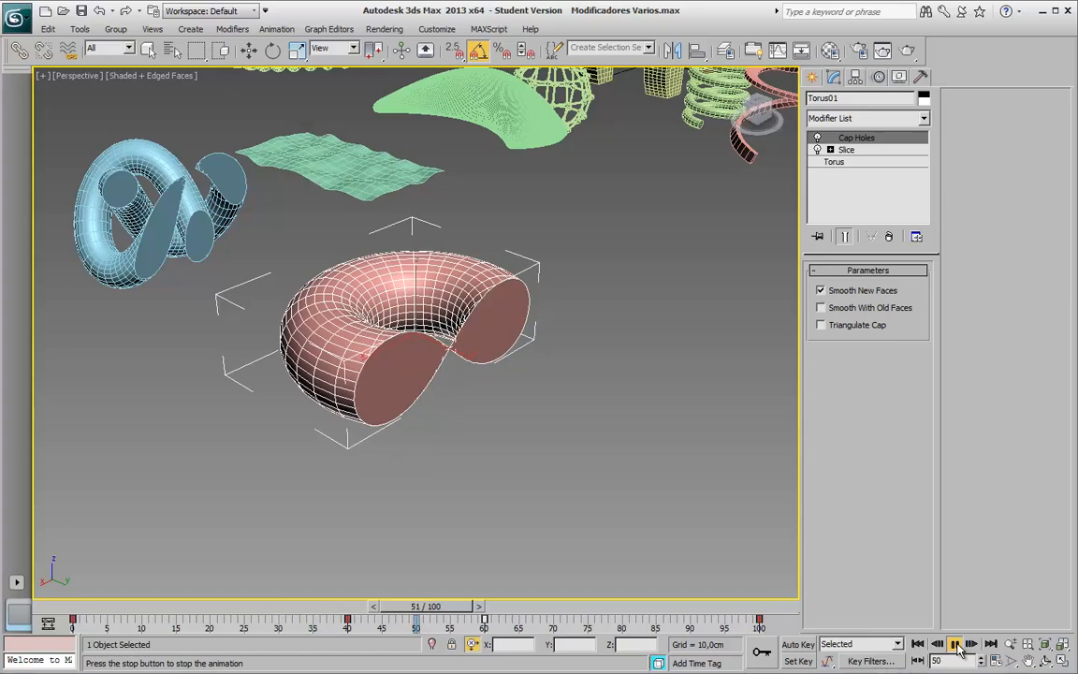
pyautogui.click(919, 644)
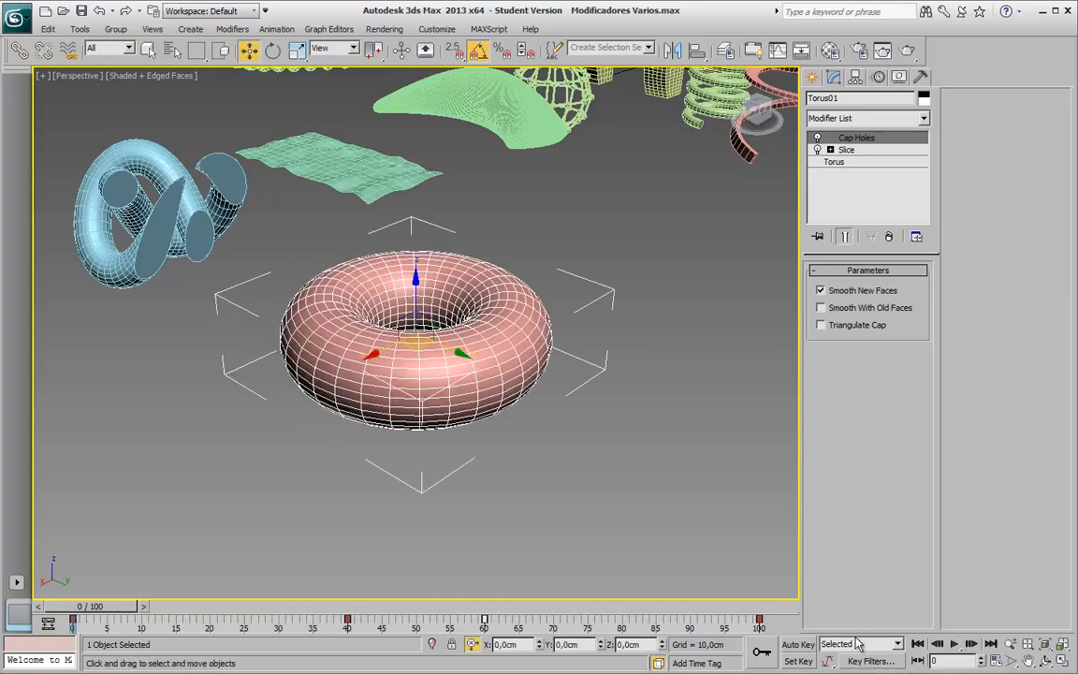
# Select the green wavy plane with Noise and TurboSmooth and frame it in the Perspective view
pyautogui.keyDown('alt'); pyautogui.moveTo(427, 303); pyautogui.dragTo(507, 427, button='middle'); pyautogui.keyUp('alt')
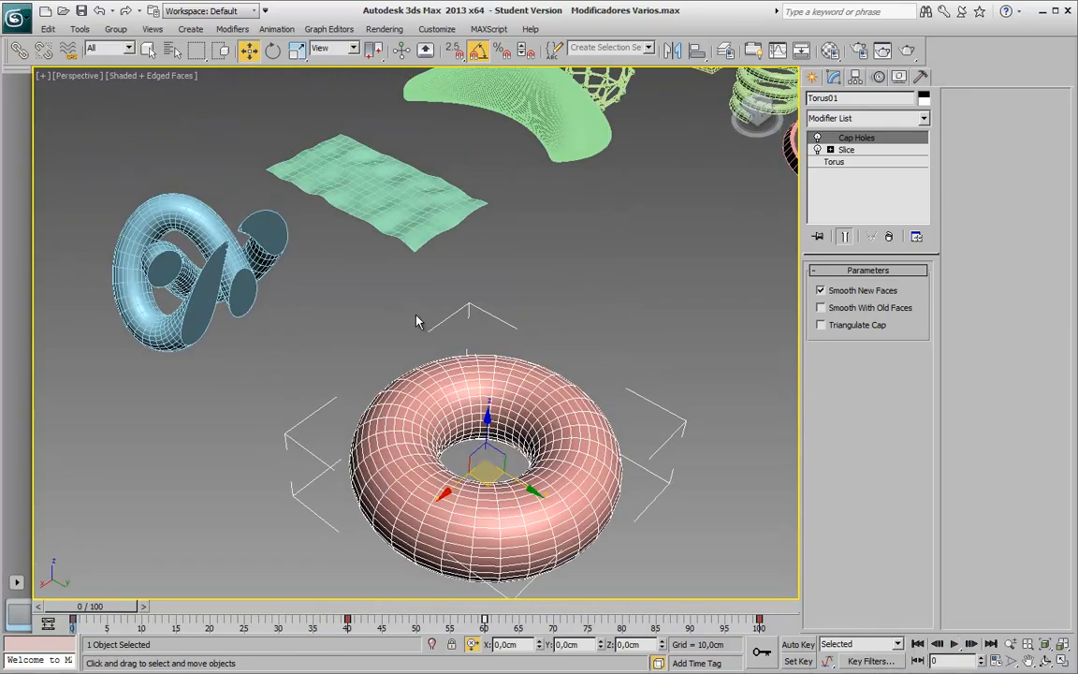
pyautogui.moveTo(401, 178); pyautogui.dragTo(414, 286, button='middle')
pyautogui.click(414, 285)
pyautogui.press('z')
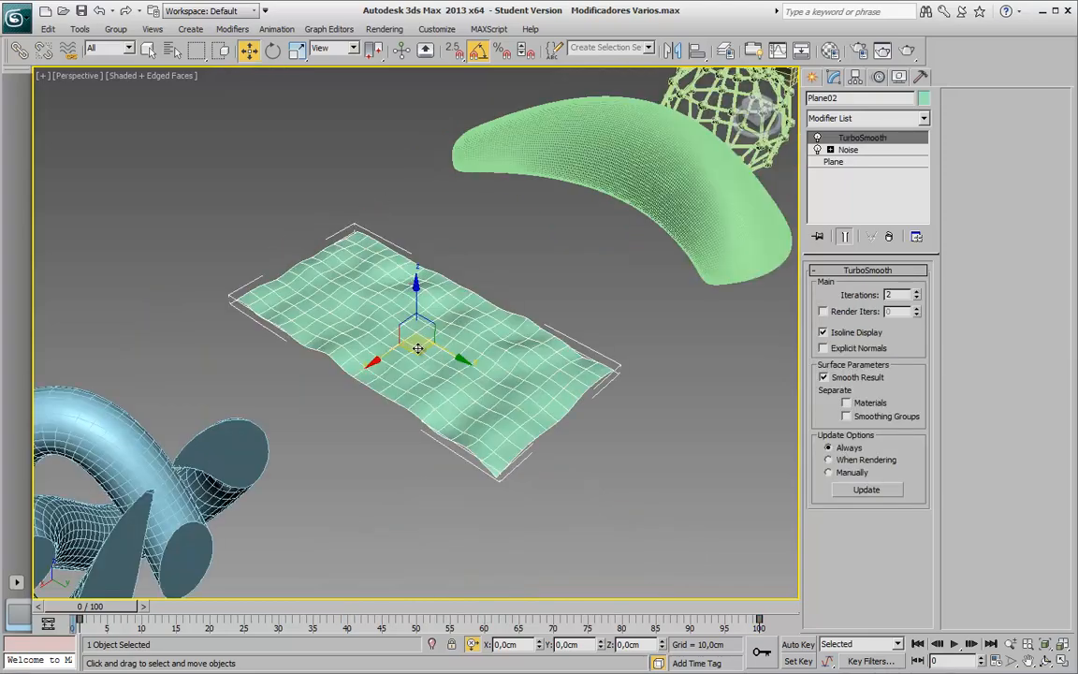
pyautogui.keyDown('alt'); pyautogui.moveTo(419, 350); pyautogui.dragTo(534, 341, button='middle'); pyautogui.keyUp('alt')
pyautogui.scroll(3, 387, 384)
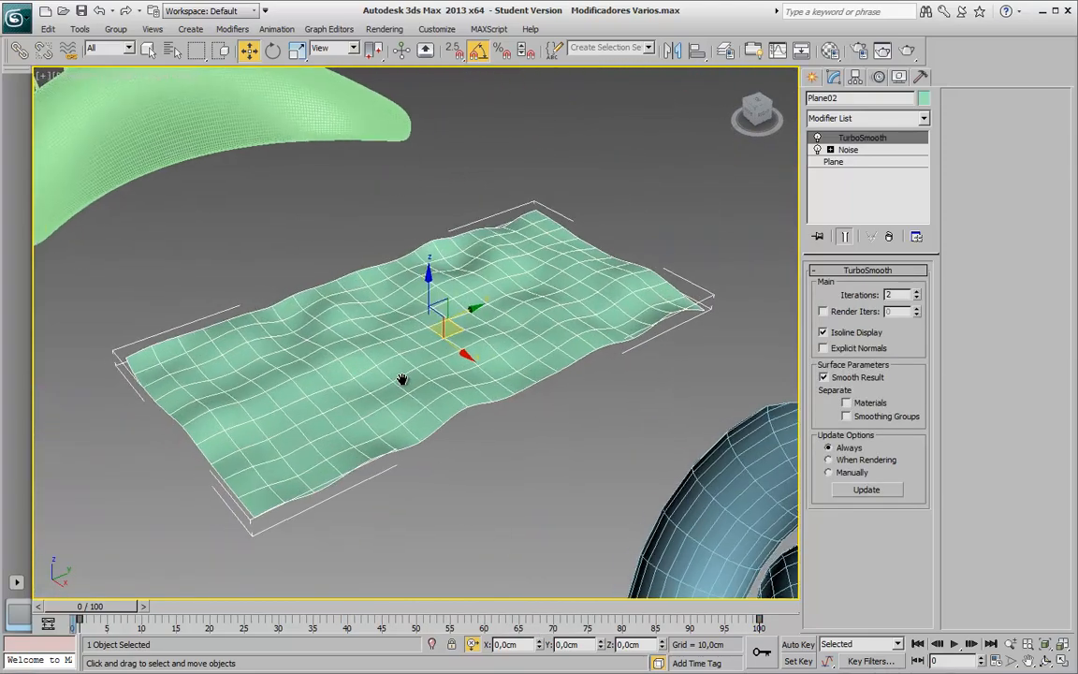
# Play the plane's noise animation with edged faces off and on, then stop it and activate the Move tool
pyautogui.click(956, 644)
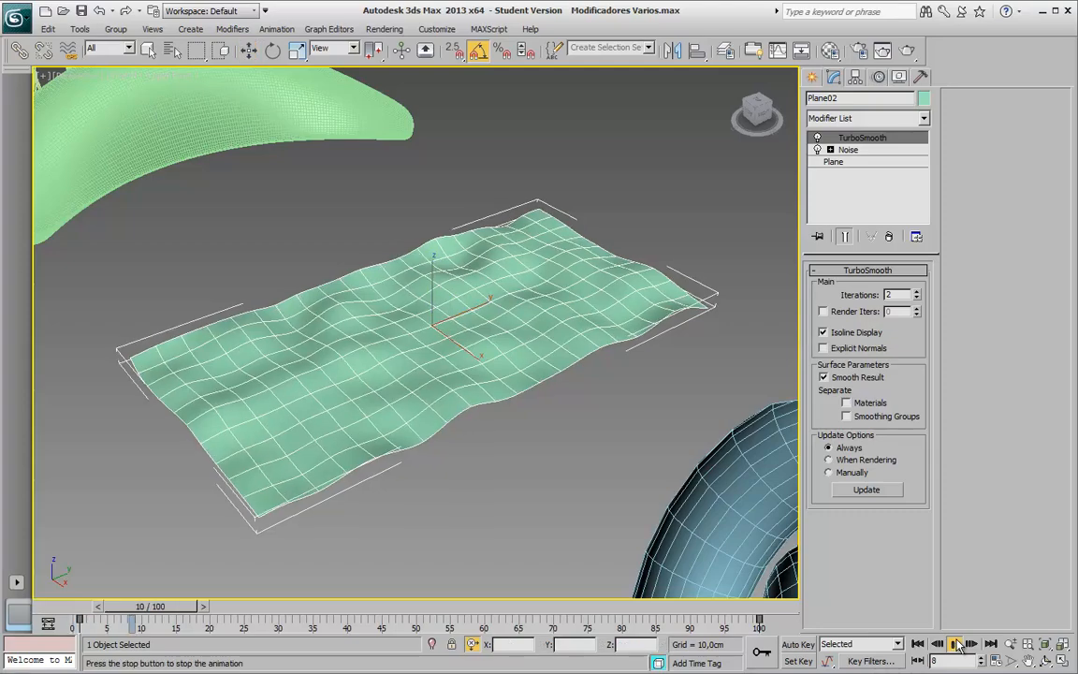
pyautogui.press('F4')
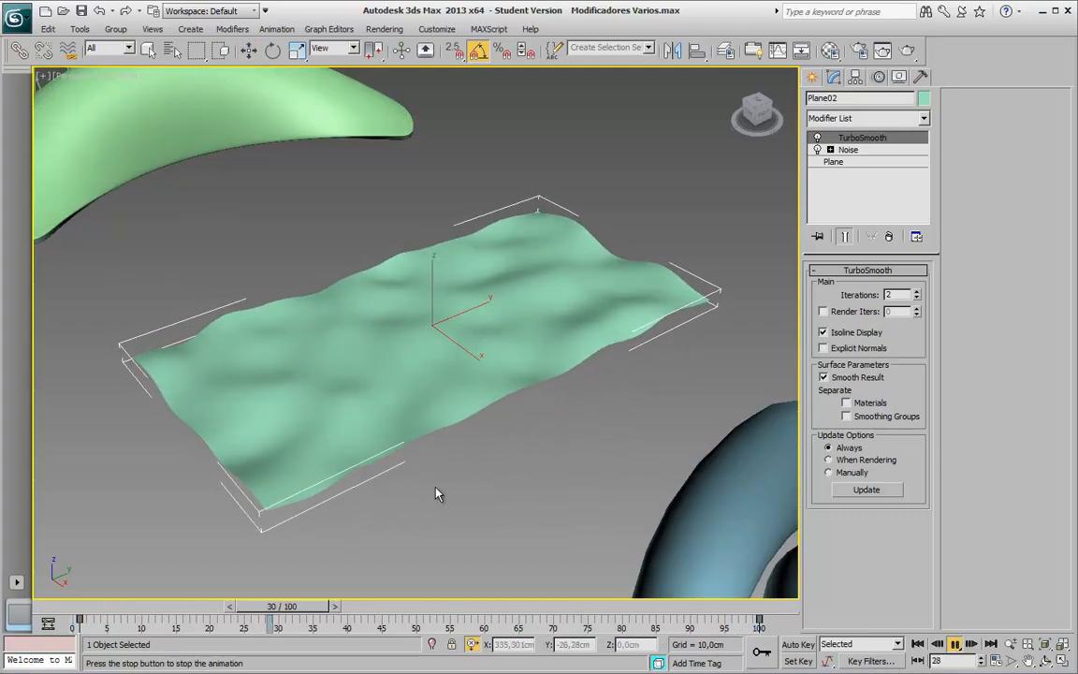
pyautogui.press('F4')
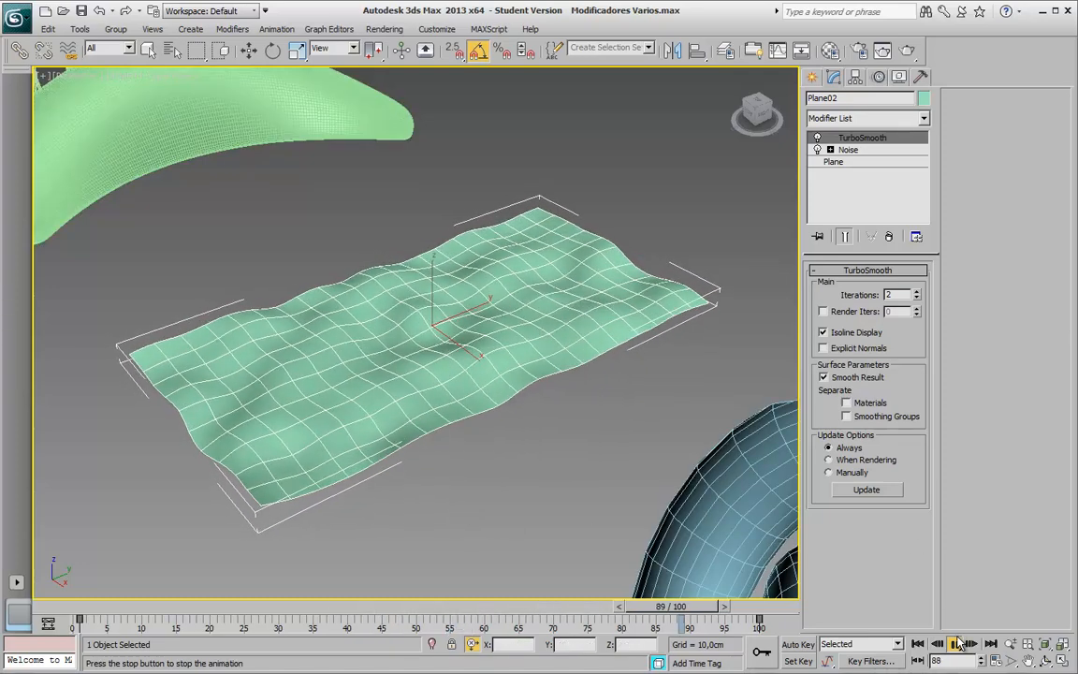
pyautogui.click(954, 644)
pyautogui.press('w')
# Select the base Plane level and turn off the end-result display to view the grid without modifiers
pyautogui.click(832, 163)
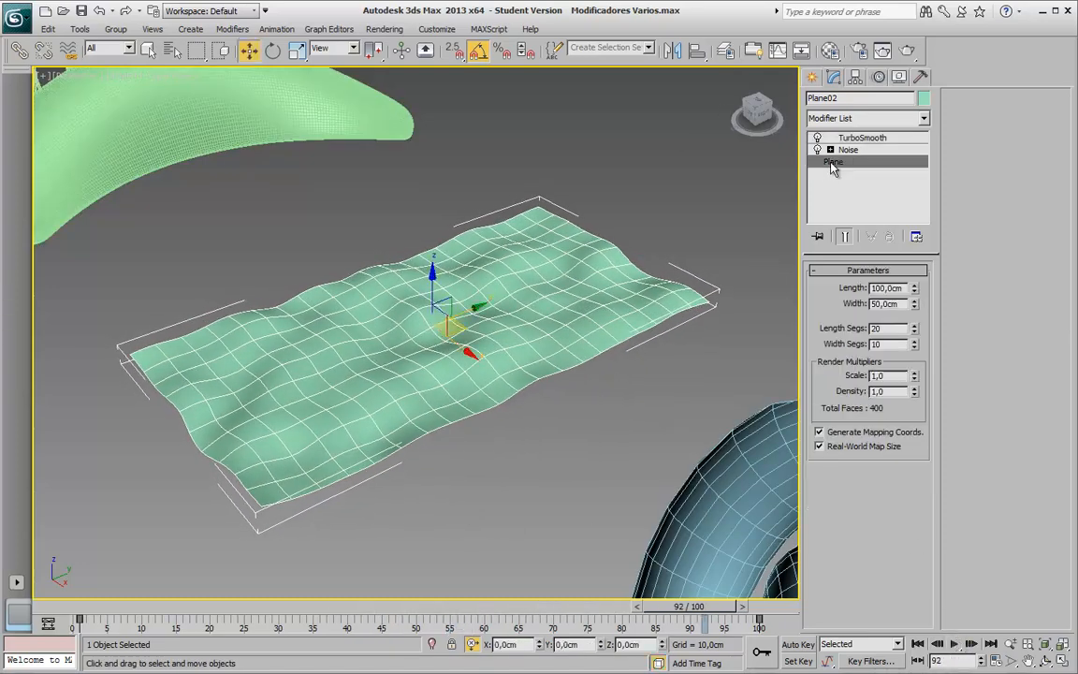
pyautogui.click(845, 238)
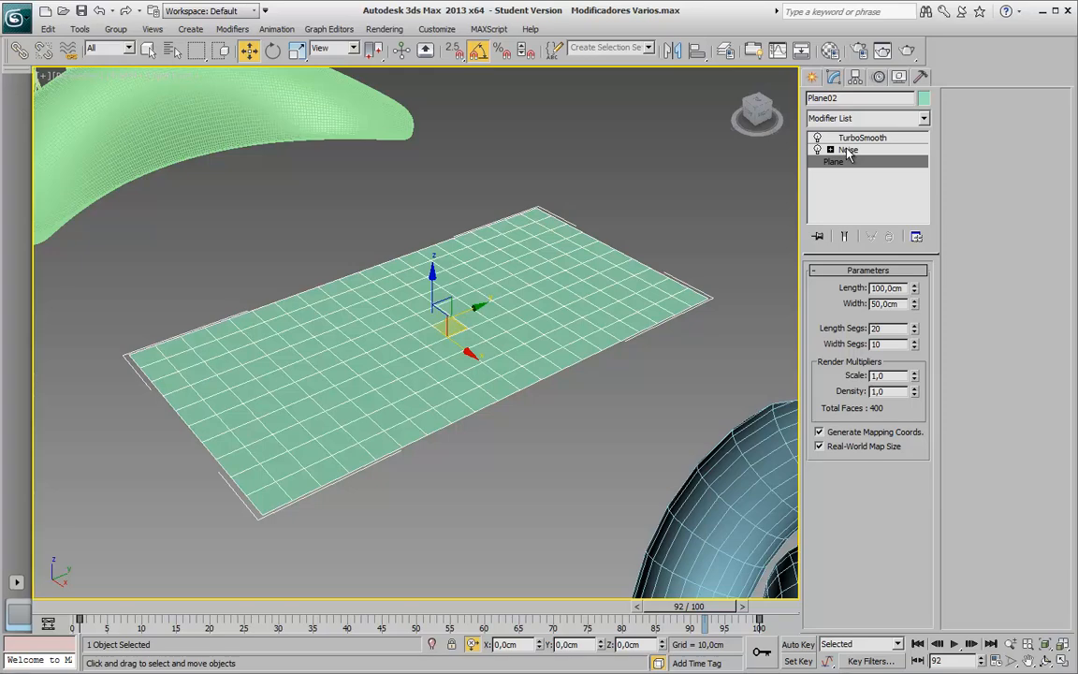
pyautogui.keyDown('alt'); pyautogui.moveTo(494, 201); pyautogui.dragTo(496, 213, button='middle'); pyautogui.keyUp('alt')
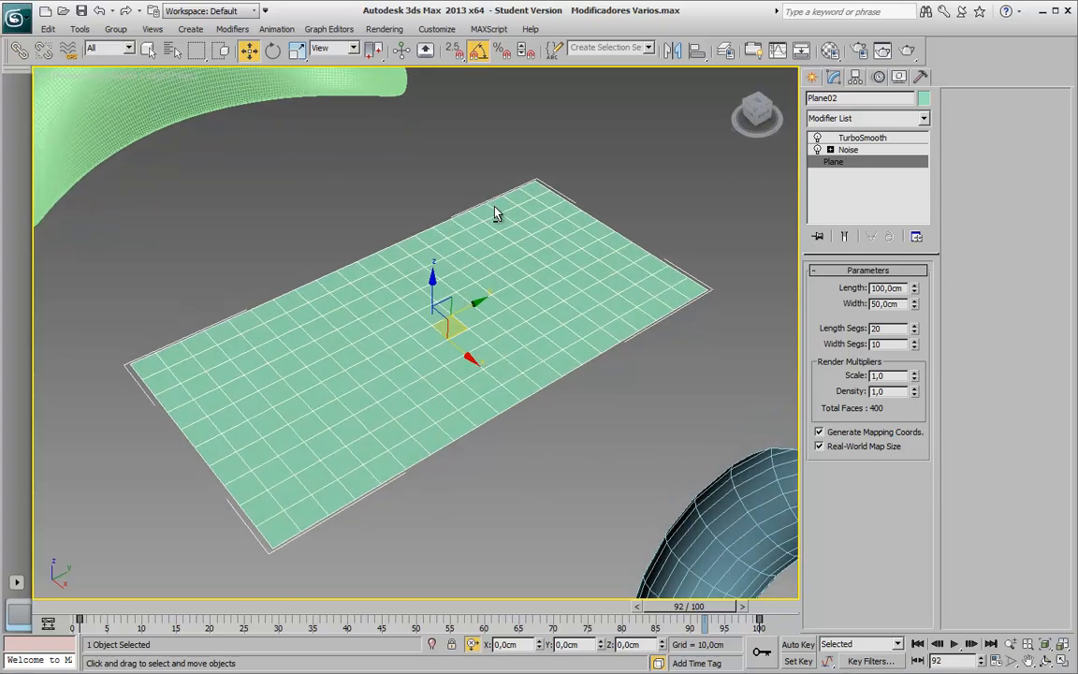
# Select and expand the plane's Noise modifier and examine how it deforms the surface
pyautogui.click(846, 151)
pyautogui.click(831, 150)
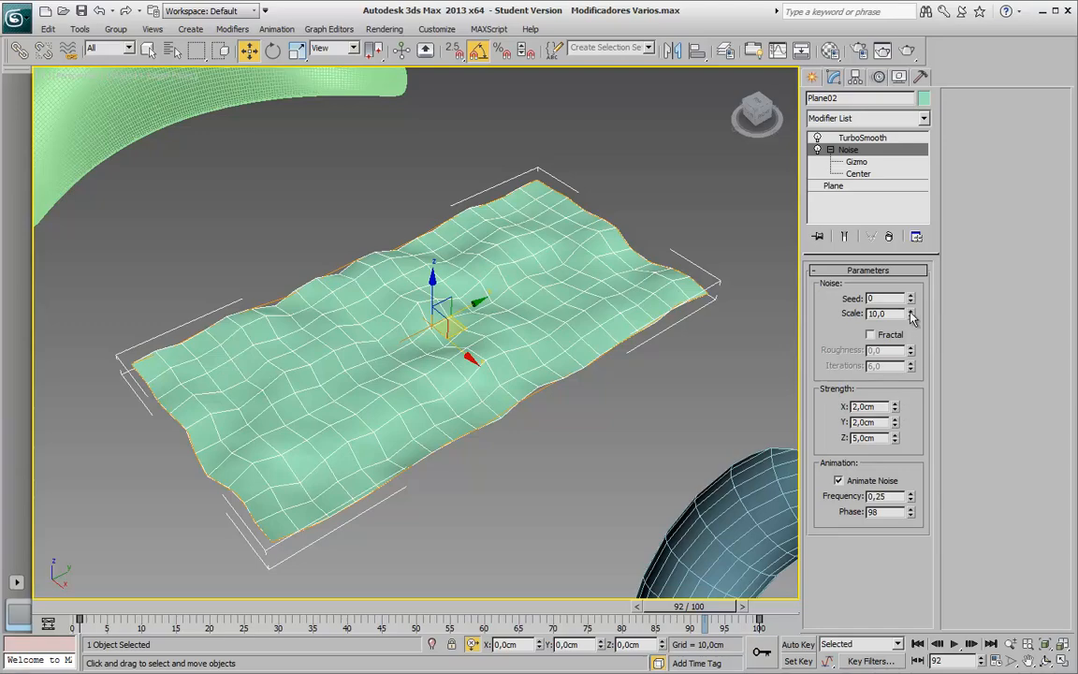
pyautogui.scroll(-3, 602, 335)
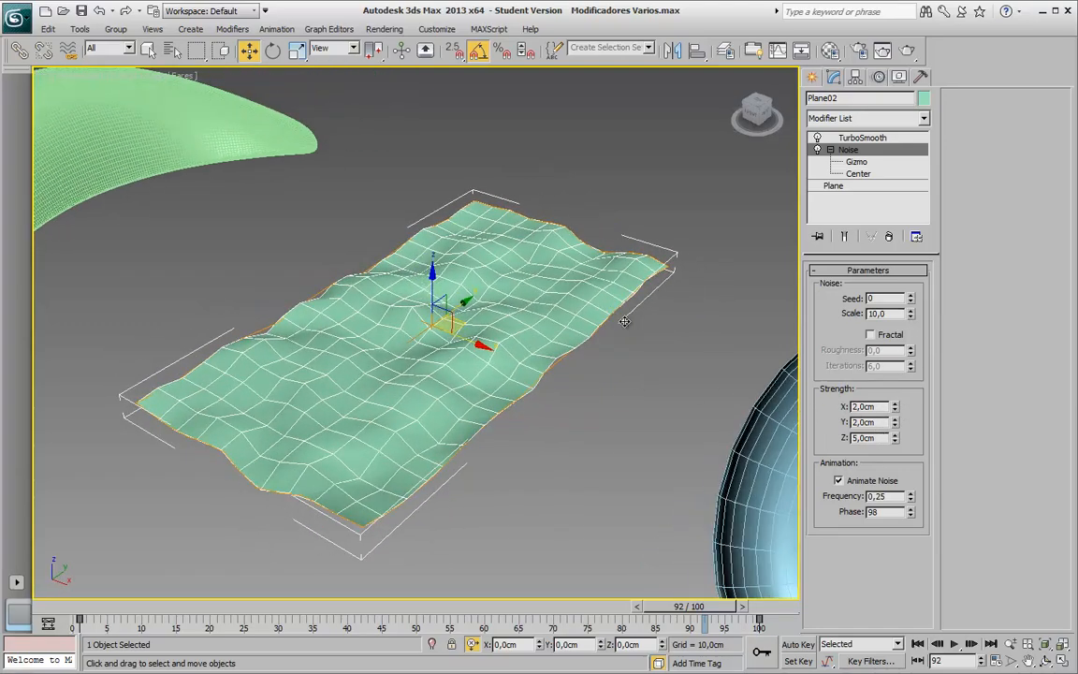
pyautogui.scroll(6, 562, 318)
pyautogui.keyDown('alt'); pyautogui.moveTo(546, 334); pyautogui.dragTo(404, 315, button='middle'); pyautogui.keyUp('alt')
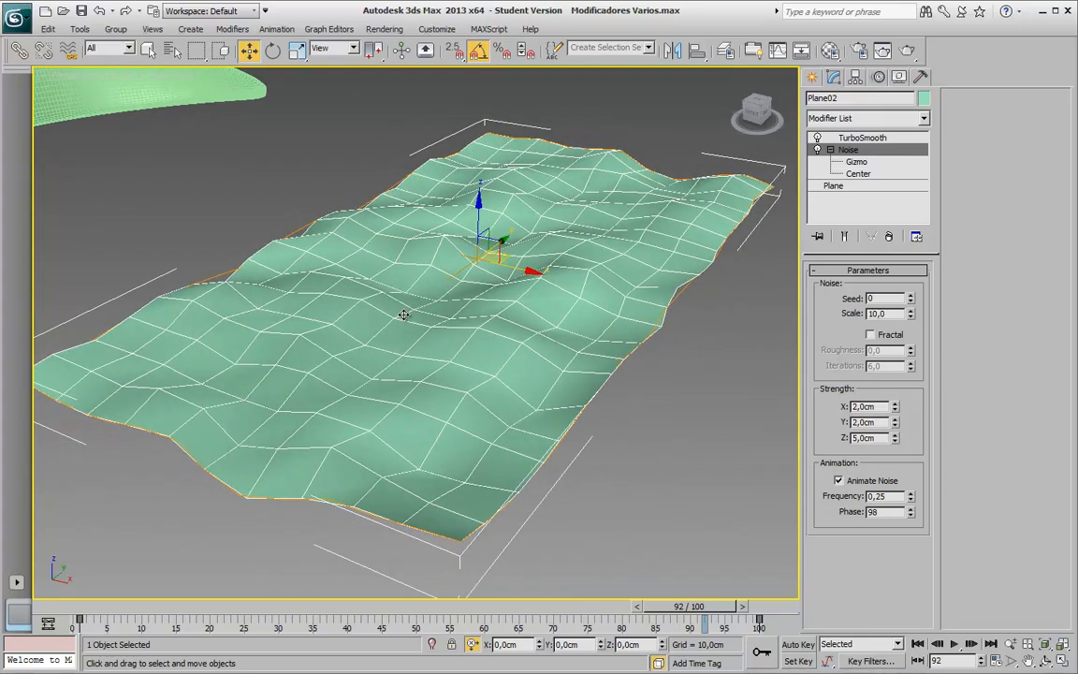
# Set the Noise strength to 0 cm on X, Y and Z
pyautogui.doubleClick(884, 405)
pyautogui.write('0')
pyautogui.press('Tab')
pyautogui.write('0')
pyautogui.press('Tab')
pyautogui.write('0')
pyautogui.press('Return')
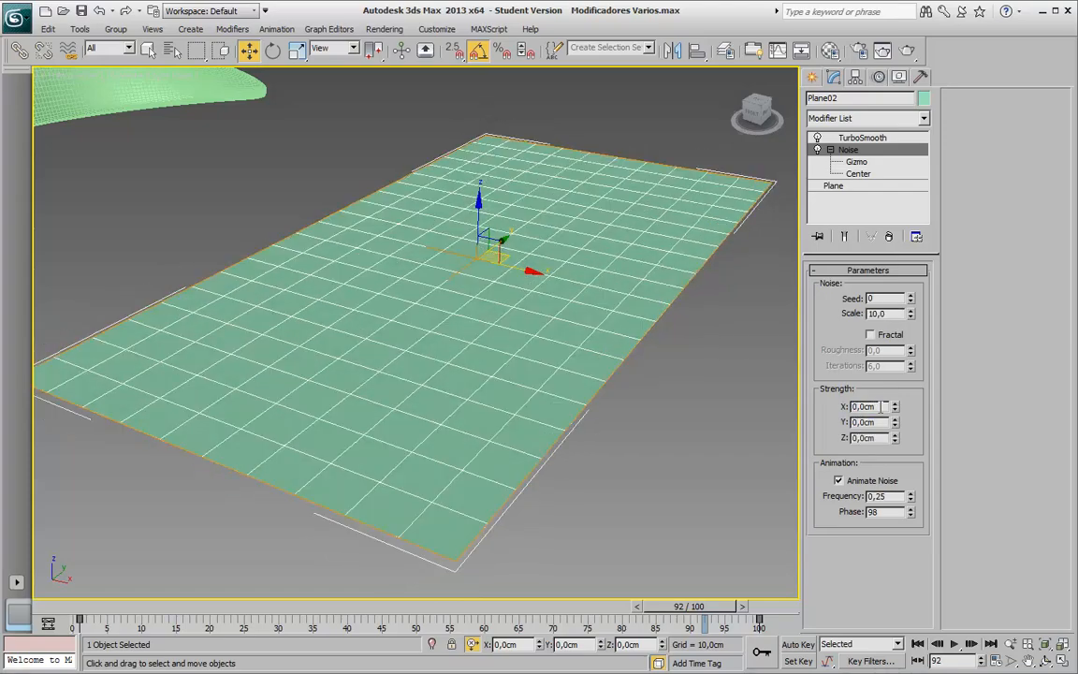
# Raise the Noise strength on Z gradually to see its effect, then set it to 5 cm
pyautogui.keyDown('alt'); pyautogui.moveTo(488, 284); pyautogui.dragTo(520, 305, button='middle'); pyautogui.keyUp('alt')
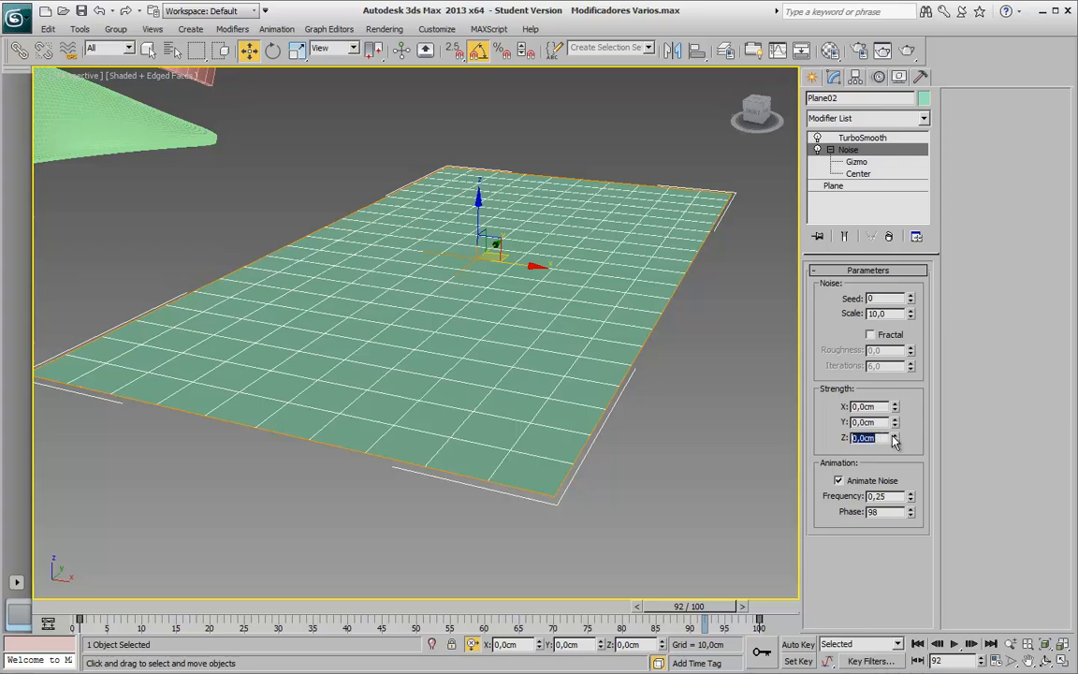
pyautogui.moveTo(894, 440); pyautogui.dragTo(948, 136)
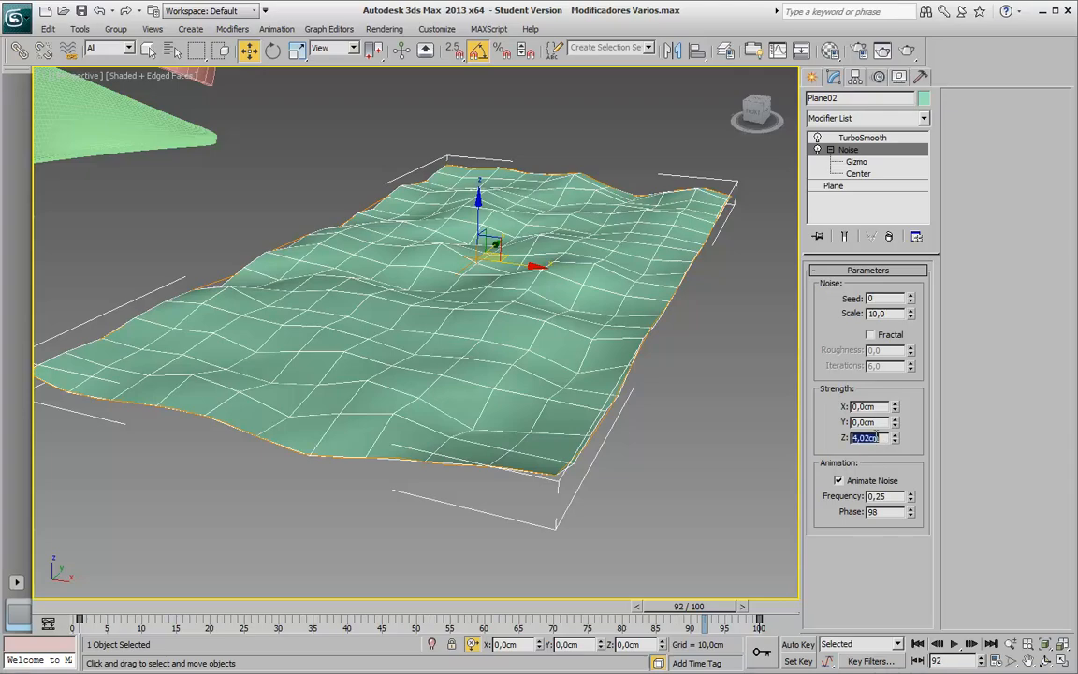
pyautogui.write('5')
pyautogui.press('Return')
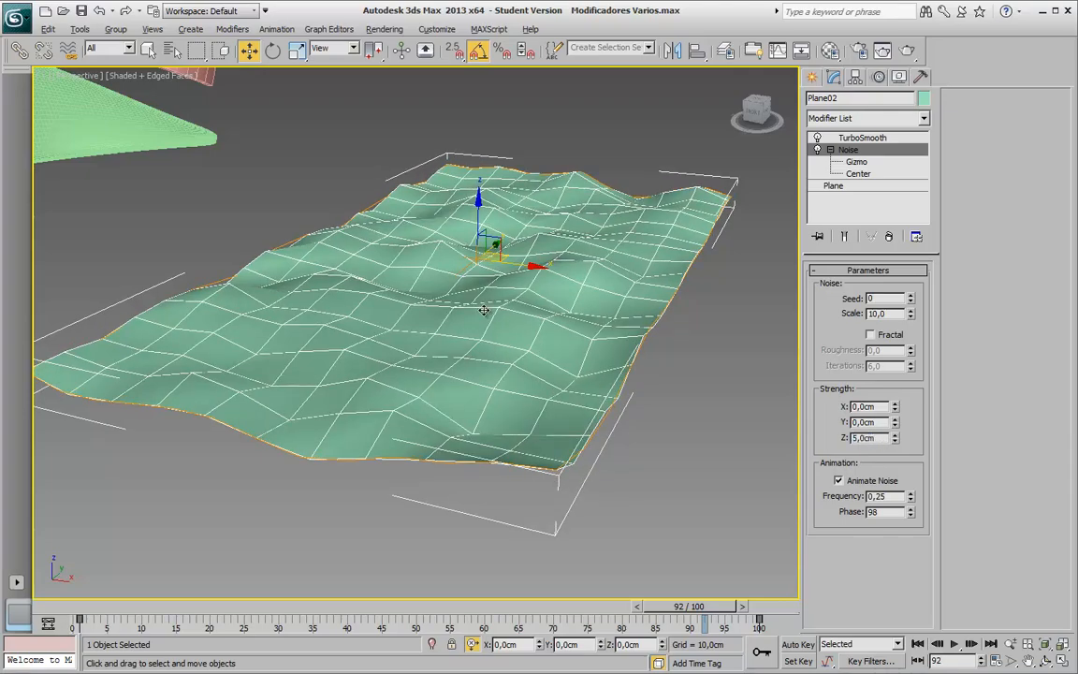
# Switch to a maximized Top view framed on the plane and display its edged faces
pyautogui.keyDown('alt'); pyautogui.moveTo(666, 355); pyautogui.dragTo(469, 354, button='middle'); pyautogui.keyUp('alt')
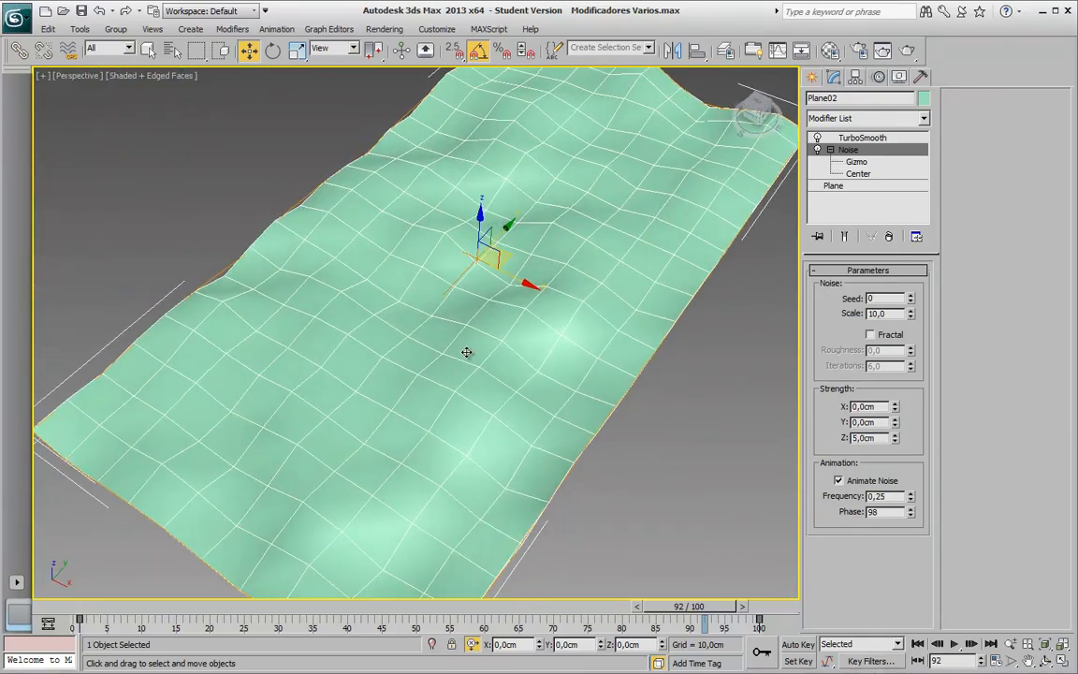
pyautogui.hotkey('alt', 'w')
pyautogui.rightClick(272, 217)
pyautogui.hotkey('alt', 'w')
pyautogui.press('z')
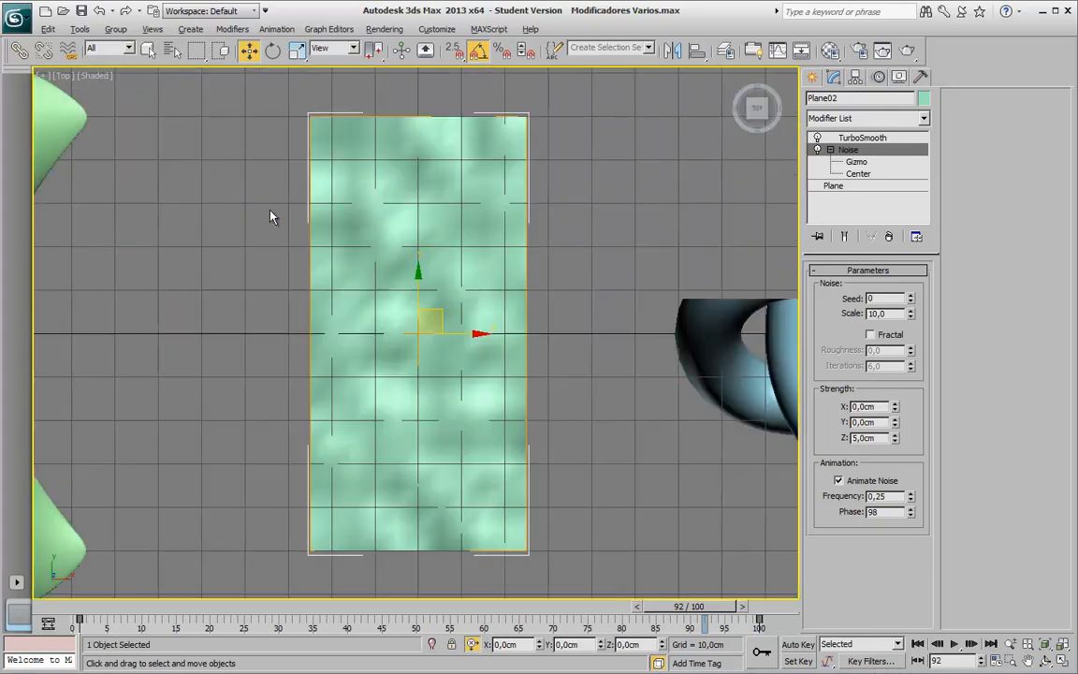
pyautogui.press('F4')
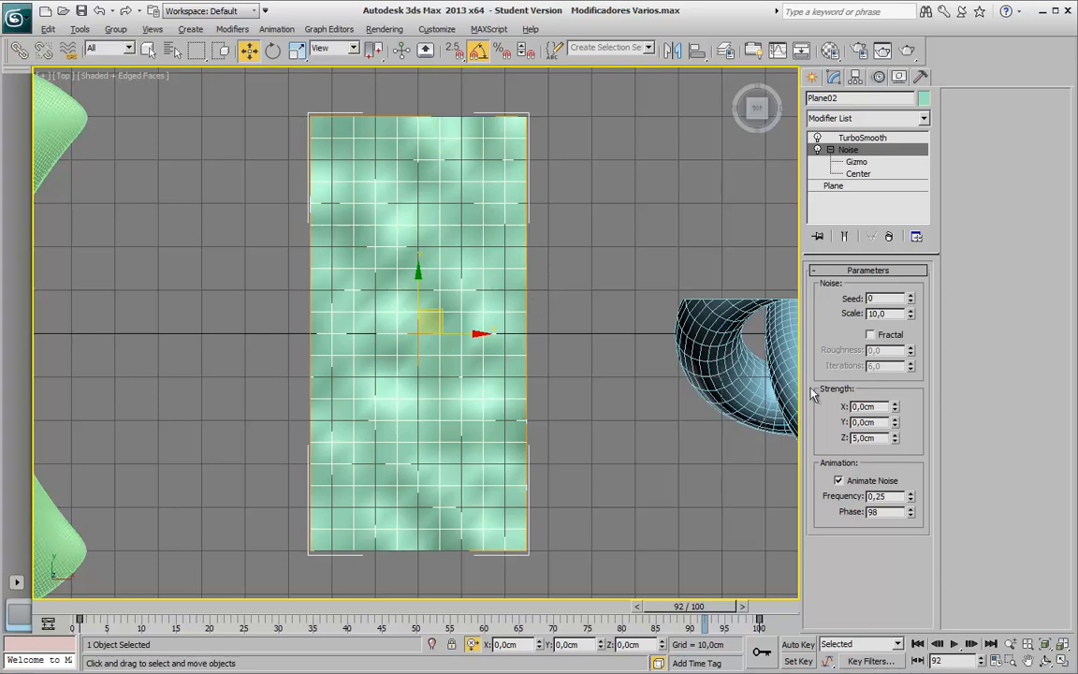
# Try increasing the Noise strength on X, then set both X and Y to 2 cm
pyautogui.moveTo(897, 412); pyautogui.dragTo(890, 313)
pyautogui.doubleClick(868, 408)
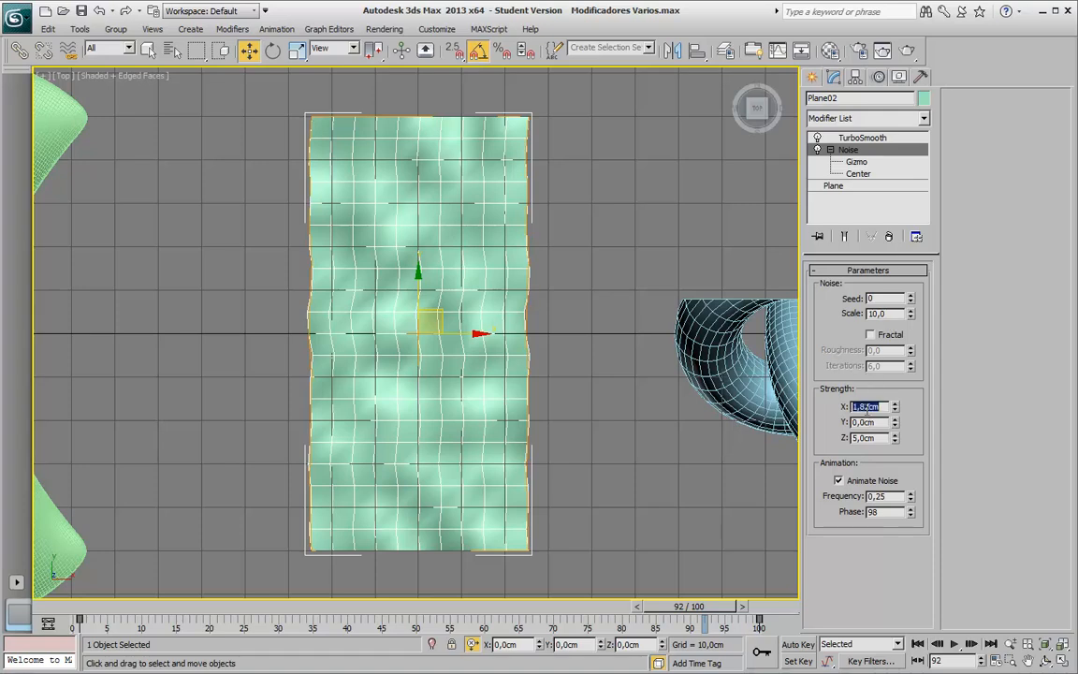
pyautogui.write('2')
pyautogui.press('Tab')
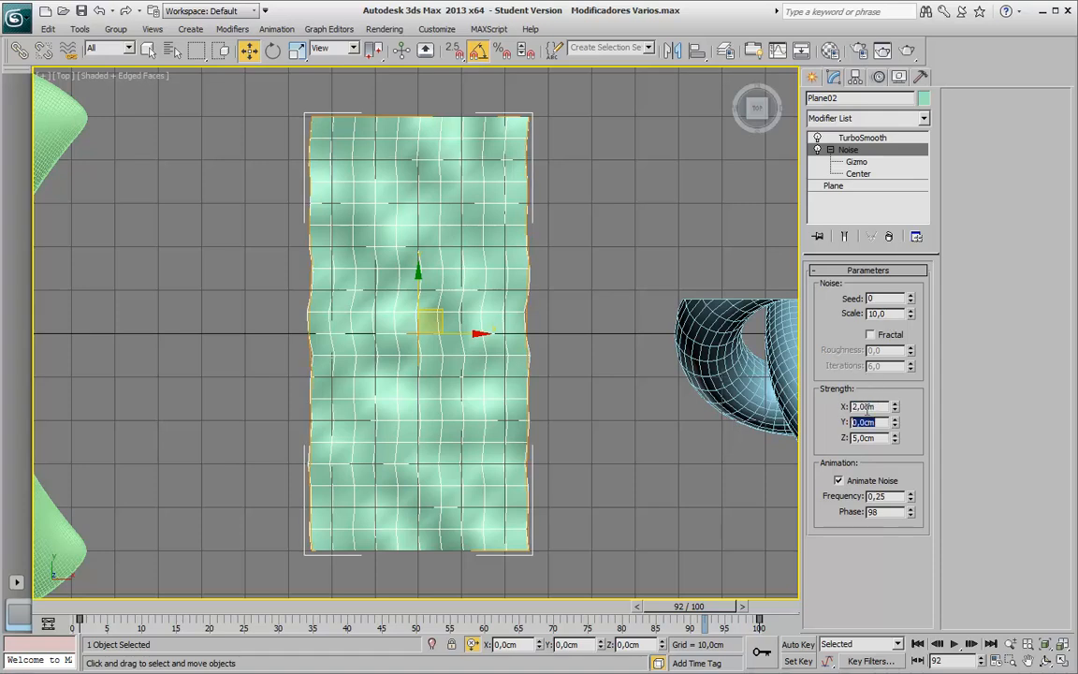
pyautogui.write('2')
pyautogui.press('Return')
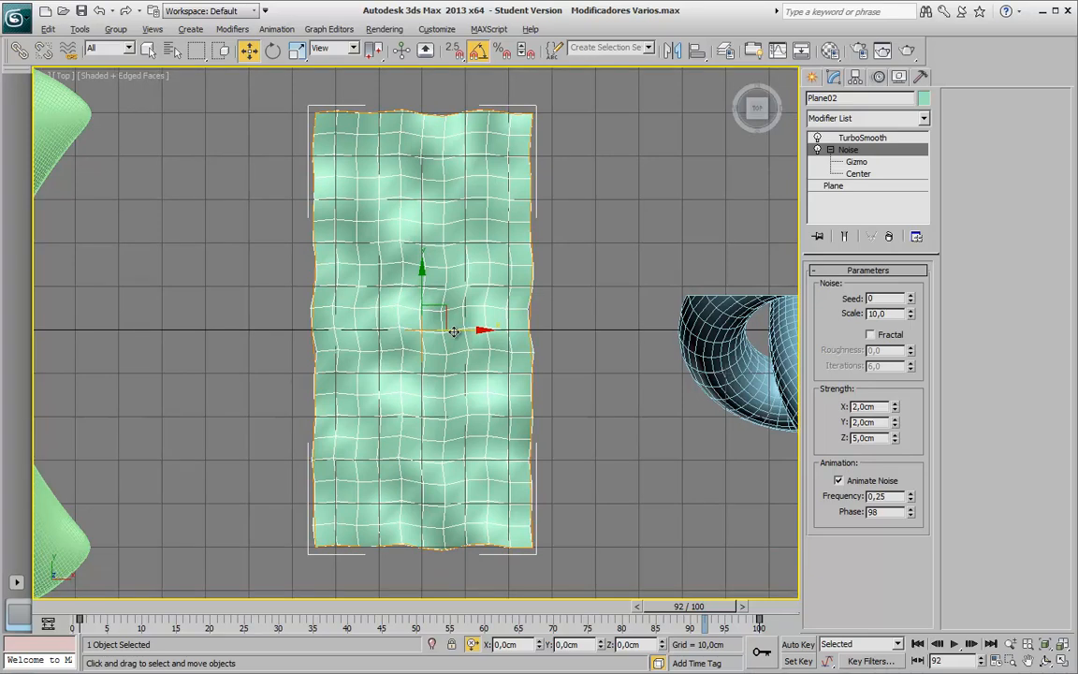
# Switch to a maximized Perspective view framed on the plane and select its TurboSmooth modifier
pyautogui.hotkey('alt', 'w')
pyautogui.click(539, 440)
pyautogui.hotkey('alt', 'w')
pyautogui.press('z')
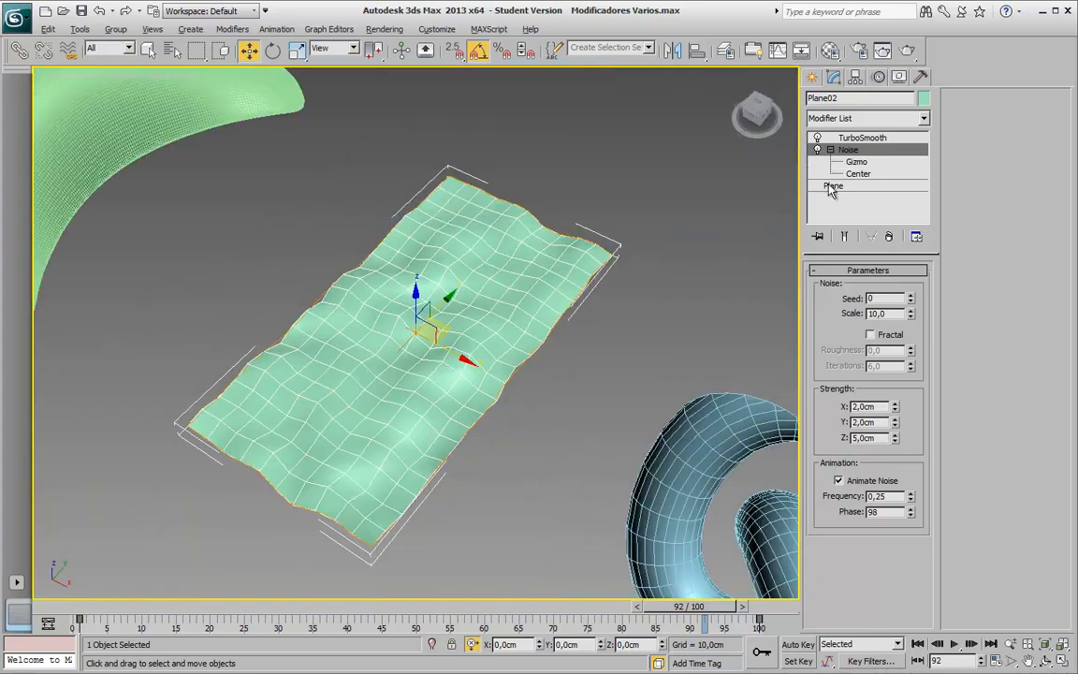
pyautogui.press('1')
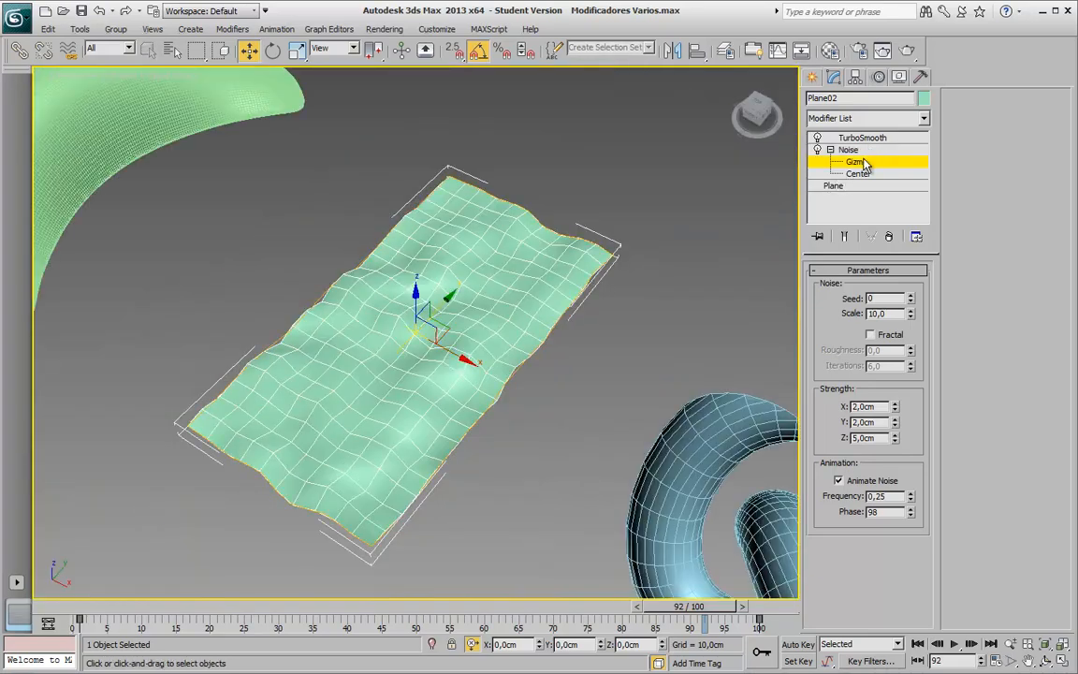
pyautogui.click(862, 140)
pyautogui.scroll(2, 562, 281)
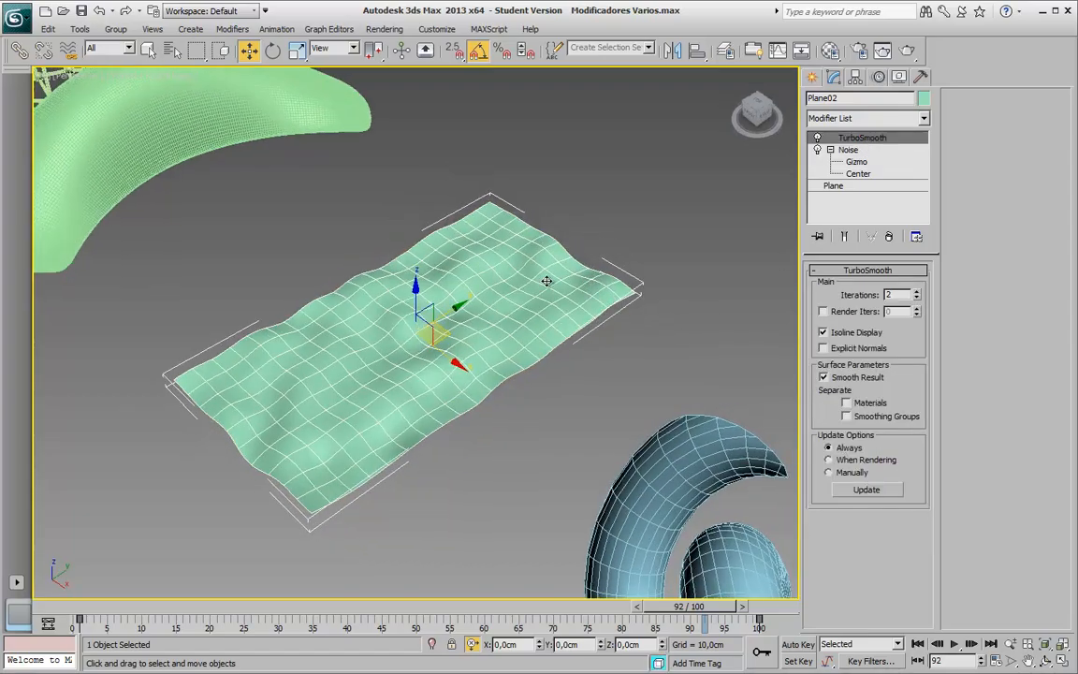
# Turn off Isoline Display in TurboSmooth, then deselect the plane and hide the edged faces
pyautogui.click(823, 333)
pyautogui.moveTo(709, 344)
pyautogui.keyDown('alt'); pyautogui.mouseDown(button='middle')
pyautogui.moveTo(709, 304)
pyautogui.moveTo(708, 322)
pyautogui.mouseUp(button='middle'); pyautogui.keyUp('alt')
pyautogui.click(711, 369)
pyautogui.press('F4')
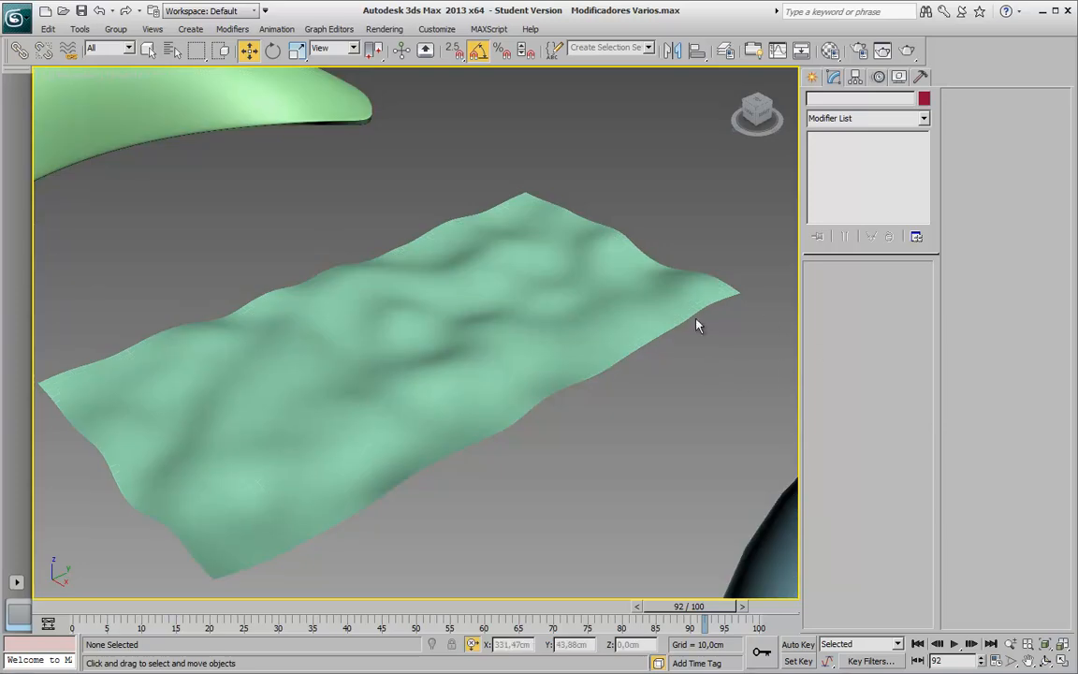
# Select the plane's Noise modifier and scrub the animation with edged faces shown, from frame 0 forward and back to frame 0
pyautogui.click(698, 319)
pyautogui.click(850, 150)
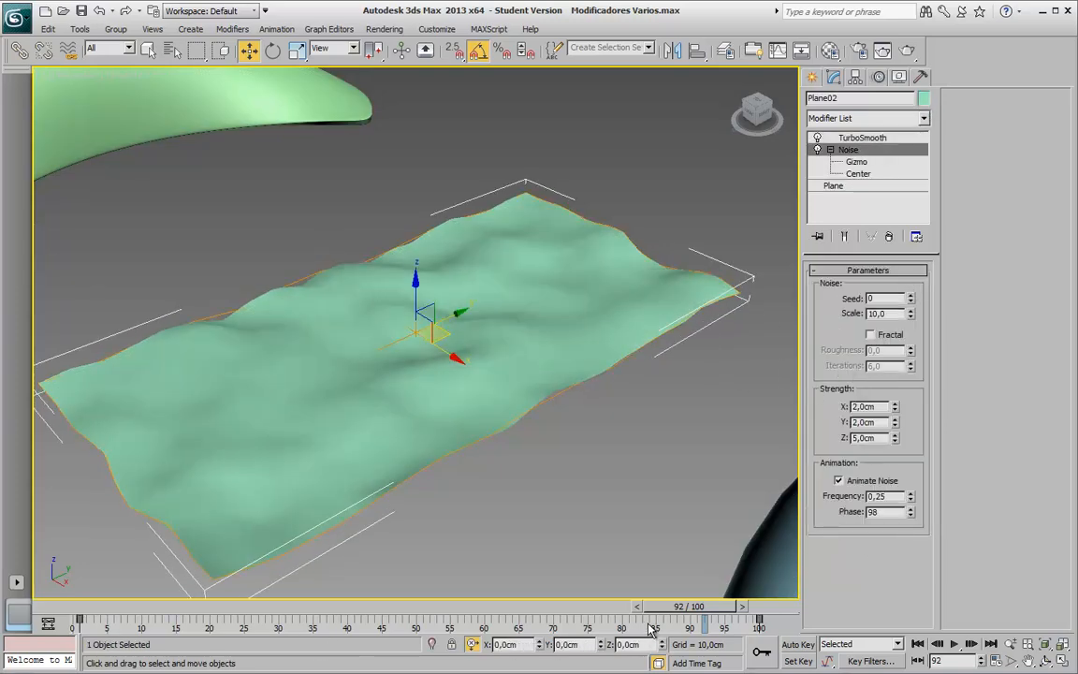
pyautogui.moveTo(656, 607); pyautogui.dragTo(92, 502)
pyautogui.press('w')
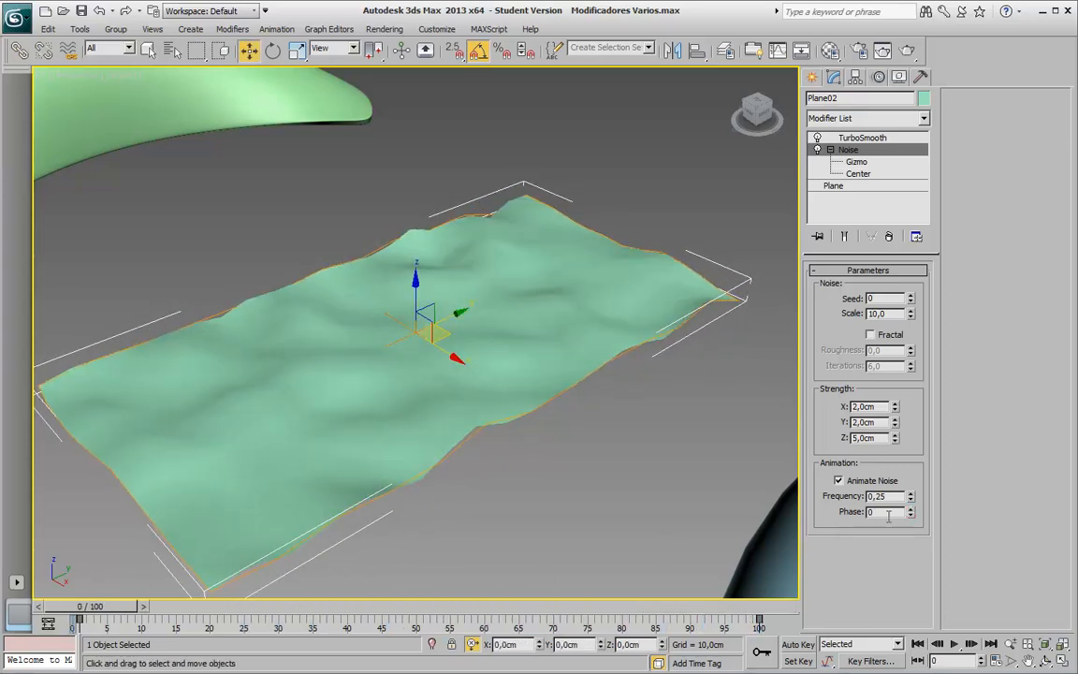
pyautogui.moveTo(102, 609); pyautogui.dragTo(376, 565)
pyautogui.press('w')
pyautogui.press('F4')
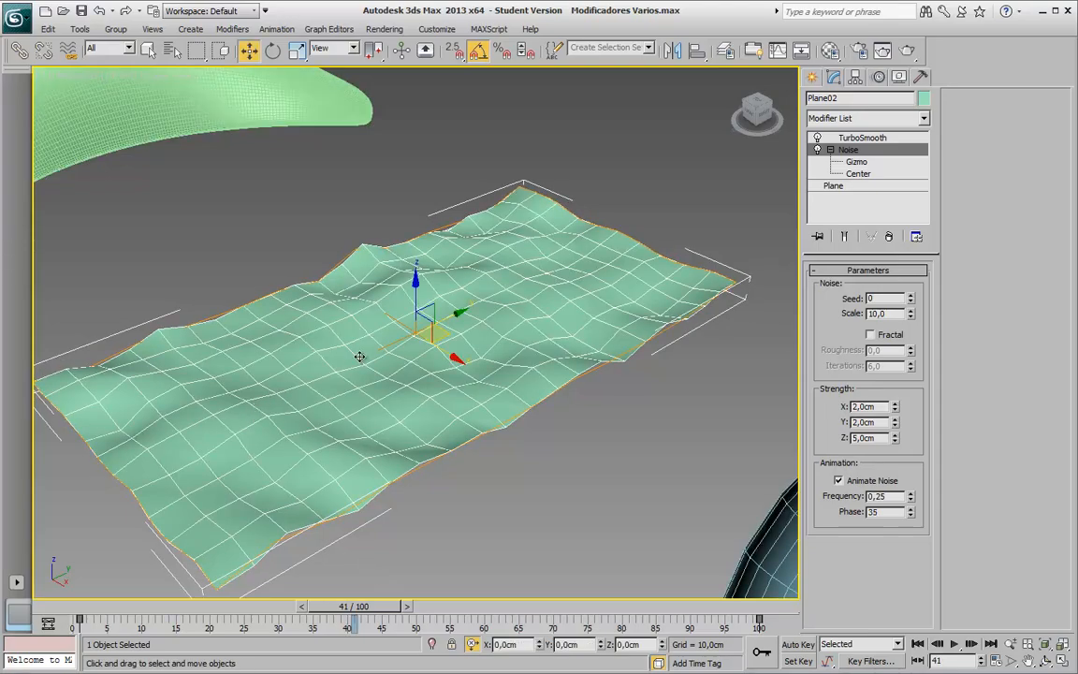
pyautogui.moveTo(357, 609); pyautogui.dragTo(5, 481)
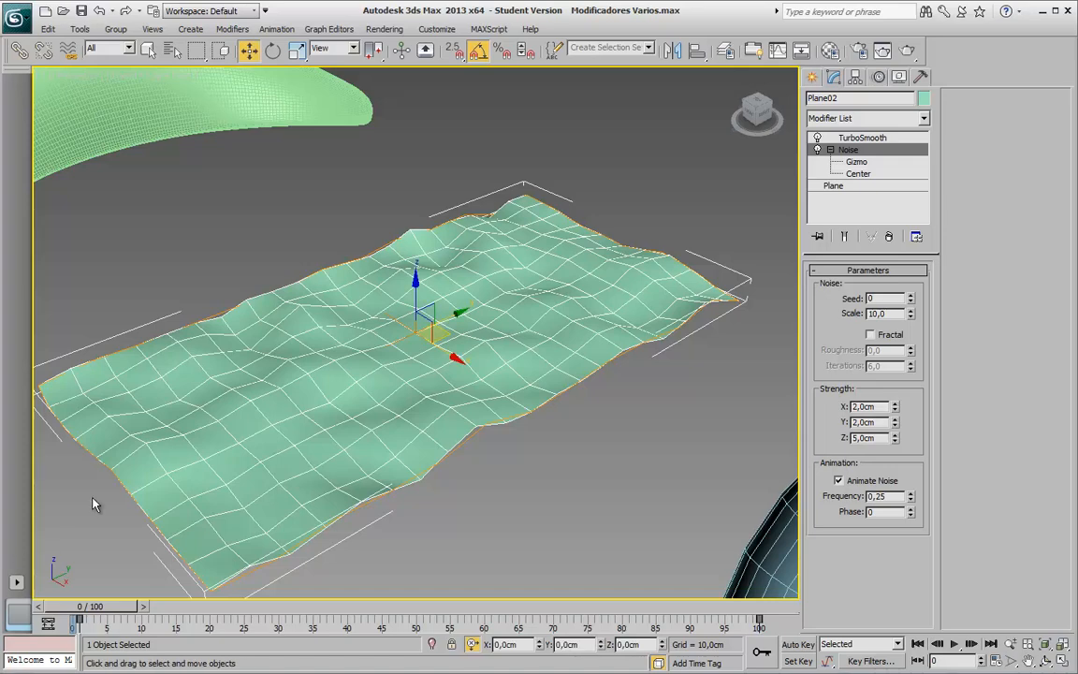
# Deselect the plane and frame the whole scene in shaded display without edged faces
pyautogui.click(544, 514)
pyautogui.press('z')
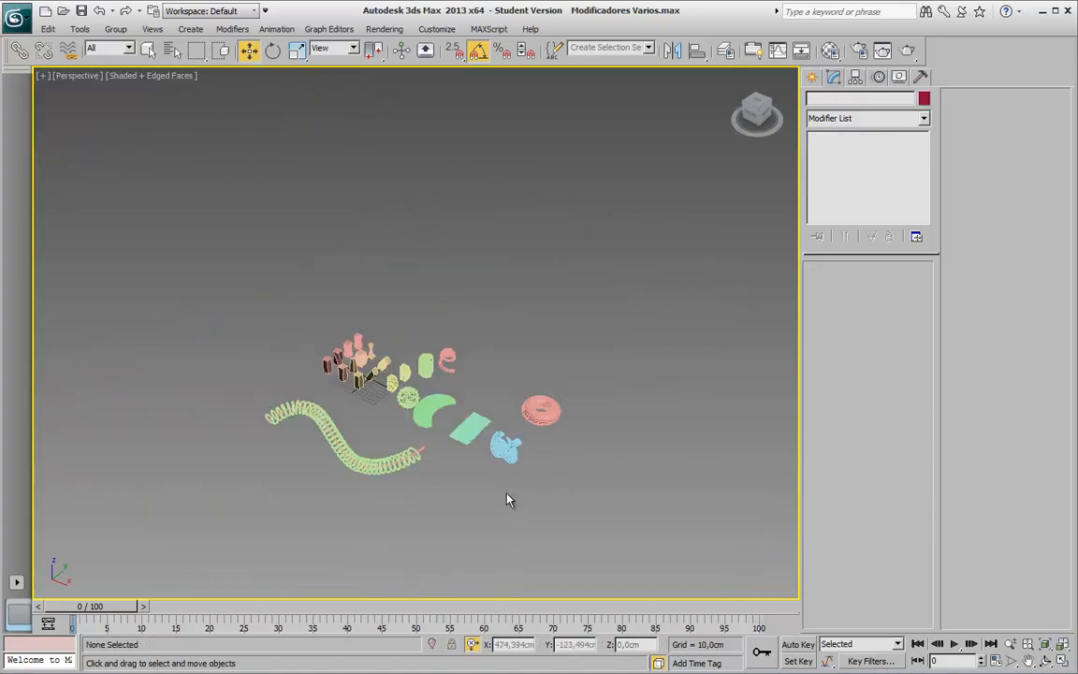
pyautogui.scroll(4, 439, 445)
pyautogui.press('F4')
pyautogui.moveTo(530, 493)
pyautogui.mouseDown(button='middle')
pyautogui.moveTo(474, 393)
pyautogui.moveTo(505, 421)
pyautogui.moveTo(481, 512)
pyautogui.mouseUp(button='middle')
pyautogui.scroll(2, 513, 414)
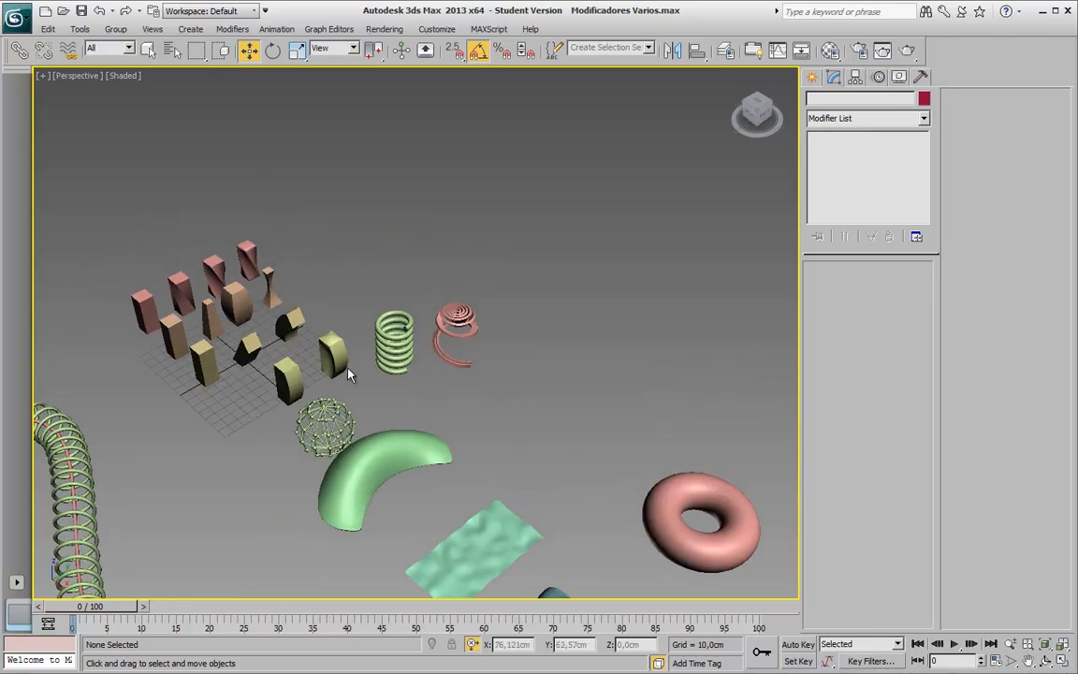
# Select the green cylindrical helix and view it close up from the other side
pyautogui.click(398, 330)
pyautogui.press('z')
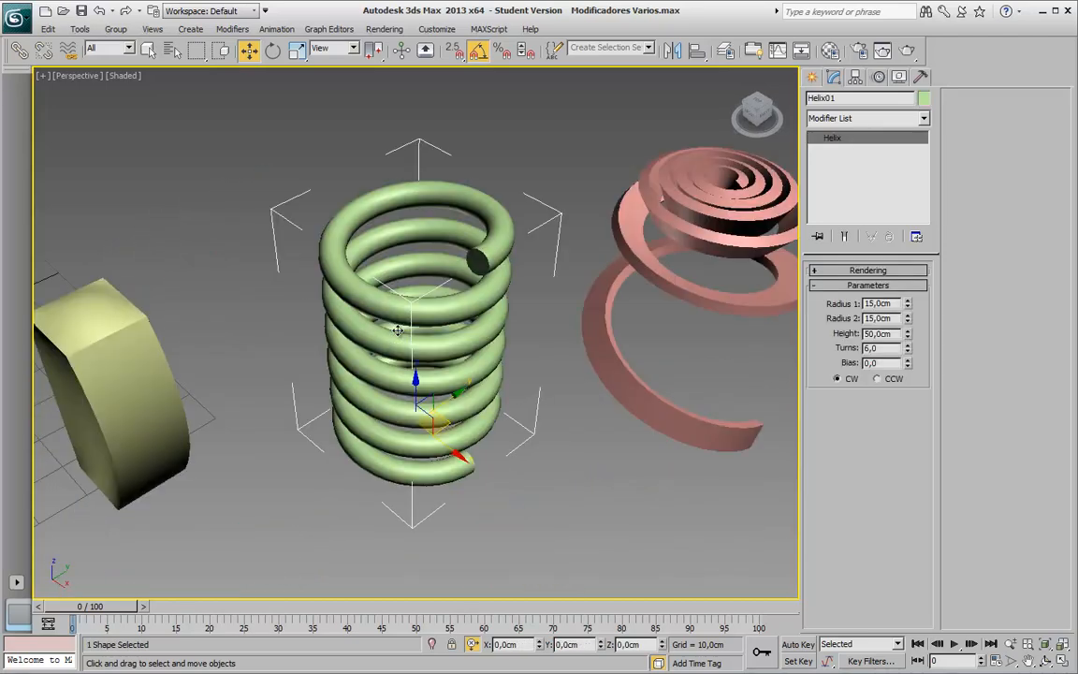
pyautogui.click(556, 308)
pyautogui.scroll(-3, 404, 340)
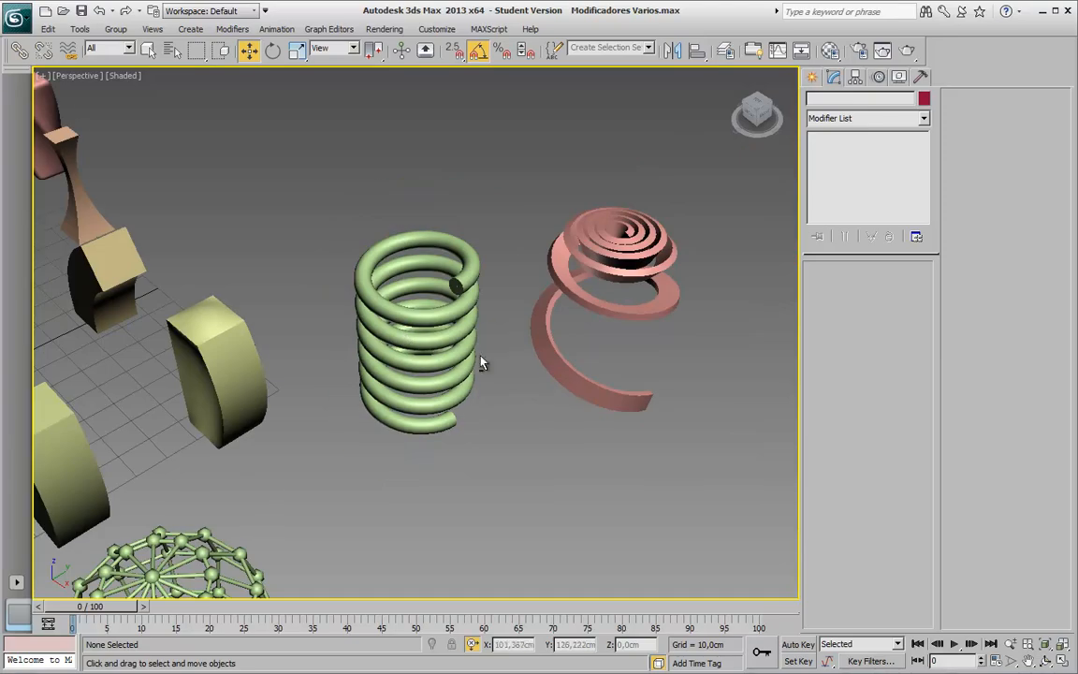
pyautogui.keyDown('alt'); pyautogui.moveTo(481, 356); pyautogui.dragTo(194, 344, button='middle'); pyautogui.keyUp('alt')
pyautogui.moveTo(390, 316); pyautogui.dragTo(439, 371, button='middle')
pyautogui.click(420, 327)
pyautogui.scroll(3, 424, 389)
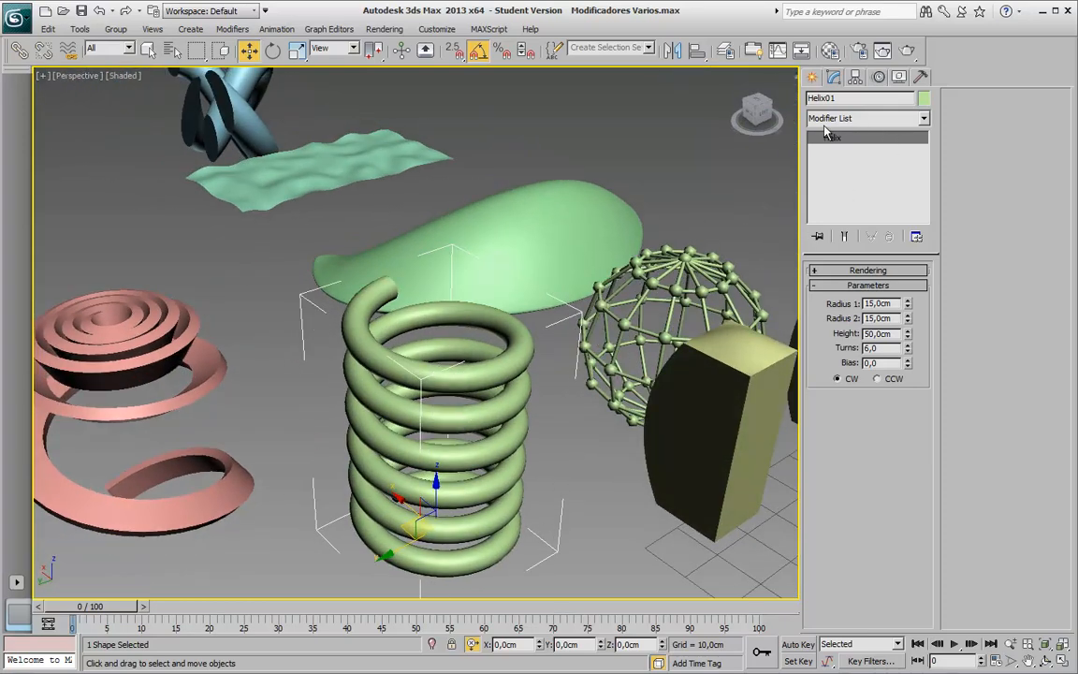
# Review the spline shape types available for creation and expand the green helix's Rendering settings
pyautogui.click(813, 78)
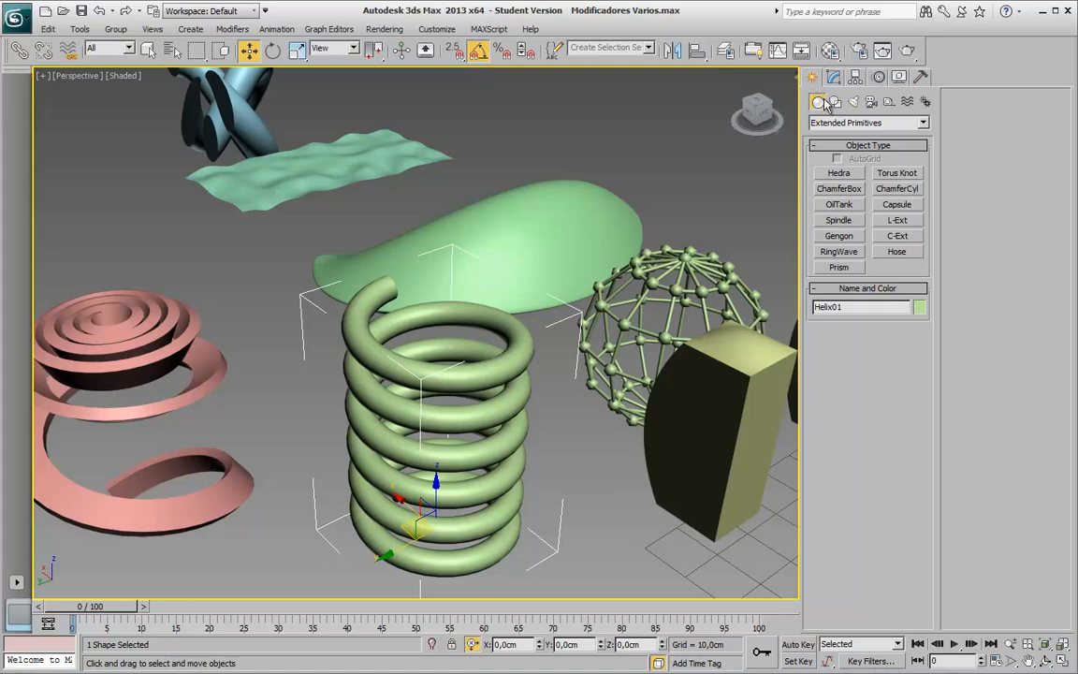
pyautogui.click(835, 102)
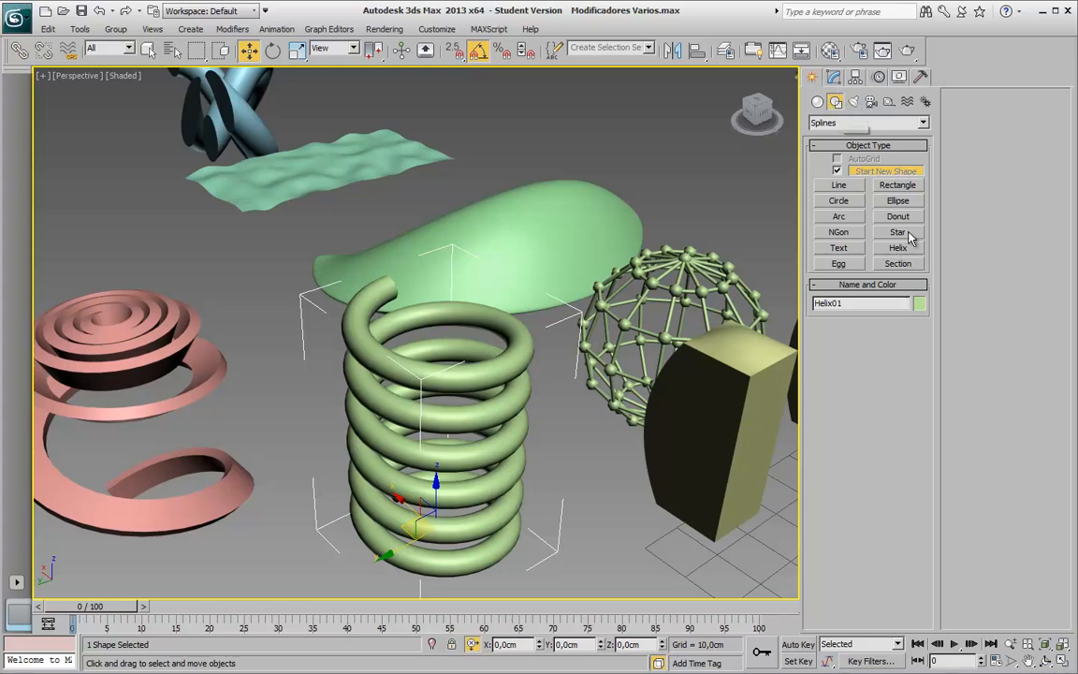
pyautogui.click(836, 78)
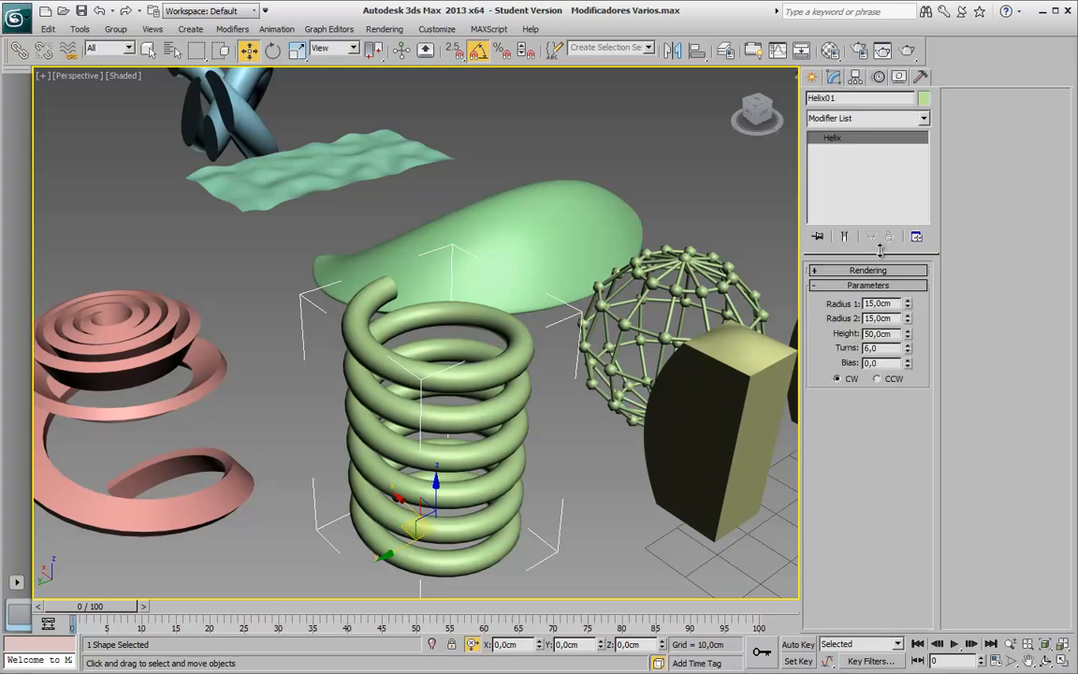
pyautogui.click(886, 270)
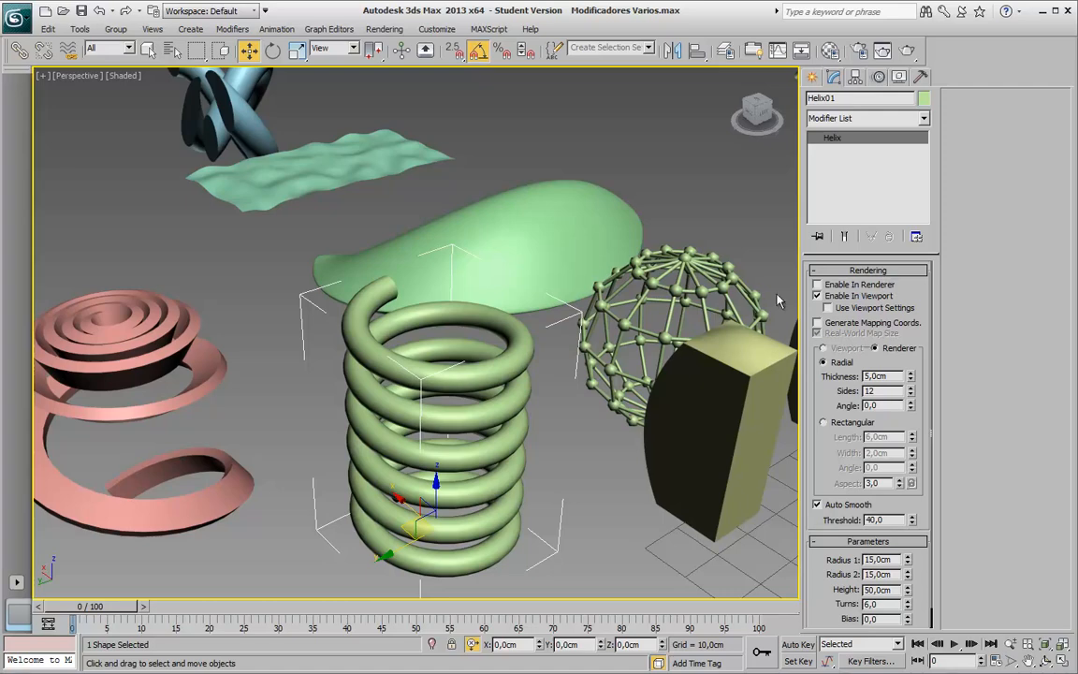
# Toggle Enable In Viewport off and on for the green helix to compare the bare spline with its thick display
pyautogui.click(830, 298)
pyautogui.click(829, 297)
pyautogui.click(830, 298)
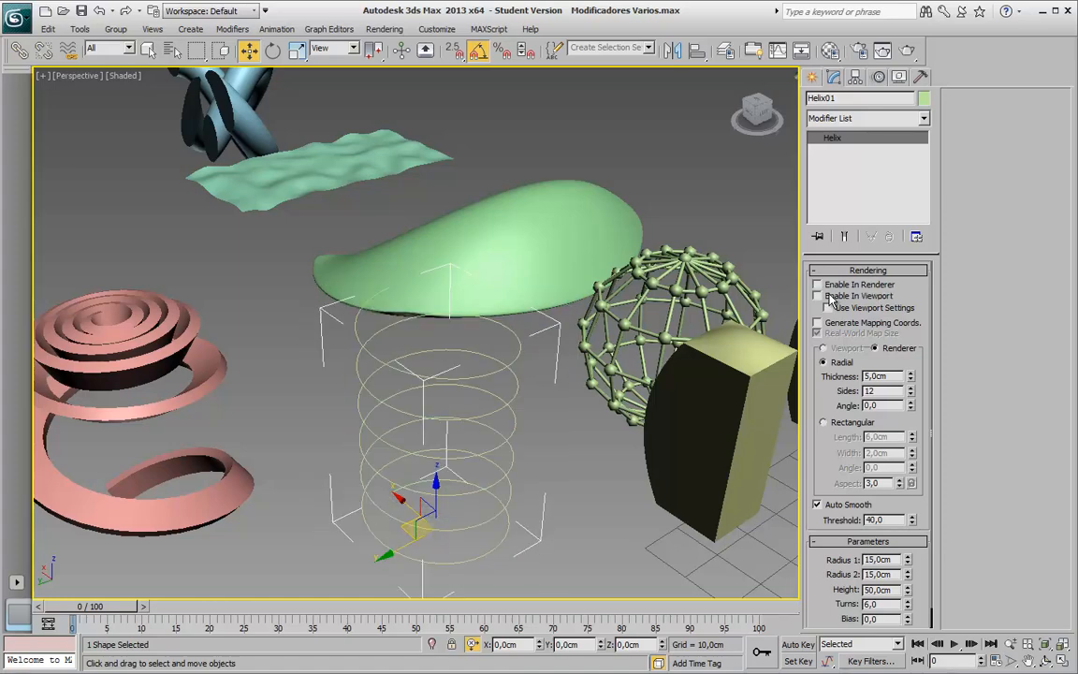
pyautogui.click(829, 297)
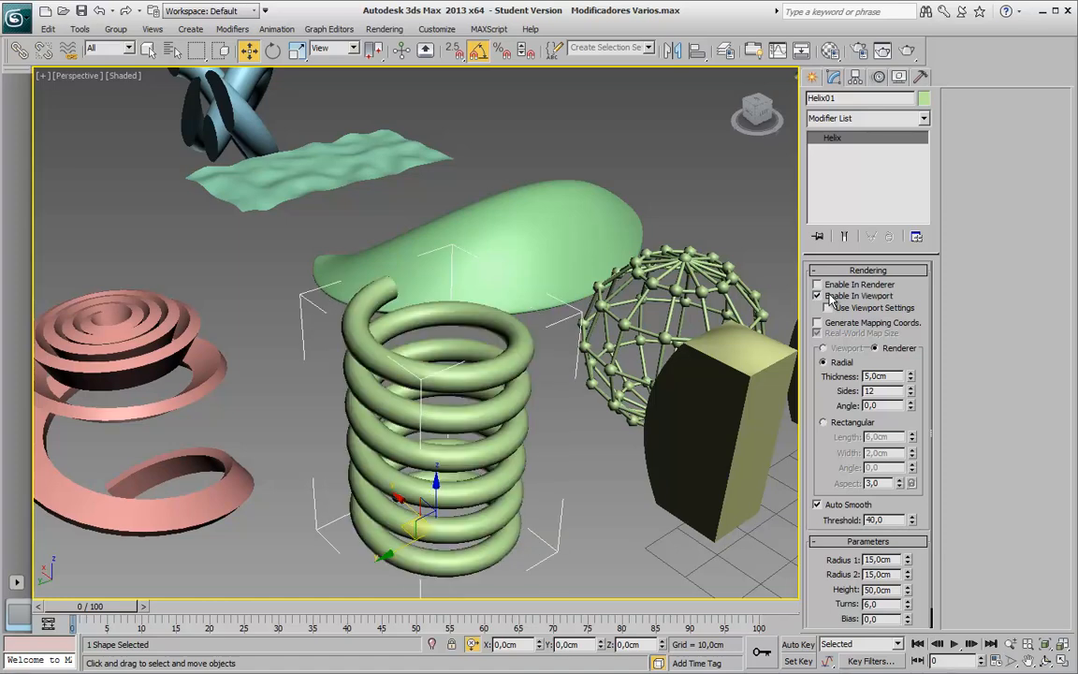
pyautogui.click(830, 298)
pyautogui.click(830, 298)
# Try adjusting the green helix's radial thickness and inspect its mesh with edged faces shown
pyautogui.moveTo(913, 378)
pyautogui.mouseDown()
pyautogui.moveTo(913, 404)
pyautogui.moveTo(913, 347)
pyautogui.moveTo(923, 406)
pyautogui.moveTo(915, 391)
pyautogui.mouseUp()
pyautogui.press('F4')
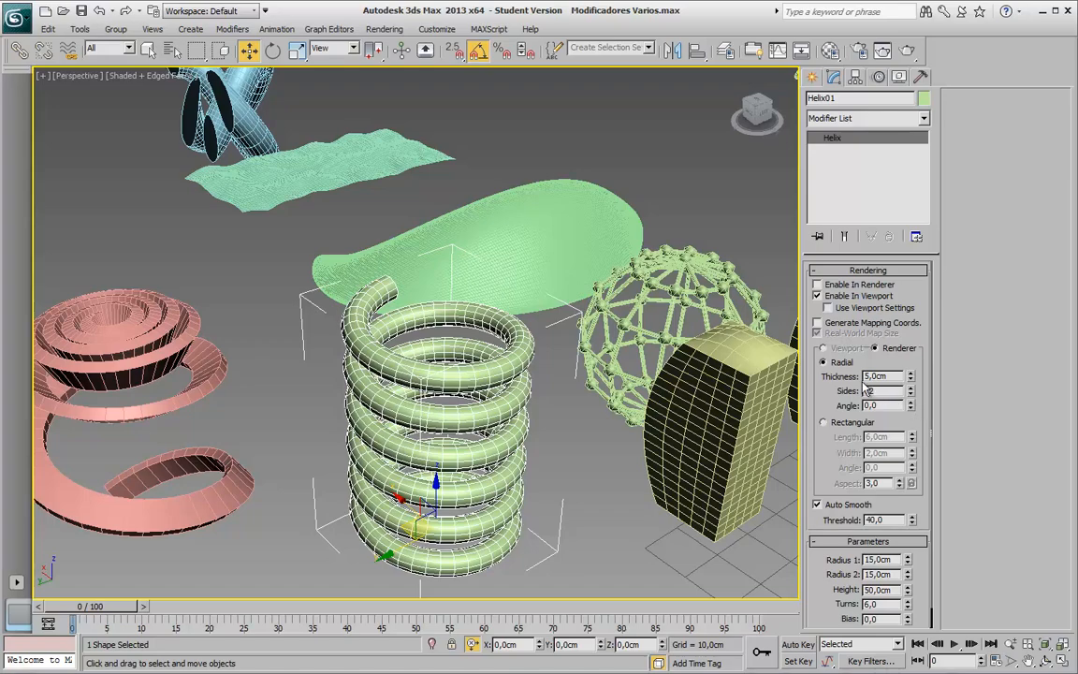
pyautogui.scroll(3, 387, 372)
pyautogui.keyDown('alt'); pyautogui.moveTo(484, 353); pyautogui.dragTo(414, 339, button='middle'); pyautogui.keyUp('alt')
# Try the Rectangular cross-section on the green helix, then return it to Radial and hide the edged faces
pyautogui.click(851, 423)
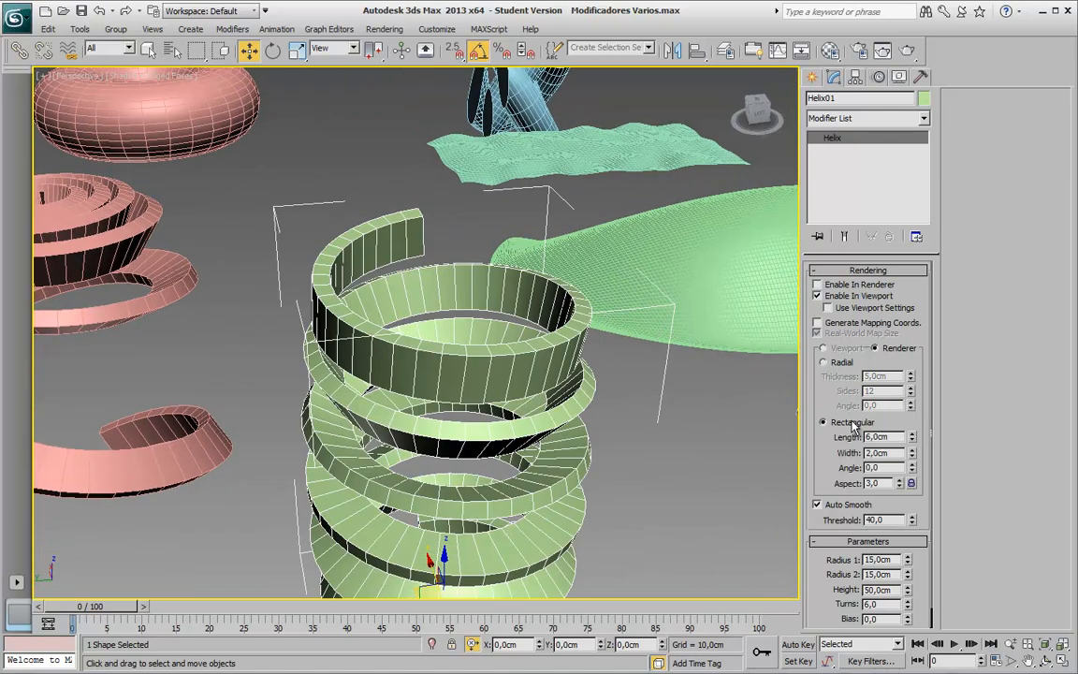
pyautogui.keyDown('alt'); pyautogui.moveTo(570, 355); pyautogui.dragTo(556, 356, button='middle'); pyautogui.keyUp('alt')
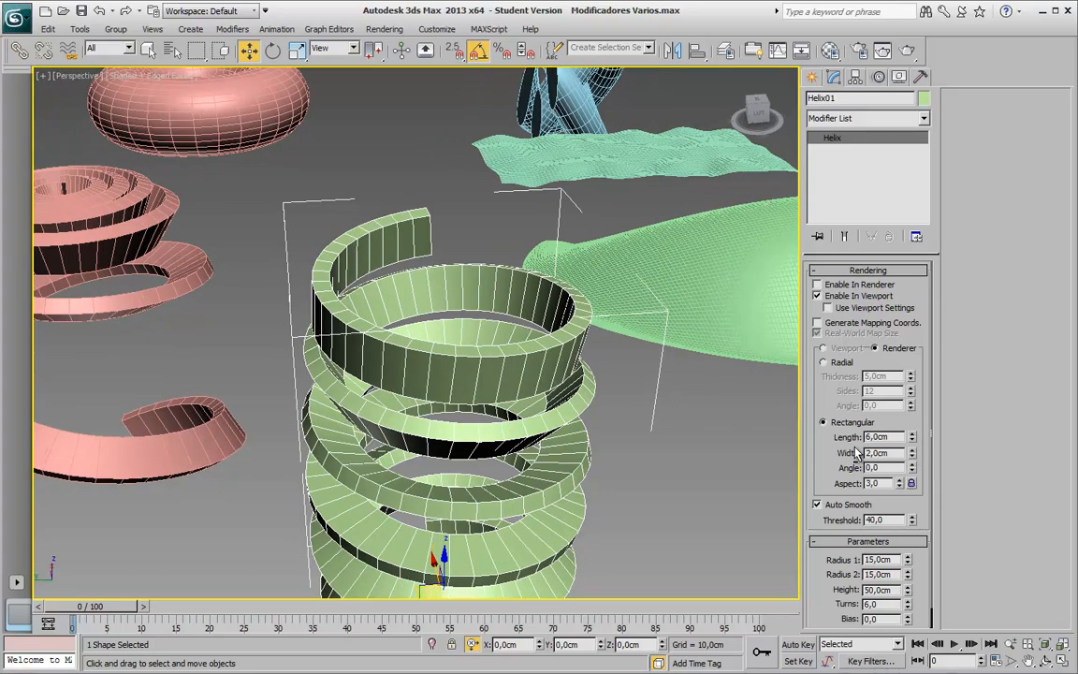
pyautogui.moveTo(904, 437); pyautogui.dragTo(915, 469)
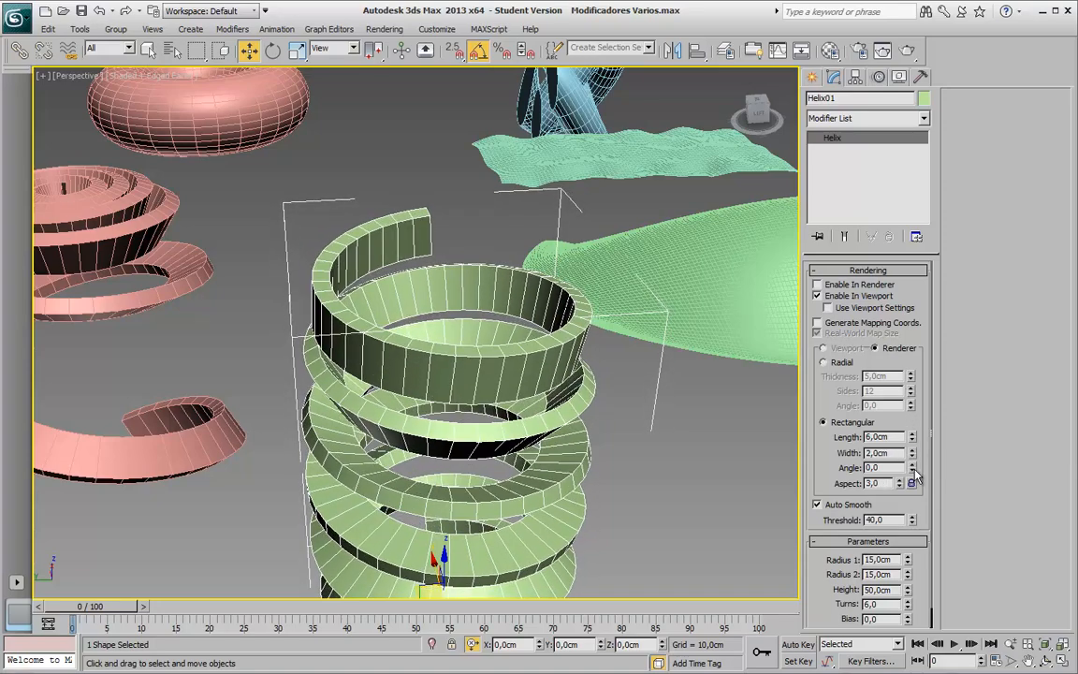
pyautogui.click(848, 367)
pyautogui.keyDown('alt'); pyautogui.moveTo(426, 353); pyautogui.dragTo(488, 359, button='middle'); pyautogui.keyUp('alt')
pyautogui.click(615, 456)
pyautogui.press('F4')
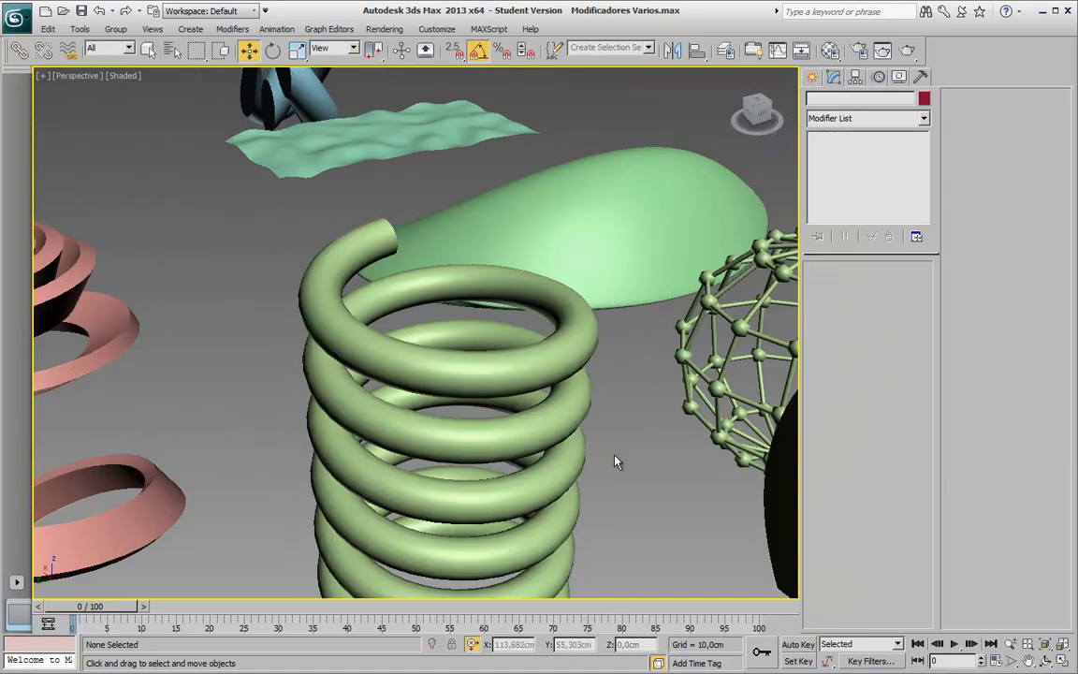
# Select the pink tapered helix and compare its Radial cross-section with the Rectangular one, keeping Rectangular
pyautogui.keyDown('alt'); pyautogui.moveTo(615, 455); pyautogui.dragTo(640, 412, button='middle'); pyautogui.keyUp('alt')
pyautogui.click(604, 401)
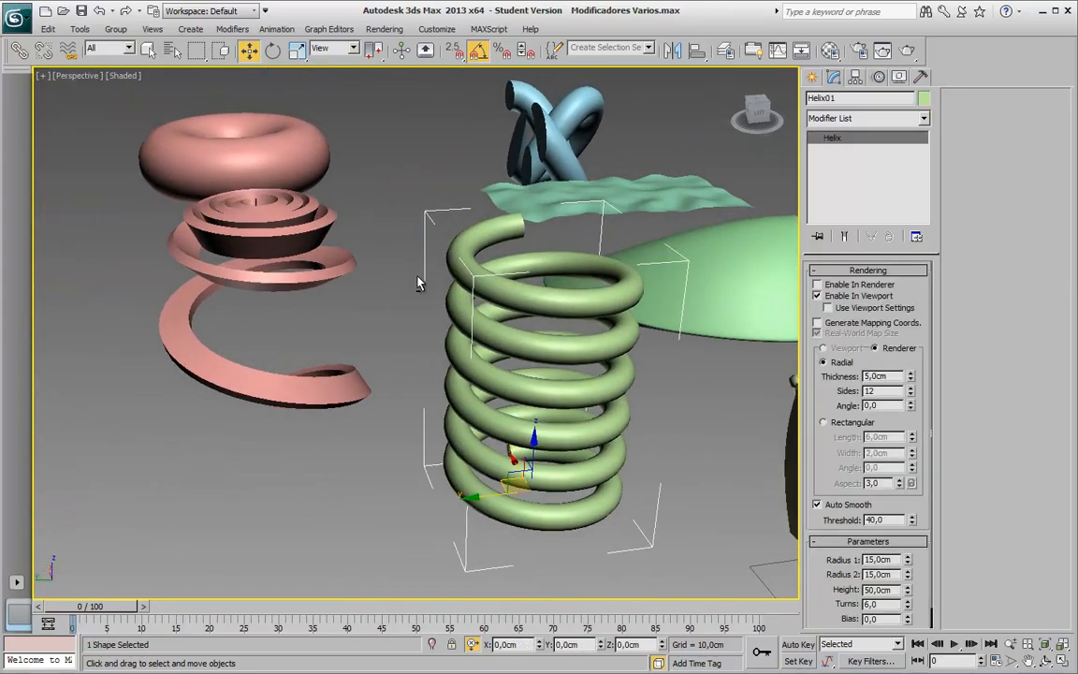
pyautogui.keyDown('alt'); pyautogui.moveTo(419, 281); pyautogui.dragTo(451, 297, button='middle'); pyautogui.keyUp('alt')
pyautogui.moveTo(220, 222); pyautogui.dragTo(339, 314, button='middle')
pyautogui.click(315, 273)
pyautogui.scroll(3, 382, 255)
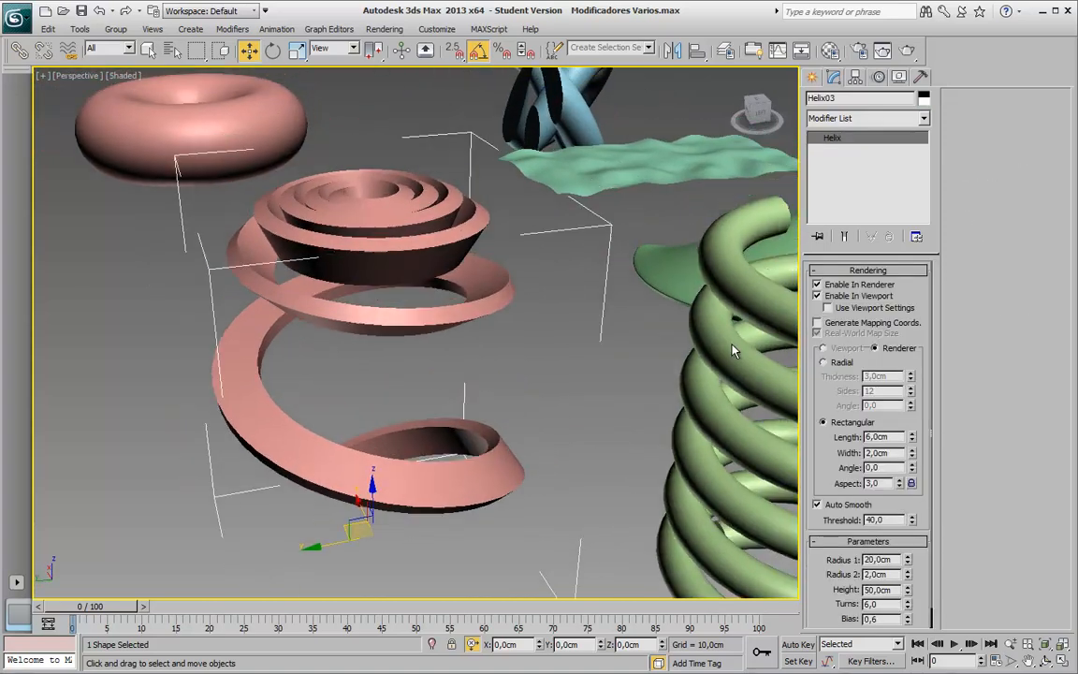
pyautogui.click(828, 362)
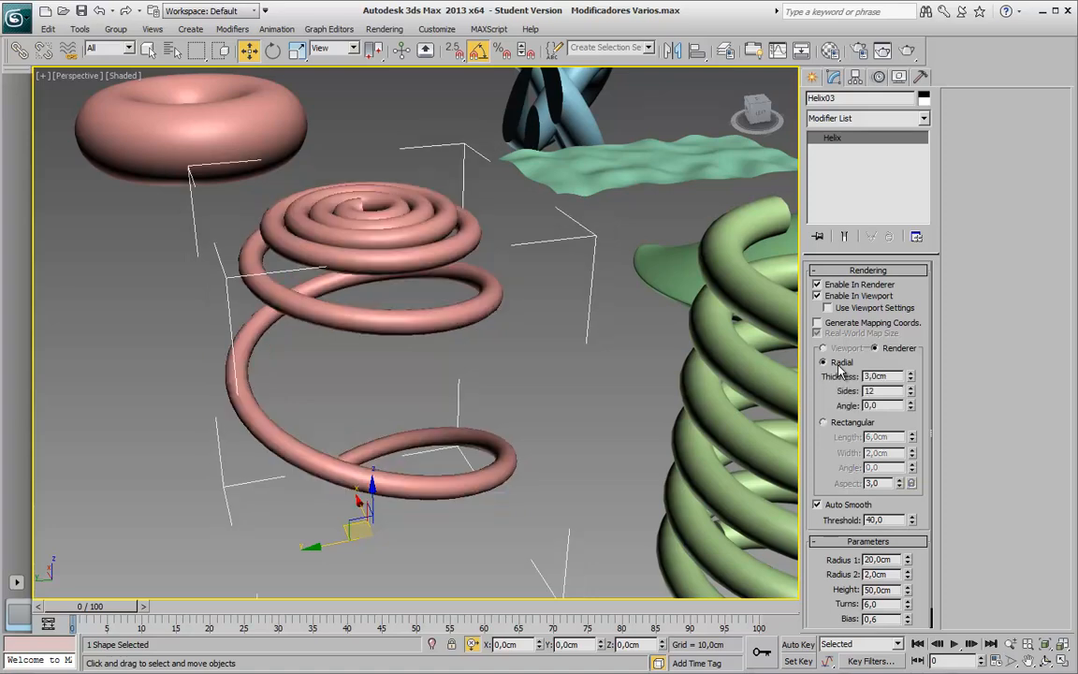
pyautogui.click(839, 427)
# Reset the pink helix's Bias to 0, raise it to 0,35, and turn off Enable In Viewport
pyautogui.scroll(-1, 824, 468)
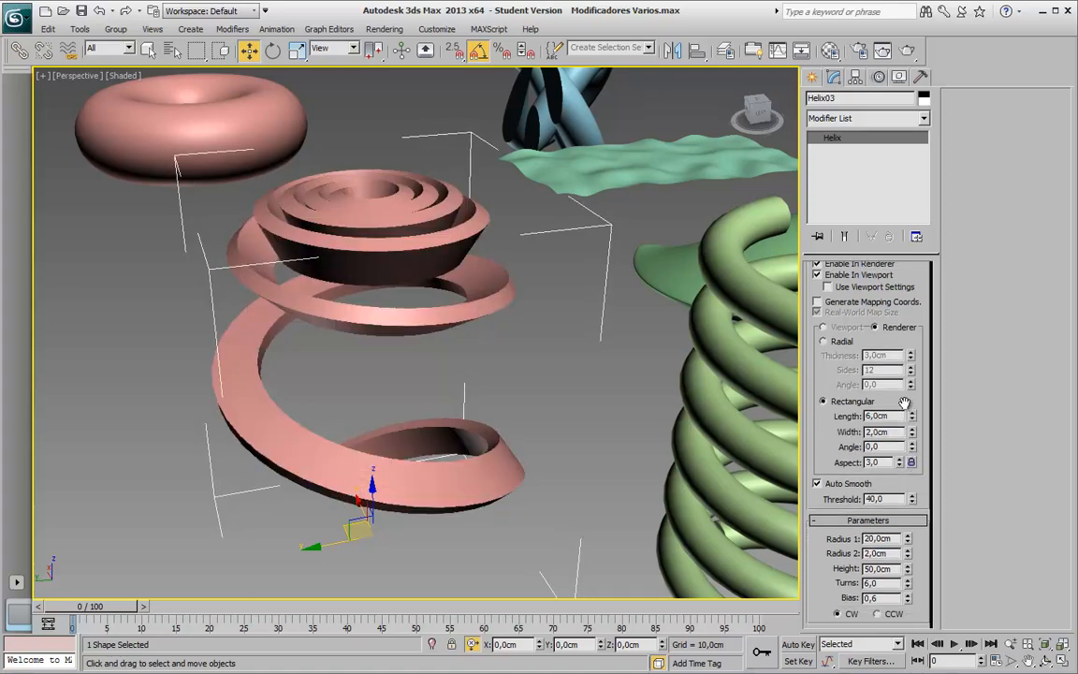
pyautogui.rightClick(905, 601)
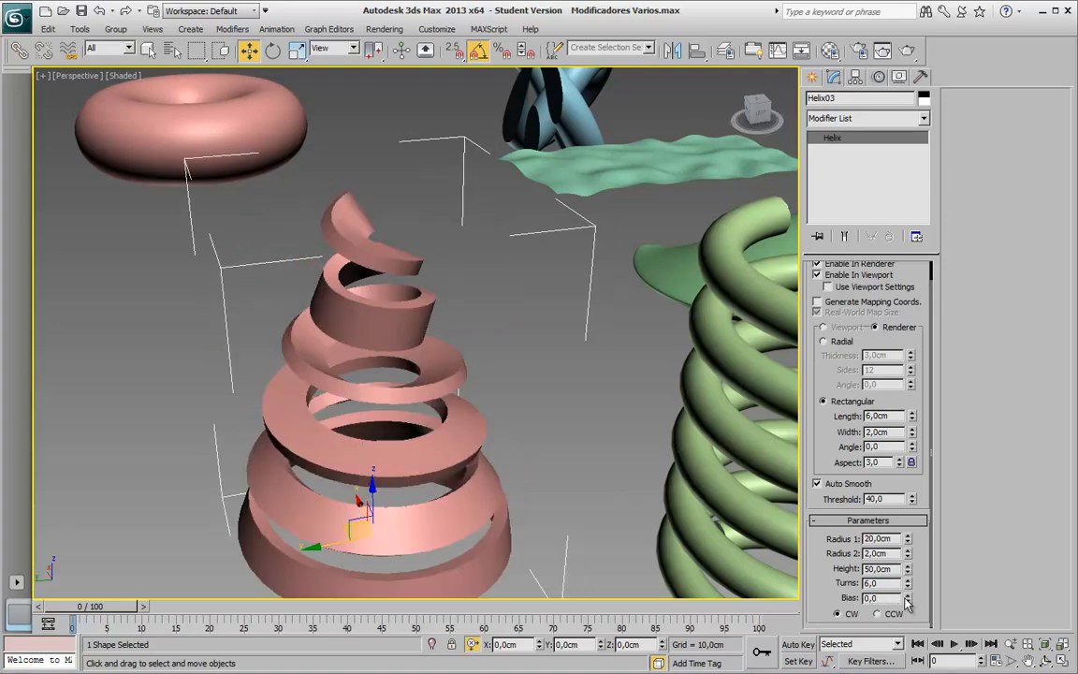
pyautogui.moveTo(906, 604); pyautogui.dragTo(897, 564)
pyautogui.click(836, 279)
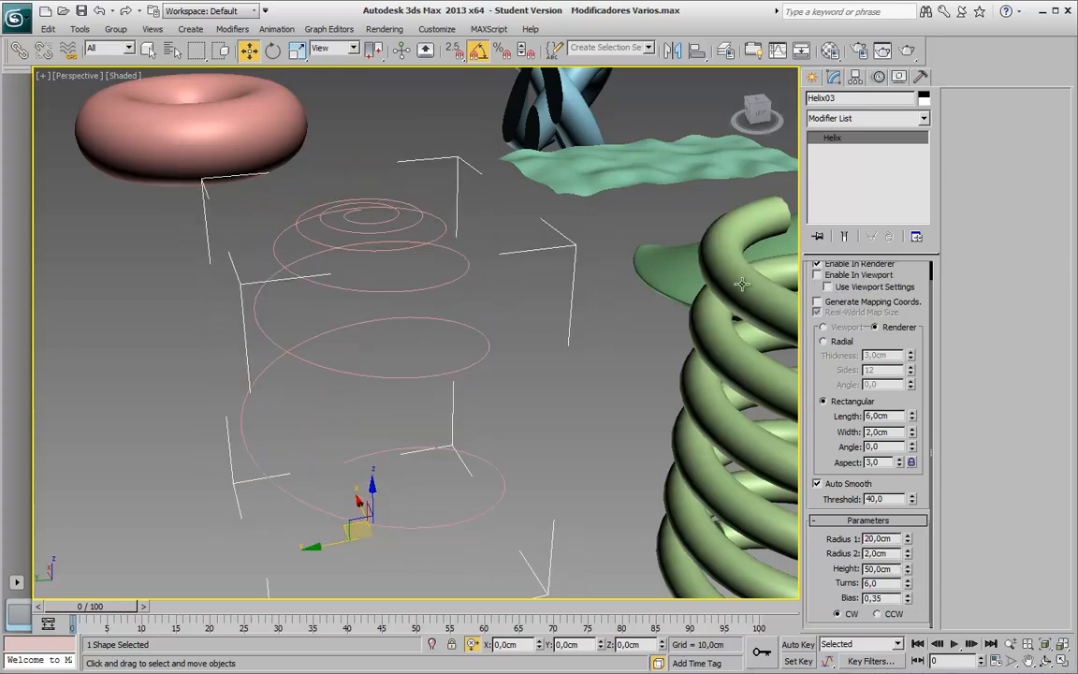
pyautogui.keyDown('alt'); pyautogui.moveTo(599, 325); pyautogui.dragTo(595, 280, button='middle'); pyautogui.keyUp('alt')
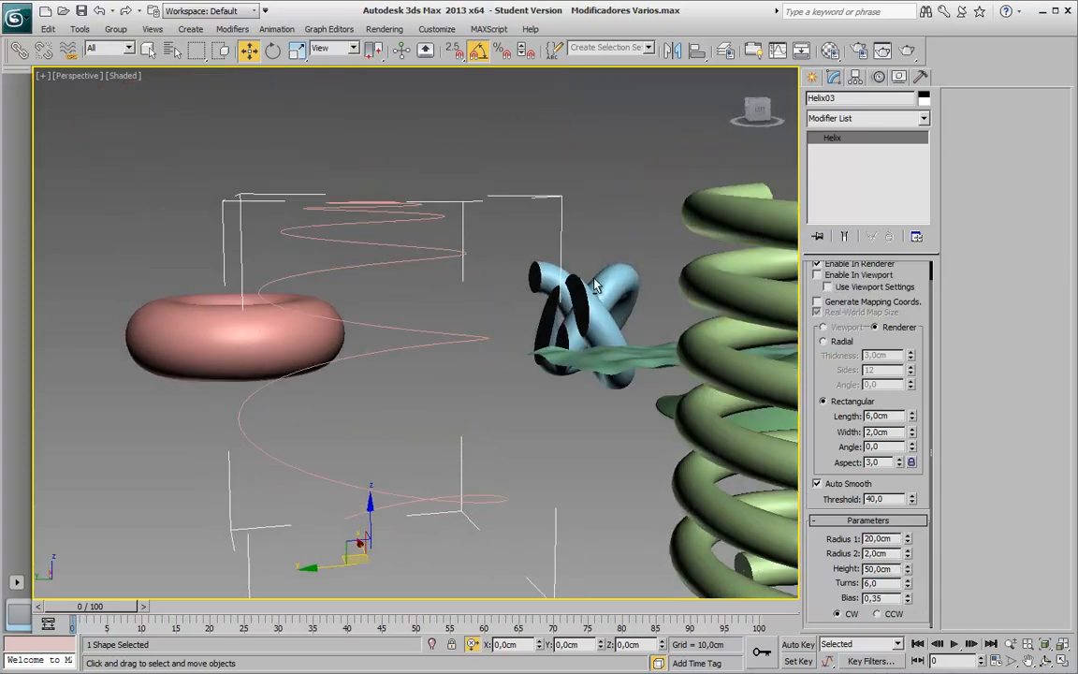
# Reset the pink helix's Bias to 0 and set its Radius 2 to 20 cm
pyautogui.rightClick(908, 600)
pyautogui.scroll(-3, 530, 413)
pyautogui.keyDown('alt'); pyautogui.moveTo(526, 395); pyautogui.dragTo(540, 412, button='middle'); pyautogui.keyUp('alt')
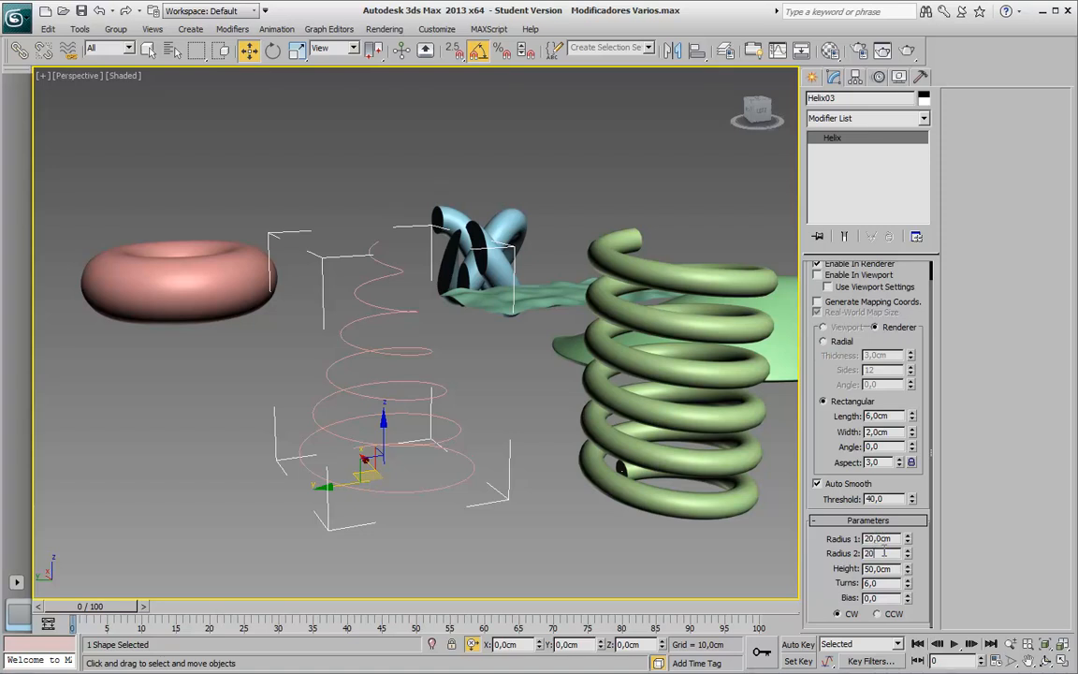
pyautogui.press('Return')
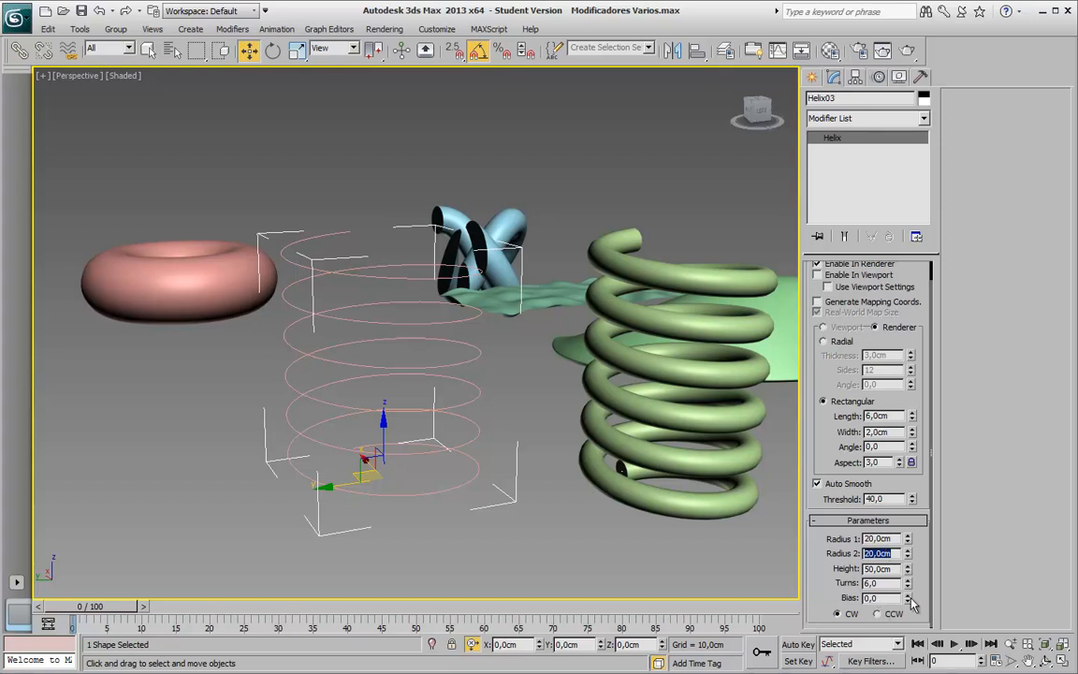
# Raise the pink helix's Bias to 1,0 and set its Radius 2 to 2 cm
pyautogui.moveTo(907, 598); pyautogui.dragTo(894, 500)
pyautogui.moveTo(907, 598); pyautogui.dragTo(893, 468)
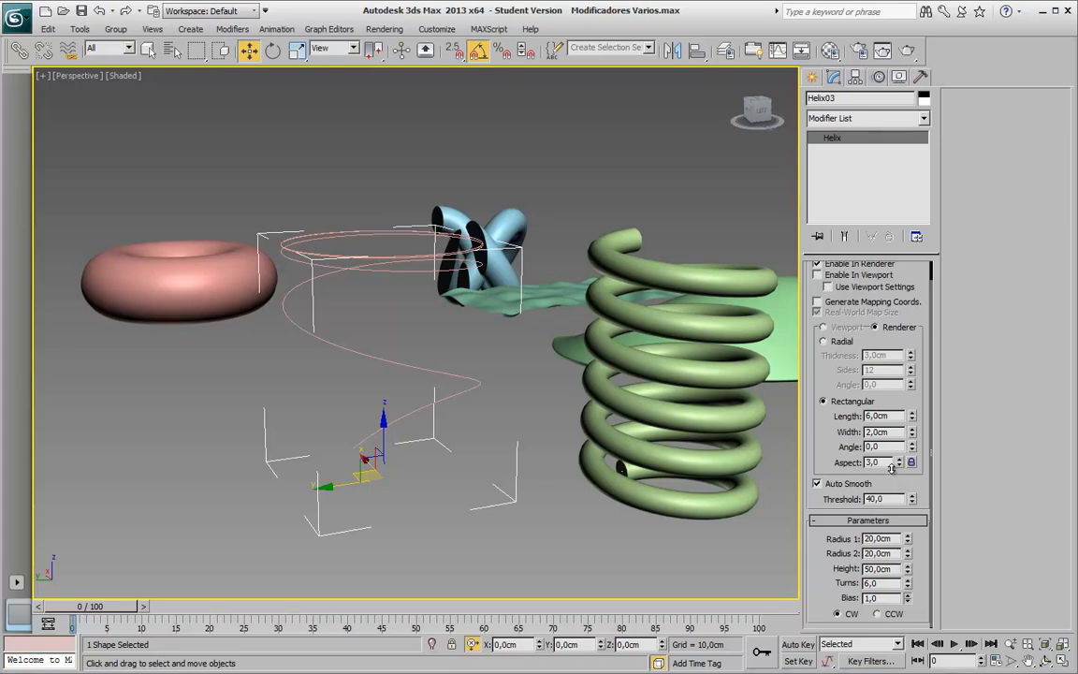
pyautogui.moveTo(908, 556)
pyautogui.mouseDown()
pyautogui.moveTo(914, 599)
pyautogui.moveTo(905, 451)
pyautogui.moveTo(899, 559)
pyautogui.mouseUp()
pyautogui.doubleClick(896, 555)
pyautogui.write('2')
pyautogui.press('Return')
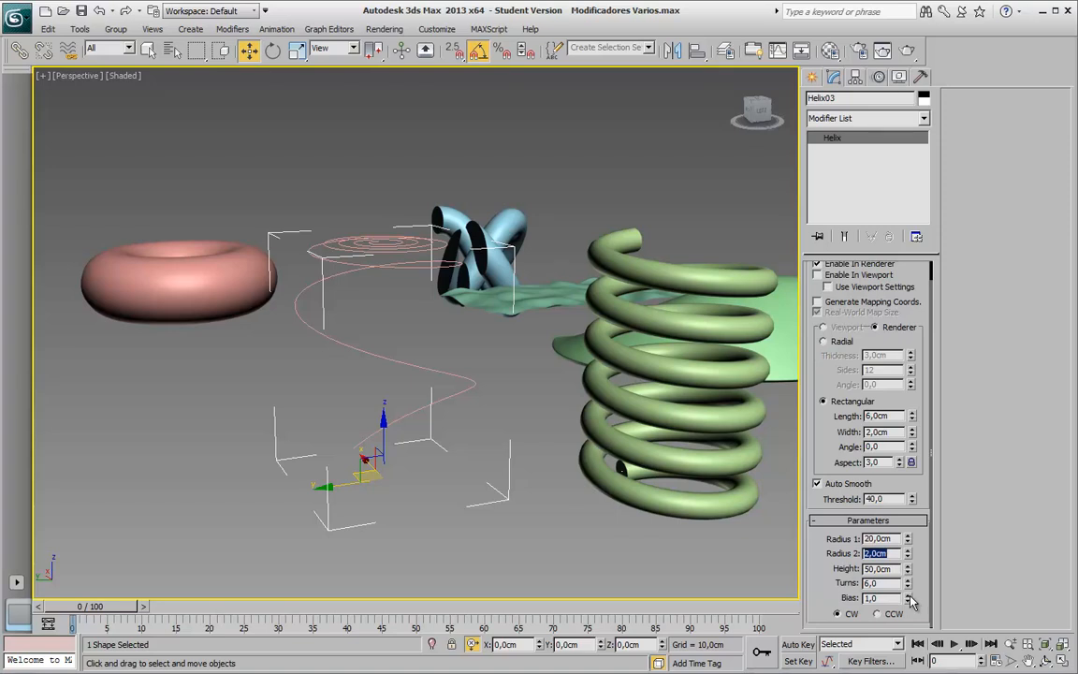
# Set the pink helix's Radius 2 to 0 cm and its Bias to 0,37
pyautogui.rightClick(909, 599)
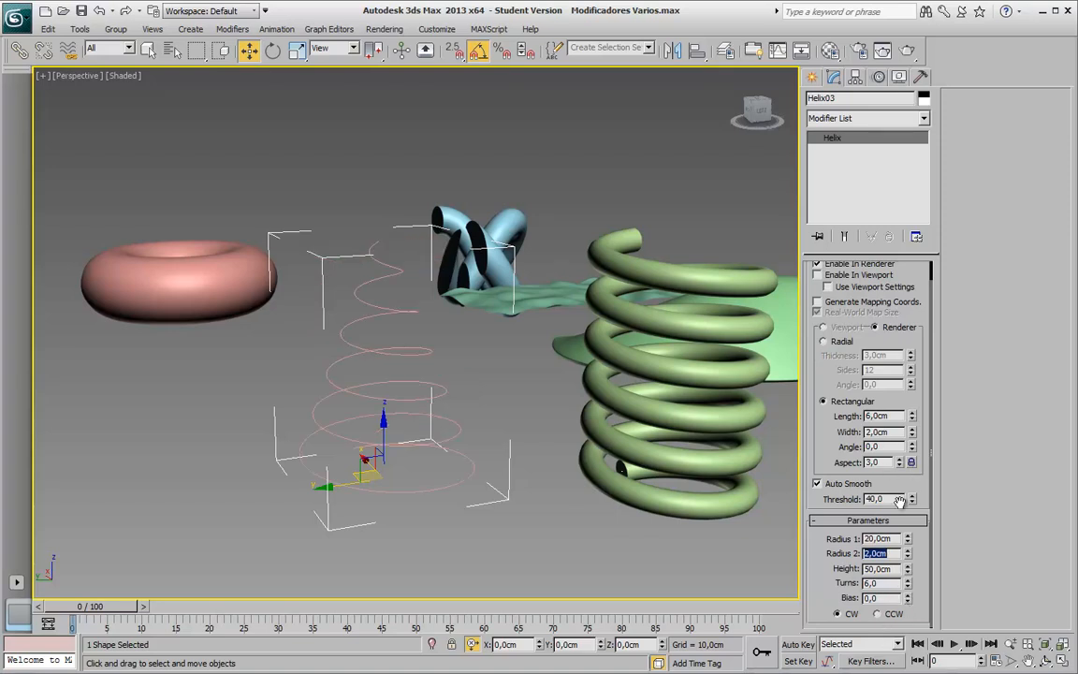
pyautogui.moveTo(907, 553); pyautogui.dragTo(970, 145)
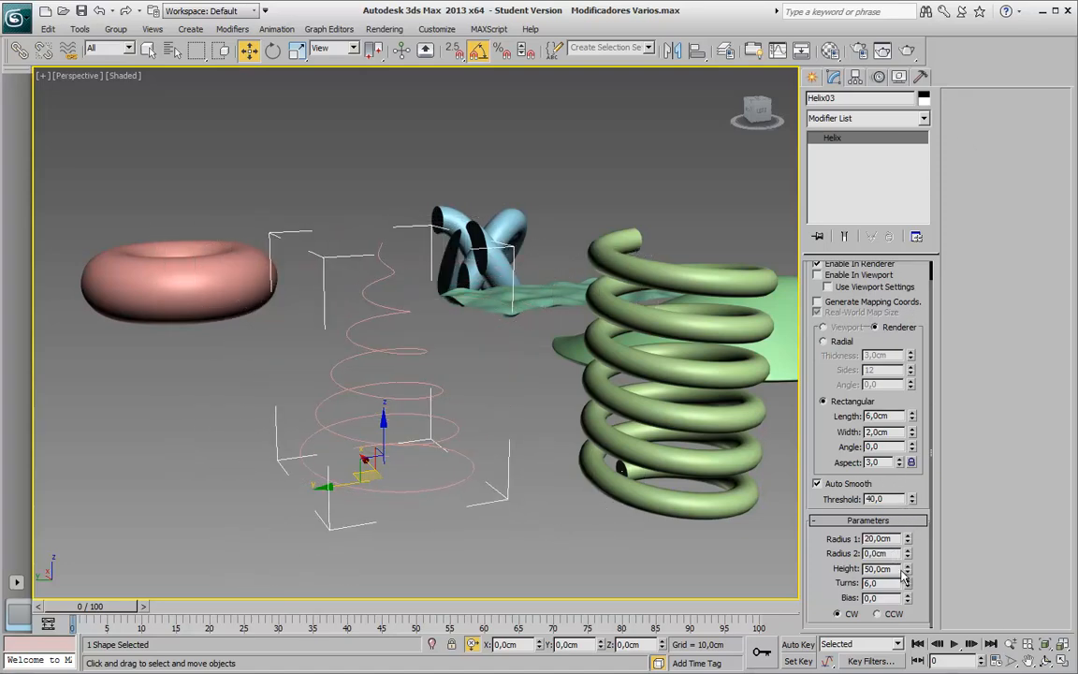
pyautogui.moveTo(907, 598); pyautogui.dragTo(900, 474)
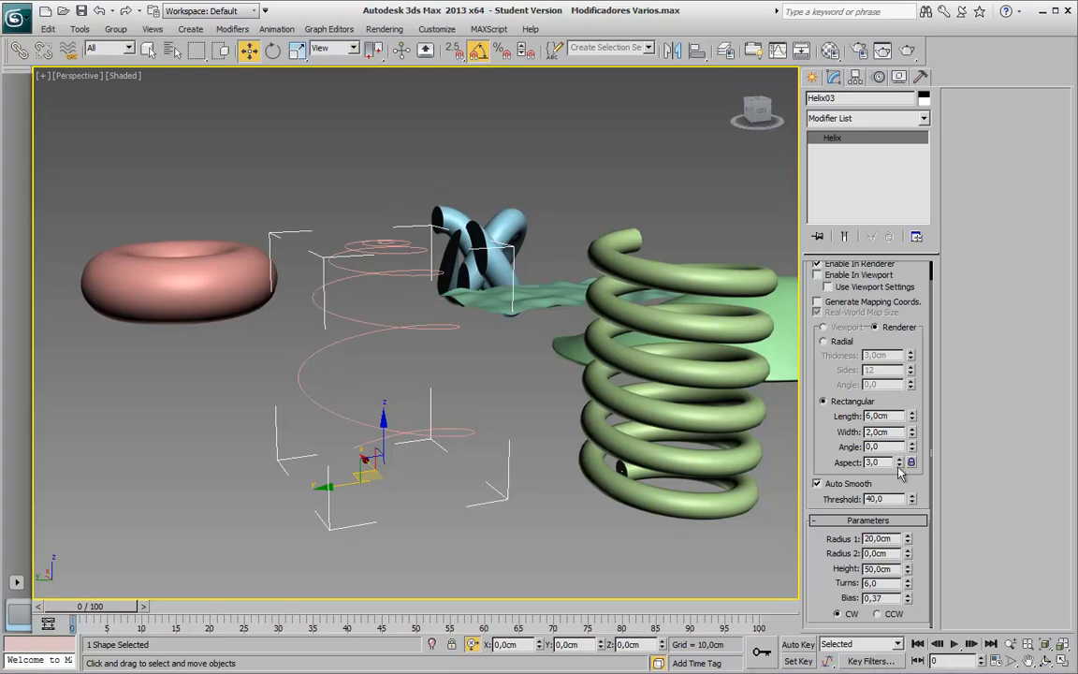
# Turn on Enable In Viewport for the pink helix, set its Bias to 0,6, and deselect it
pyautogui.click(840, 277)
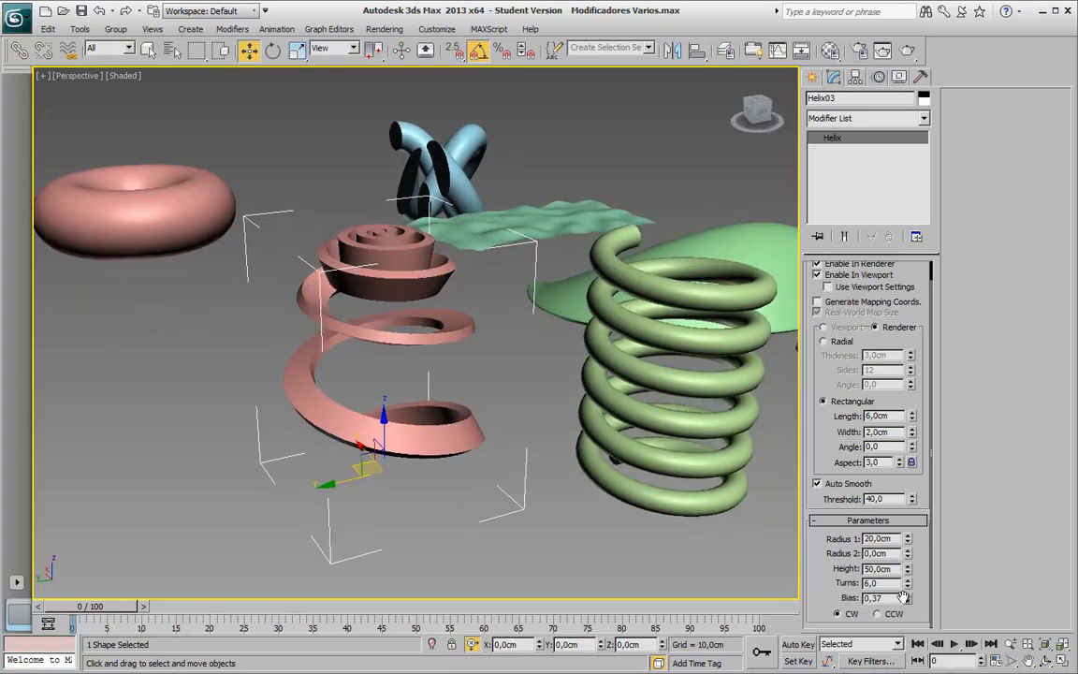
pyautogui.moveTo(903, 597); pyautogui.dragTo(926, 585)
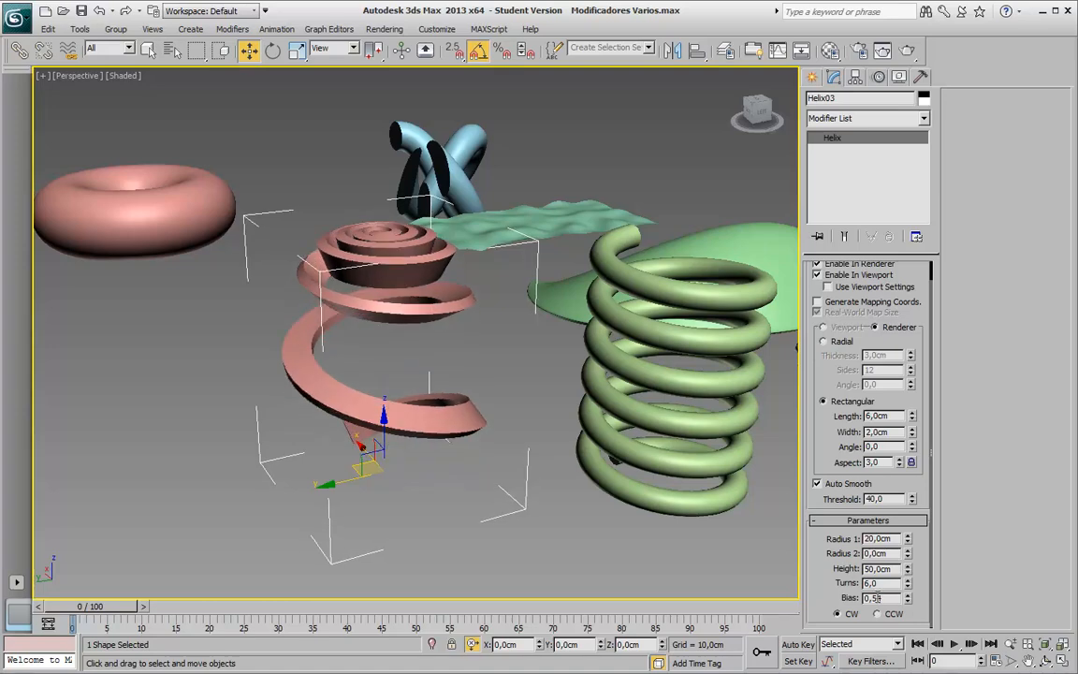
pyautogui.write('6')
pyautogui.press('Return')
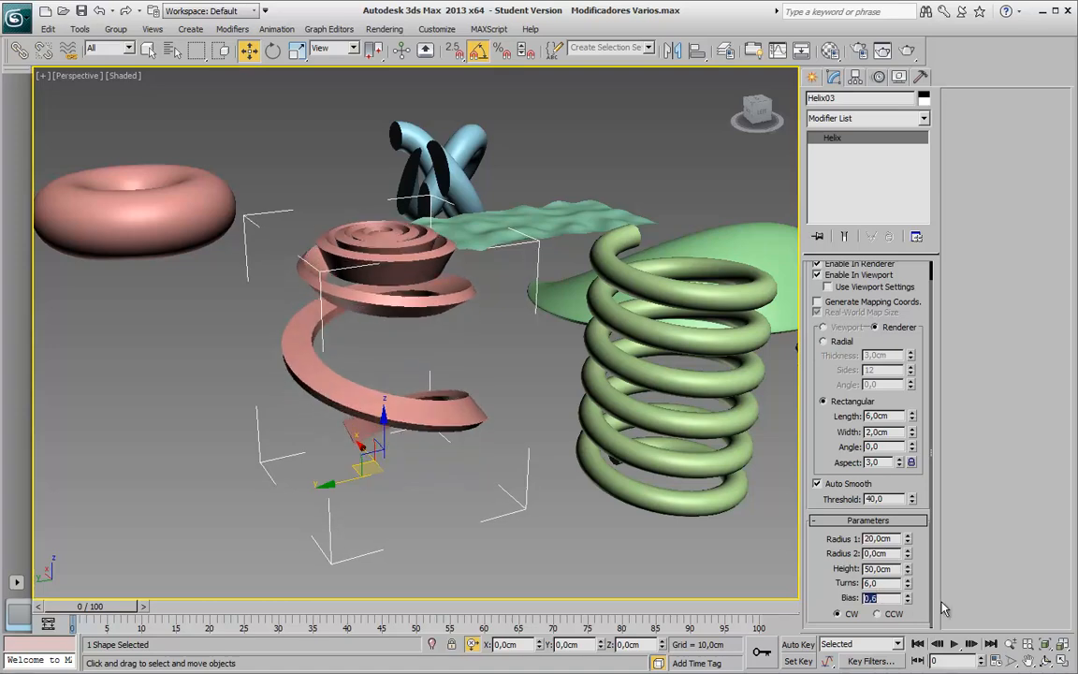
pyautogui.scroll(1, 330, 274)
pyautogui.click(498, 328)
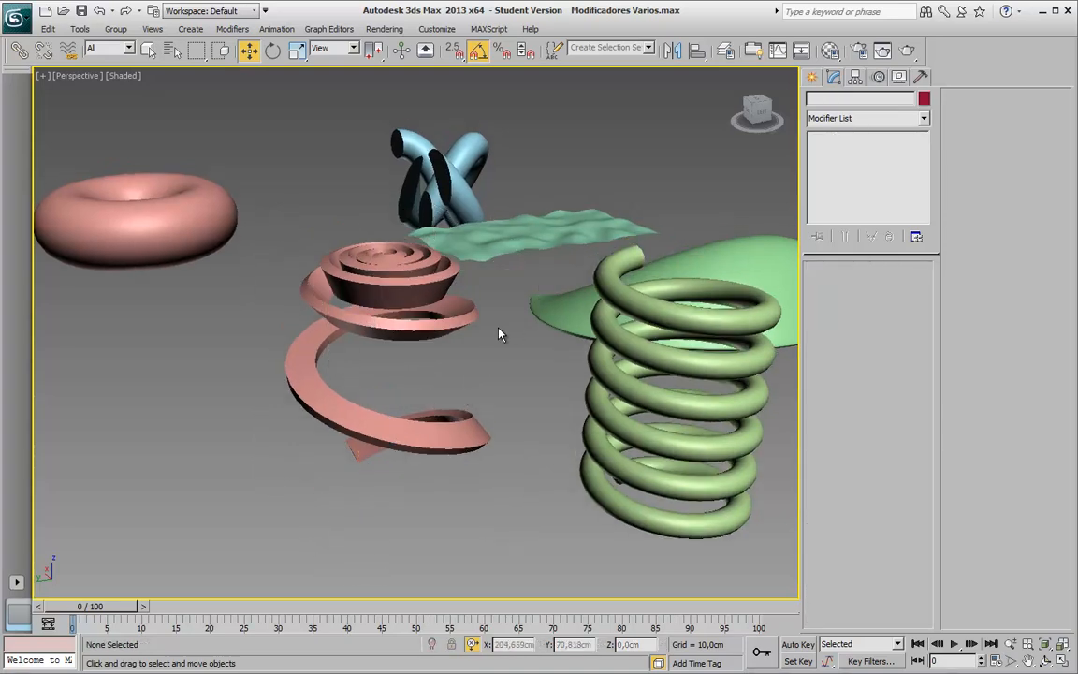
# Select the long green helix wrapped around the curved line and examine how it follows the path
pyautogui.moveTo(498, 328); pyautogui.dragTo(477, 361, button='middle')
pyautogui.scroll(-5, 465, 337)
pyautogui.moveTo(477, 360); pyautogui.dragTo(149, 398, button='middle')
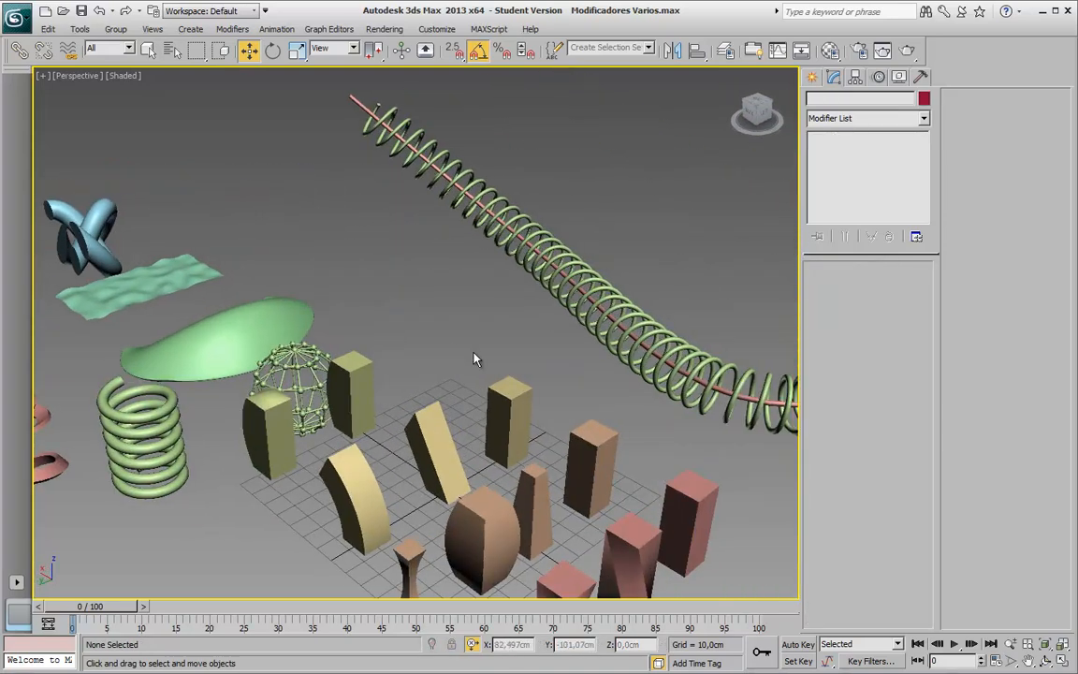
pyautogui.click(537, 283)
pyautogui.scroll(-10, 592, 312)
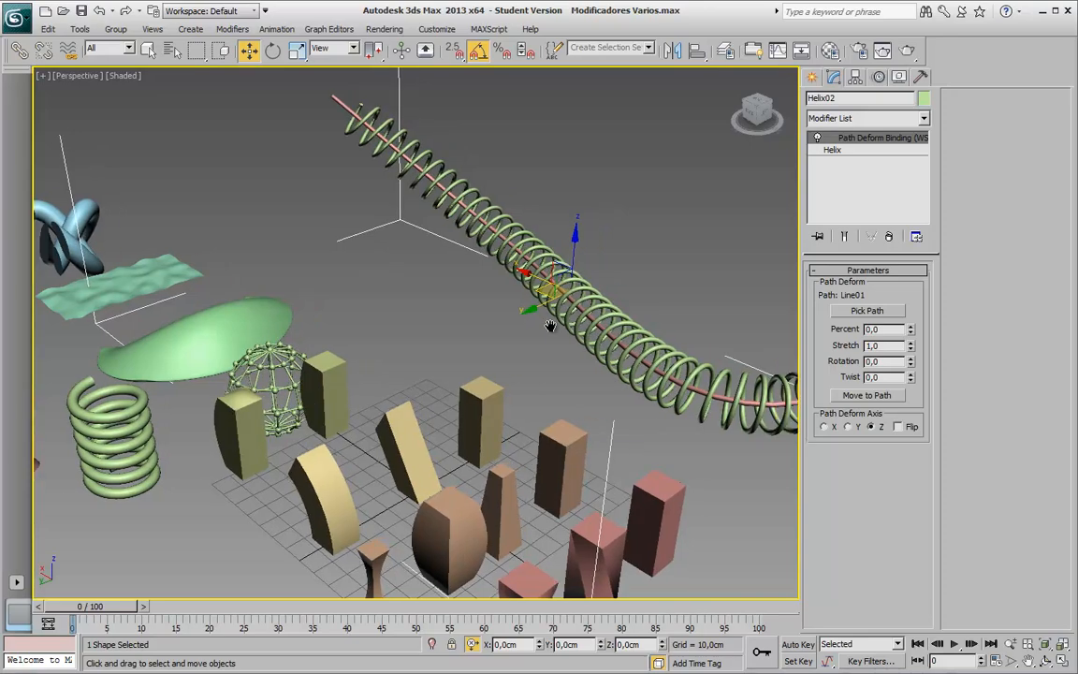
pyautogui.keyDown('alt'); pyautogui.moveTo(569, 365); pyautogui.dragTo(445, 389, button='middle'); pyautogui.keyUp('alt')
pyautogui.scroll(7, 445, 390)
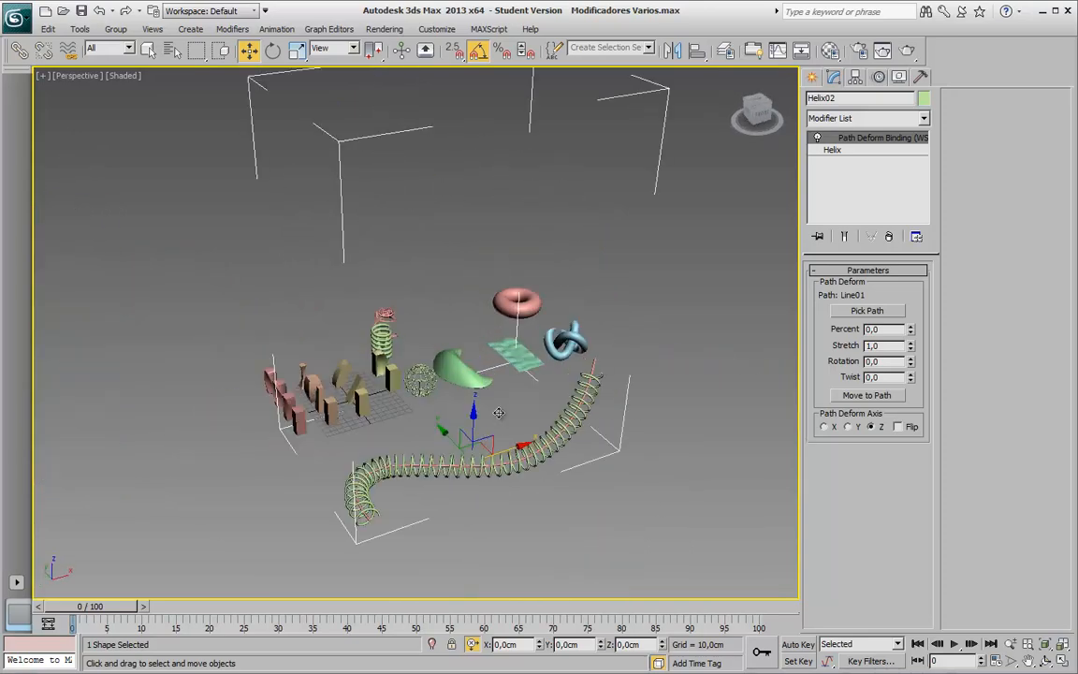
pyautogui.moveTo(644, 438); pyautogui.dragTo(568, 347, button='middle')
pyautogui.moveTo(569, 346); pyautogui.dragTo(477, 298, button='middle')
pyautogui.scroll(3, 561, 340)
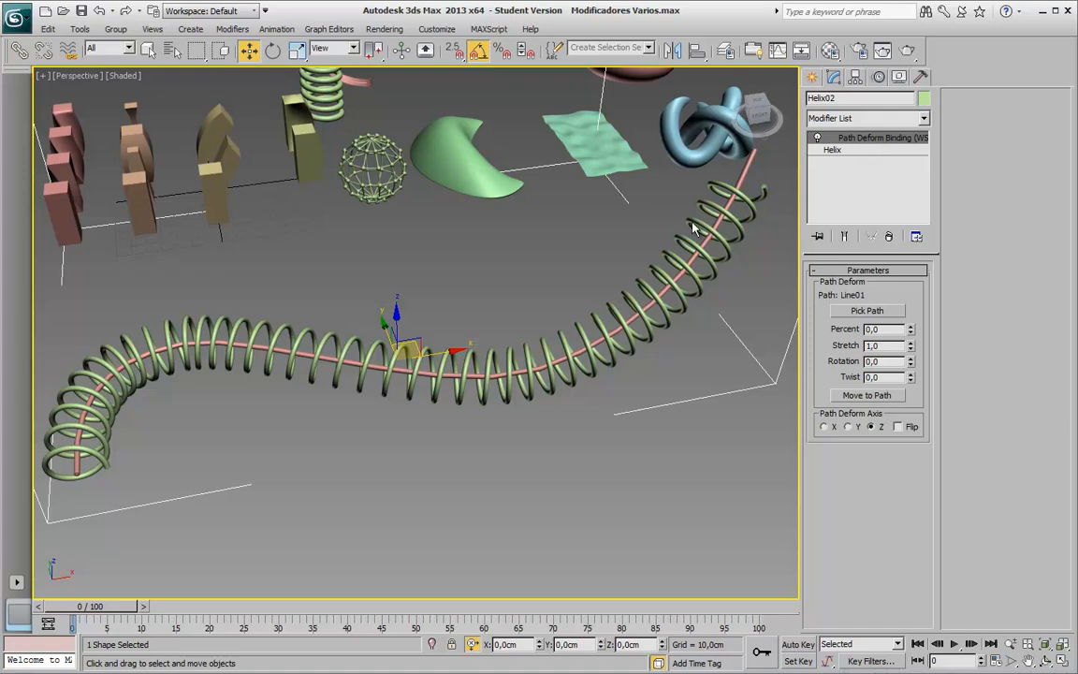
pyautogui.keyDown('alt'); pyautogui.moveTo(573, 233); pyautogui.dragTo(649, 342, button='middle'); pyautogui.keyUp('alt')
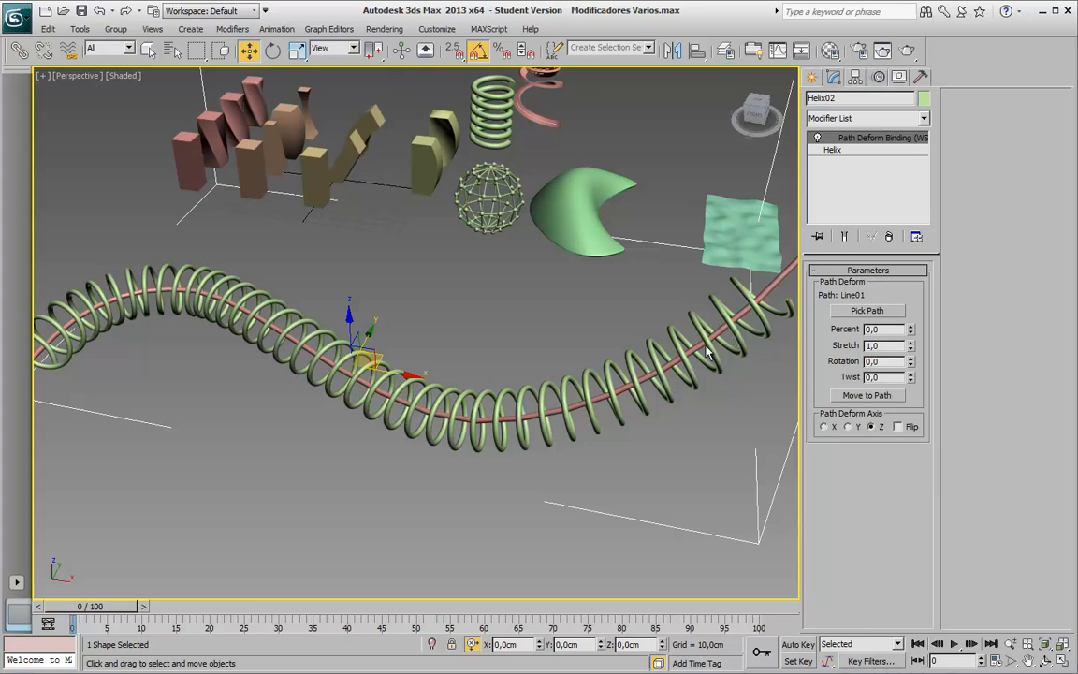
# Turn off the long green helix's Path Deform Binding and try a greater Height in its base Helix parameters
pyautogui.click(818, 138)
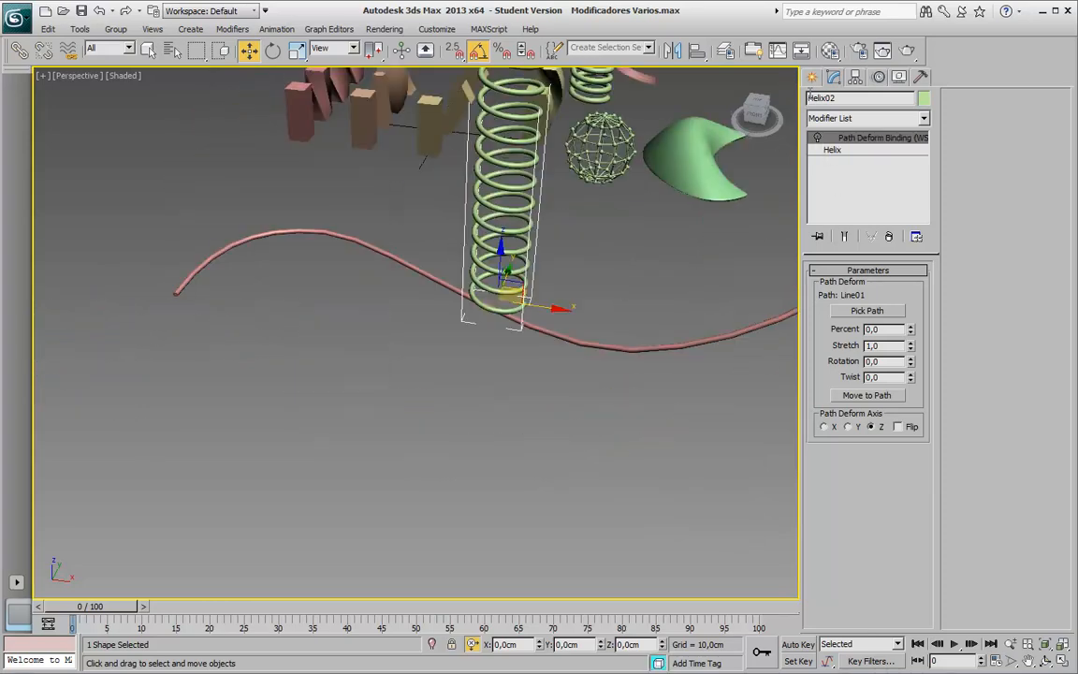
pyautogui.click(818, 139)
pyautogui.click(818, 139)
pyautogui.moveTo(580, 157); pyautogui.dragTo(425, 375, button='middle')
pyautogui.moveTo(435, 212); pyautogui.dragTo(435, 261, button='middle')
pyautogui.press('z')
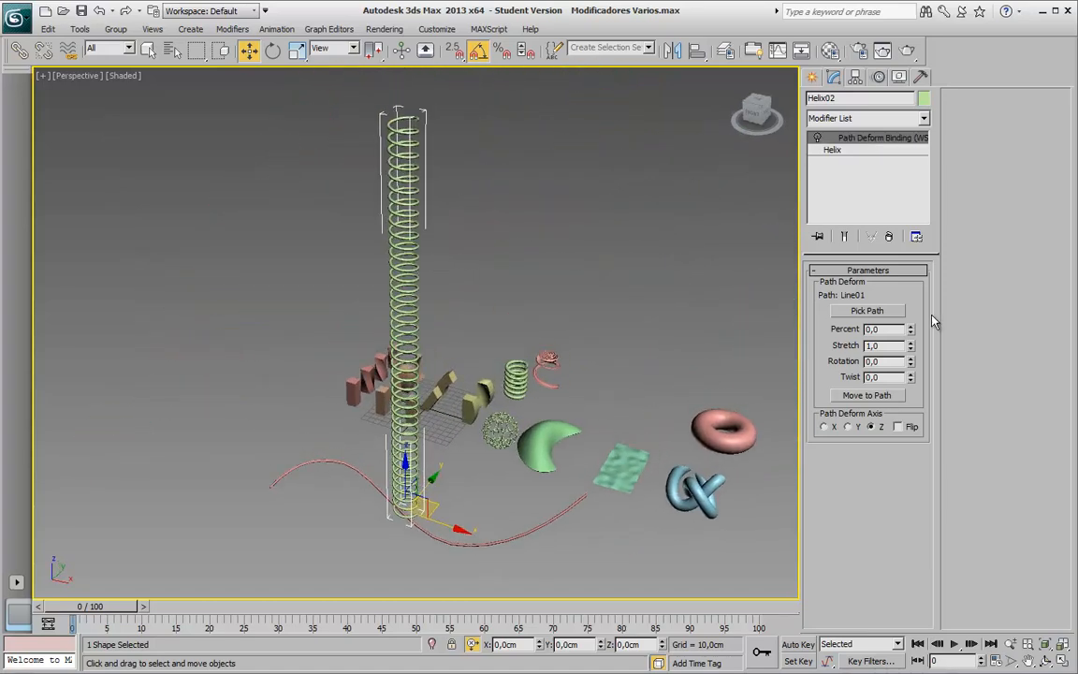
pyautogui.click(832, 149)
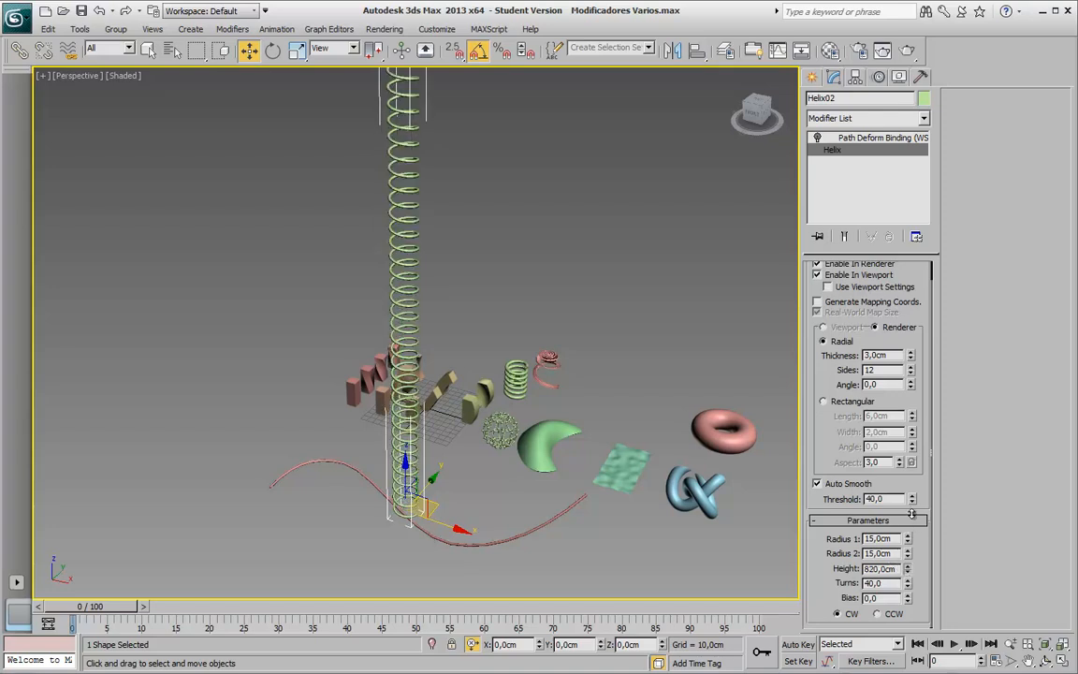
# Turn off Enable In Renderer and Enable In Viewport for the curved path line and set its object colour to black
pyautogui.click(493, 543)
pyautogui.scroll(3, 500, 479)
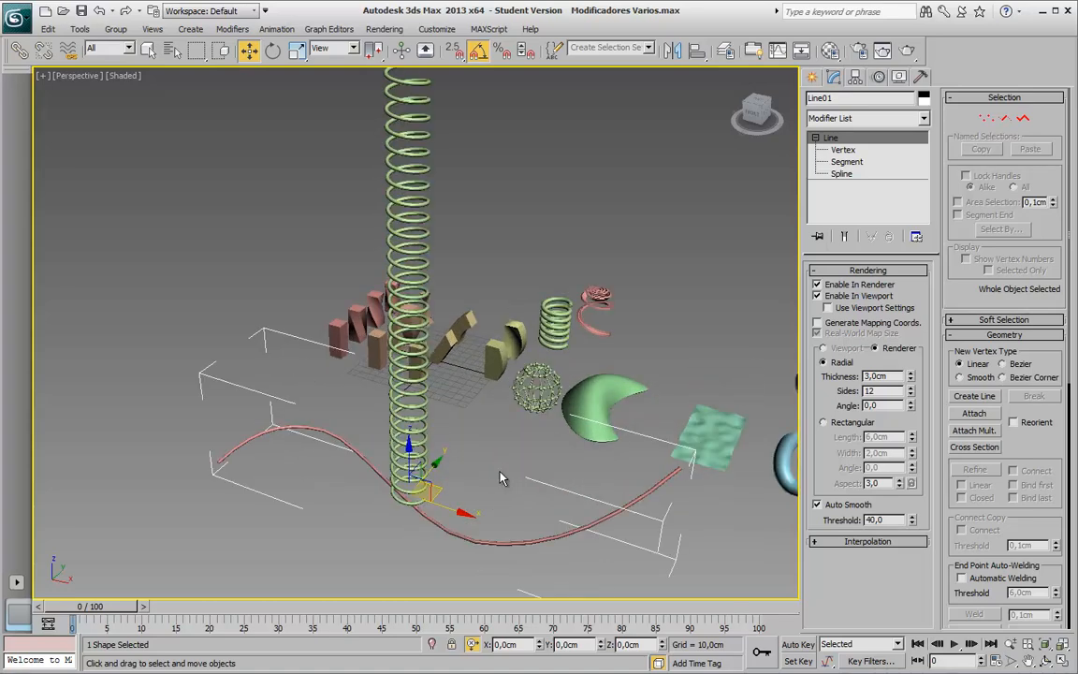
pyautogui.moveTo(501, 478); pyautogui.dragTo(497, 454, button='middle')
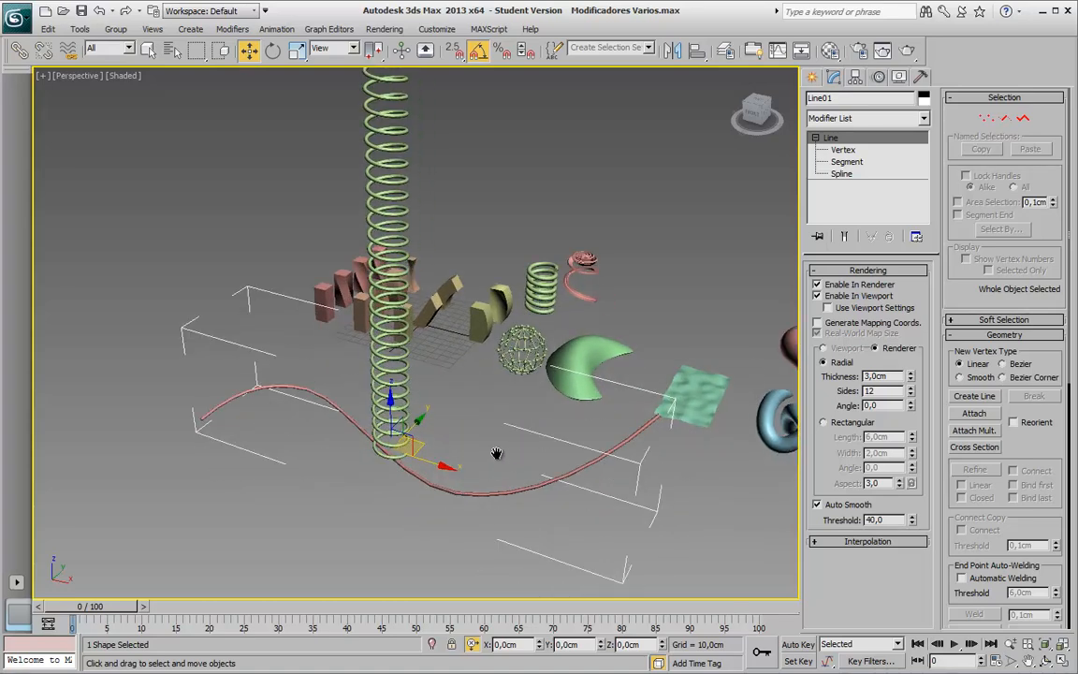
pyautogui.click(832, 298)
pyautogui.click(833, 297)
pyautogui.click(832, 298)
pyautogui.click(924, 97)
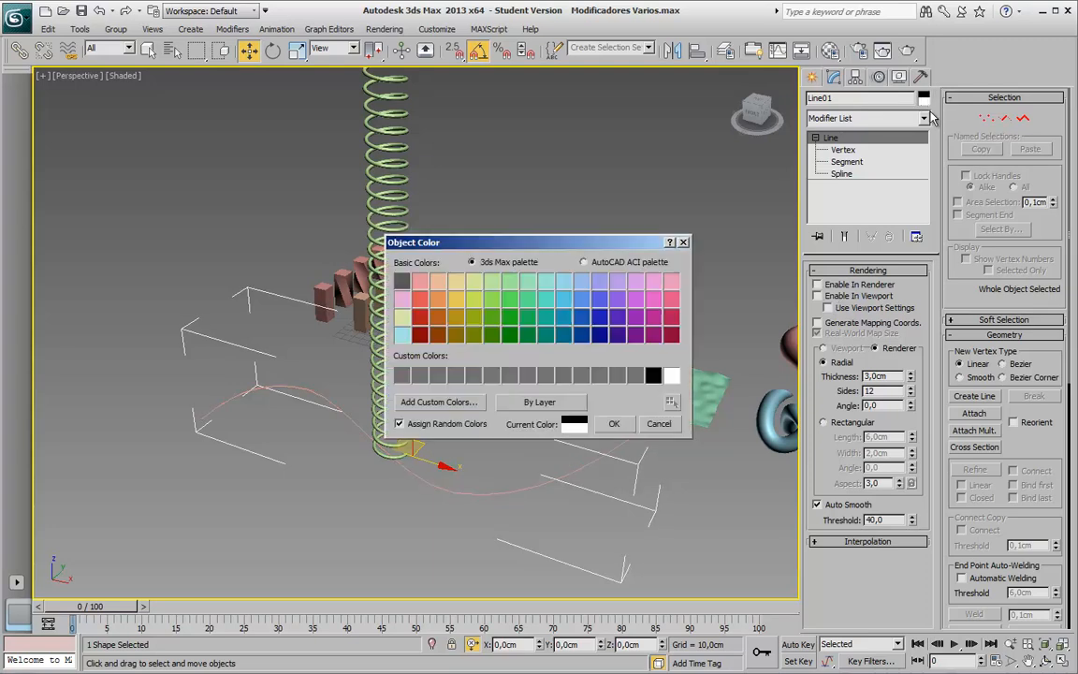
pyautogui.click(614, 423)
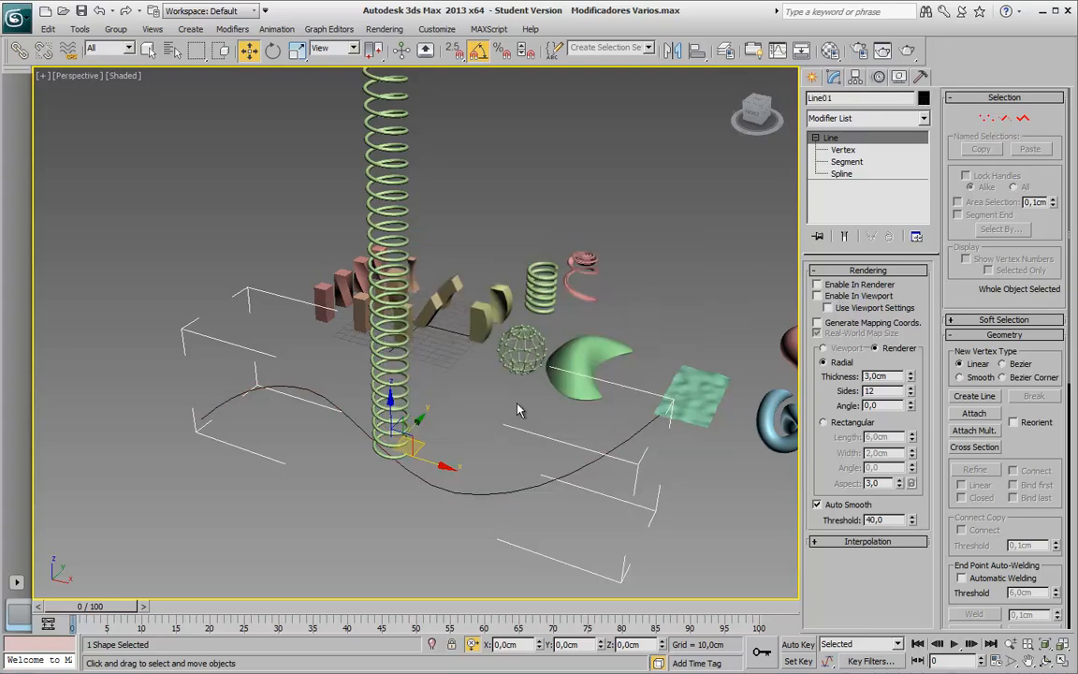
# Turn the long green helix's Path Deform Binding back on and inspect the coil along the black line
pyautogui.click(391, 384)
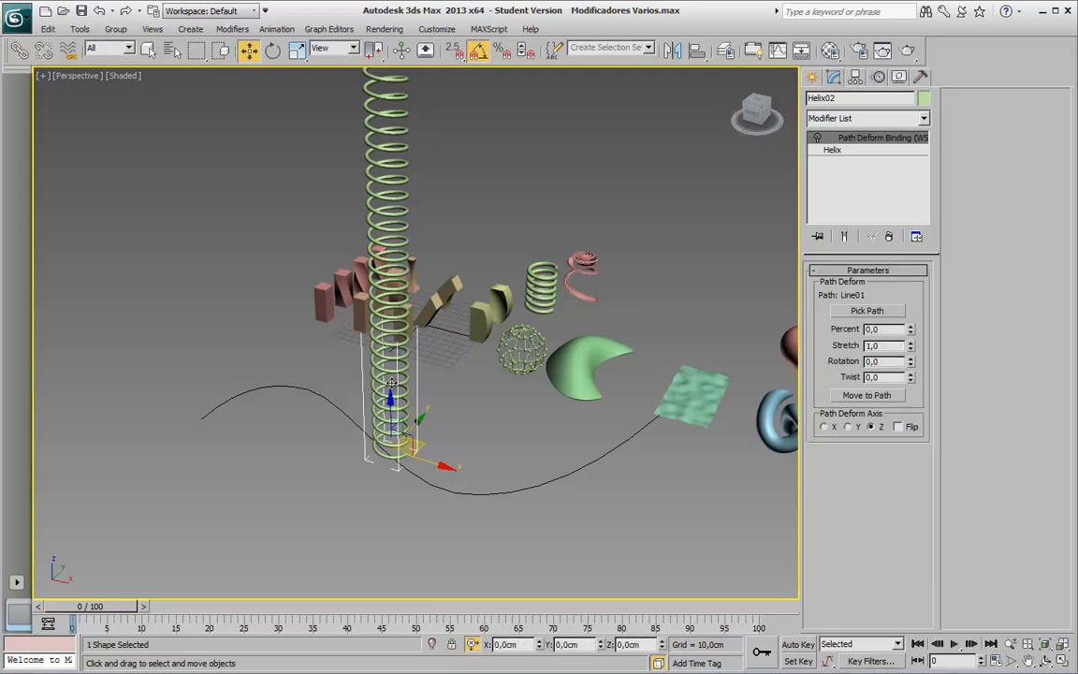
pyautogui.click(818, 139)
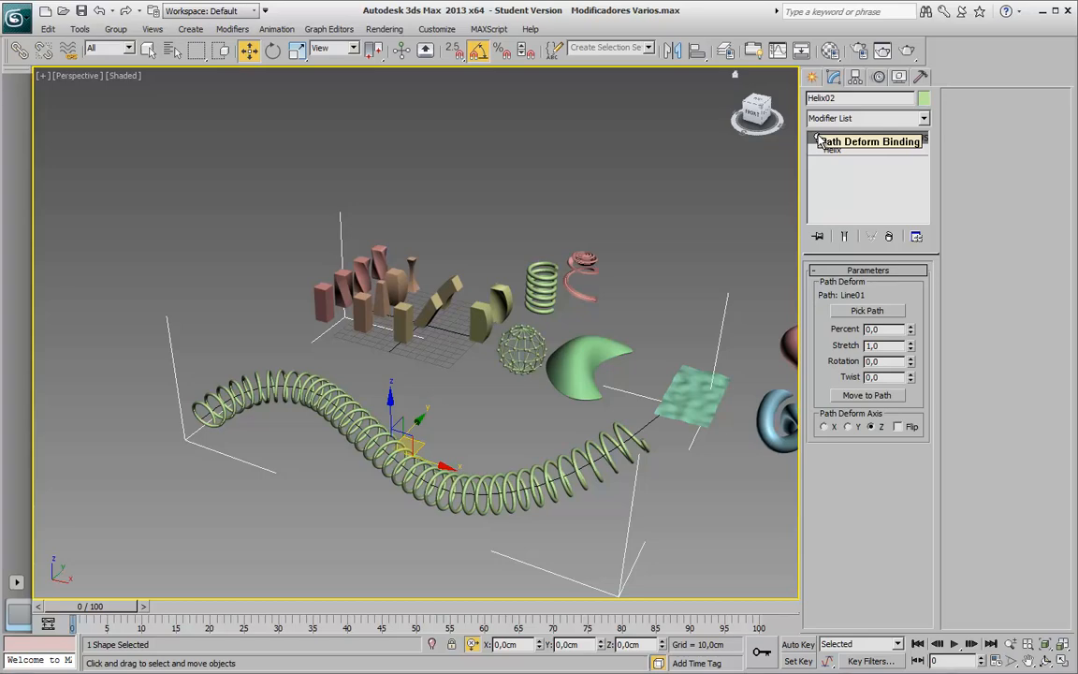
pyautogui.scroll(3, 642, 413)
pyautogui.moveTo(640, 412); pyautogui.dragTo(551, 240, button='middle')
pyautogui.scroll(-2, 552, 240)
pyautogui.keyDown('alt'); pyautogui.moveTo(652, 265); pyautogui.dragTo(640, 244, button='middle'); pyautogui.keyUp('alt')
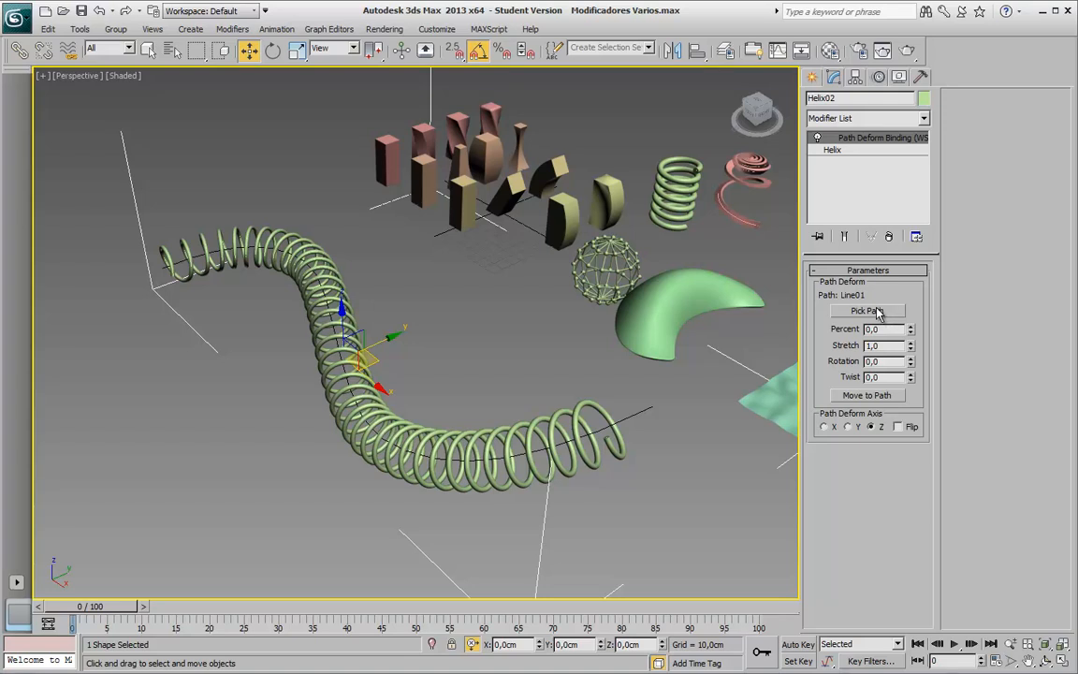
# Remove the Path Deform Binding from the long green helix and add a new PathDeform (WSM) modifier
pyautogui.click(891, 237)
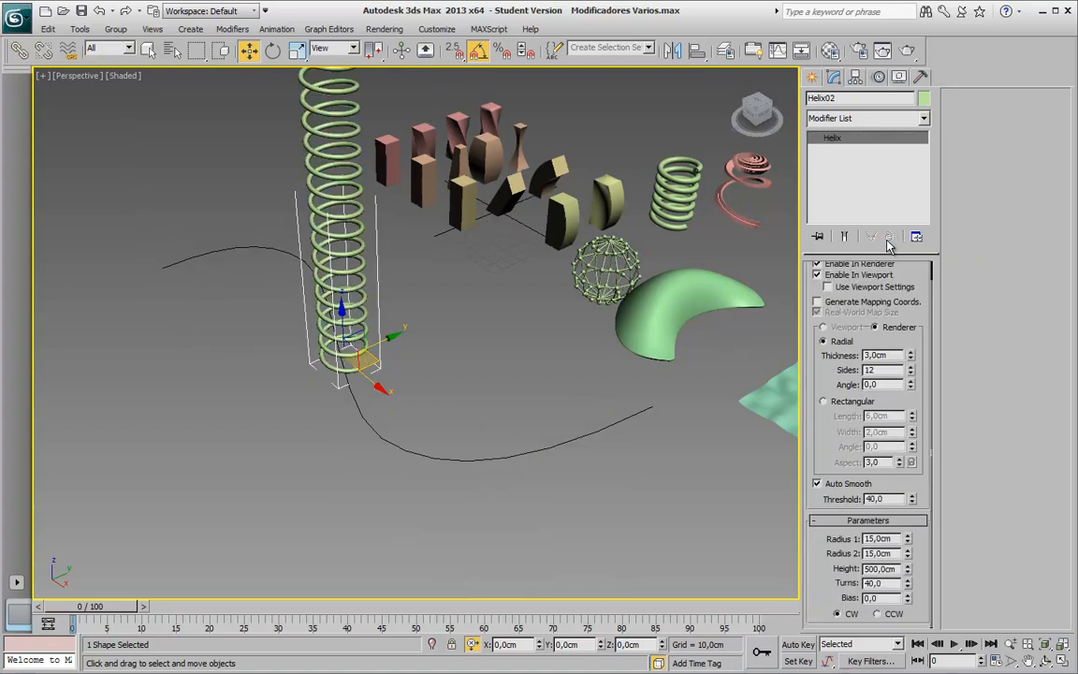
pyautogui.click(860, 117)
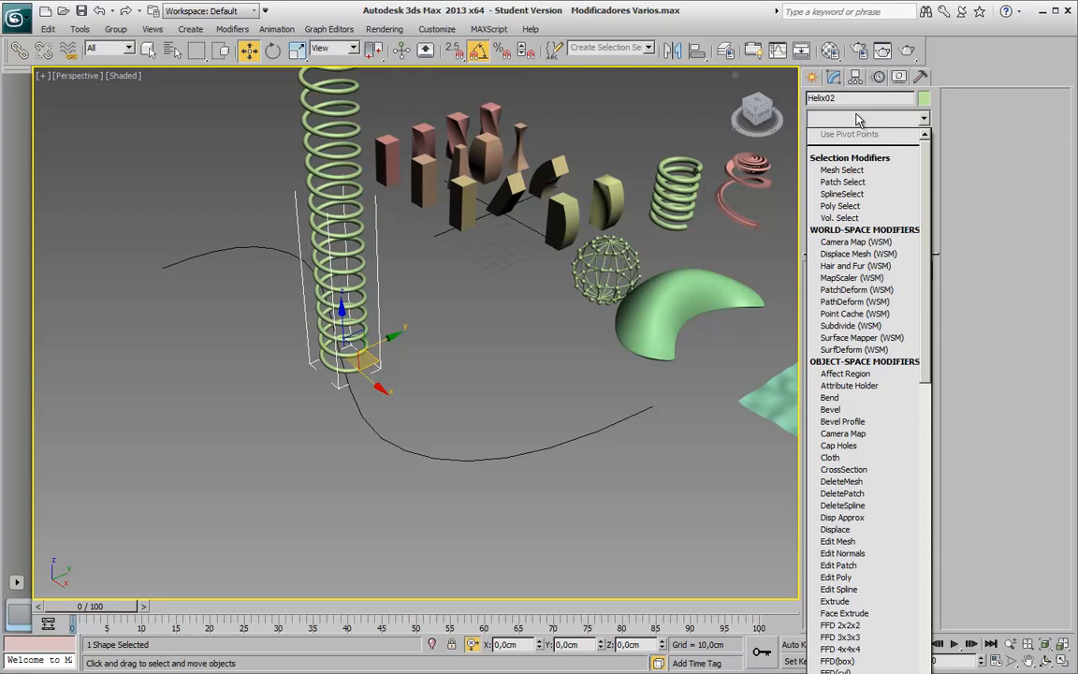
pyautogui.press('p')
pyautogui.press('p')
pyautogui.press('p')
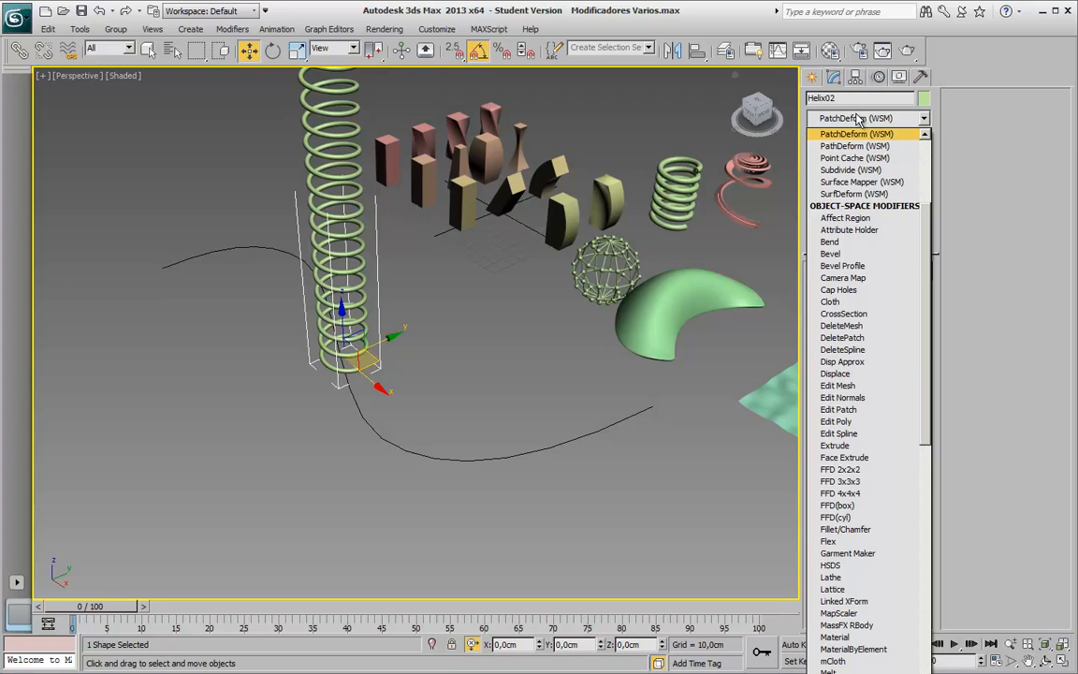
pyautogui.press('p')
pyautogui.press('Return')
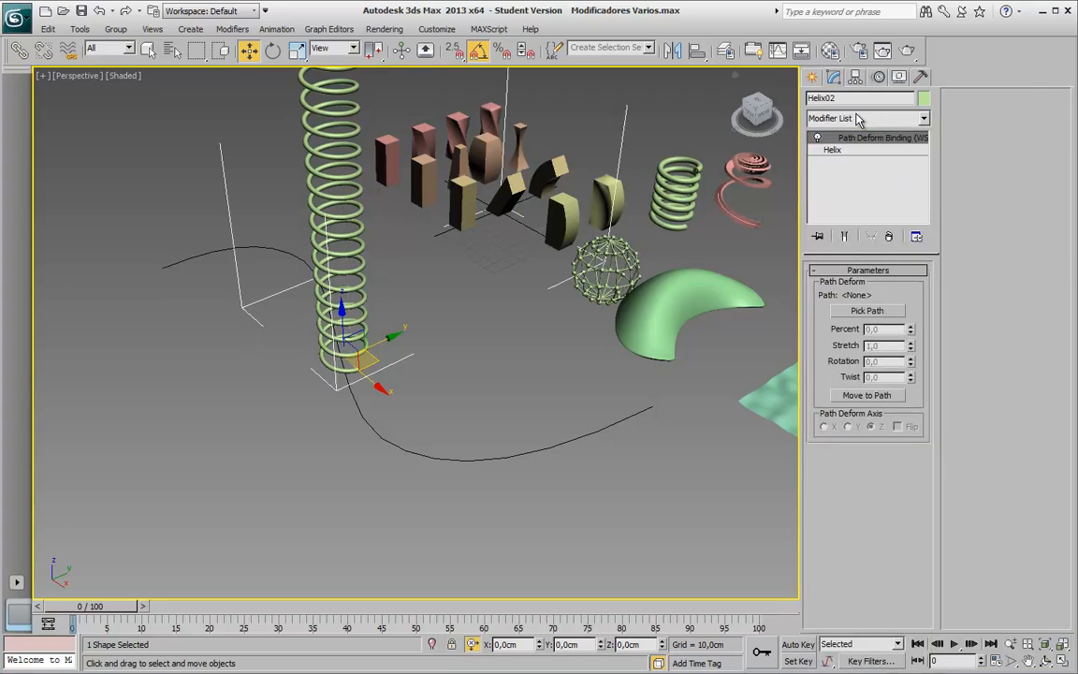
# Pick the black curved line as the green helix's deform path and try shifting the helix with Percent
pyautogui.moveTo(420, 279); pyautogui.dragTo(469, 387, button='middle')
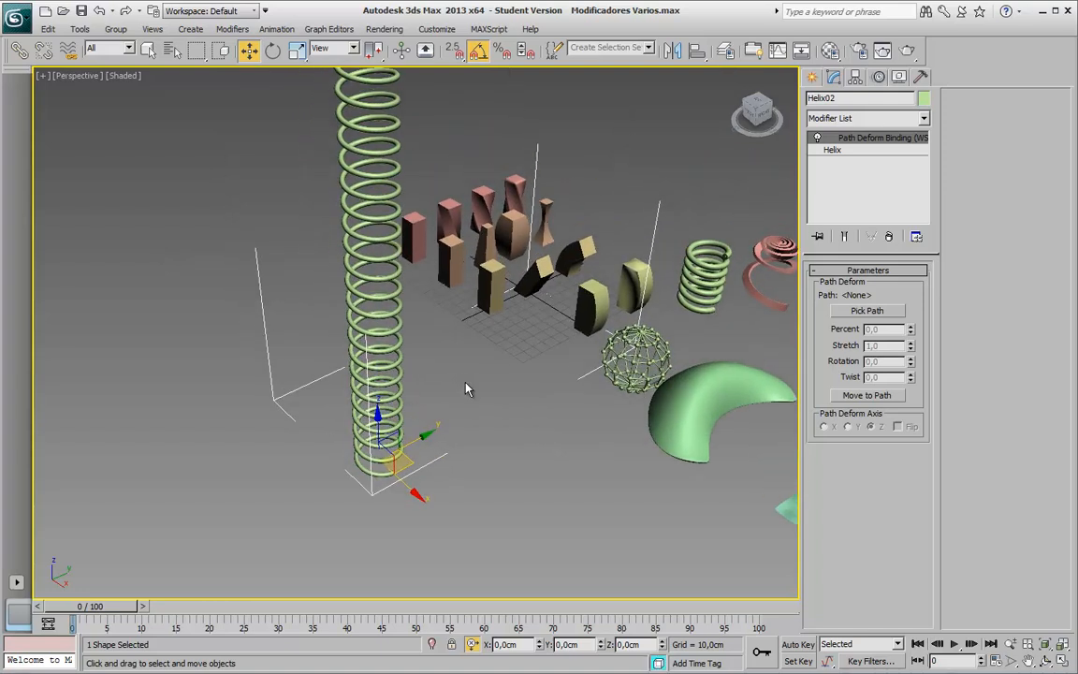
pyautogui.click(878, 312)
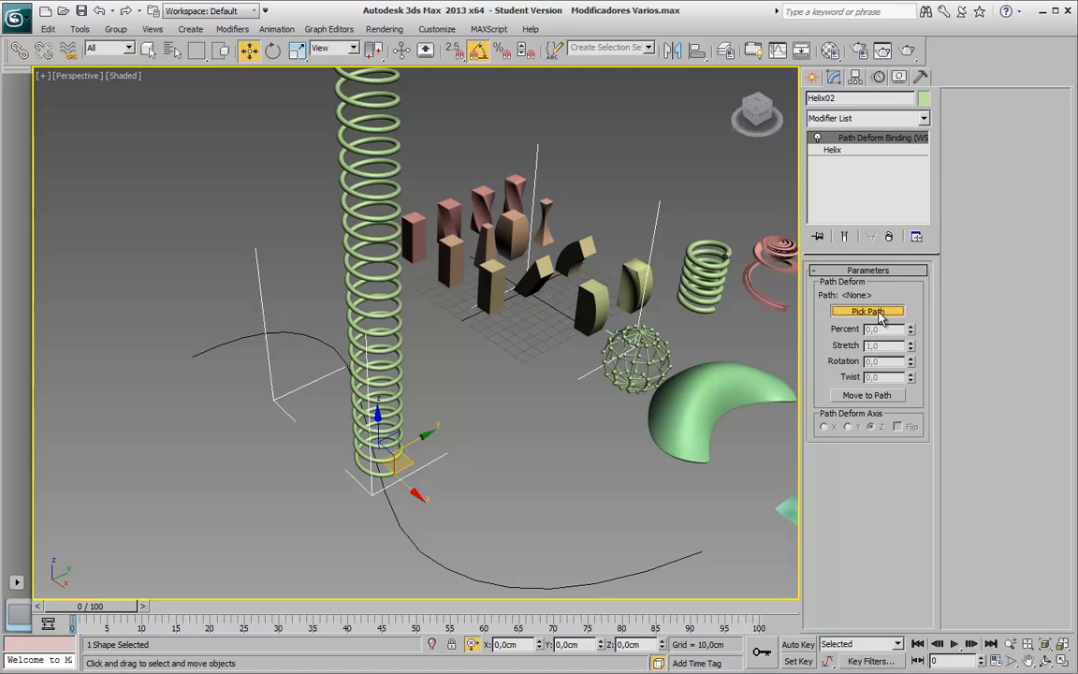
pyautogui.click(653, 569)
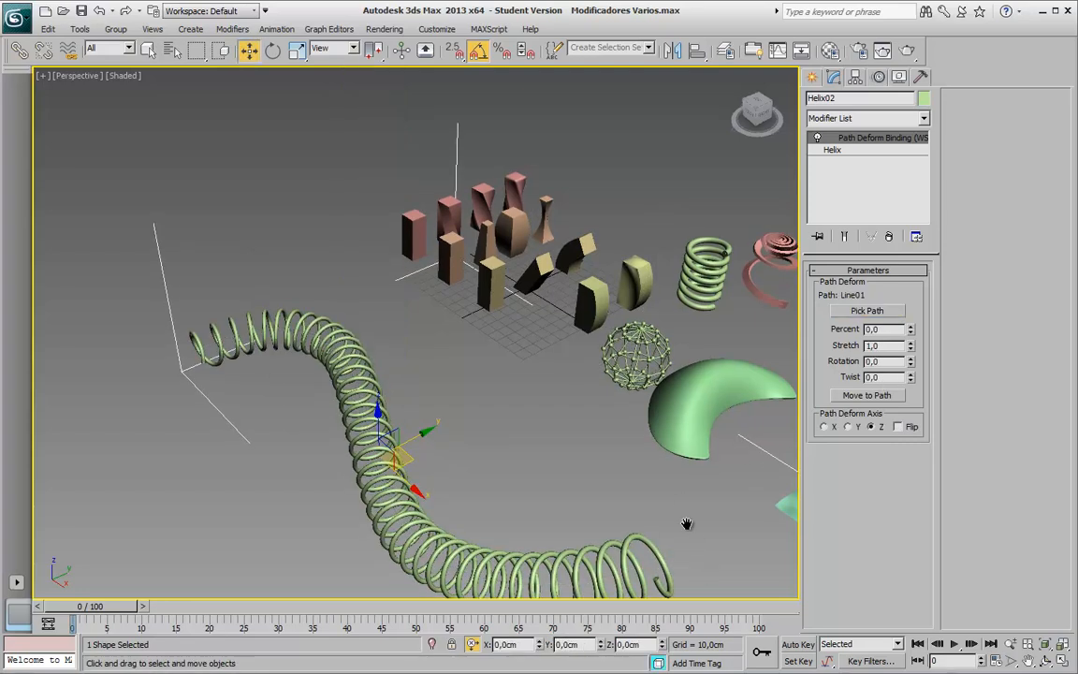
pyautogui.moveTo(687, 525); pyautogui.dragTo(601, 381, button='middle')
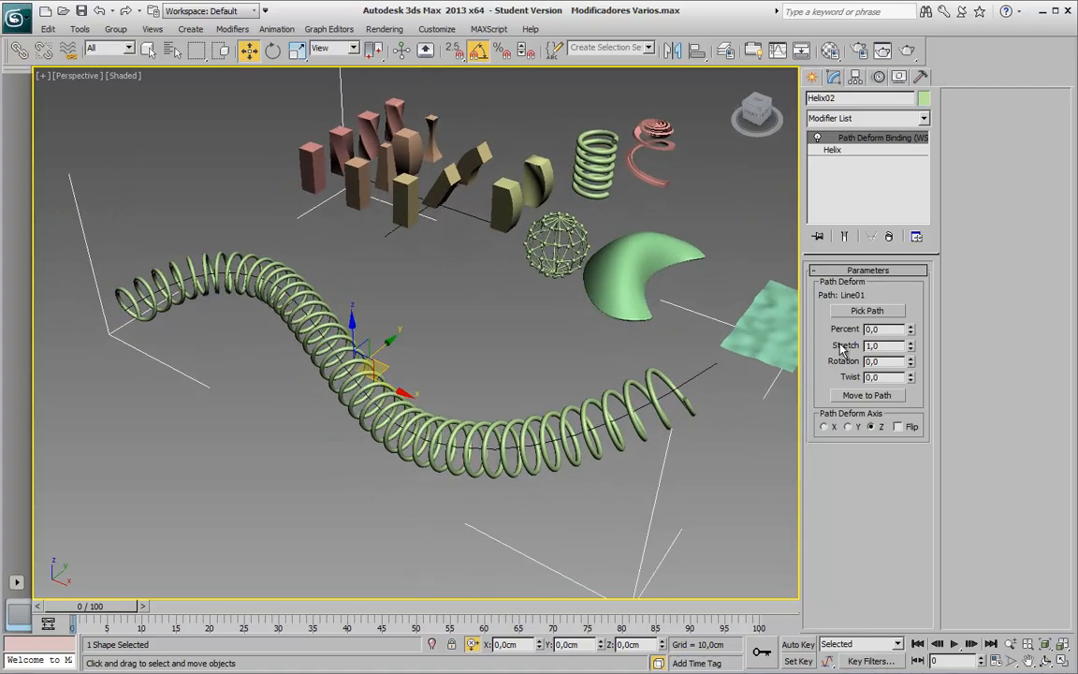
pyautogui.moveTo(911, 334); pyautogui.dragTo(949, 305)
pyautogui.rightClick(948, 305)
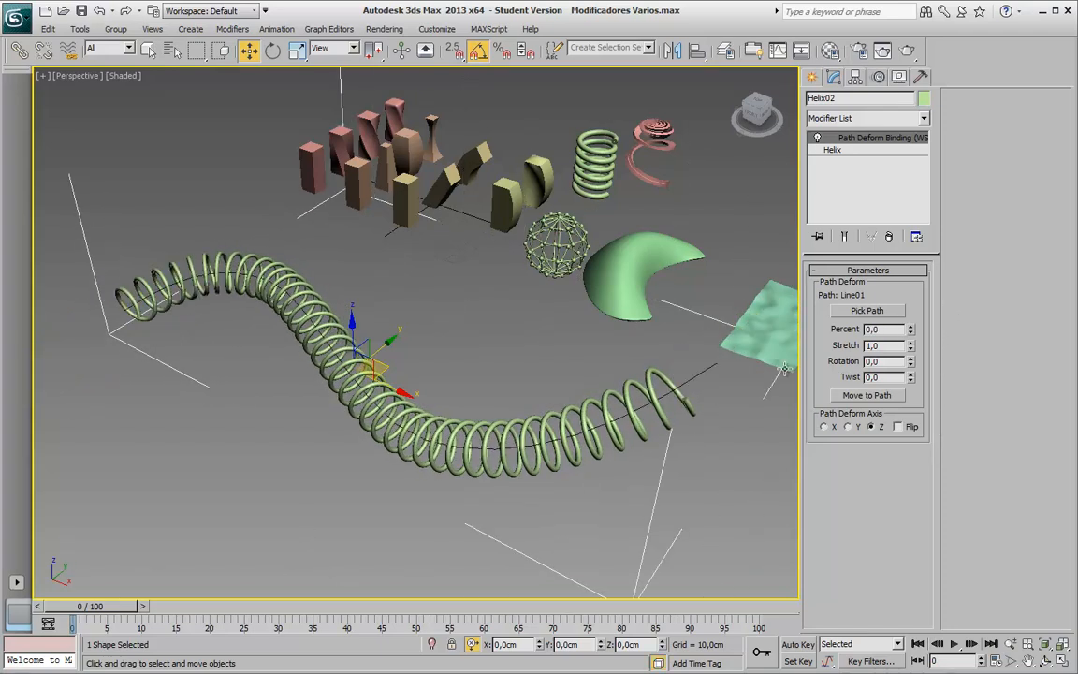
# Turn on Enable In Viewport for the black path line and reselect the long green helix
pyautogui.click(708, 377)
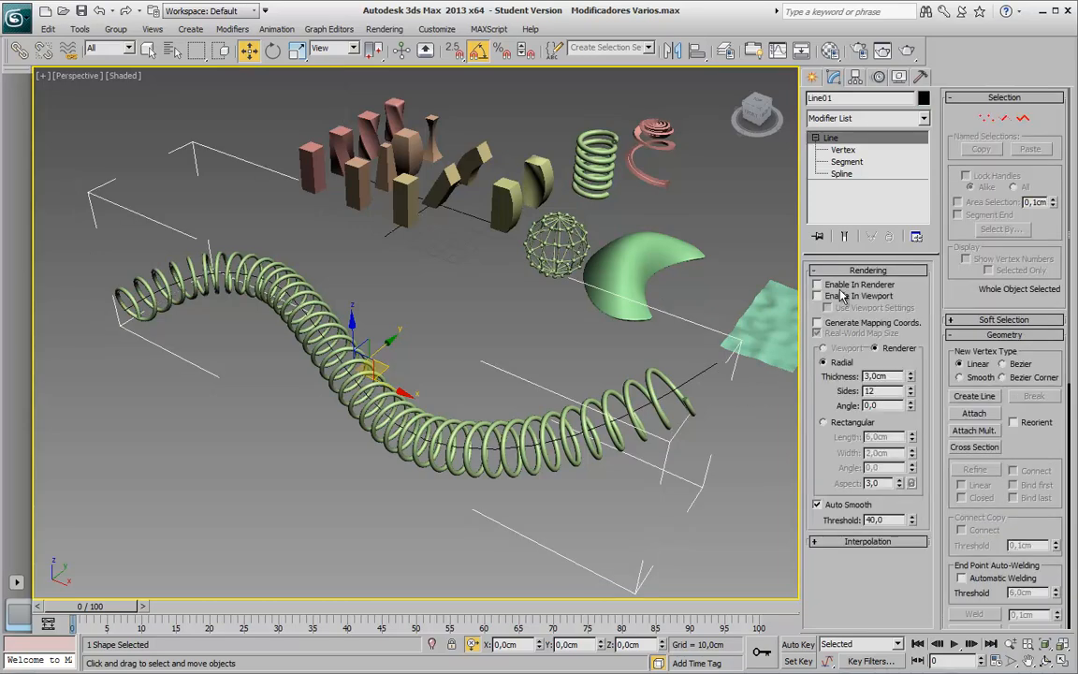
pyautogui.click(841, 295)
pyautogui.click(689, 403)
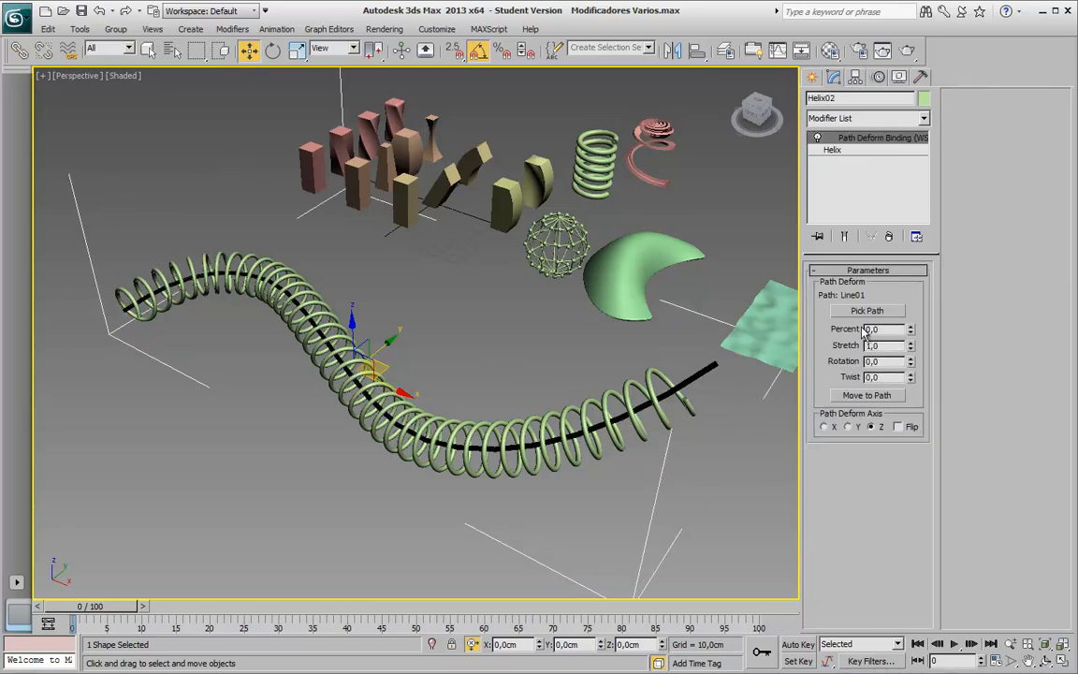
# Try out the Percent, Stretch and Rotation settings of the green helix's path deformation
pyautogui.moveTo(913, 332); pyautogui.dragTo(897, 192)
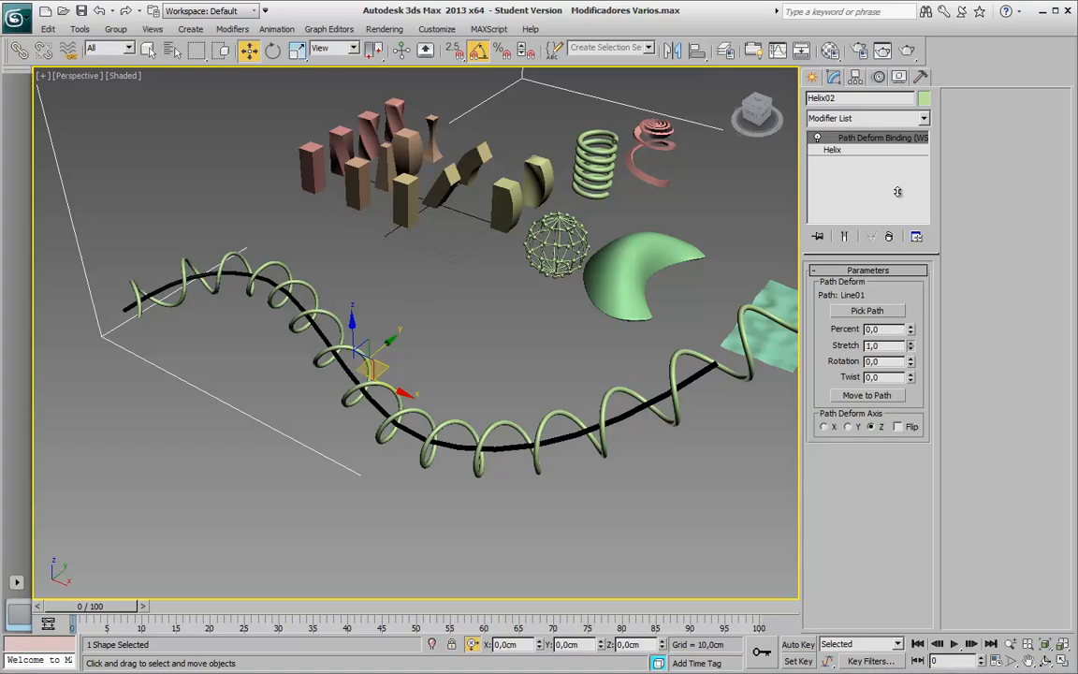
pyautogui.moveTo(913, 365); pyautogui.dragTo(862, 3)
pyautogui.rightClick(915, 397)
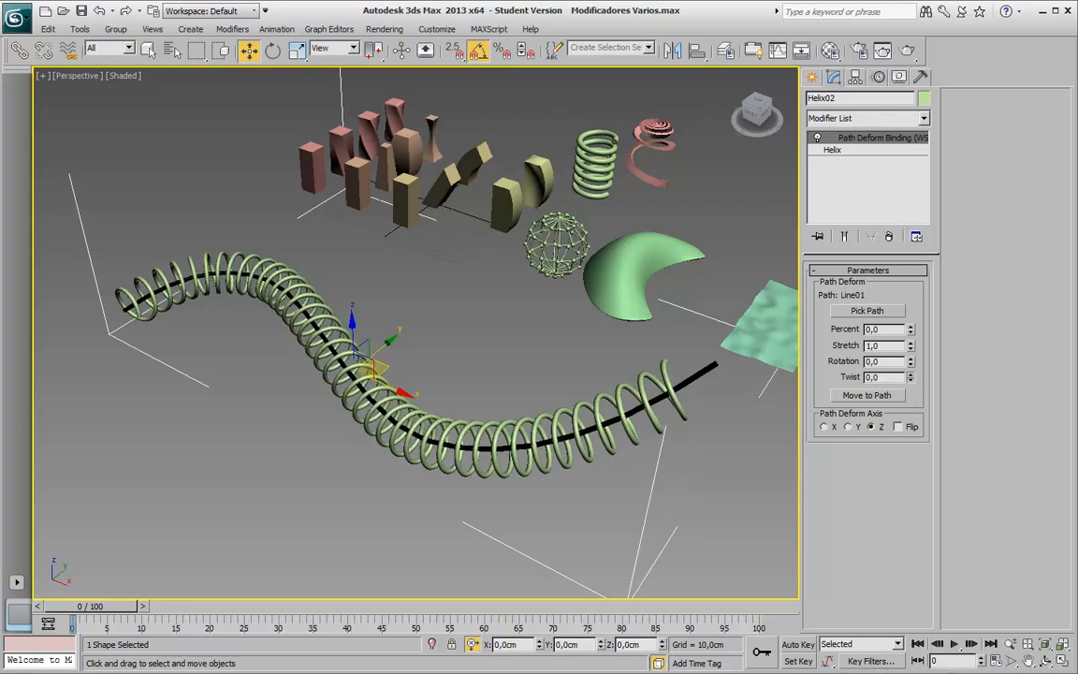
# Try moving the black path line across the scene with the green helix bound to it
pyautogui.rightClick(862, 3)
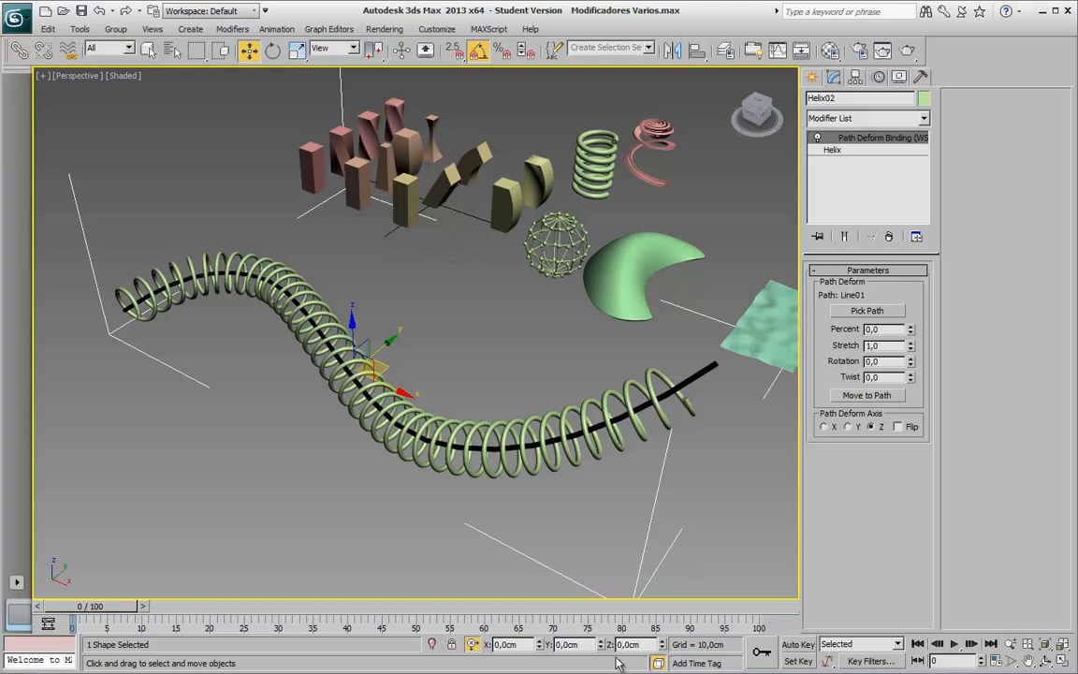
pyautogui.keyDown('alt'); pyautogui.moveTo(478, 465); pyautogui.dragTo(566, 501, button='middle'); pyautogui.keyUp('alt')
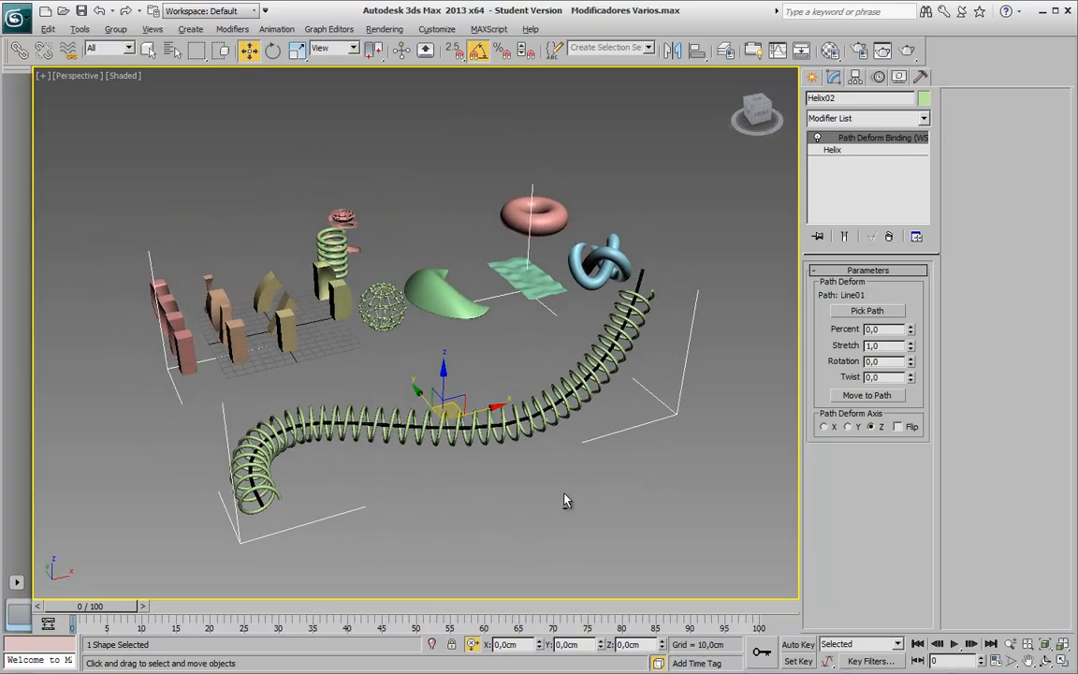
pyautogui.click(563, 465)
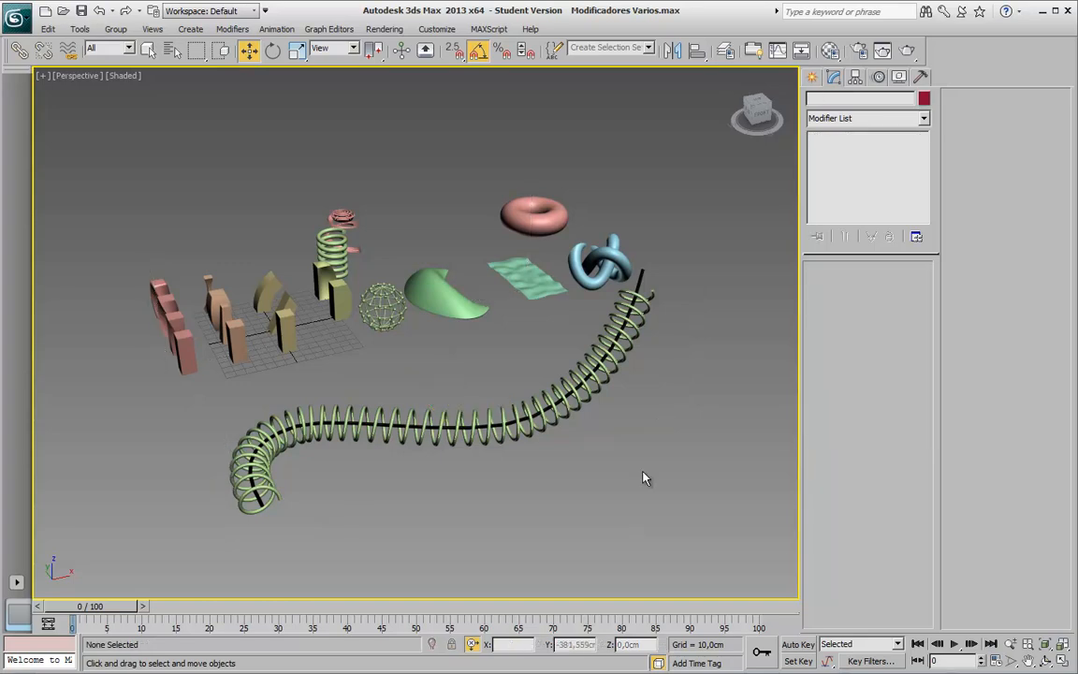
pyautogui.click(642, 277)
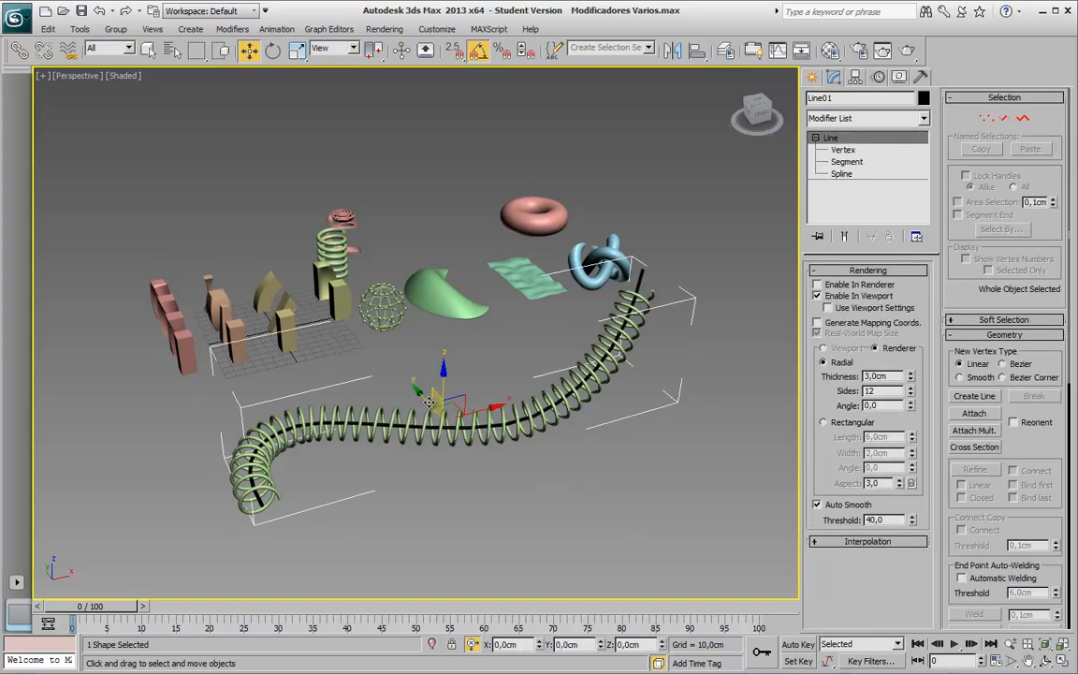
pyautogui.moveTo(422, 377); pyautogui.dragTo(462, 439)
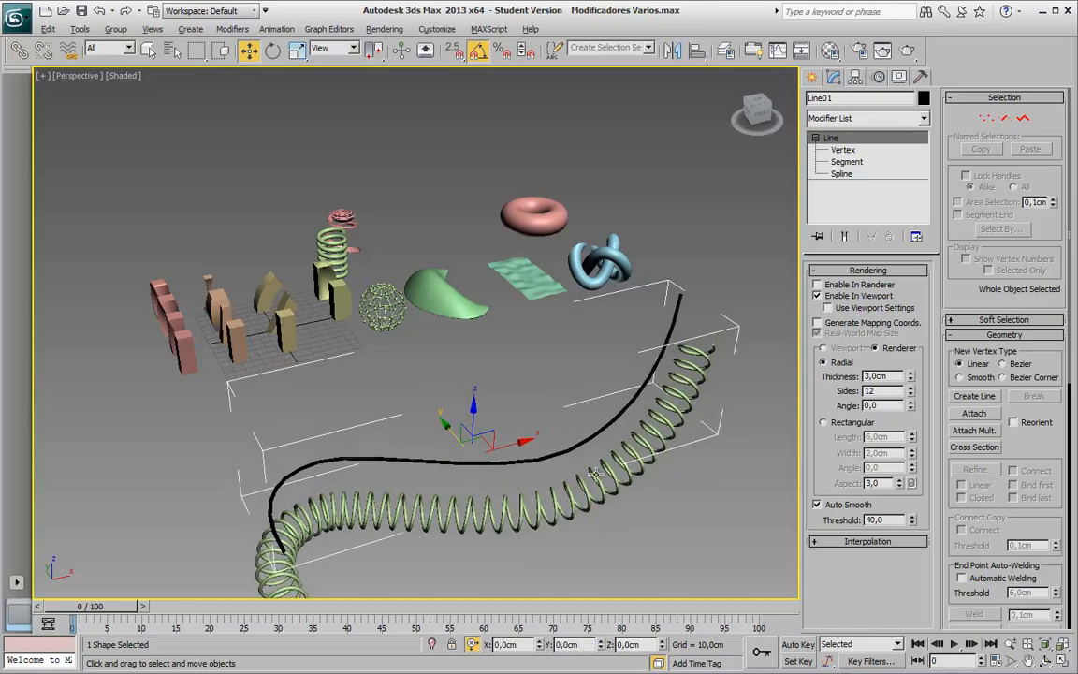
pyautogui.keyDown('alt'); pyautogui.moveTo(597, 476); pyautogui.dragTo(634, 429, button='middle'); pyautogui.keyUp('alt')
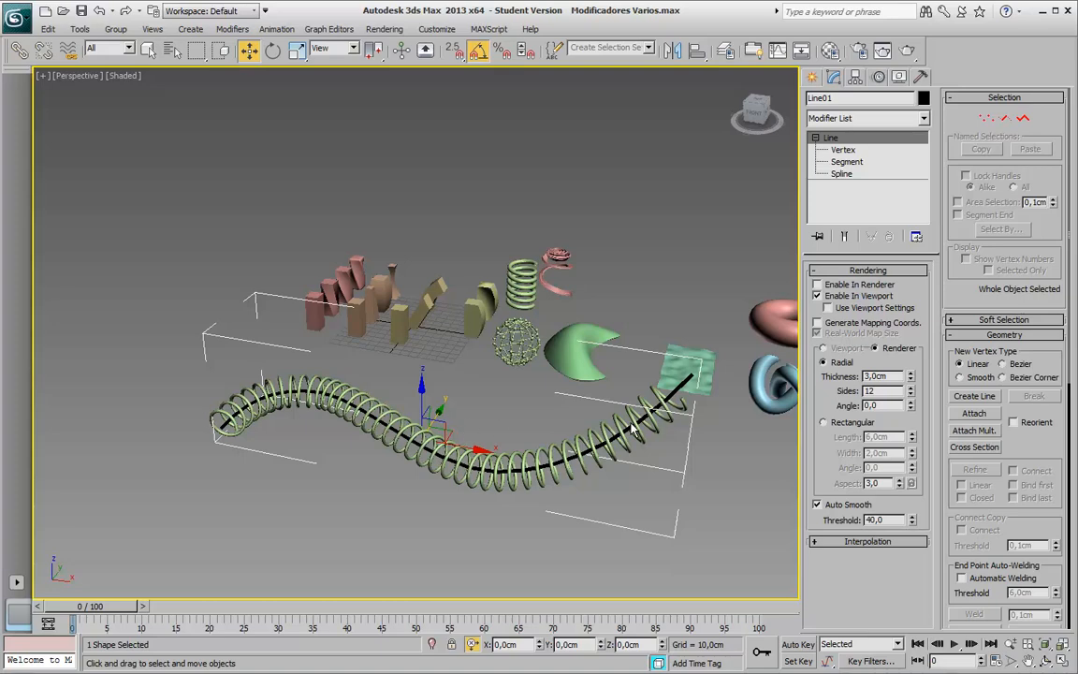
# Examine the long green helix deformed along the black line beside the other modified objects, and clear the selection
pyautogui.click(666, 416)
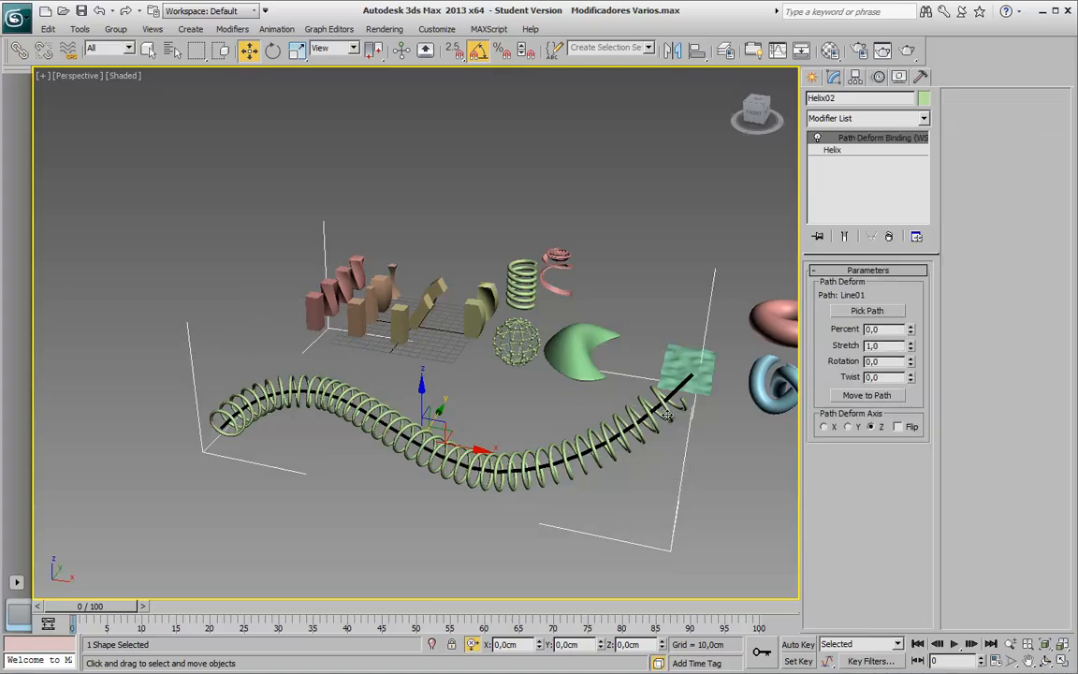
pyautogui.keyDown('alt'); pyautogui.moveTo(669, 395); pyautogui.dragTo(527, 377, button='middle'); pyautogui.keyUp('alt')
pyautogui.moveTo(620, 417); pyautogui.dragTo(605, 409, button='middle')
pyautogui.keyDown('alt'); pyautogui.moveTo(676, 445); pyautogui.dragTo(676, 448, button='middle'); pyautogui.keyUp('alt')
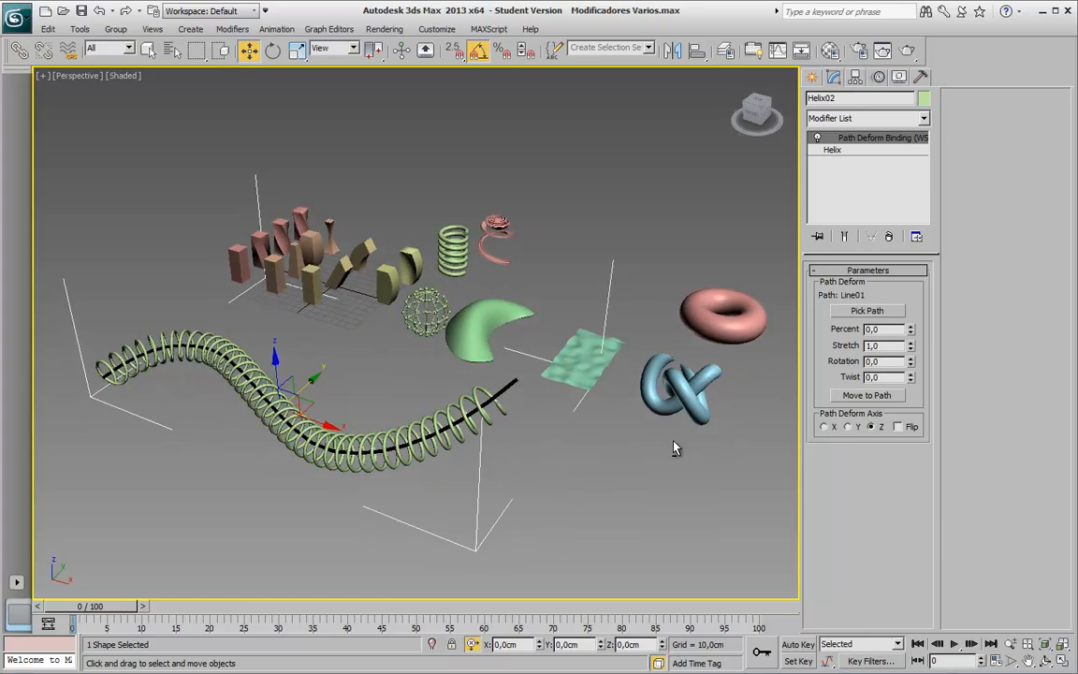
pyautogui.click(704, 517)
pyautogui.keyDown('alt'); pyautogui.moveTo(519, 297); pyautogui.dragTo(540, 346, button='middle'); pyautogui.keyUp('alt')
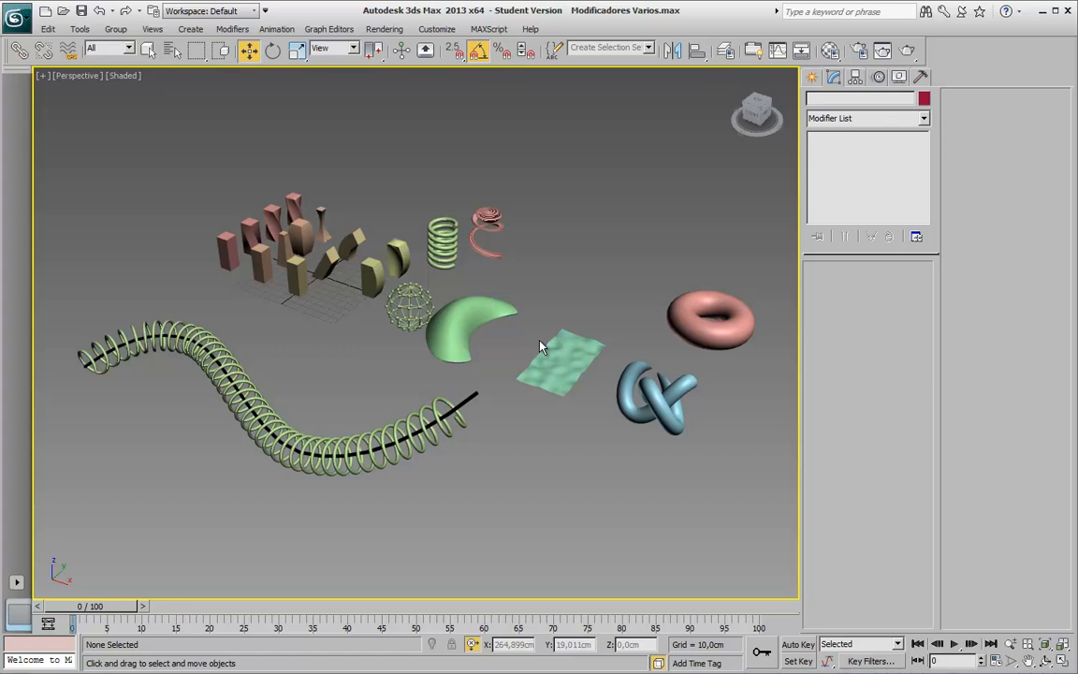